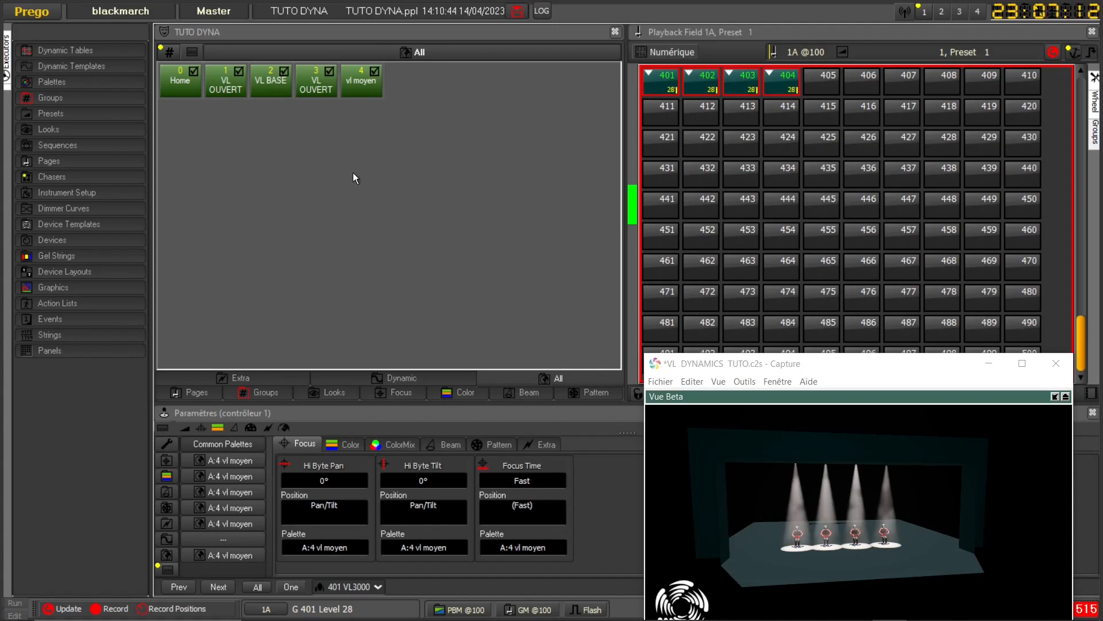
Reposition the Capture visualizer window slightly higher and zoom in on the four lit figures on stage
{"action": "left_click_drag", "start_coordinate": [768, 360], "coordinate": [772, 335]}
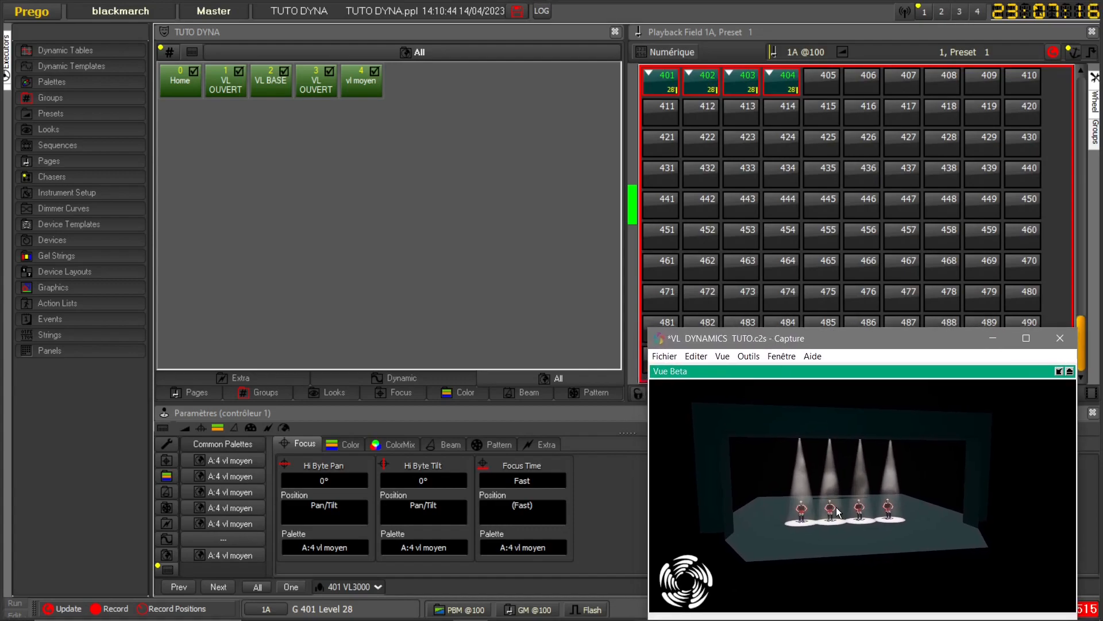
{"action": "scroll", "coordinate": [838, 510], "scroll_direction": "up", "scroll_amount": 2}
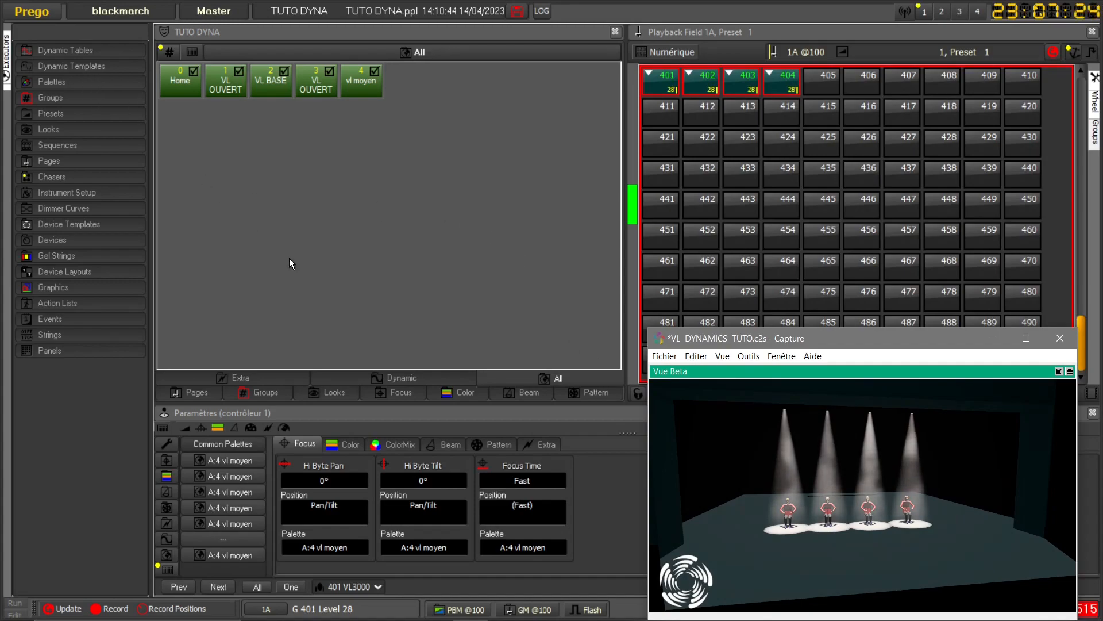
{"action": "left_click", "coordinate": [89, 66]}
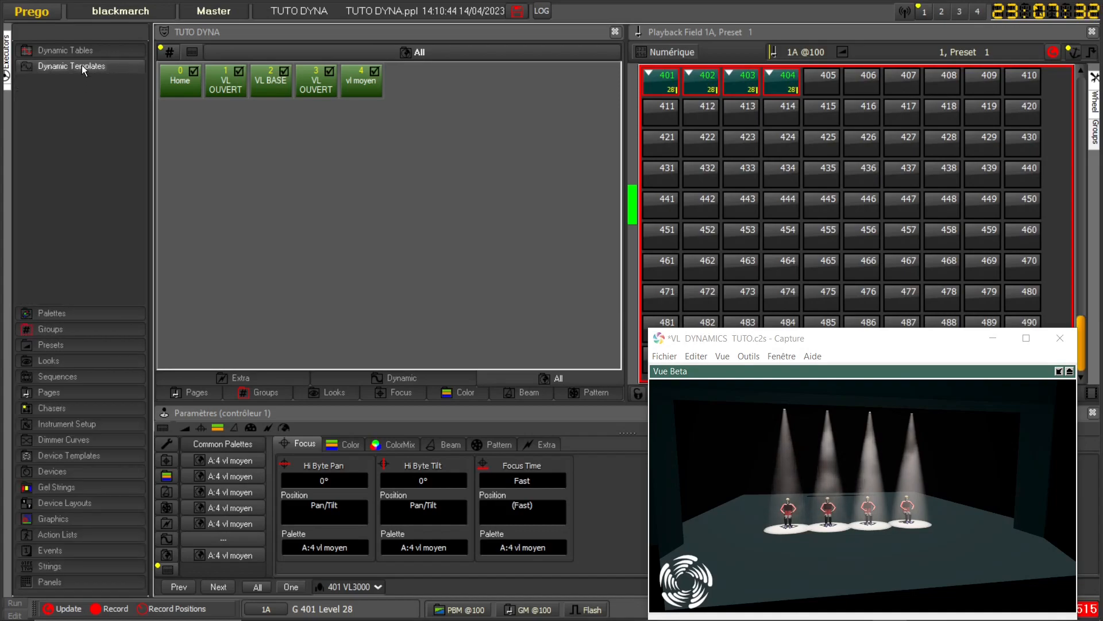
{"action": "left_click", "coordinate": [76, 67]}
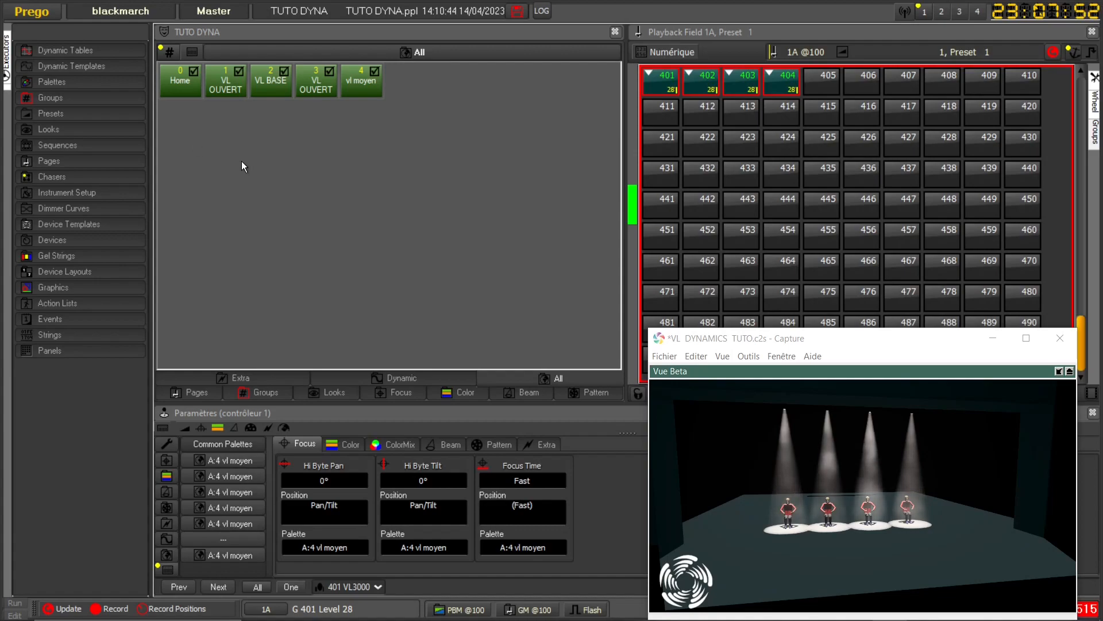
Examine the Sine dynamic table's curve and point values, and close its editor
{"action": "left_click", "coordinate": [70, 53]}
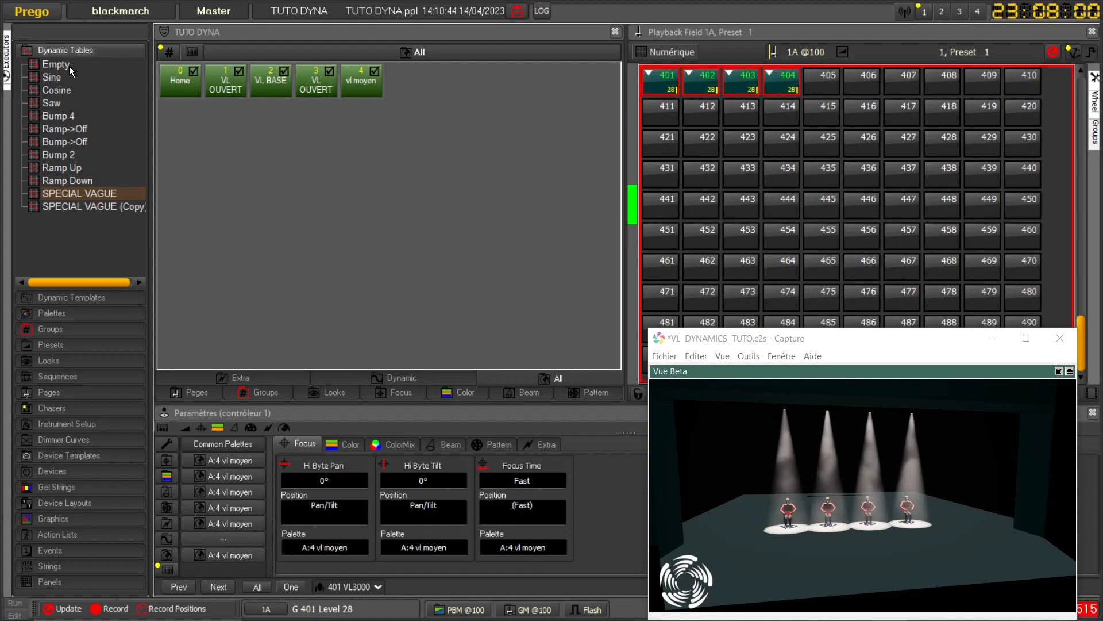
{"action": "left_click", "coordinate": [60, 78]}
{"action": "double_click", "coordinate": [60, 78]}
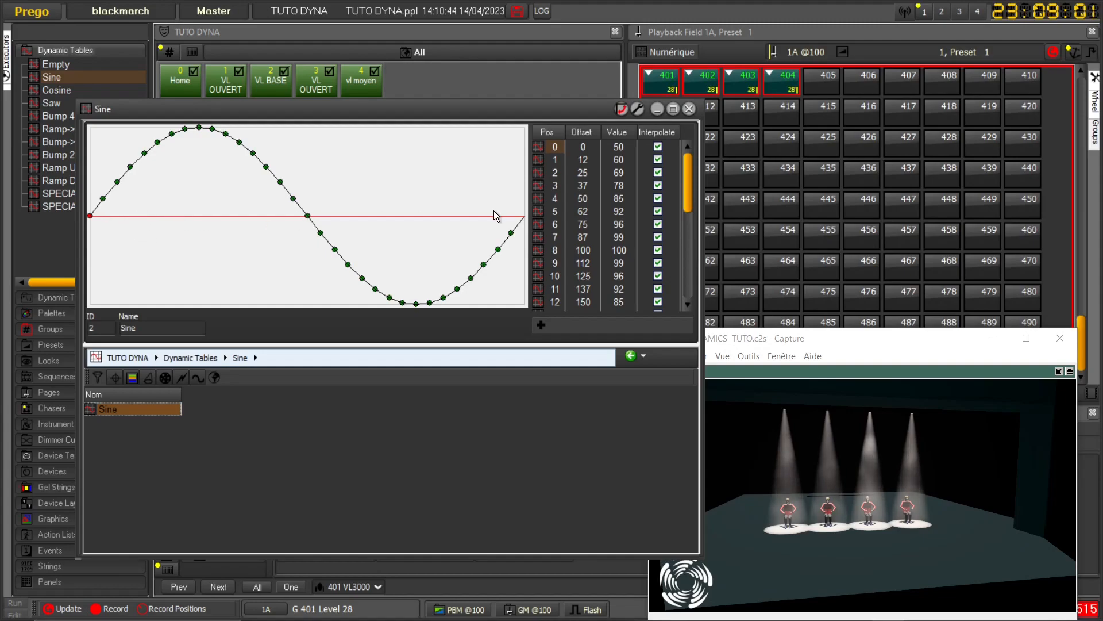
{"action": "left_click", "coordinate": [689, 108]}
Examine the Cosine, Saw, Bump 4 and Ramp->Off dynamic table curves, closing the editors and collapsing the table list
{"action": "double_click", "coordinate": [67, 90]}
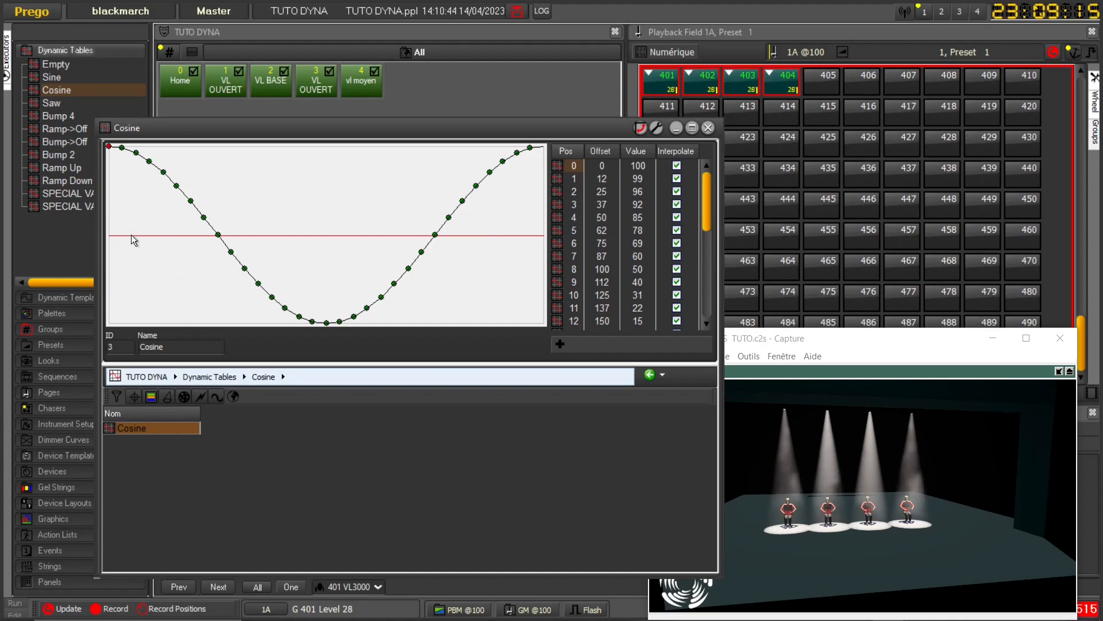
{"action": "left_click", "coordinate": [60, 105]}
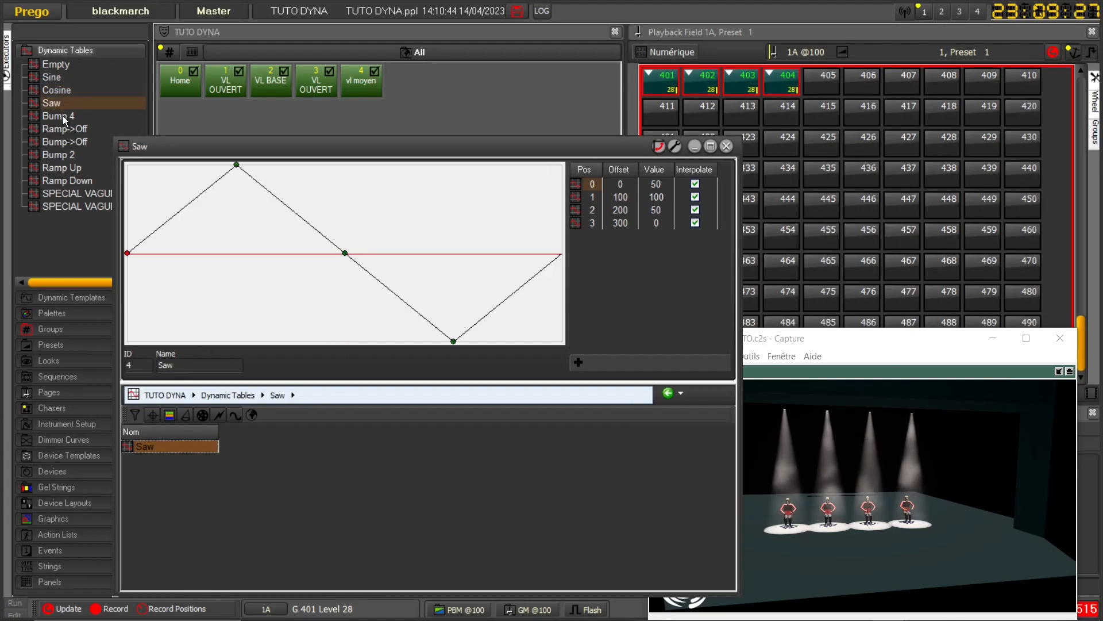
{"action": "left_click", "coordinate": [63, 115]}
{"action": "left_click", "coordinate": [60, 134]}
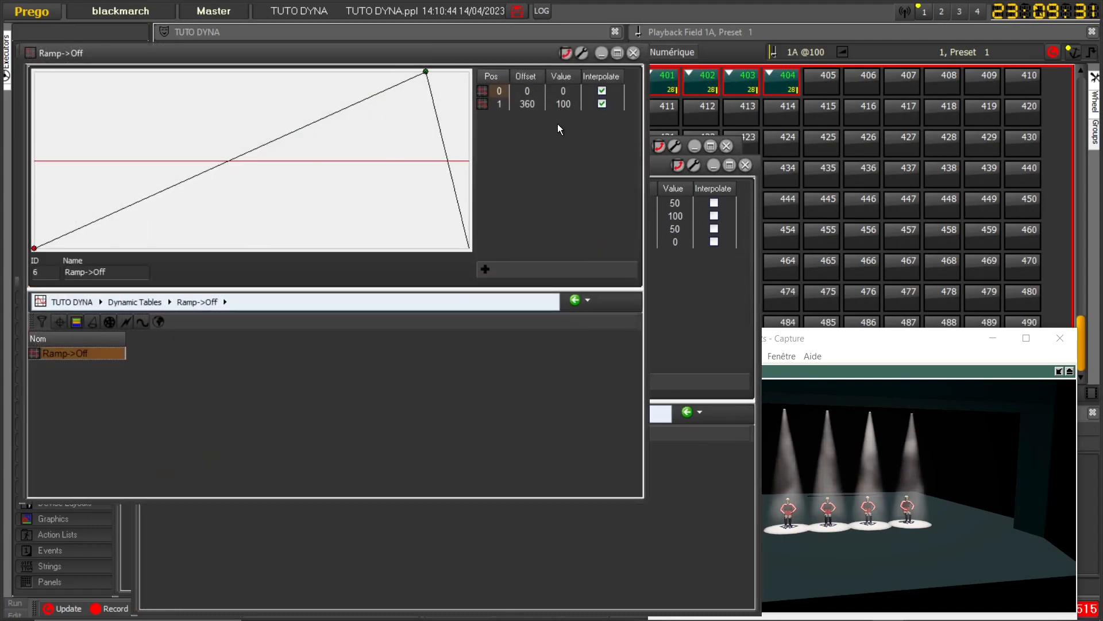
{"action": "left_click", "coordinate": [633, 53]}
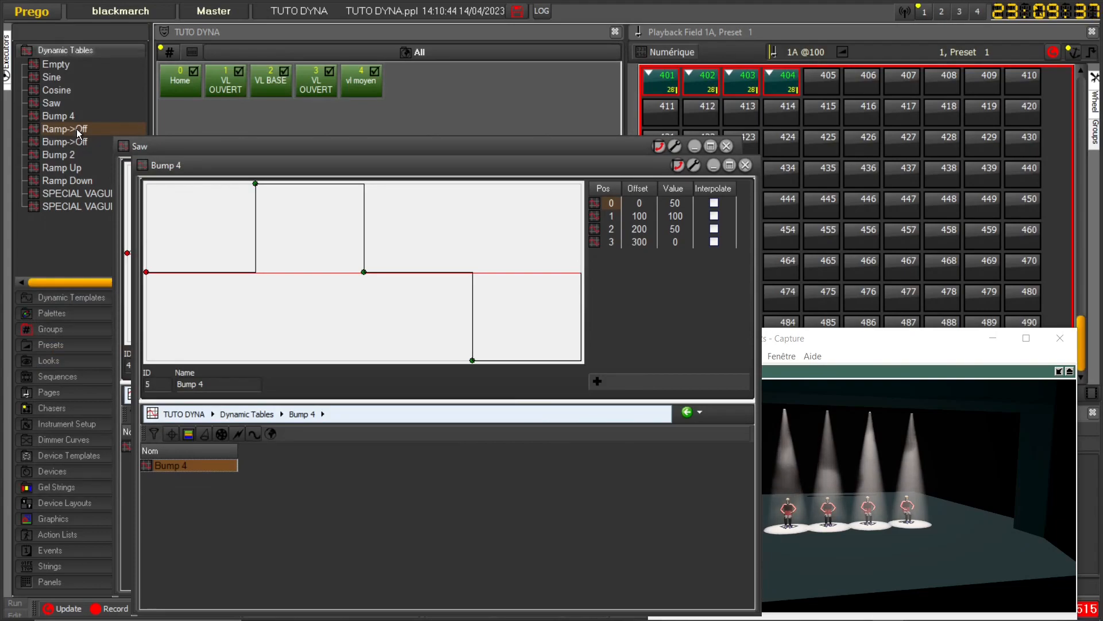
{"action": "left_click", "coordinate": [746, 166]}
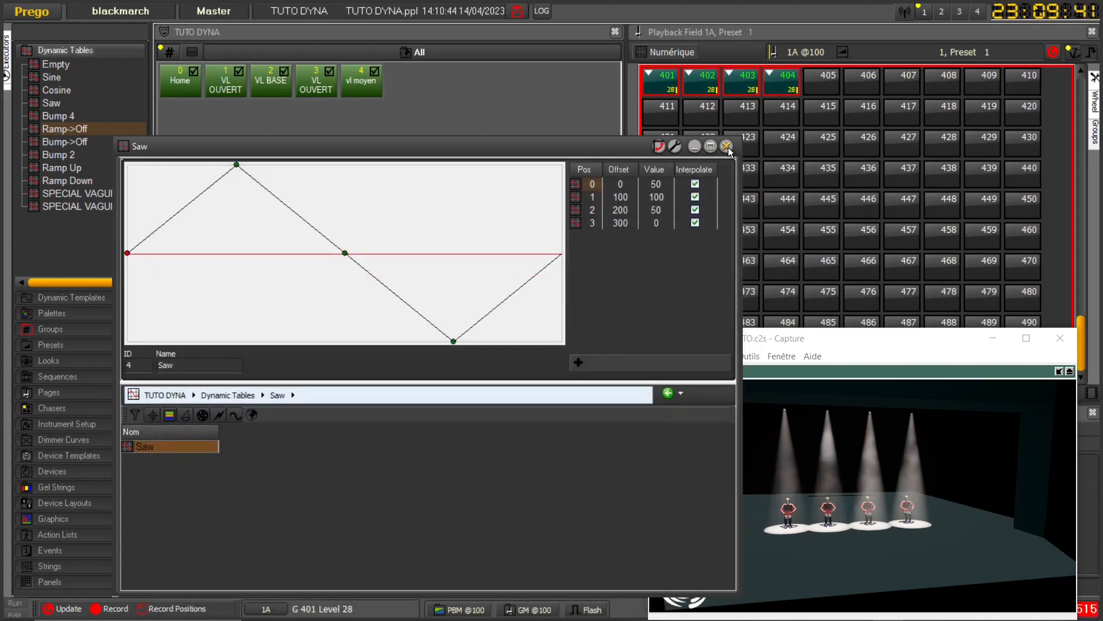
{"action": "left_click", "coordinate": [727, 146]}
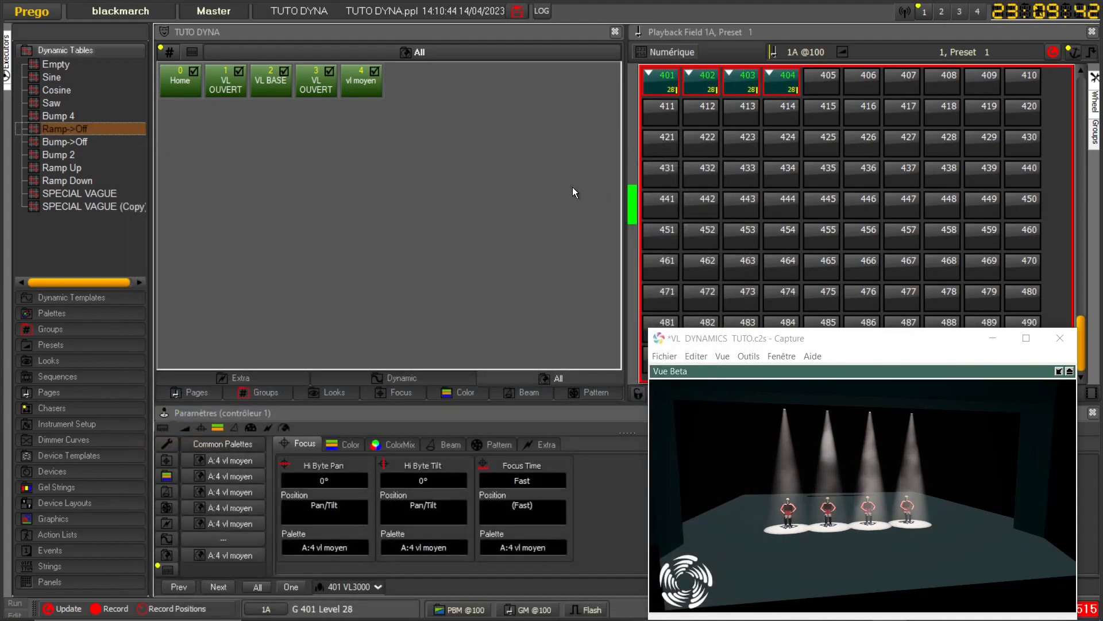
{"action": "left_click", "coordinate": [68, 47]}
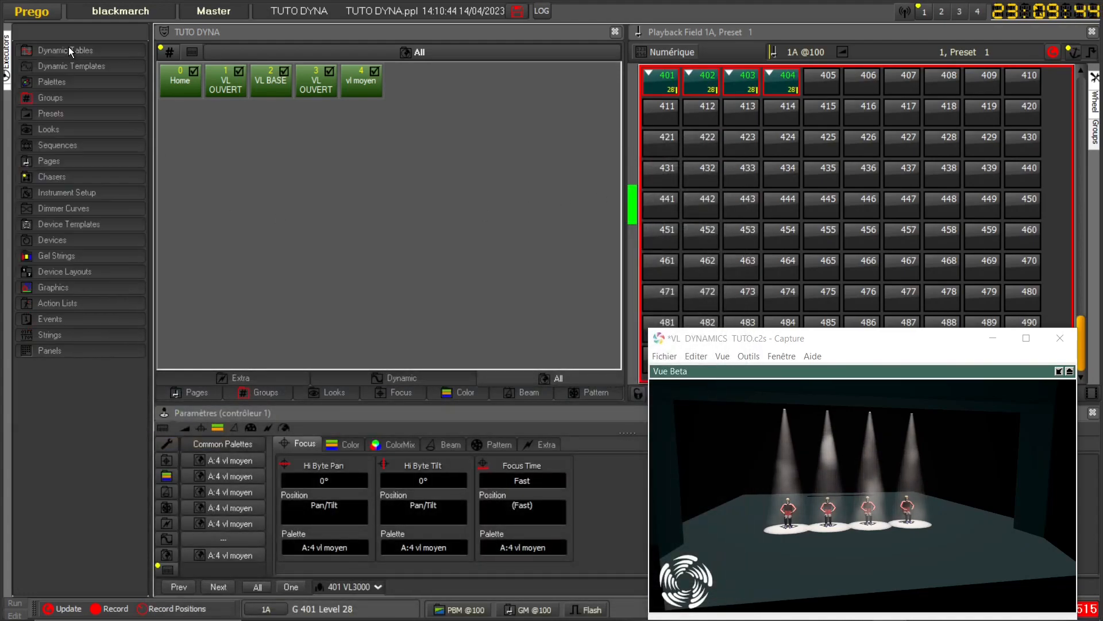
Insert a new dynamic template under Dynamic Templates and open it for editing
{"action": "left_click", "coordinate": [92, 68]}
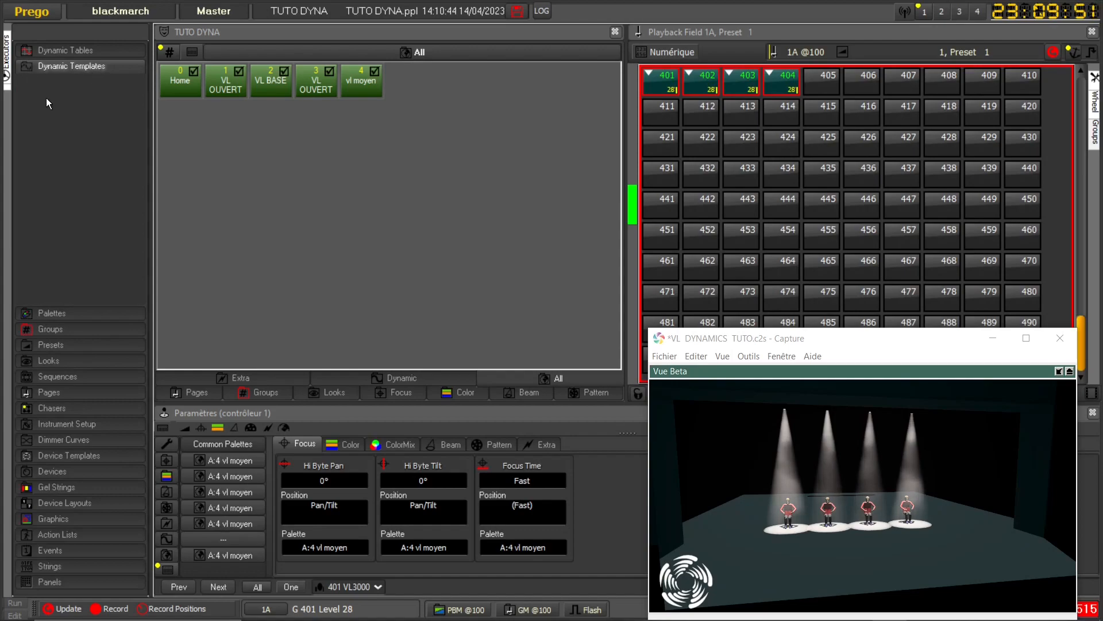
{"action": "left_click", "coordinate": [65, 69]}
{"action": "left_click", "coordinate": [64, 69]}
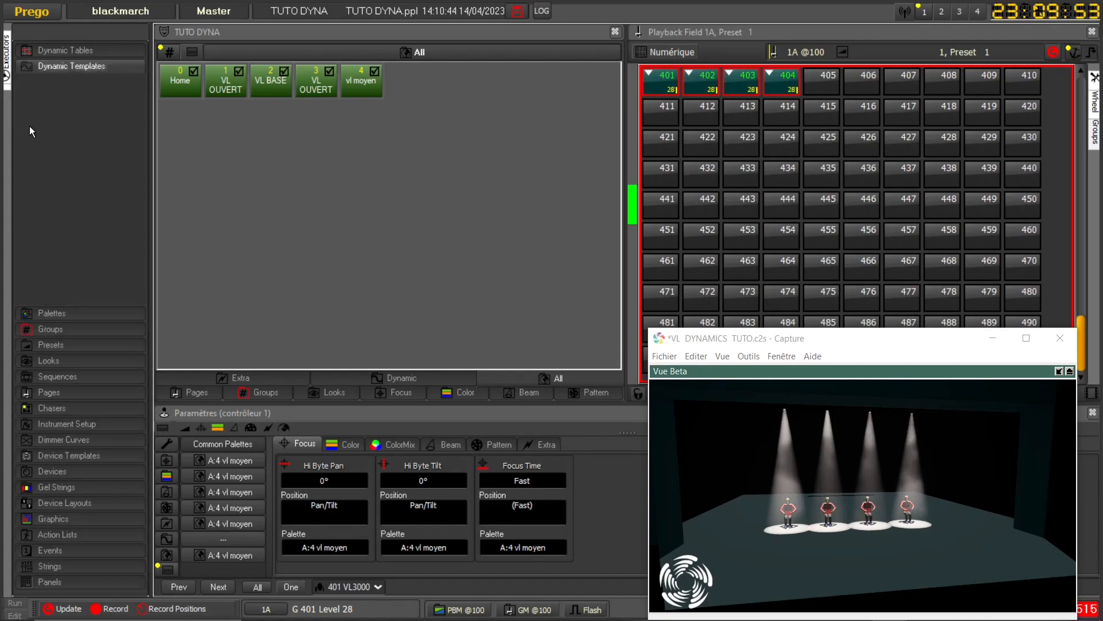
{"action": "right_click", "coordinate": [58, 99]}
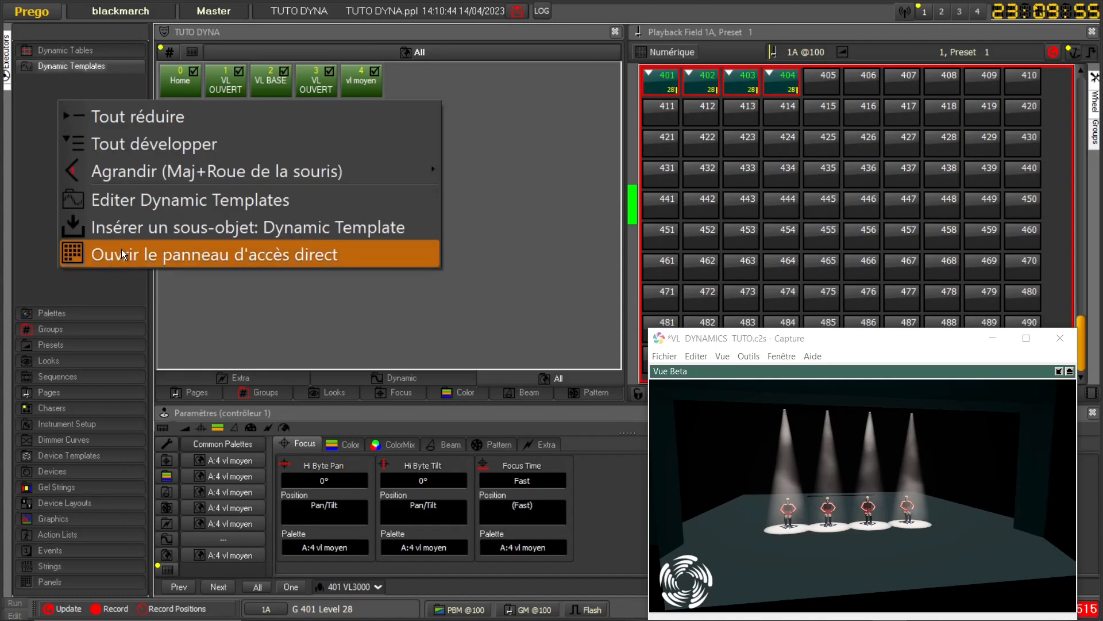
{"action": "left_click", "coordinate": [113, 222]}
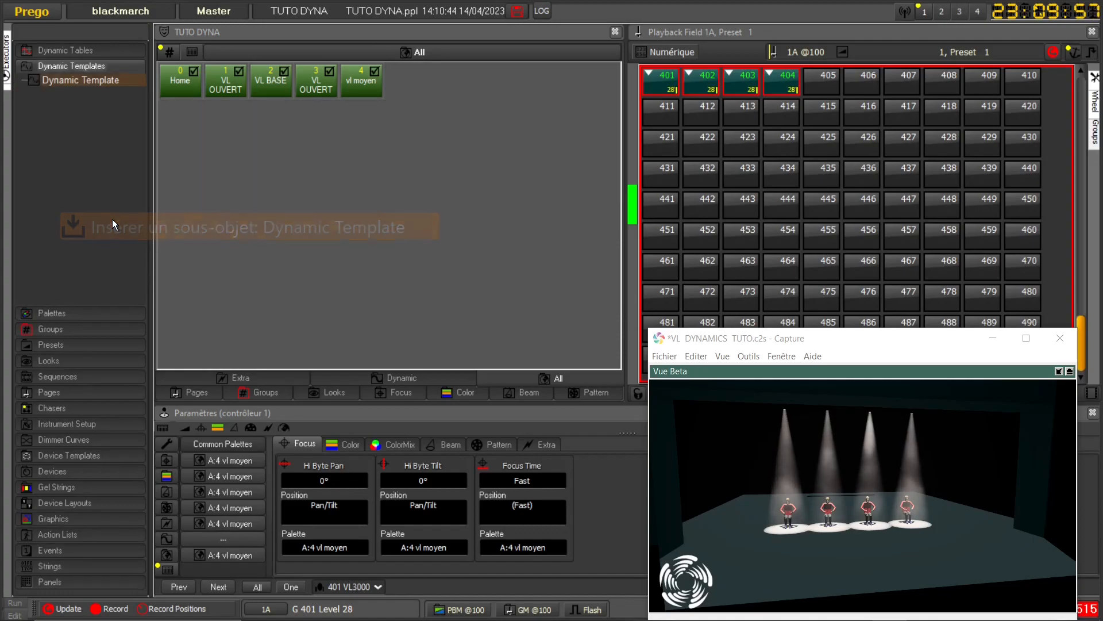
{"action": "double_click", "coordinate": [58, 83]}
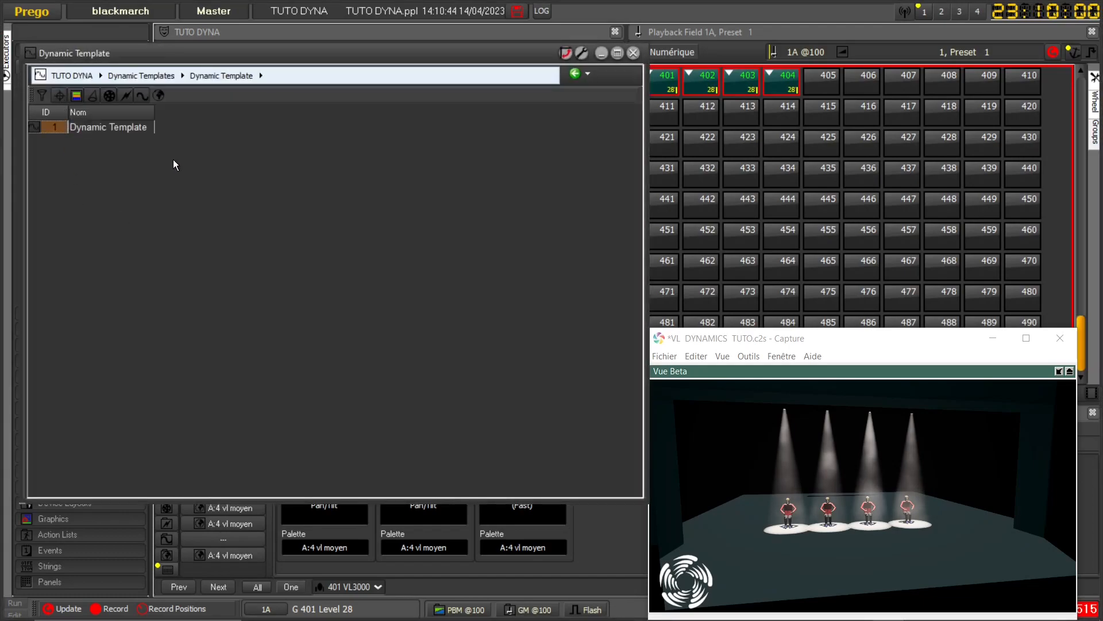
Rename the new dynamic template as DYNA 1
{"action": "double_click", "coordinate": [107, 127]}
{"action": "type", "text": "D"}
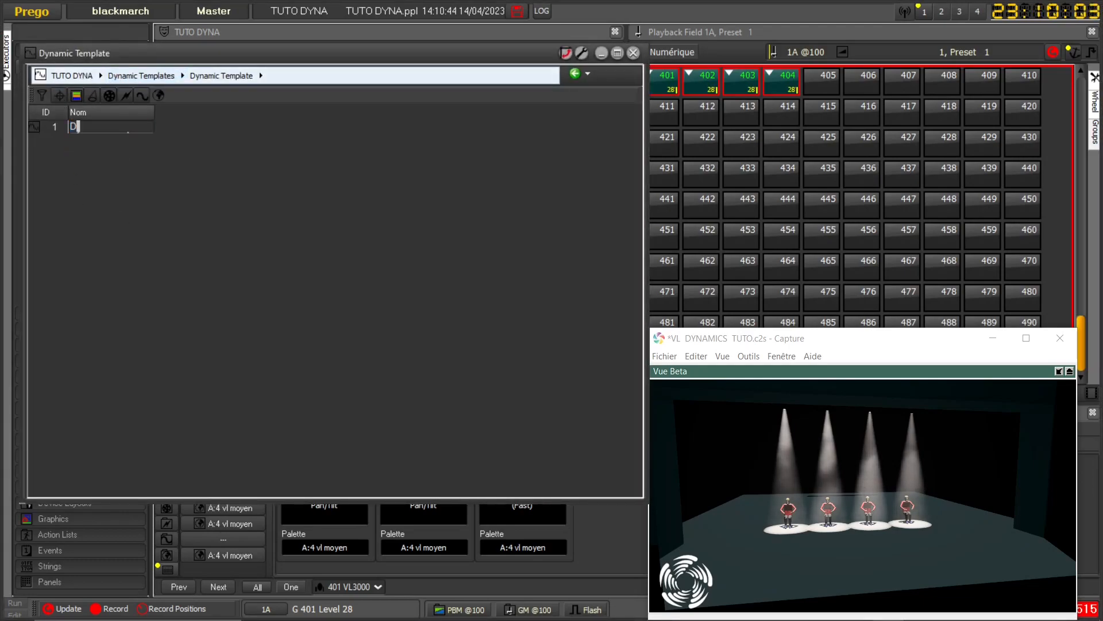
{"action": "type", "text": "YNA"}
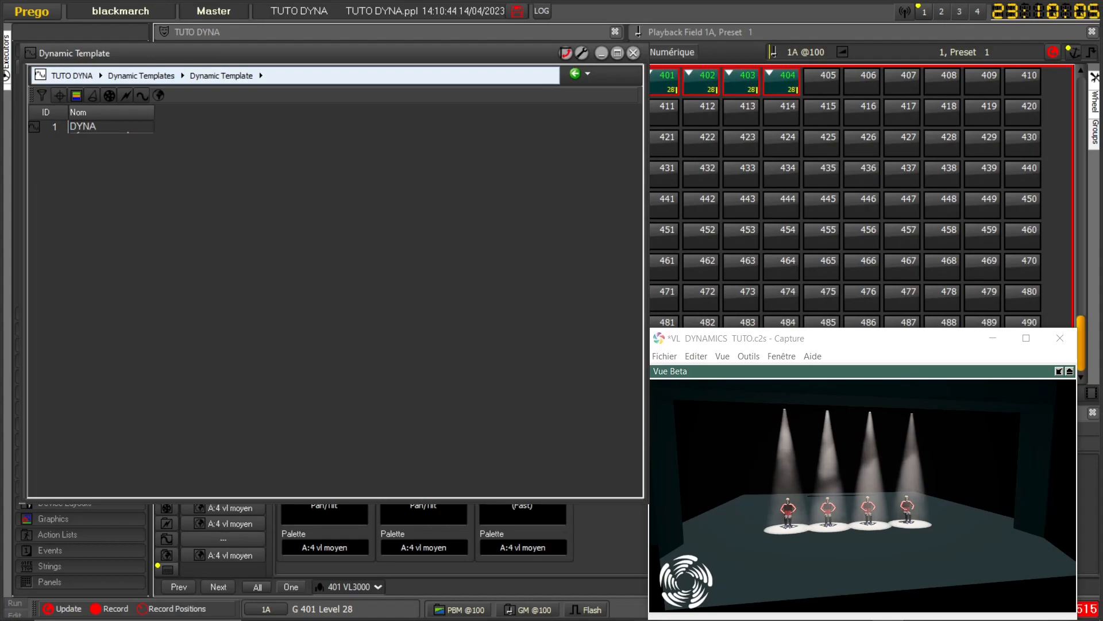
{"action": "type", "text": " 1"}
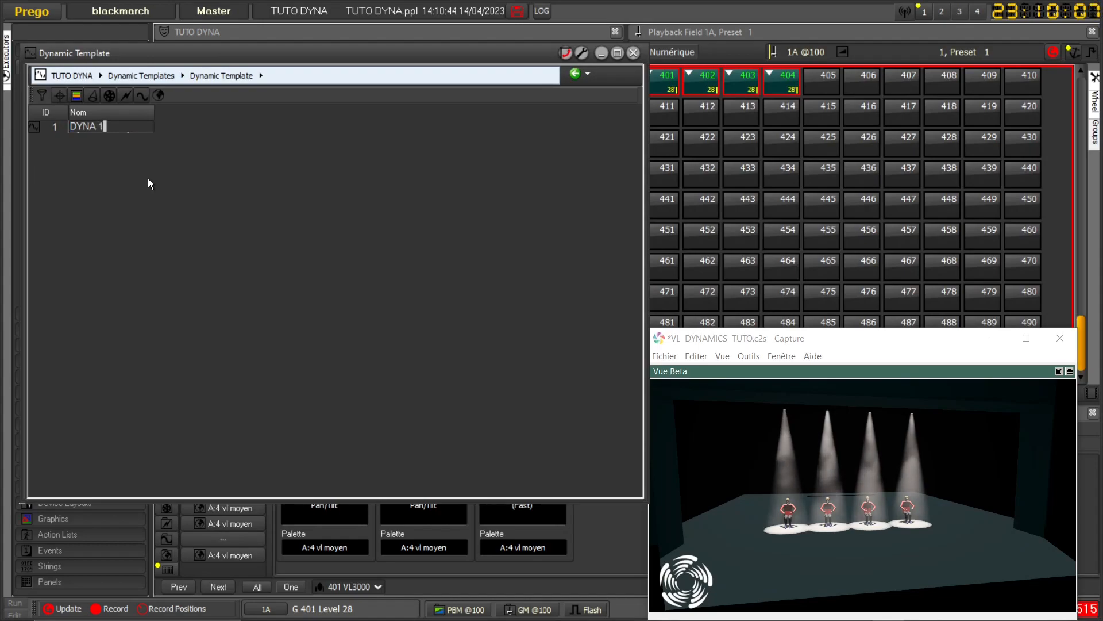
{"action": "key", "text": "Return"}
{"action": "left_click", "coordinate": [53, 129]}
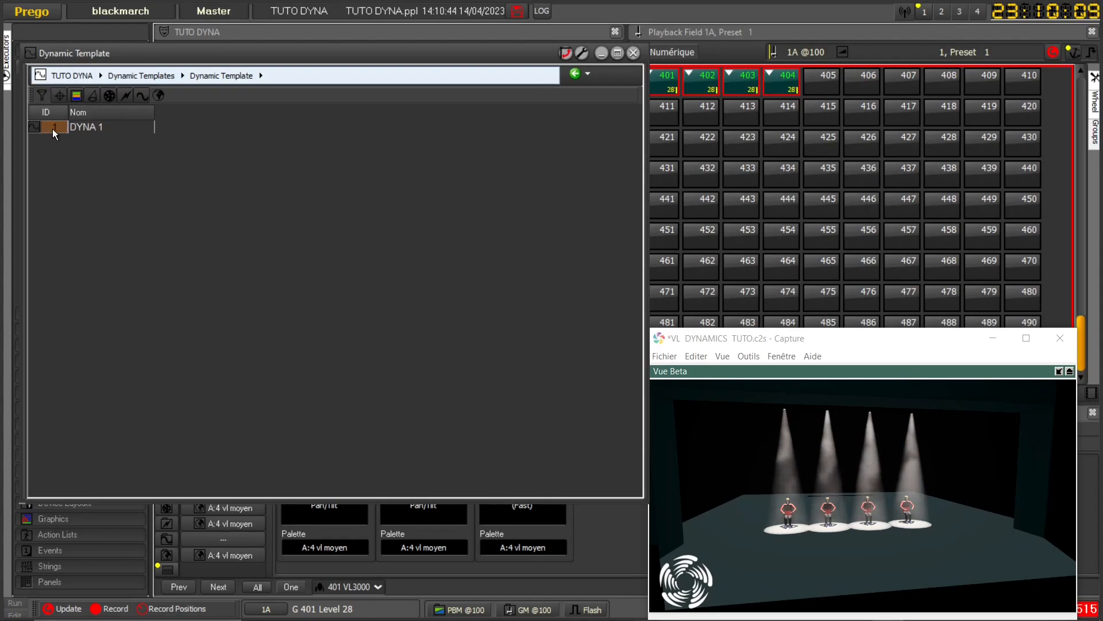
Insert a Dynamic Template Part into DYNA 1 and reduce the height of the template editor window
{"action": "right_click", "coordinate": [53, 129]}
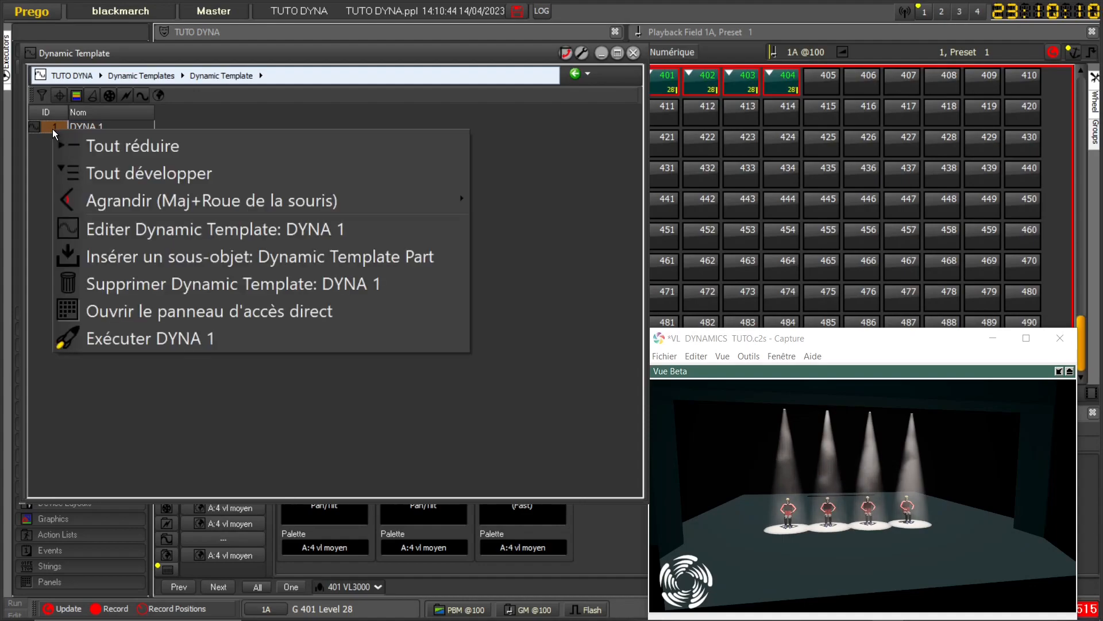
{"action": "left_click", "coordinate": [129, 259]}
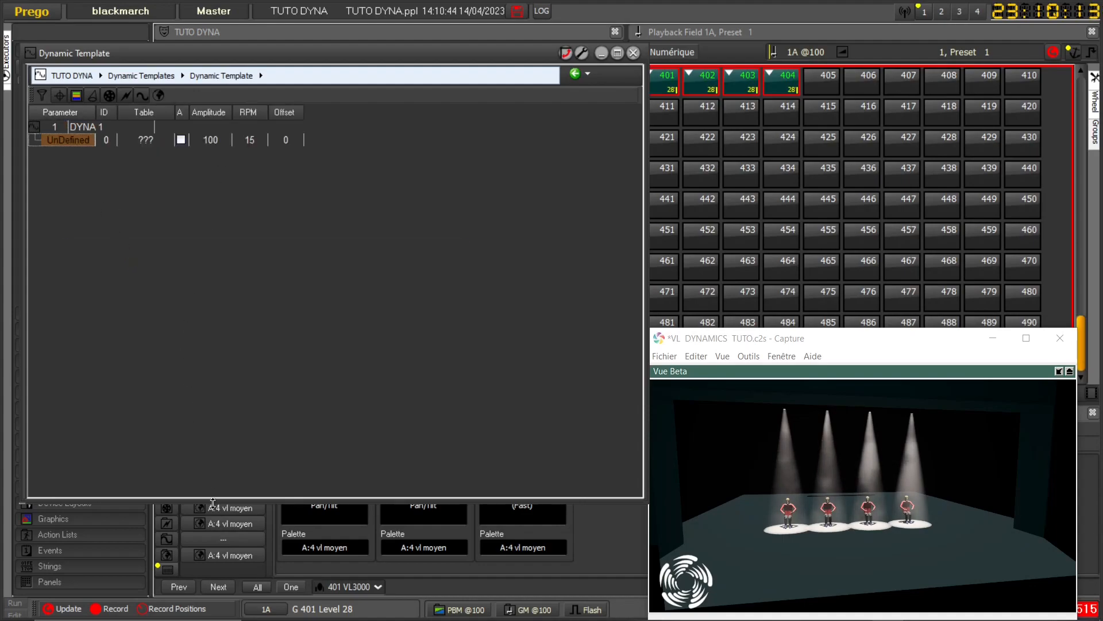
{"action": "left_click_drag", "start_coordinate": [212, 504], "coordinate": [195, 289]}
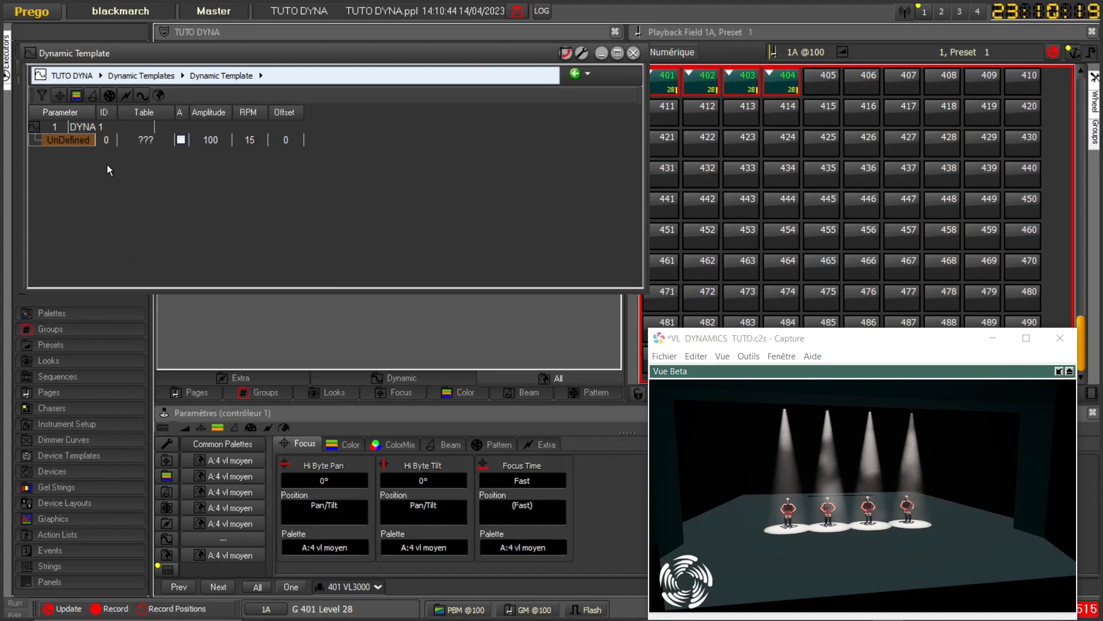
Set the template part's parameter to Tilt and its table to Sine
{"action": "left_click", "coordinate": [72, 148]}
{"action": "mouse_move", "coordinate": [113, 177]}
{"action": "left_mouse_down"}
{"action": "mouse_move", "coordinate": [123, 301]}
{"action": "mouse_move", "coordinate": [122, 169]}
{"action": "left_mouse_up"}
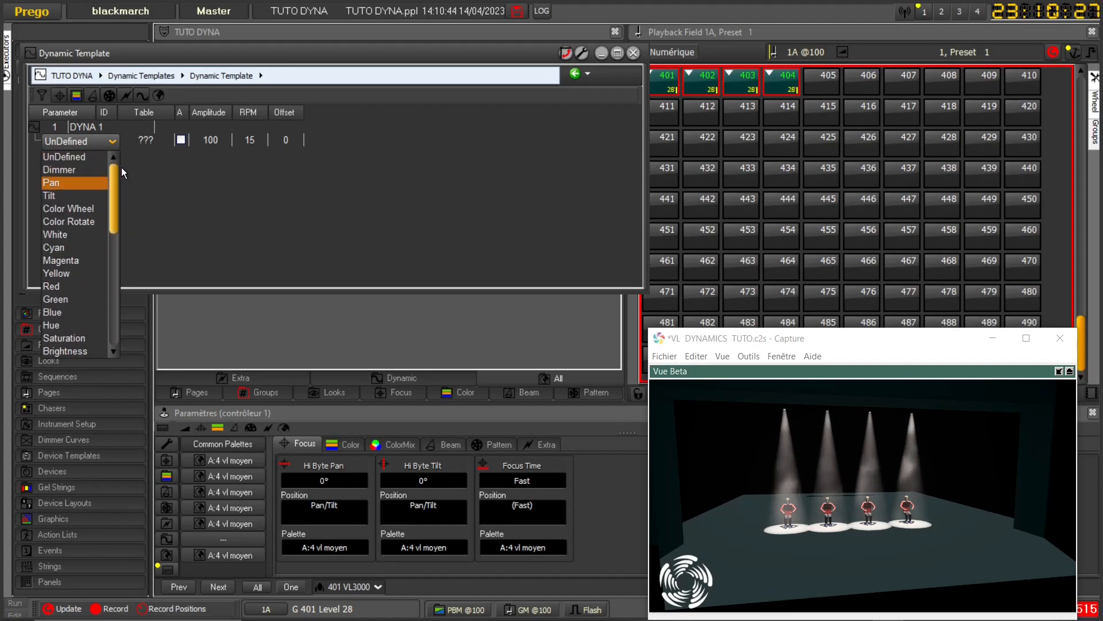
{"action": "left_click", "coordinate": [60, 195]}
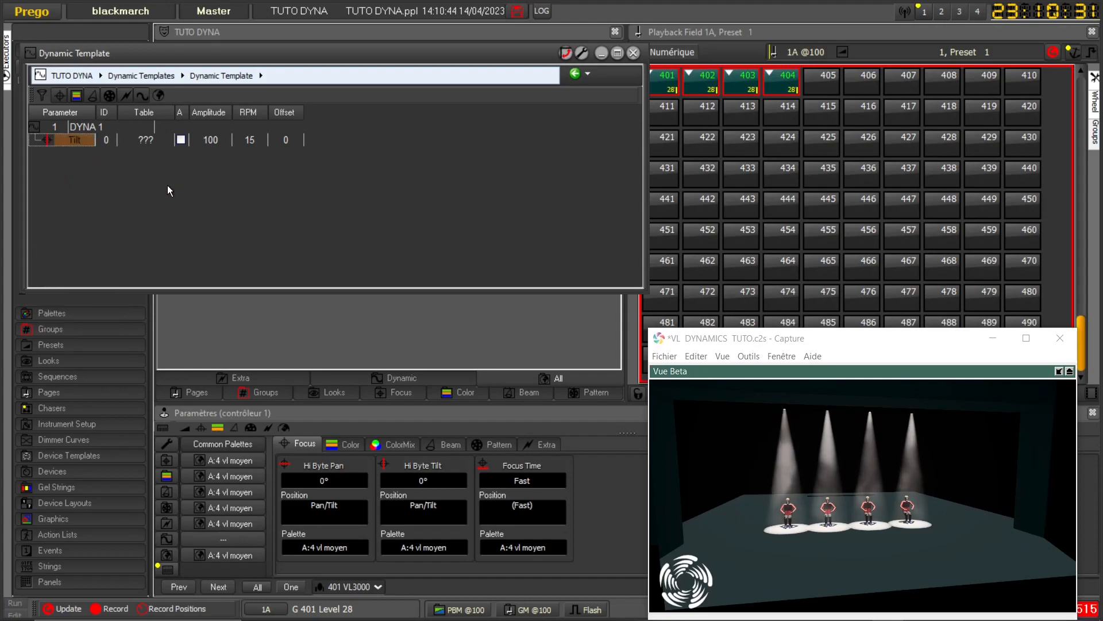
{"action": "left_click", "coordinate": [148, 141]}
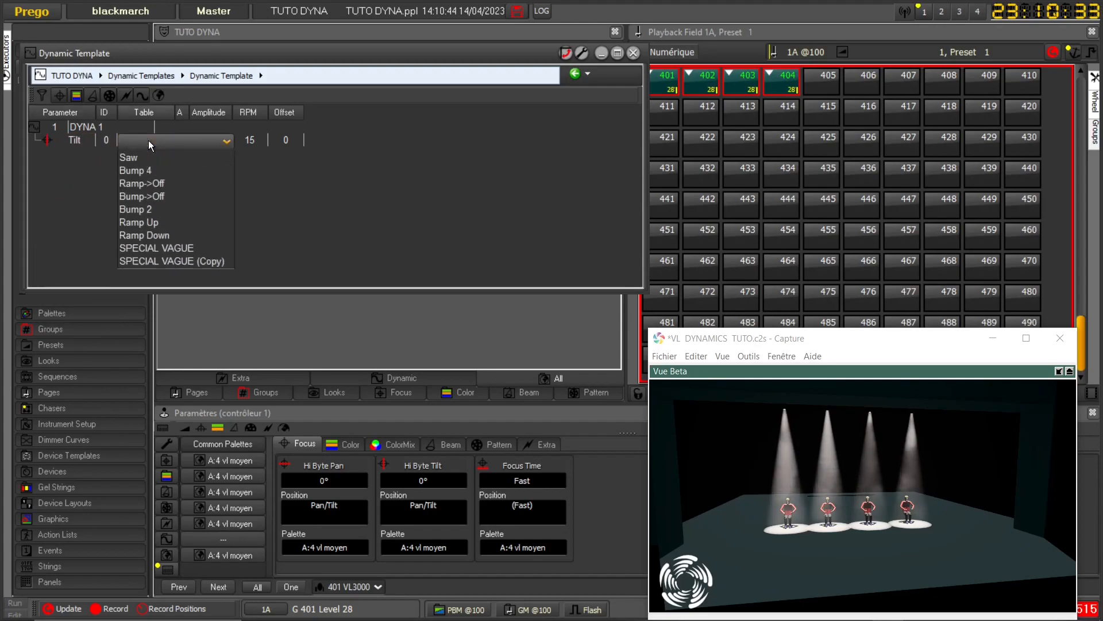
{"action": "left_click", "coordinate": [147, 170]}
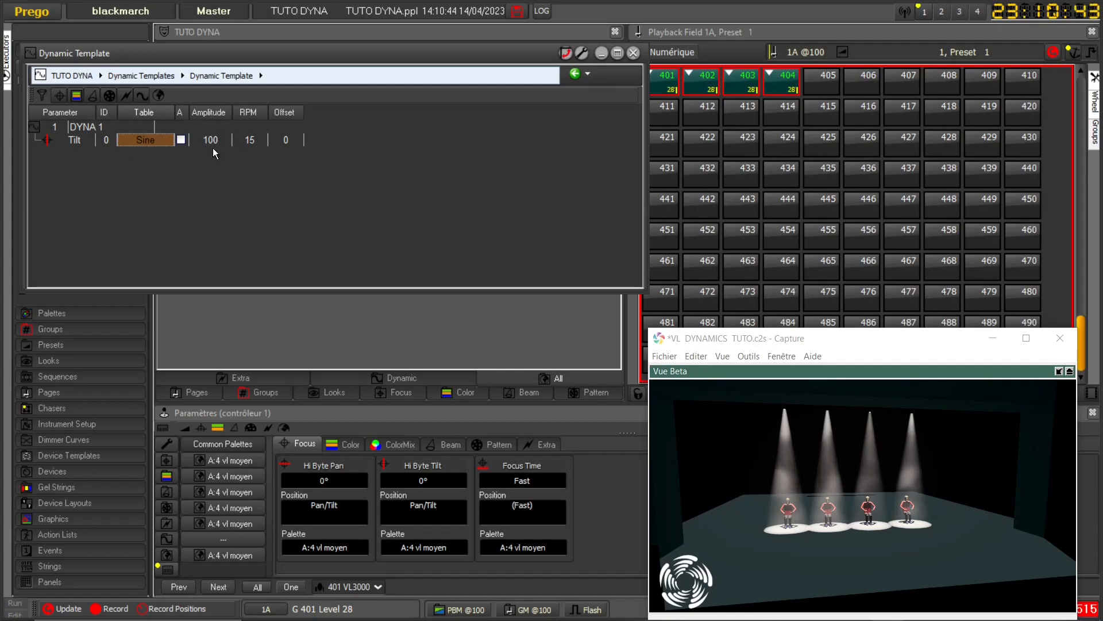
Open the Tilt part in its own editor, and move aside and minimize the Dynamic Template window
{"action": "right_click", "coordinate": [63, 142]}
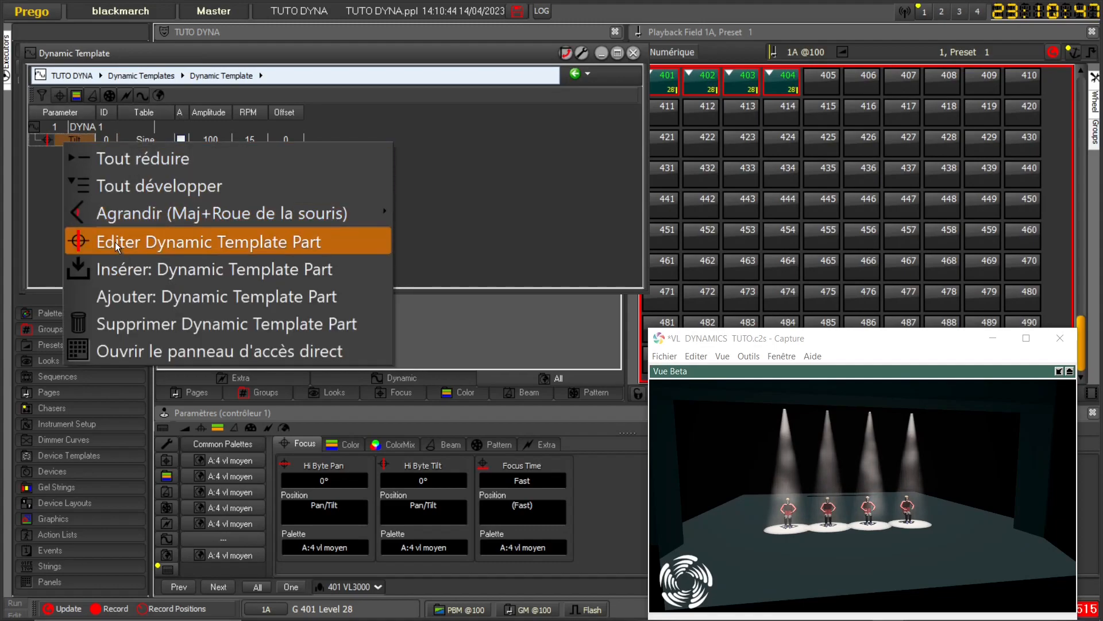
{"action": "left_click", "coordinate": [115, 242]}
{"action": "left_click_drag", "start_coordinate": [199, 54], "coordinate": [597, 199]}
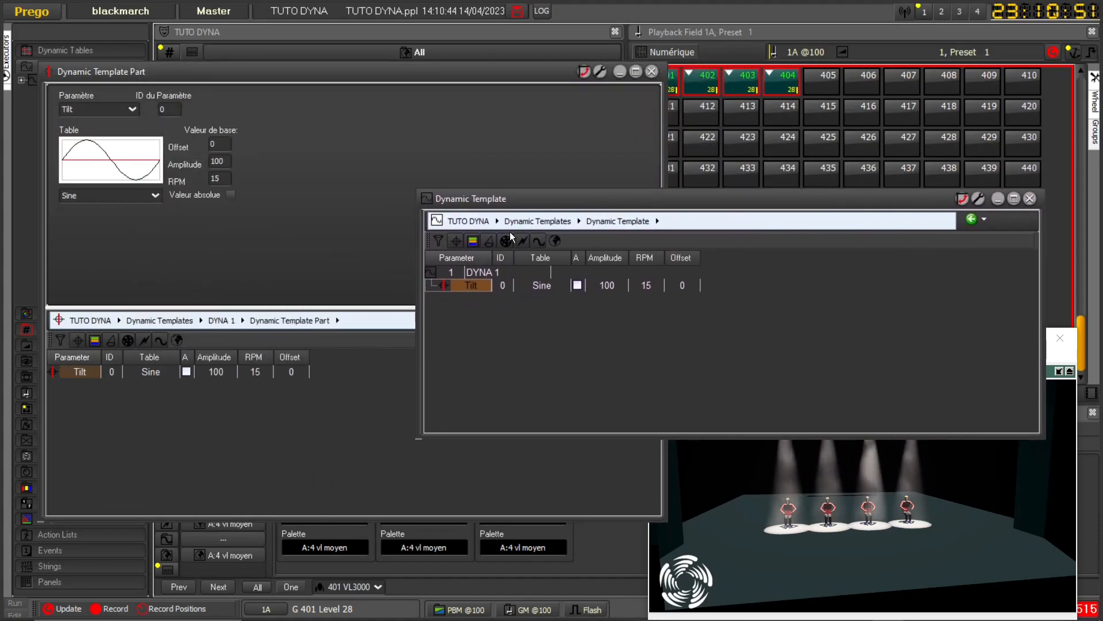
{"action": "left_click", "coordinate": [998, 199]}
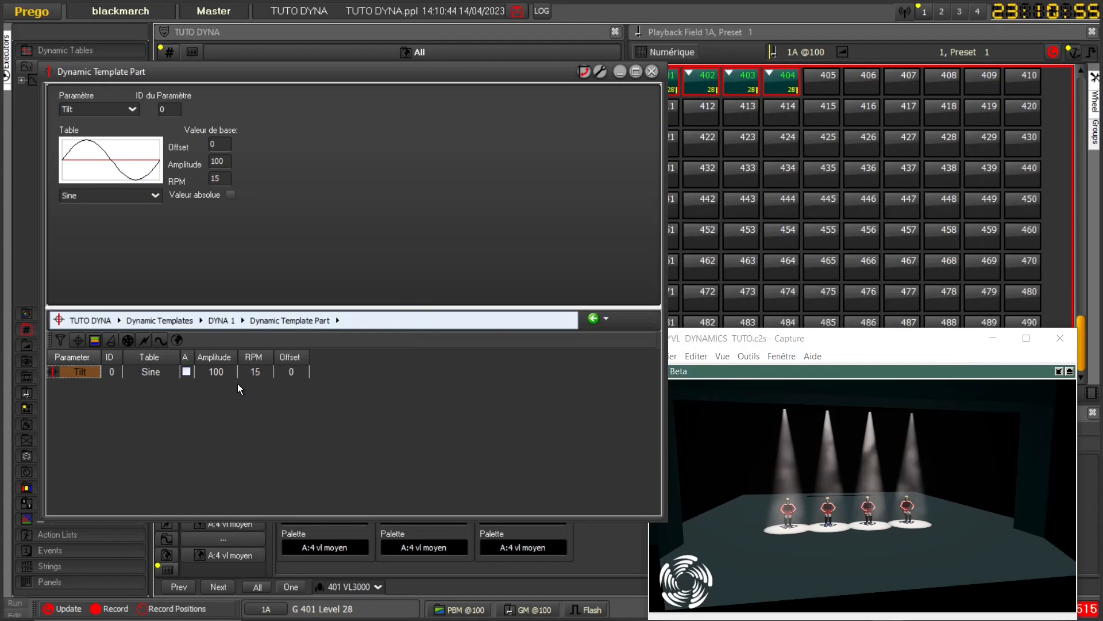
Sweep the Tilt part's amplitude down to about 28 and up to about 85, and set it to 62
{"action": "left_click", "coordinate": [217, 378]}
{"action": "key", "text": "Down"}
{"action": "key", "text": "Down"}
{"action": "key", "text": "Down"}
{"action": "key", "text": "Down"}
{"action": "key", "text": "Down"}
{"action": "key", "text": "Down"}
{"action": "key", "text": "Down"}
{"action": "key", "text": "Down"}
{"action": "key", "text": "Down"}
{"action": "key", "text": "Down"}
{"action": "key", "text": "Down"}
{"action": "key", "text": "Down"}
{"action": "key", "text": "Down"}
{"action": "key", "text": "Down"}
{"action": "key", "text": "Down"}
{"action": "key", "text": "Down"}
{"action": "key", "text": "Down"}
{"action": "key", "text": "Down"}
{"action": "key", "text": "Down"}
{"action": "key", "text": "Down"}
{"action": "key", "text": "Down"}
{"action": "key", "text": "Down"}
{"action": "key", "text": "Down"}
{"action": "key", "text": "Down"}
{"action": "key", "text": "Down"}
{"action": "key", "text": "Down"}
{"action": "key", "text": "Down"}
{"action": "key", "text": "Down"}
{"action": "key", "text": "Down"}
{"action": "key", "text": "Down"}
{"action": "key", "text": "Down"}
{"action": "key", "text": "Down"}
{"action": "key", "text": "Down"}
{"action": "key", "text": "Down"}
{"action": "key", "text": "Down"}
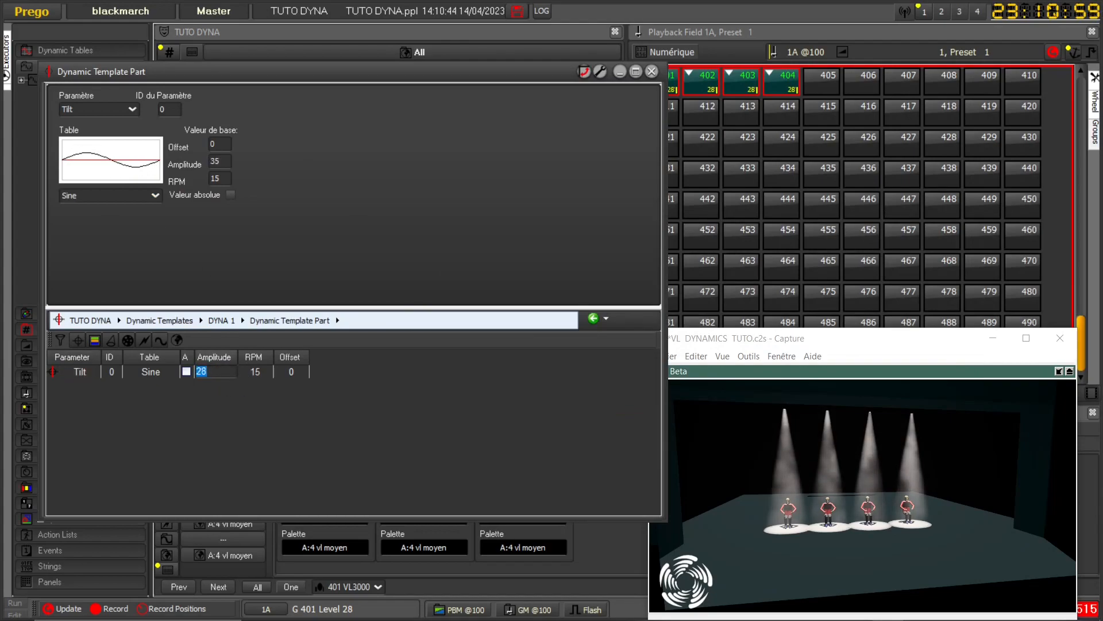
{"action": "key", "text": "Up"}
{"action": "key", "text": "Up"}
{"action": "key", "text": "Up"}
{"action": "key", "text": "Up"}
{"action": "key", "text": "Up"}
{"action": "key", "text": "Up"}
{"action": "key", "text": "Up"}
{"action": "key", "text": "Up"}
{"action": "key", "text": "Up"}
{"action": "key", "text": "Up"}
{"action": "key", "text": "Up"}
{"action": "key", "text": "Up"}
{"action": "key", "text": "Up"}
{"action": "key", "text": "Up"}
{"action": "key", "text": "Up"}
{"action": "key", "text": "Up"}
{"action": "key", "text": "Up"}
{"action": "key", "text": "Up"}
{"action": "key", "text": "Up"}
{"action": "key", "text": "Up"}
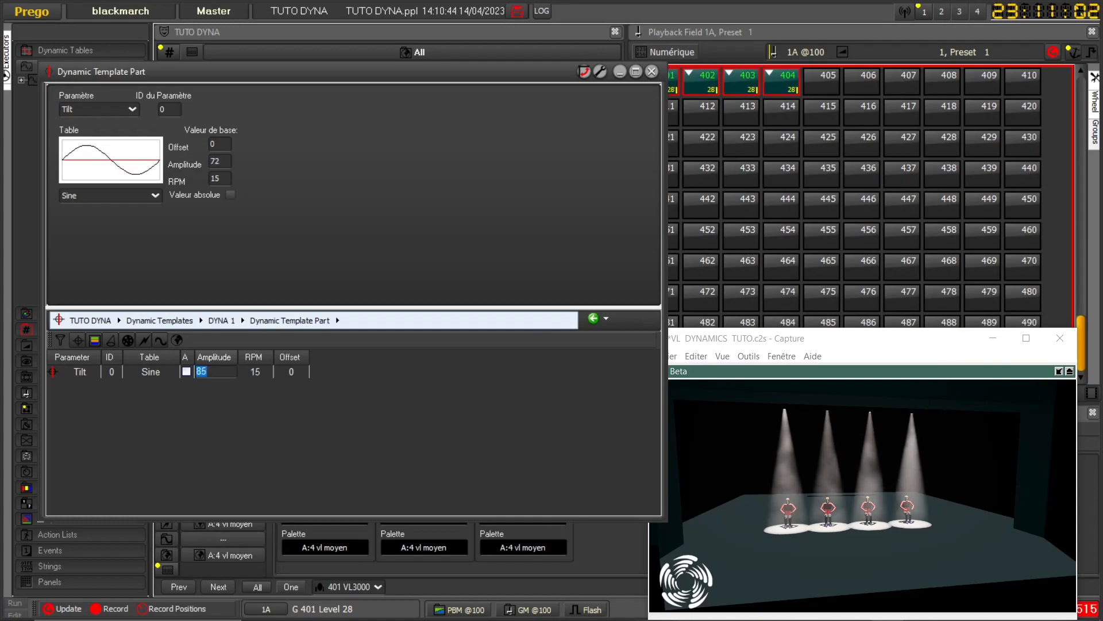
{"action": "key", "text": "Down"}
{"action": "key", "text": "Down"}
{"action": "key", "text": "Down"}
{"action": "key", "text": "Down"}
{"action": "key", "text": "Down"}
{"action": "key", "text": "Down"}
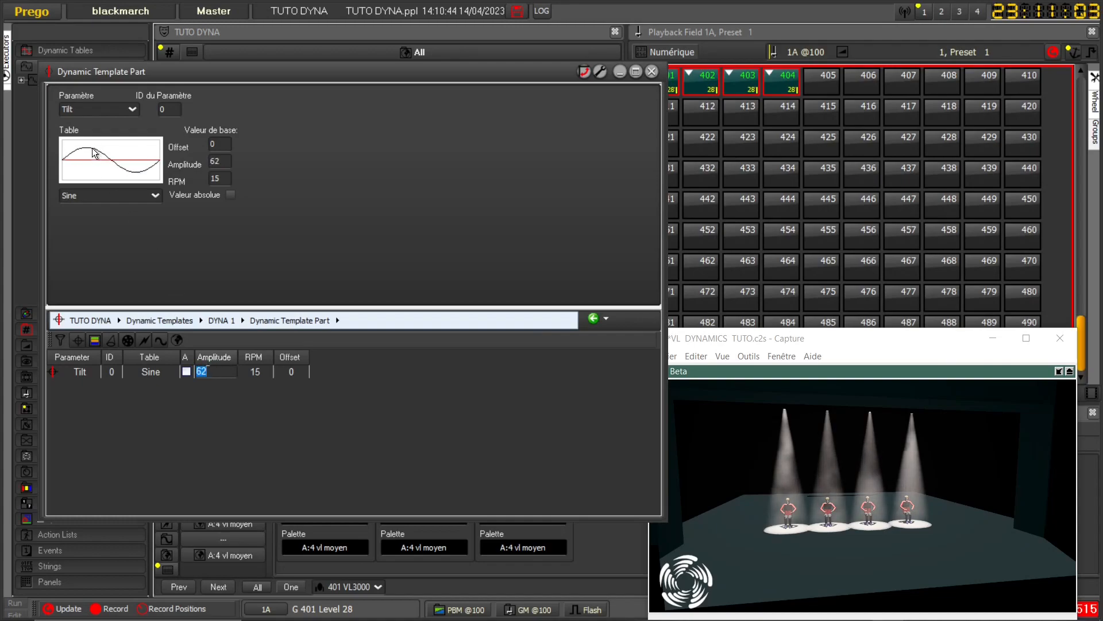
Raise the Tilt part's amplitude to 100
{"action": "key", "text": "Up"}
{"action": "key", "text": "Up"}
{"action": "key", "text": "Up"}
{"action": "key", "text": "Up"}
{"action": "key", "text": "Up"}
{"action": "key", "text": "Up"}
{"action": "key", "text": "Up"}
{"action": "key", "text": "Up"}
{"action": "key", "text": "Up"}
{"action": "key", "text": "Up"}
{"action": "key", "text": "Up"}
{"action": "key", "text": "Up"}
{"action": "key", "text": "Up"}
{"action": "key", "text": "Up"}
{"action": "key", "text": "Up"}
{"action": "key", "text": "Up"}
{"action": "key", "text": "Up"}
{"action": "key", "text": "Up"}
{"action": "key", "text": "Up"}
{"action": "key", "text": "Up"}
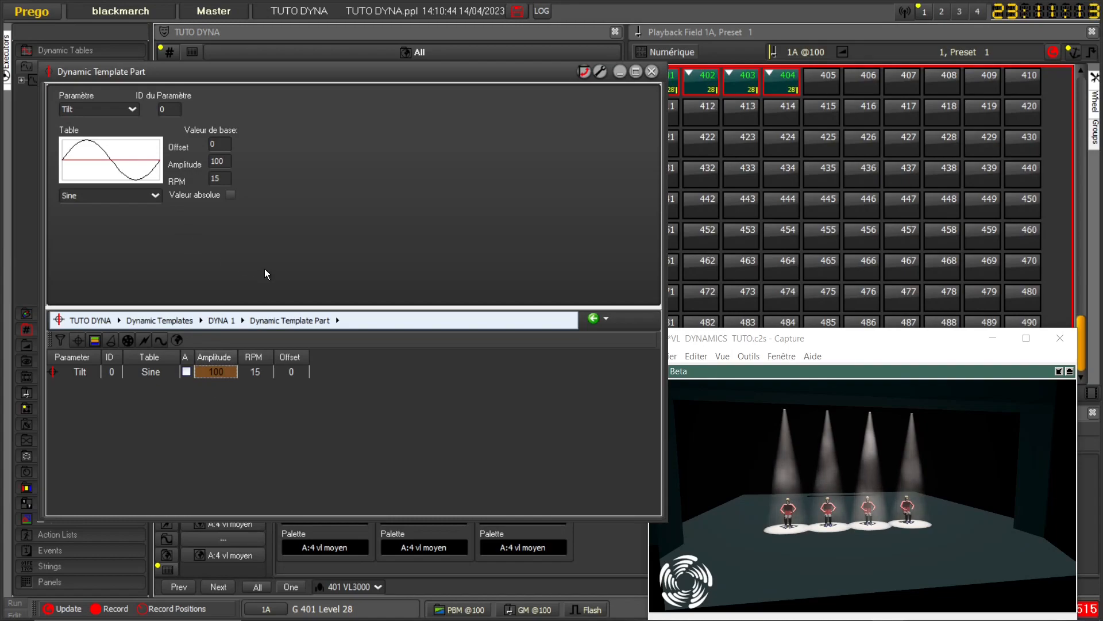
Set the Tilt part's speed to 2 RPM
{"action": "left_click", "coordinate": [260, 374]}
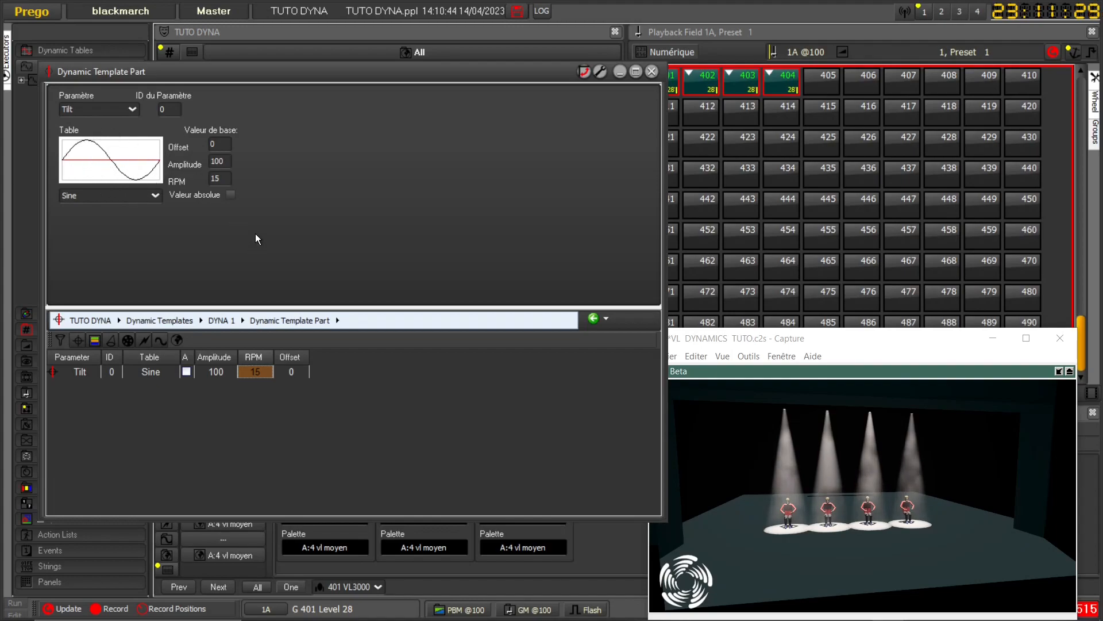
{"action": "double_click", "coordinate": [261, 374]}
{"action": "type", "text": "2"}
{"action": "key", "text": "Return"}
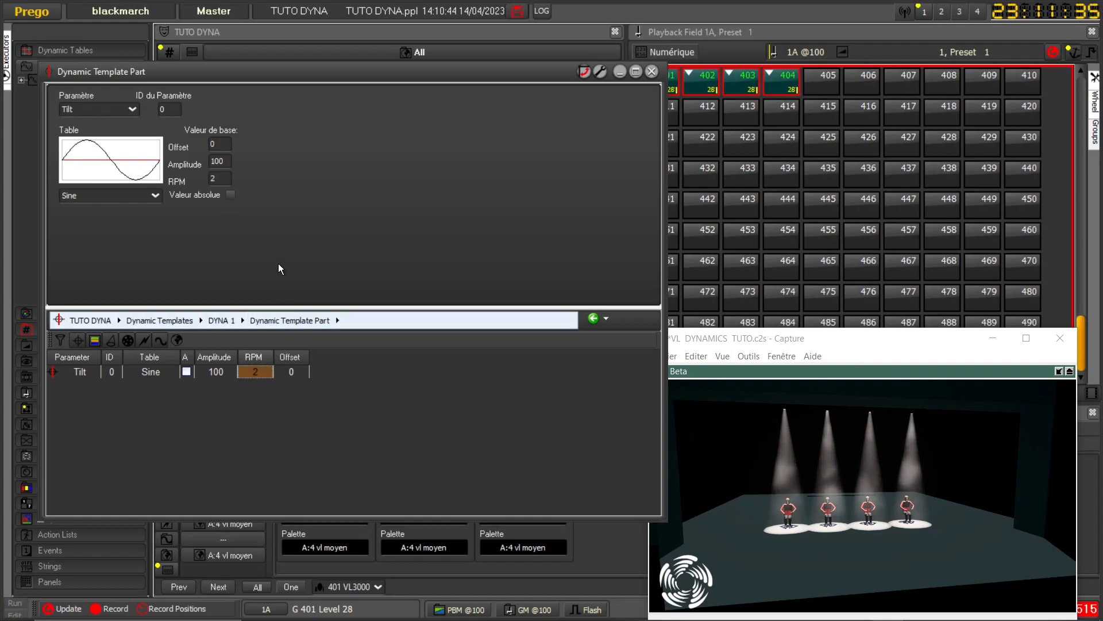
Try shifting the start of the Tilt part's sine curve with offsets of 14 and 11, and reset the offset to 0
{"action": "left_click", "coordinate": [292, 372]}
{"action": "type", "text": "11"}
{"action": "scroll", "coordinate": [284, 372], "scroll_direction": "up", "scroll_amount": 10}
{"action": "scroll", "coordinate": [284, 372], "scroll_direction": "down", "scroll_amount": 5}
{"action": "scroll", "coordinate": [284, 371], "scroll_direction": "down", "scroll_amount": 6}
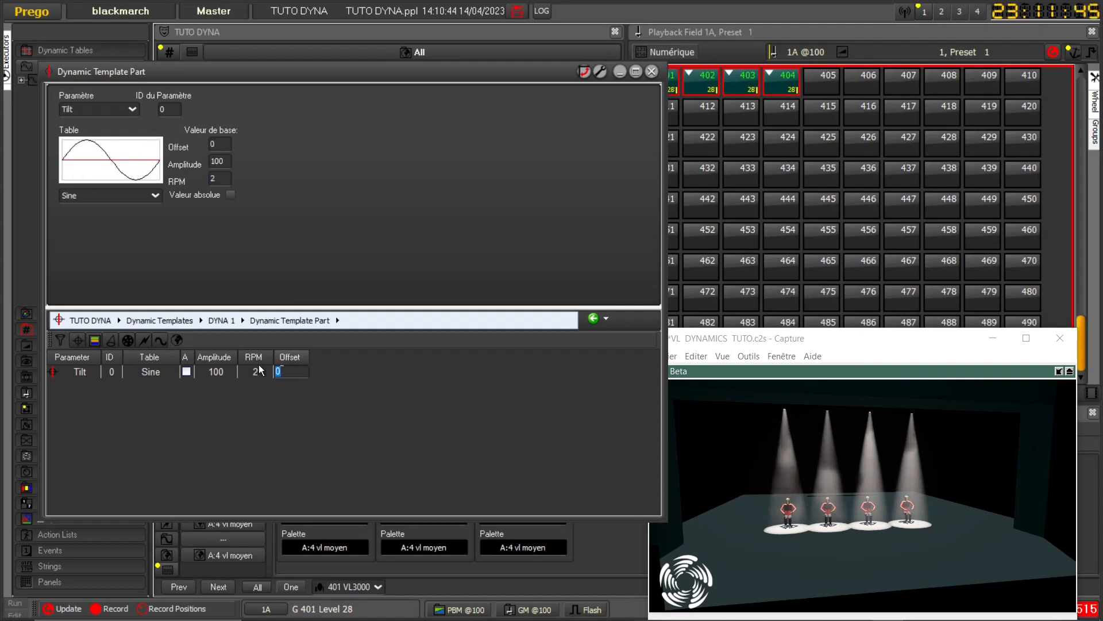
{"action": "scroll", "coordinate": [284, 372], "scroll_direction": "up", "scroll_amount": 10}
{"action": "scroll", "coordinate": [284, 372], "scroll_direction": "up", "scroll_amount": 4}
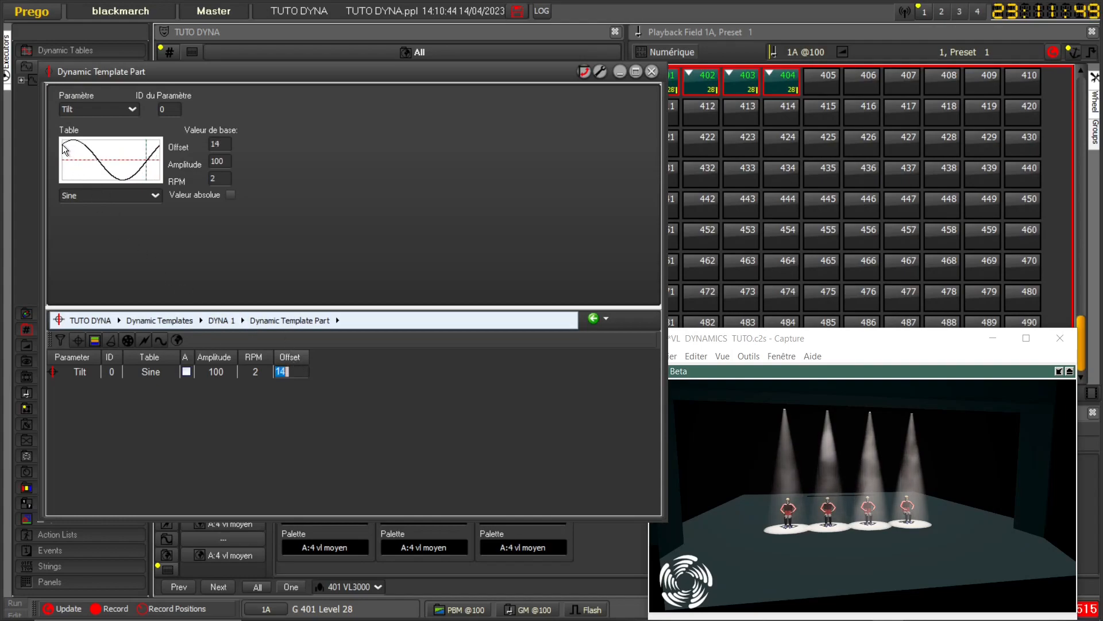
{"action": "type", "text": "0"}
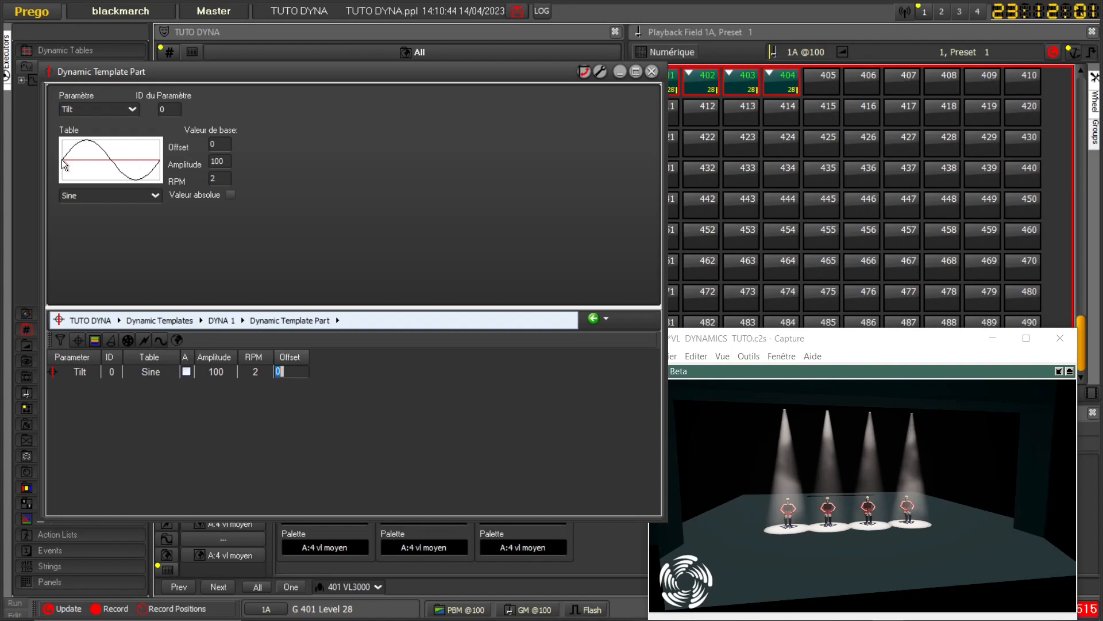
{"action": "type", "text": "10"}
{"action": "scroll", "coordinate": [287, 372], "scroll_direction": "up", "scroll_amount": 1}
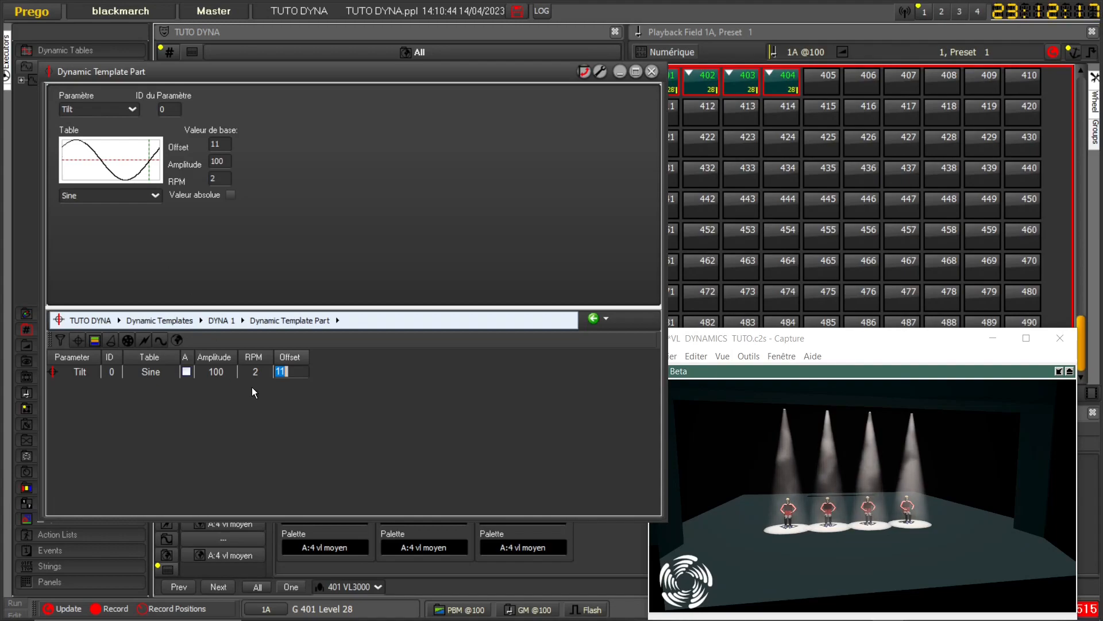
{"action": "type", "text": "0"}
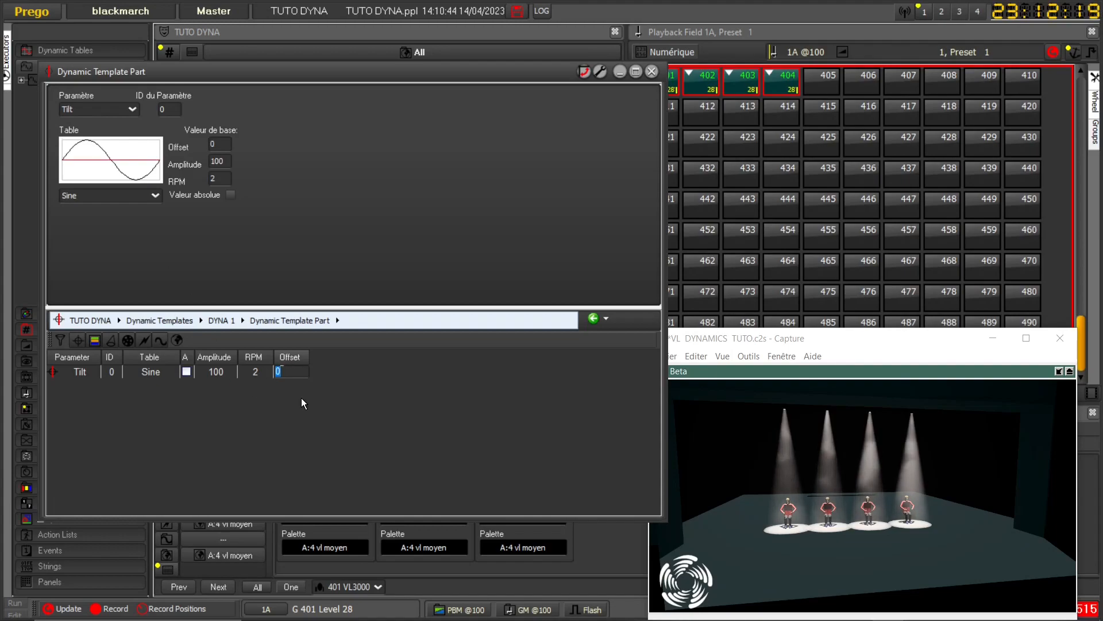
{"action": "key", "text": "Return"}
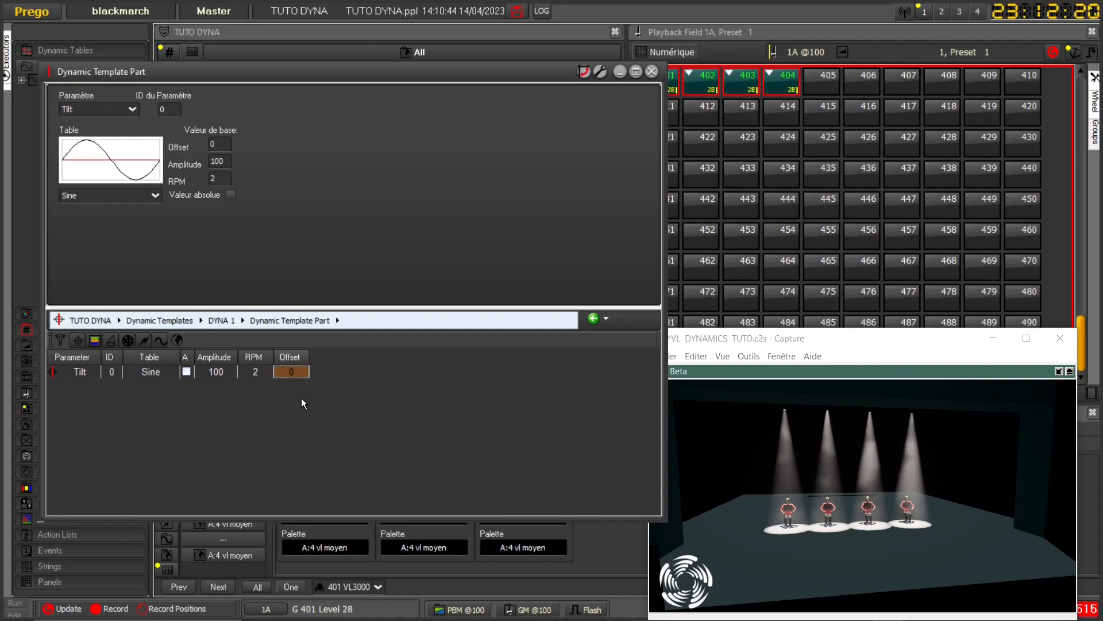
Close the template part editor and execute the DYNA 1 template on channel 401 only
{"action": "left_click", "coordinate": [652, 71]}
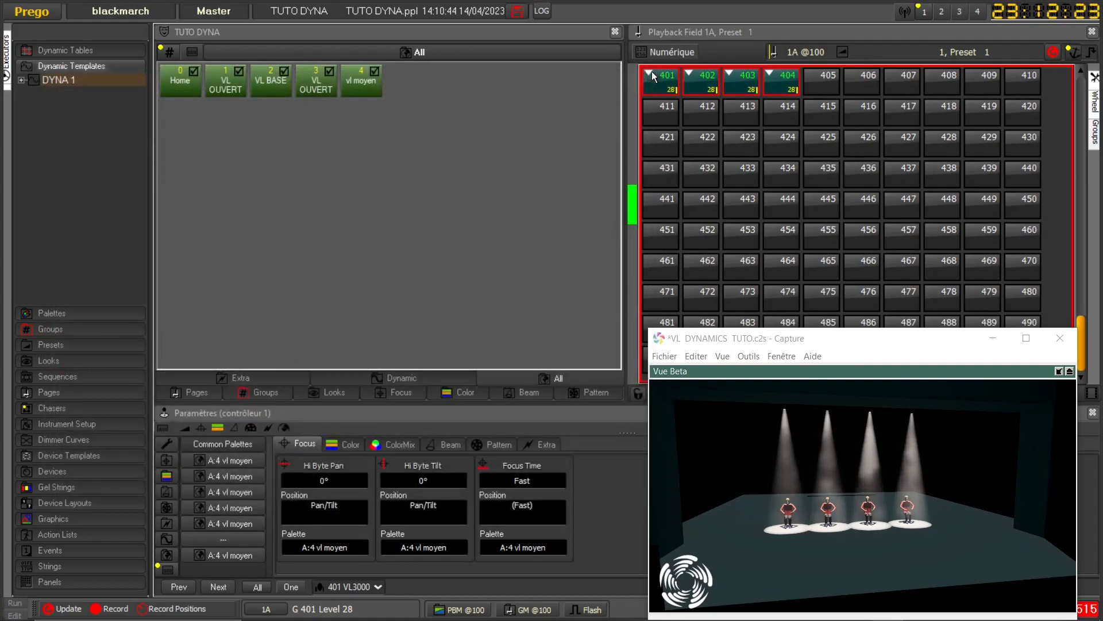
{"action": "left_click", "coordinate": [665, 81]}
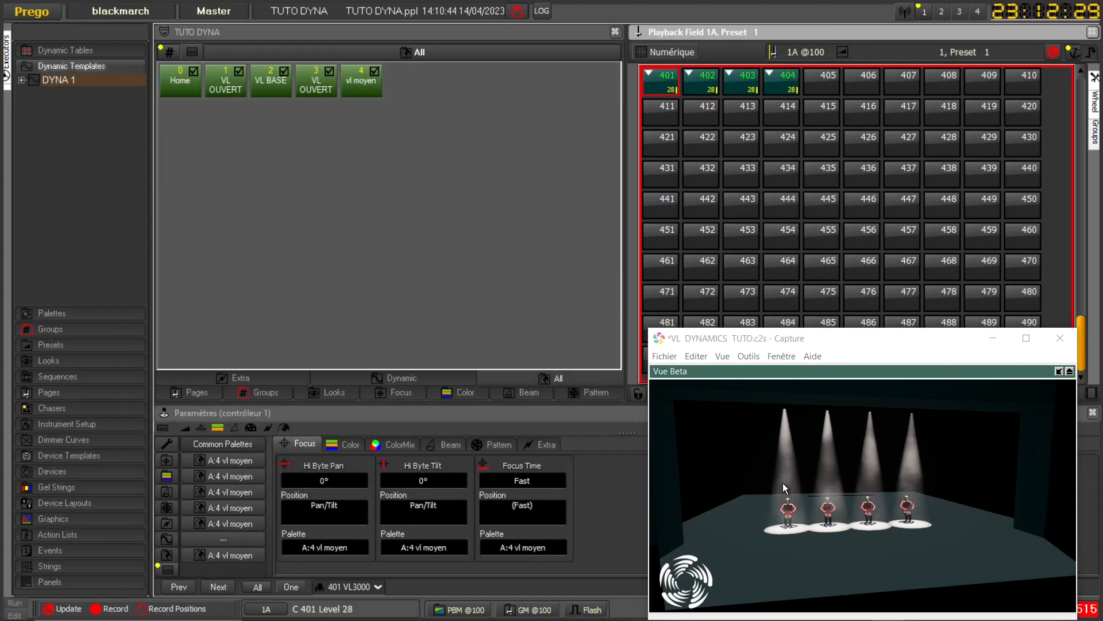
{"action": "right_click", "coordinate": [50, 80]}
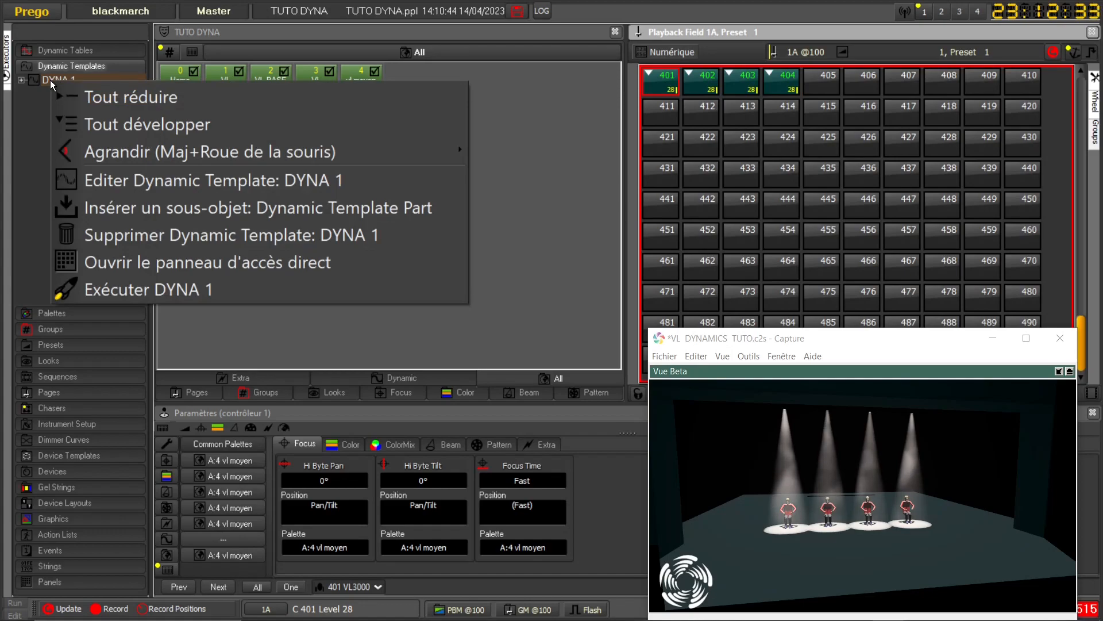
{"action": "left_click", "coordinate": [102, 289]}
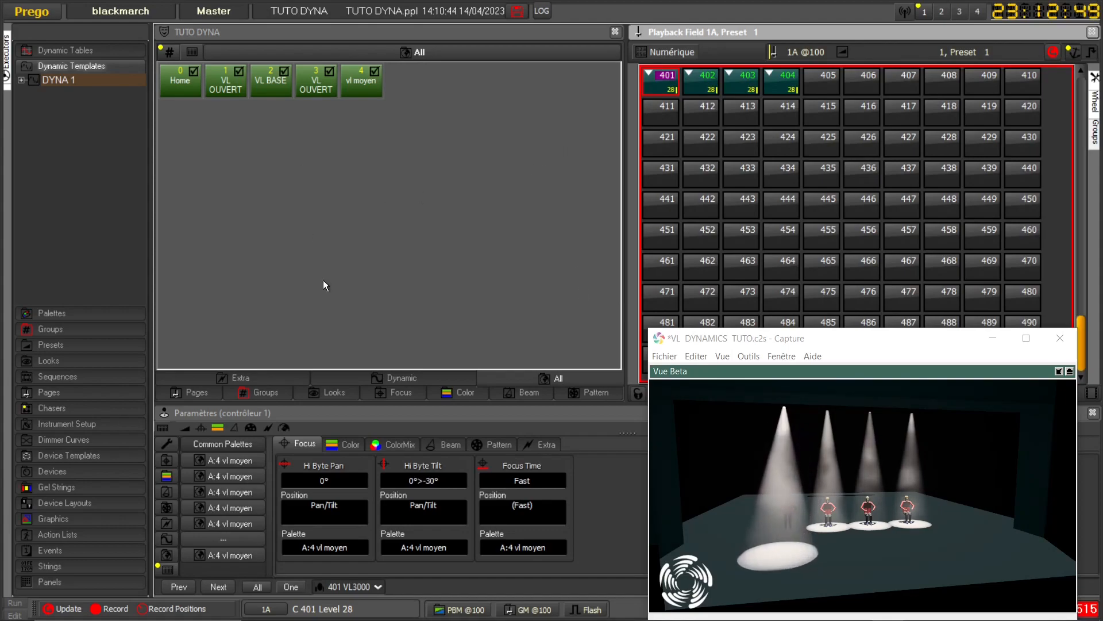
Record channel 401's movement as a new Dynamic palette named DYNA BAK, saved as a reference
{"action": "left_click", "coordinate": [404, 382]}
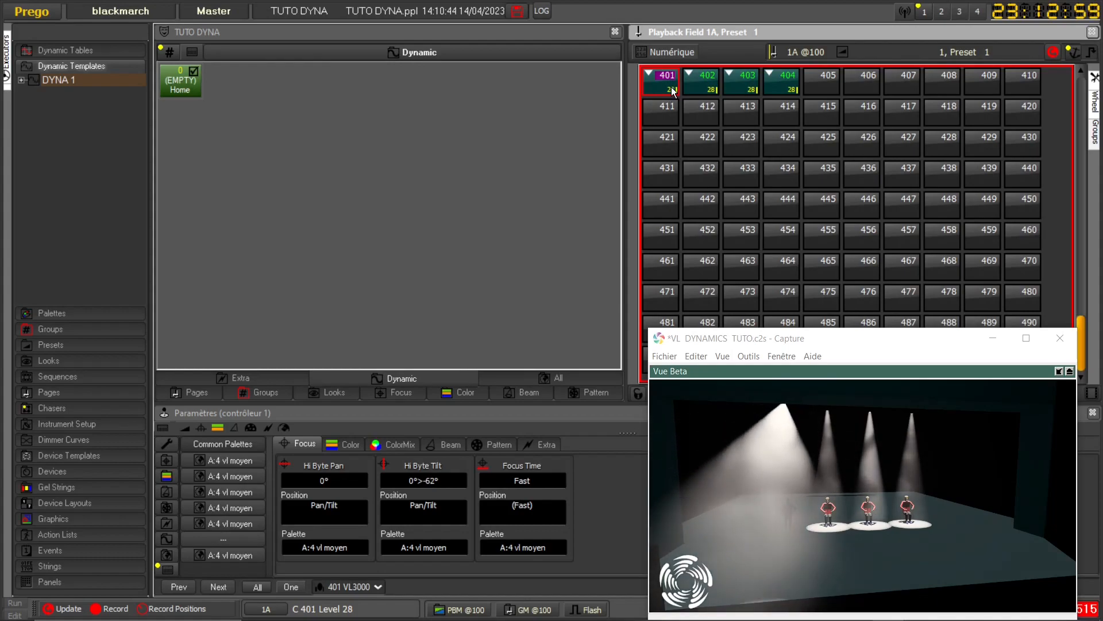
{"action": "right_click", "coordinate": [288, 101]}
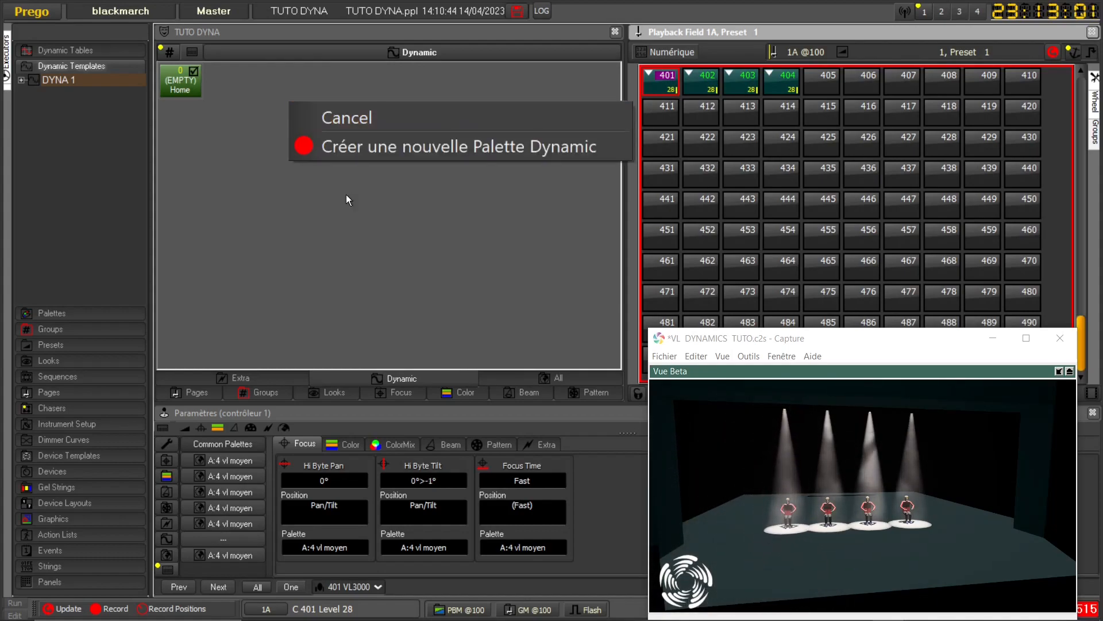
{"action": "left_click", "coordinate": [340, 146]}
{"action": "type", "text": "DYNA"}
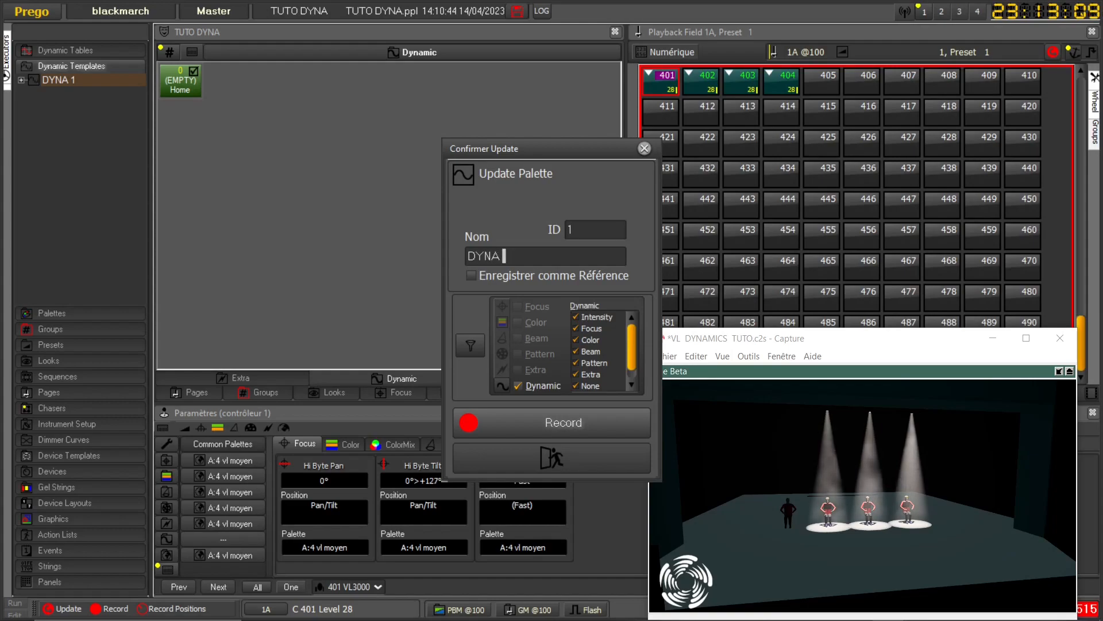
{"action": "type", "text": " BAK"}
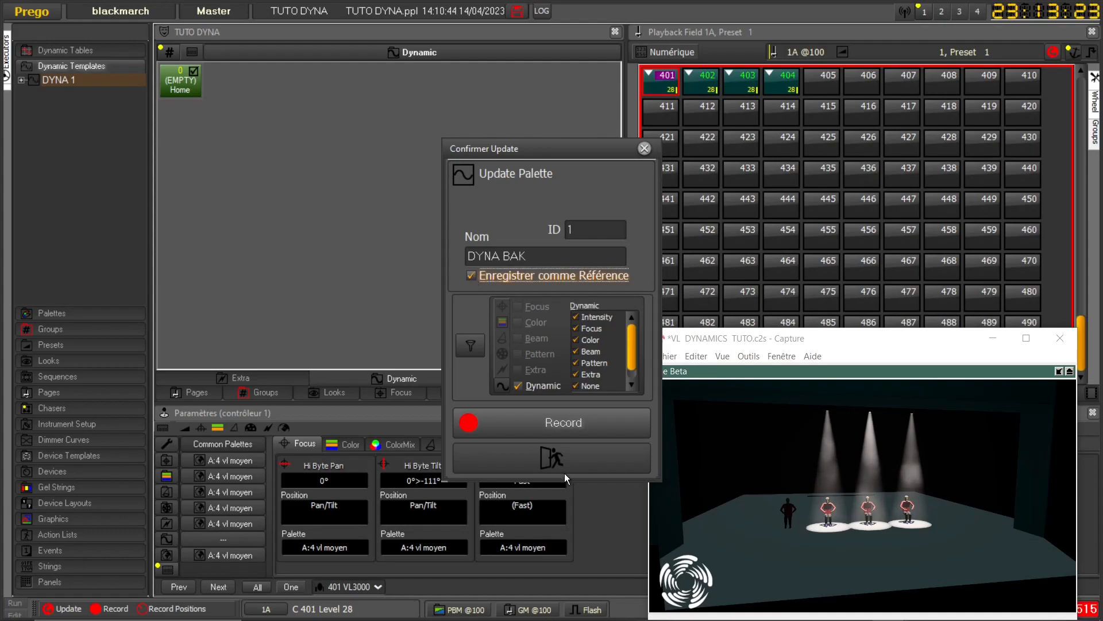
{"action": "left_click", "coordinate": [564, 420]}
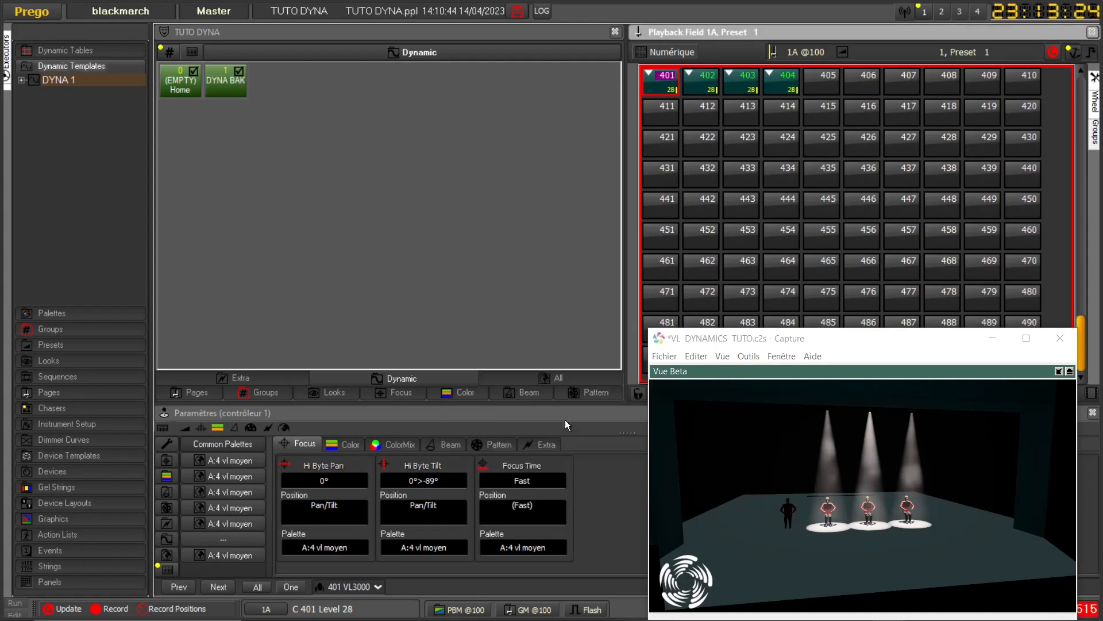
Apply the DYNA BAK dynamic palette to channels 402, 403 and 404
{"action": "left_click", "coordinate": [706, 88]}
{"action": "left_click", "coordinate": [748, 91]}
{"action": "left_click", "coordinate": [782, 87]}
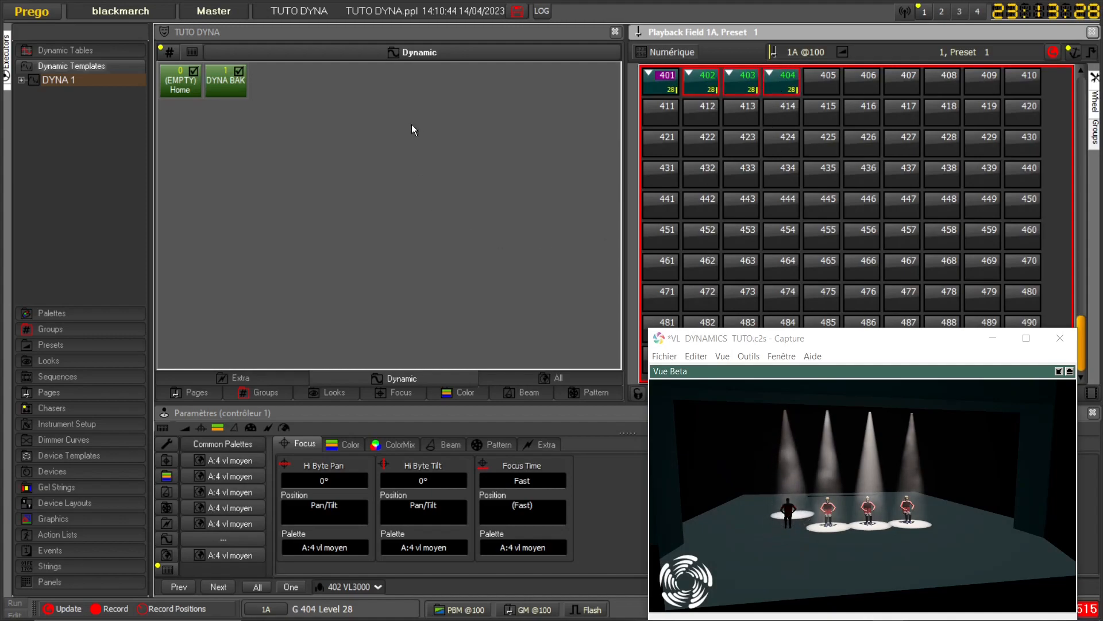
{"action": "left_click", "coordinate": [223, 81]}
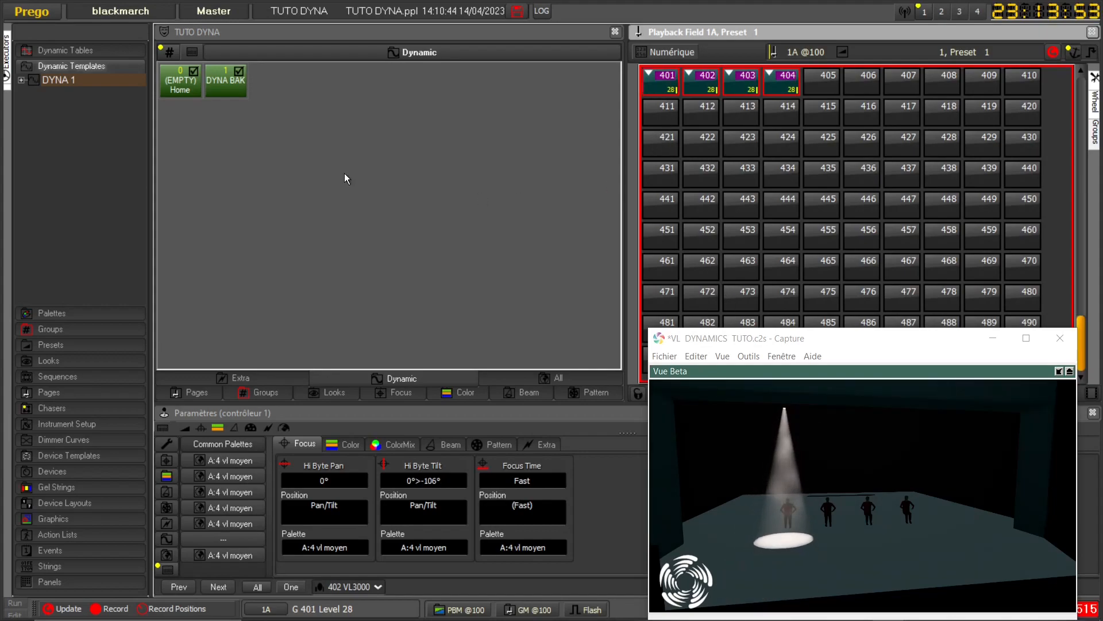
{"action": "left_click", "coordinate": [185, 84]}
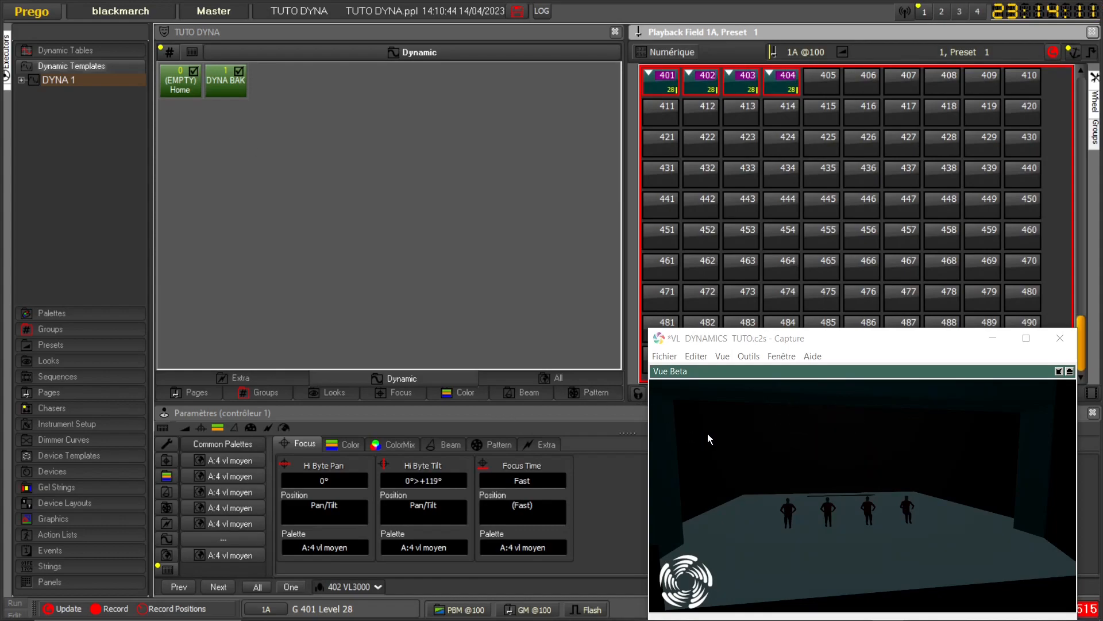
{"action": "left_click_drag", "start_coordinate": [761, 488], "coordinate": [715, 516]}
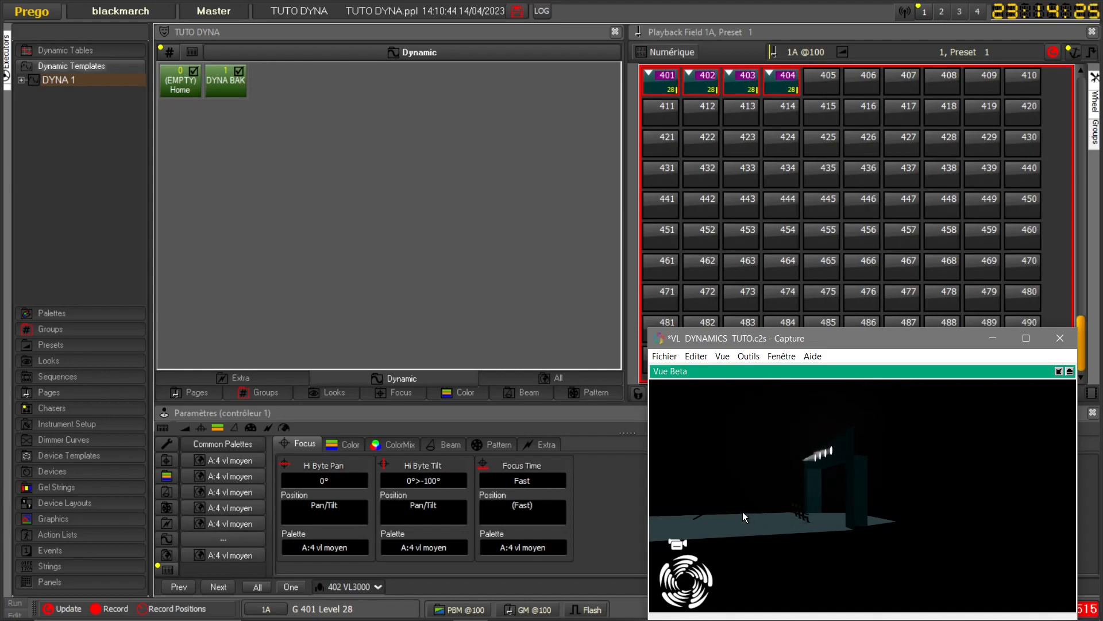
Examine the Tilt part's parameter choices and base values in the DYNA 1 template, and close its editor
{"action": "double_click", "coordinate": [49, 82]}
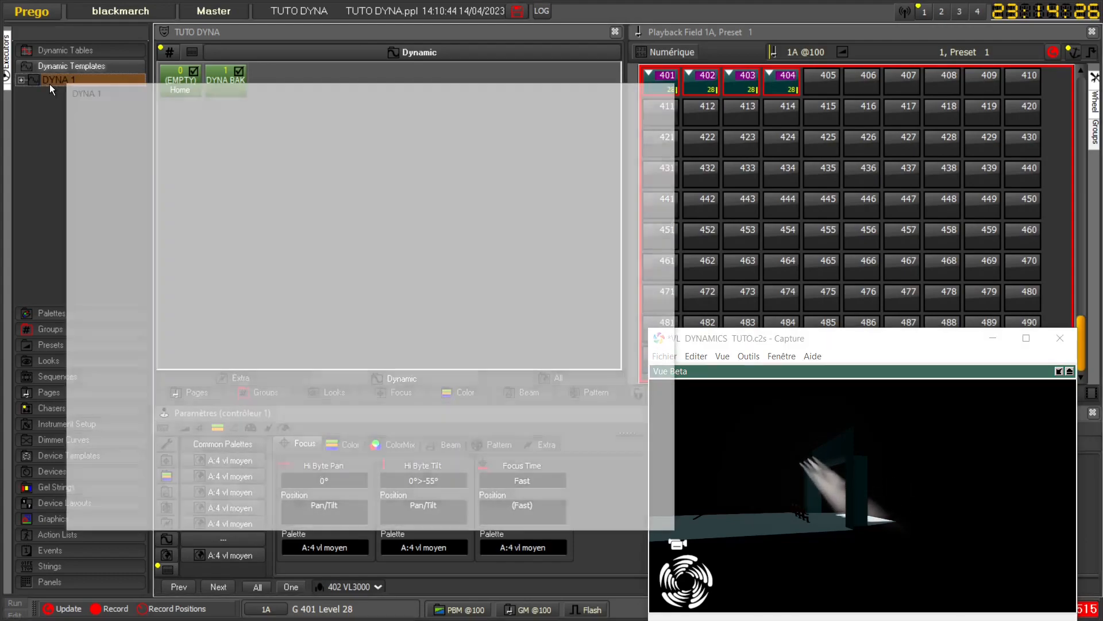
{"action": "left_click", "coordinate": [101, 403]}
{"action": "left_click", "coordinate": [129, 214]}
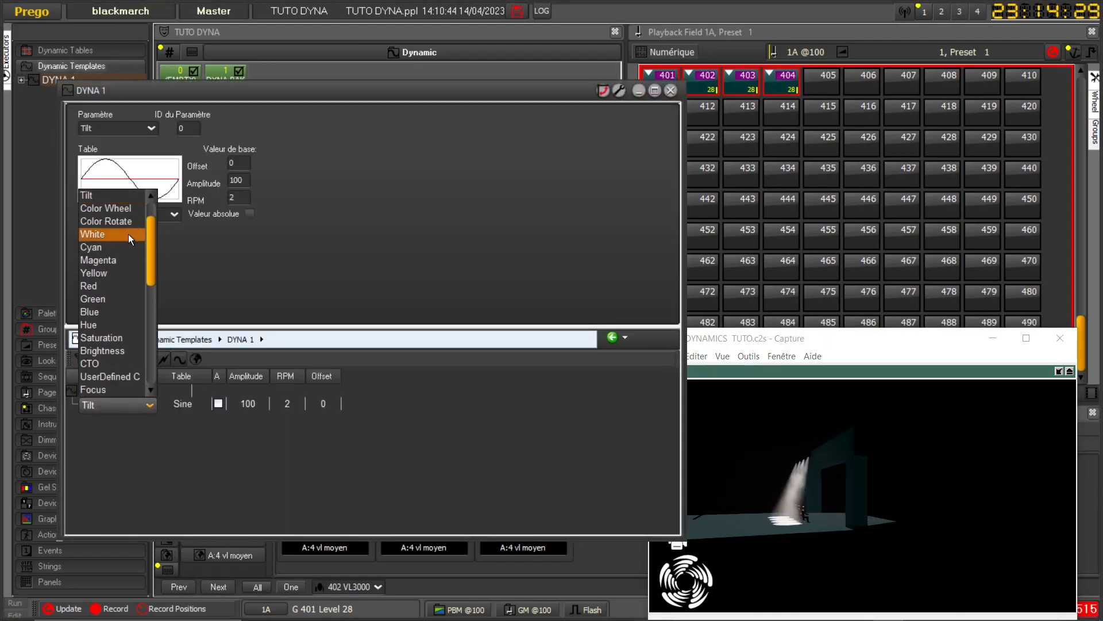
{"action": "left_click", "coordinate": [142, 198]}
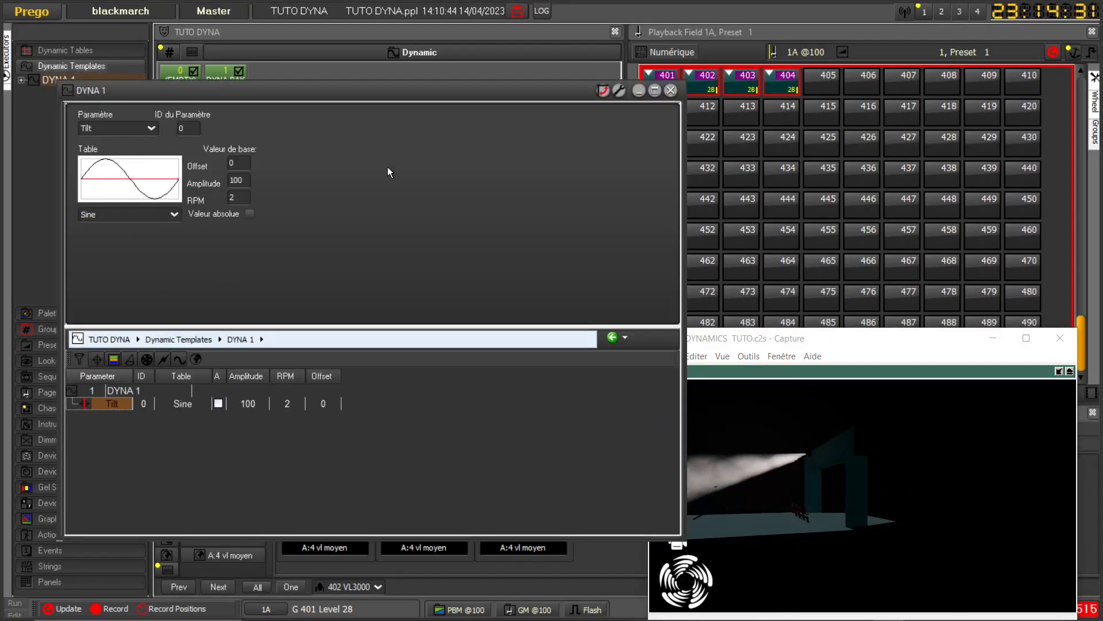
{"action": "left_click_drag", "start_coordinate": [682, 298], "coordinate": [363, 287]}
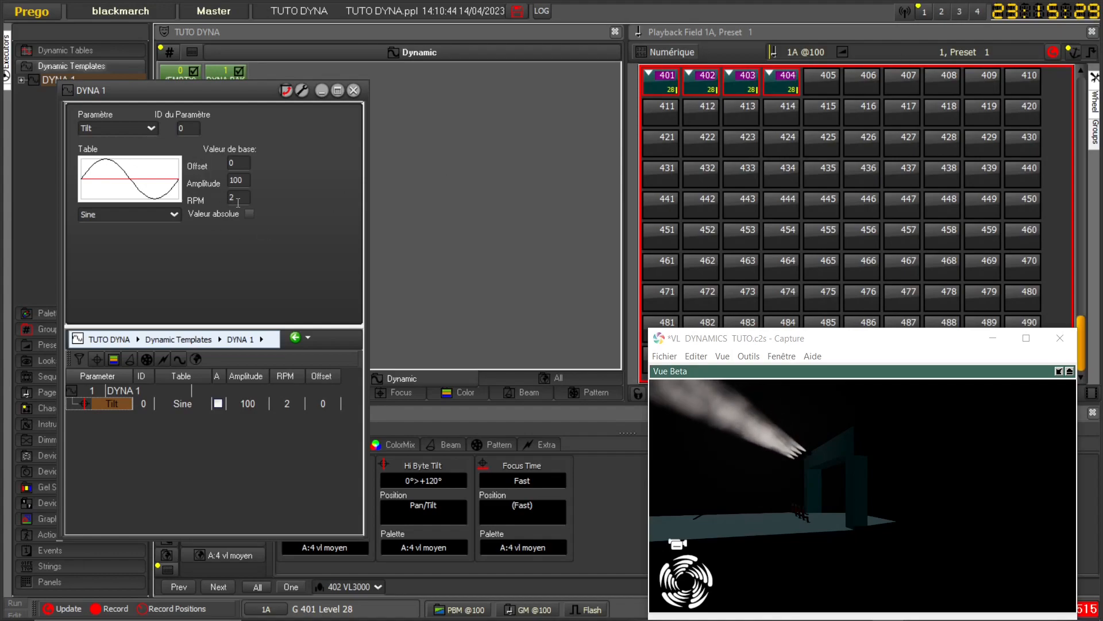
{"action": "left_click", "coordinate": [354, 91]}
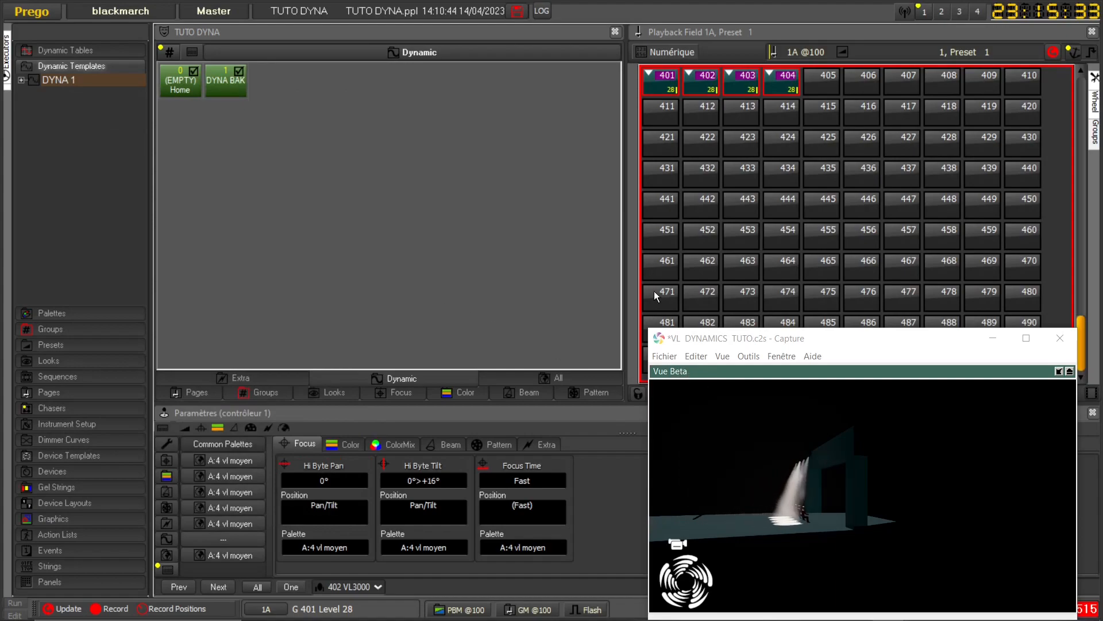
Examine the movement from the front of the stage in Capture and look through the fixtures' ColorMix, Beam and Focus parameters
{"action": "left_click_drag", "start_coordinate": [869, 493], "coordinate": [723, 513]}
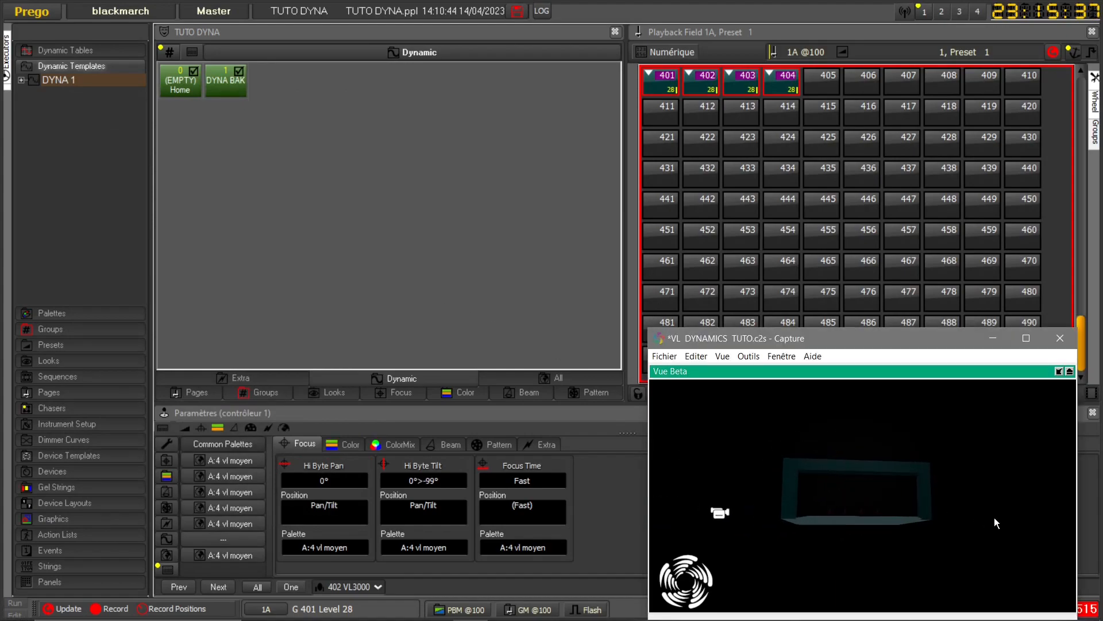
{"action": "scroll", "coordinate": [868, 502], "scroll_direction": "up", "scroll_amount": 5}
{"action": "scroll", "coordinate": [848, 490], "scroll_direction": "down", "scroll_amount": 3}
{"action": "mouse_move", "coordinate": [846, 485]}
{"action": "left_mouse_down"}
{"action": "mouse_move", "coordinate": [847, 505]}
{"action": "mouse_move", "coordinate": [837, 466]}
{"action": "left_mouse_up"}
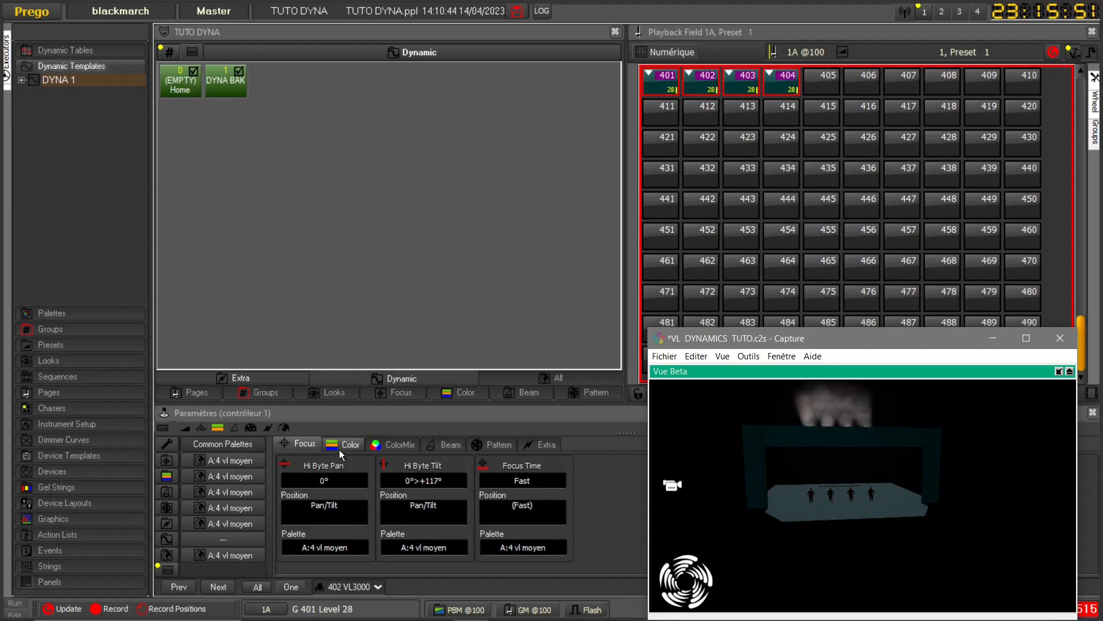
{"action": "left_click", "coordinate": [395, 446]}
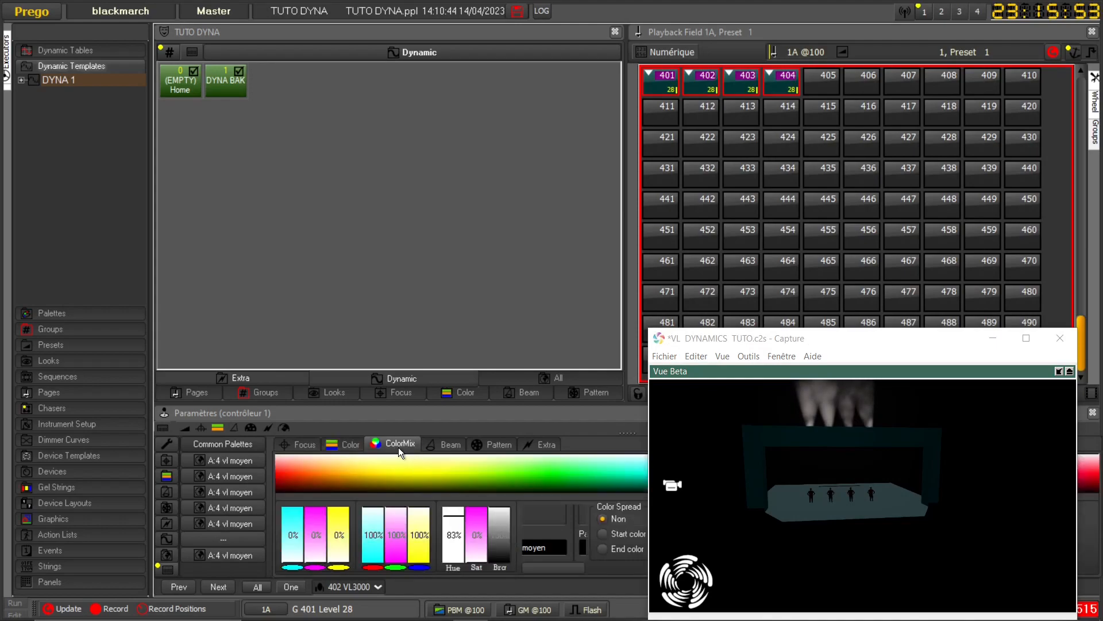
{"action": "left_click", "coordinate": [445, 446]}
{"action": "left_click", "coordinate": [301, 448]}
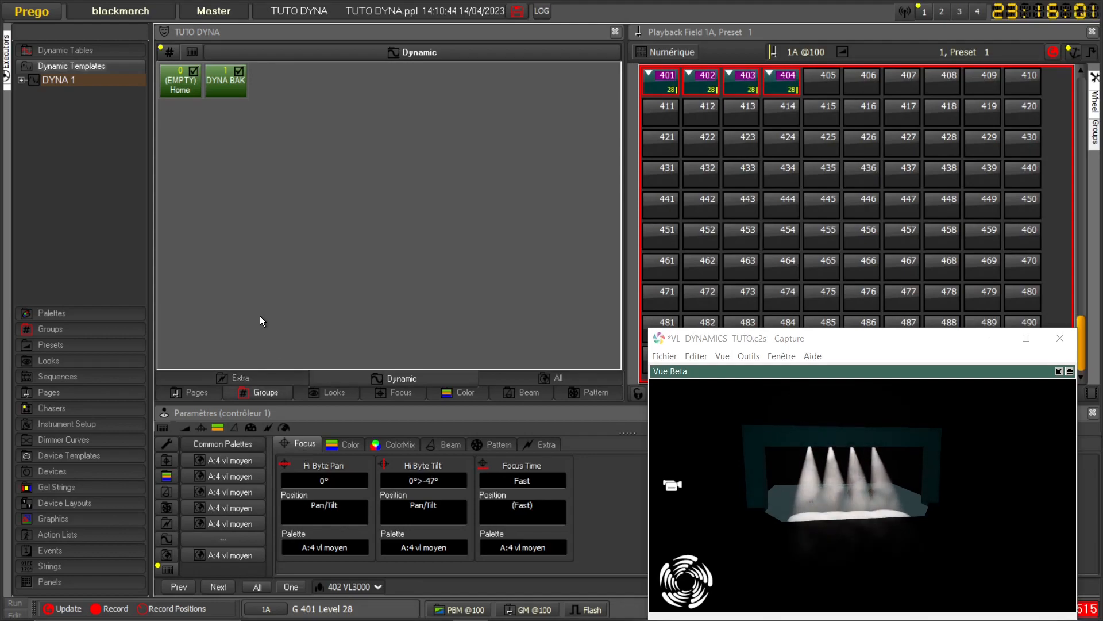
Open the Channel Selection controller and dock it above the palettes and the playback field
{"action": "left_click", "coordinate": [33, 12]}
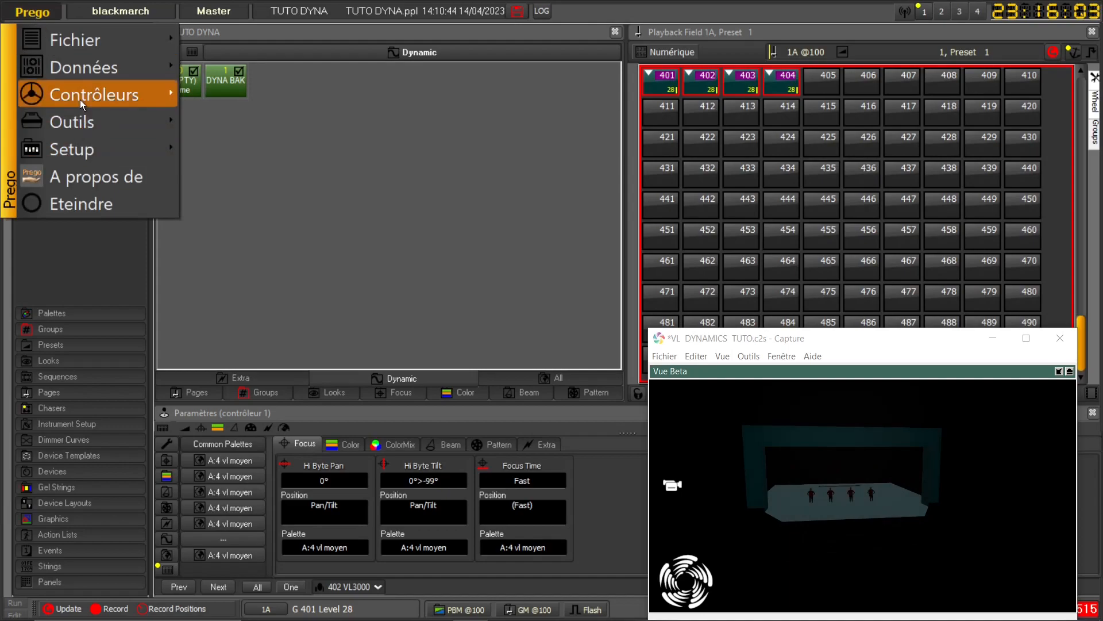
{"action": "mouse_move", "coordinate": [80, 99]}
{"action": "left_click", "coordinate": [253, 179]}
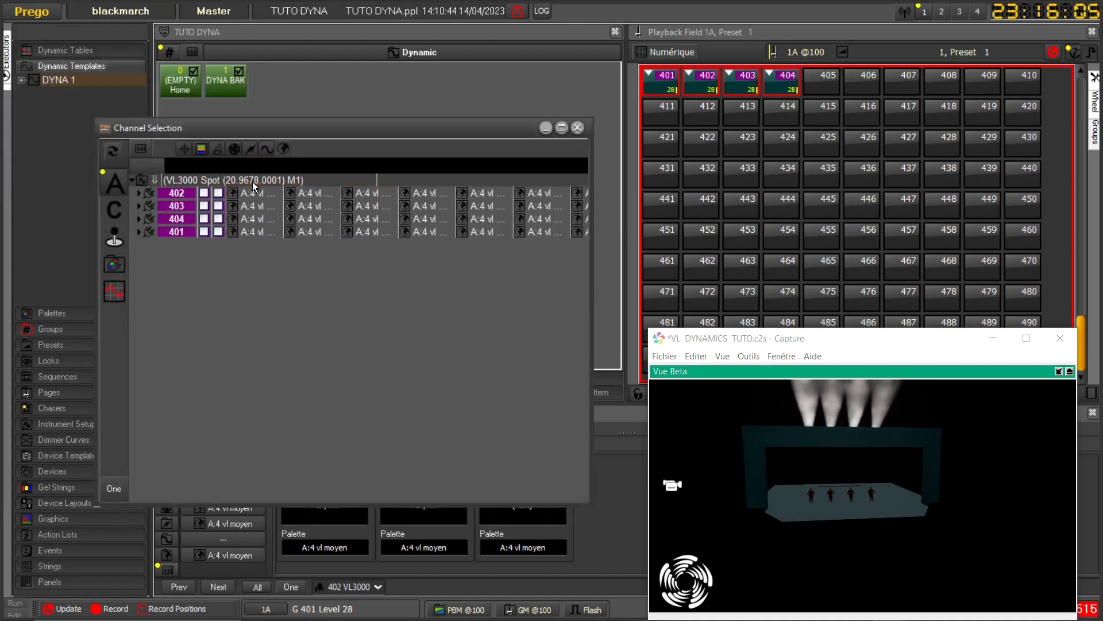
{"action": "right_click", "coordinate": [301, 130]}
{"action": "left_click", "coordinate": [340, 145]}
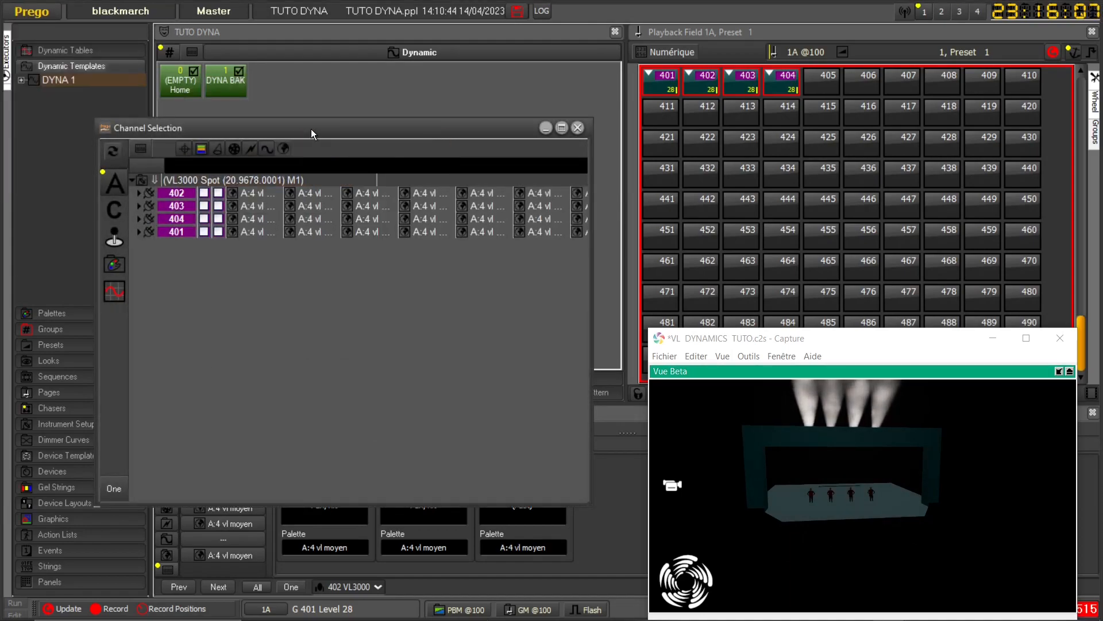
{"action": "left_click_drag", "start_coordinate": [325, 129], "coordinate": [466, 30]}
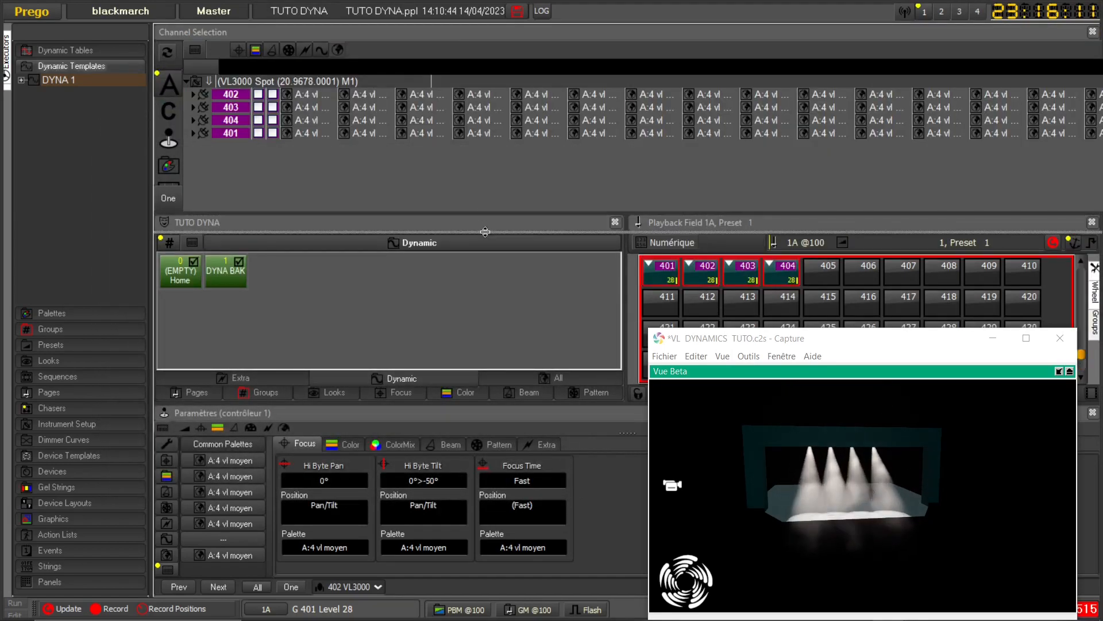
Enlarge the Channel Selection controller, bring the Capture view closer to the stage and display the fixtures' dynamic parameters and playback controls
{"action": "left_click_drag", "start_coordinate": [485, 214], "coordinate": [486, 242]}
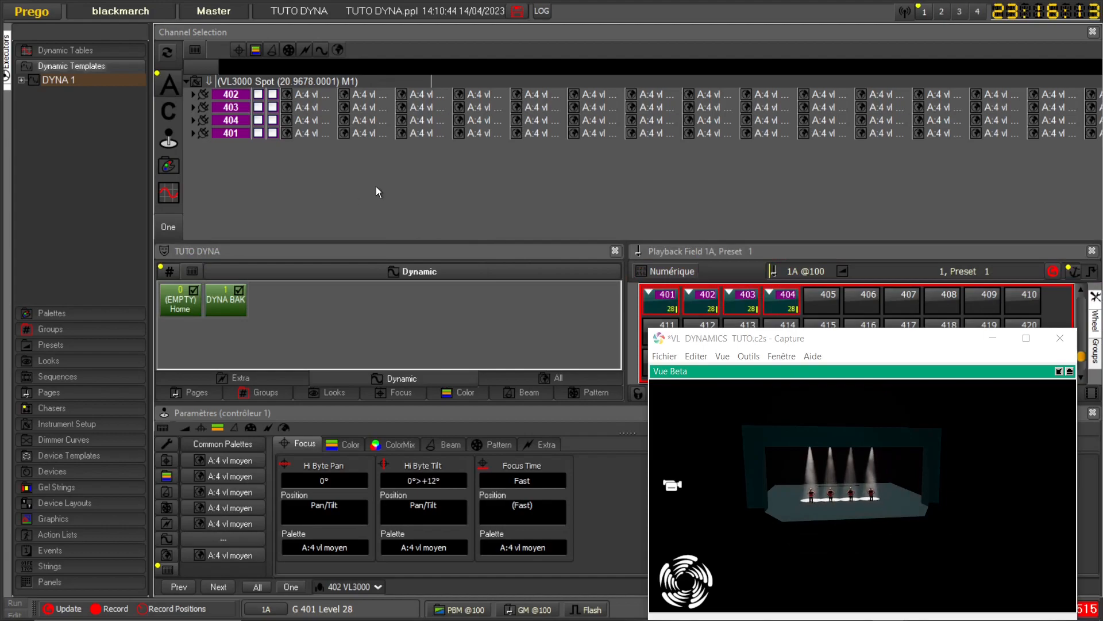
{"action": "scroll", "coordinate": [862, 494], "scroll_direction": "up", "scroll_amount": 6}
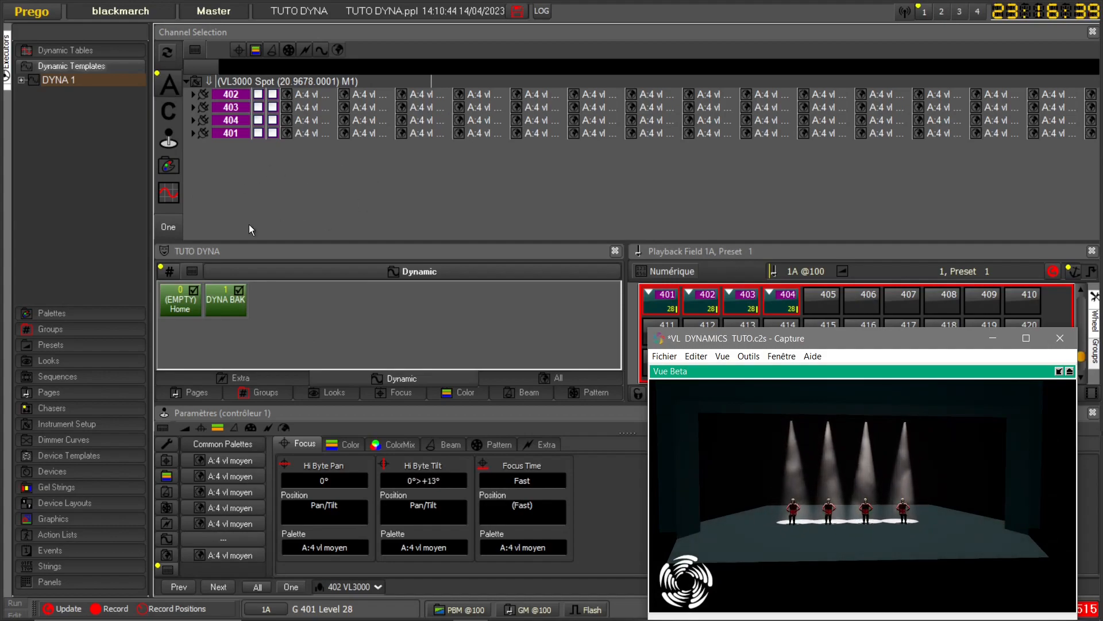
{"action": "left_click", "coordinate": [169, 194]}
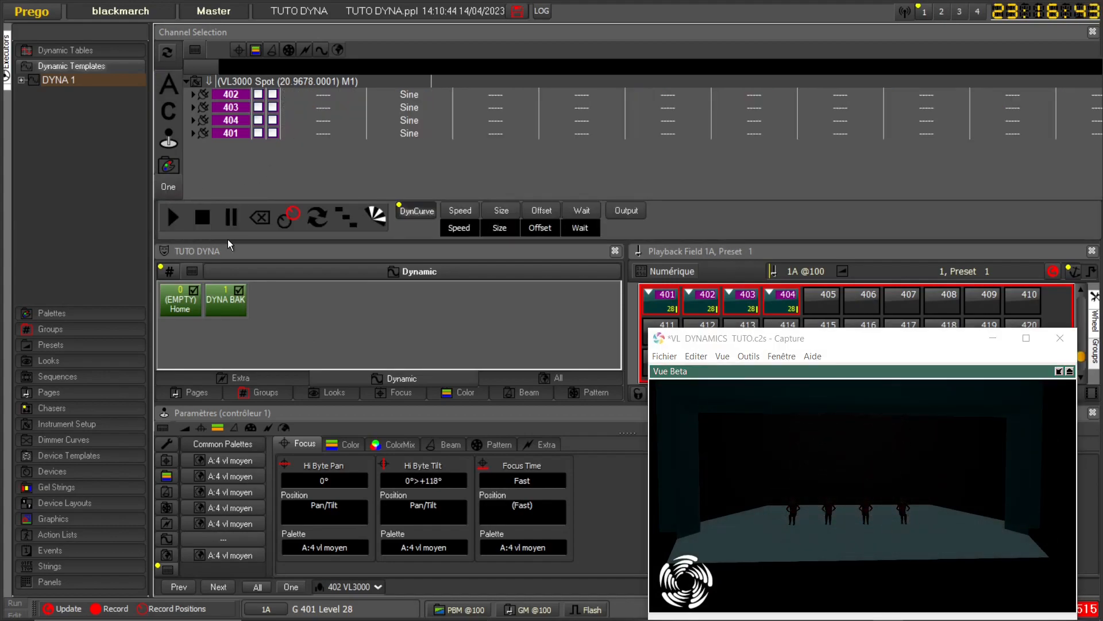
{"action": "left_click_drag", "start_coordinate": [241, 261], "coordinate": [242, 290]}
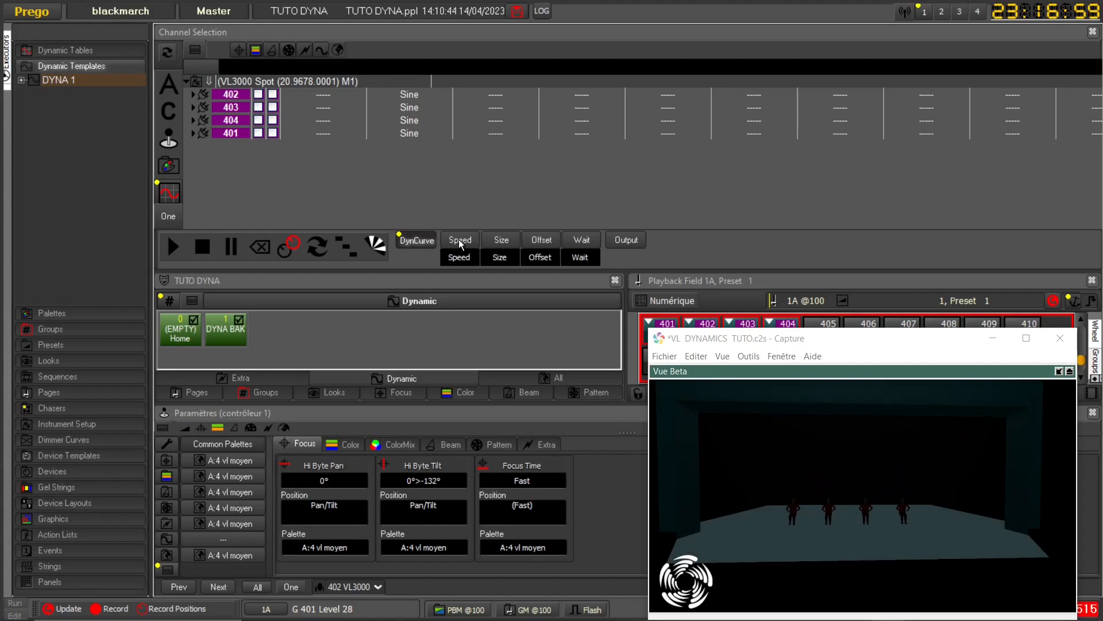
Raise the Tilt dynamic's speed to 346% on channels 401 to 404 and check the base values in the DYNA 1 template
{"action": "left_click", "coordinate": [460, 240]}
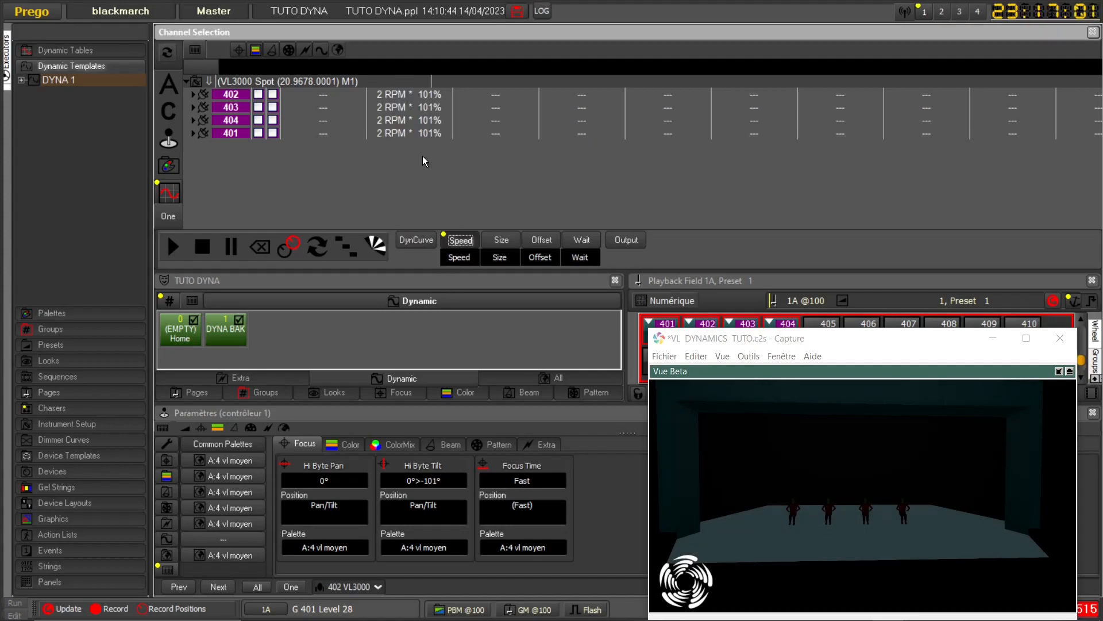
{"action": "left_click_drag", "start_coordinate": [458, 258], "coordinate": [458, 251]}
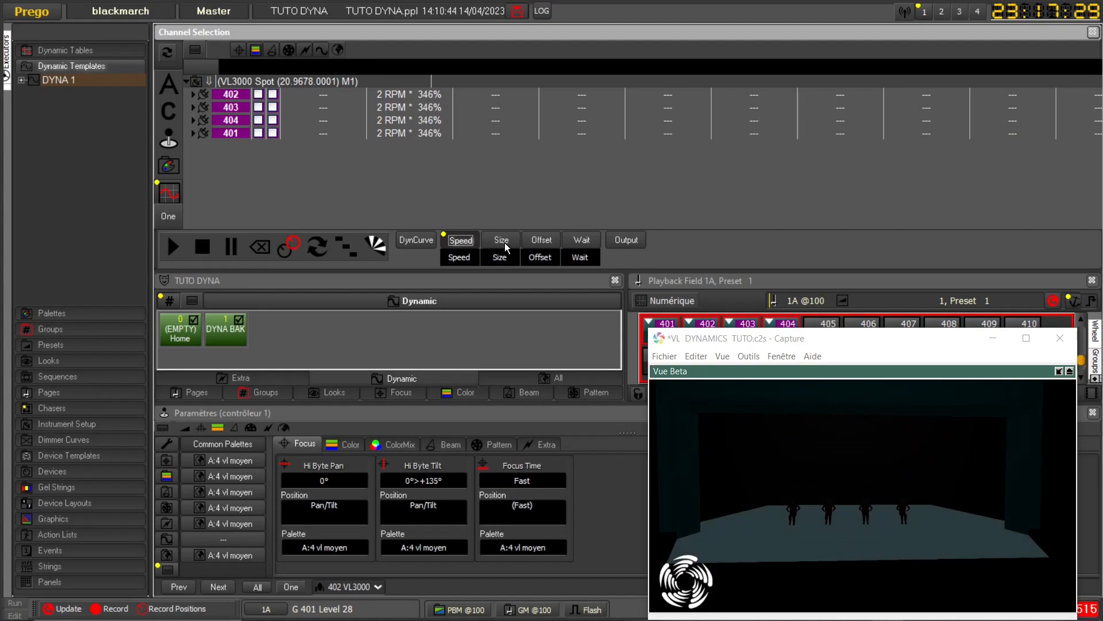
{"action": "double_click", "coordinate": [55, 80]}
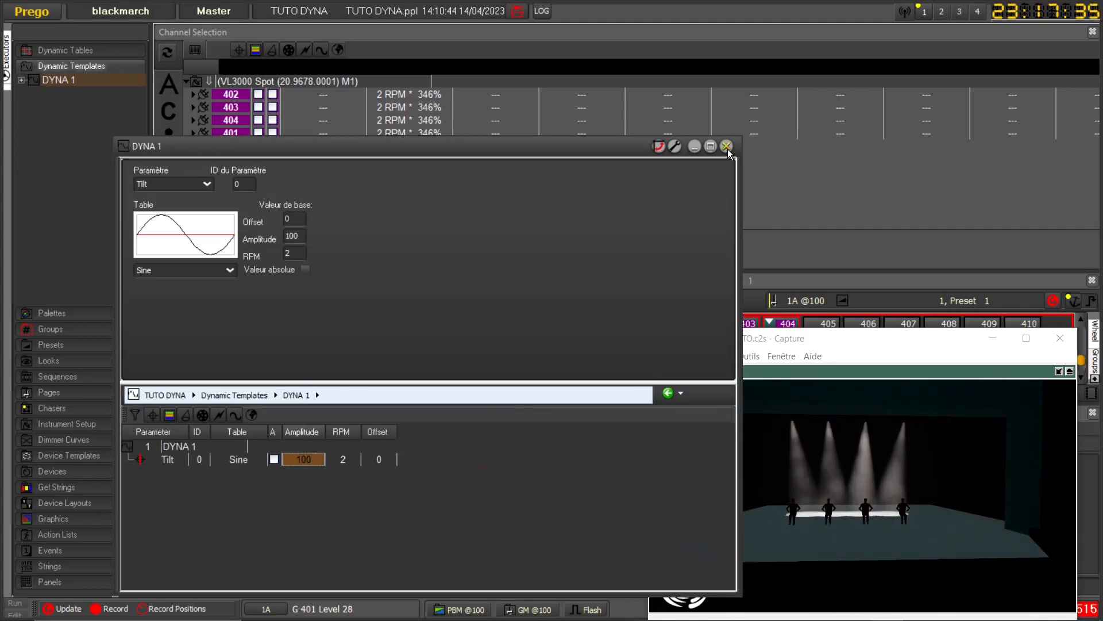
{"action": "left_click", "coordinate": [727, 147]}
Reduce the Tilt dynamic's size to 54.3% on channels 401 to 404 and display the output values
{"action": "left_click", "coordinate": [501, 241]}
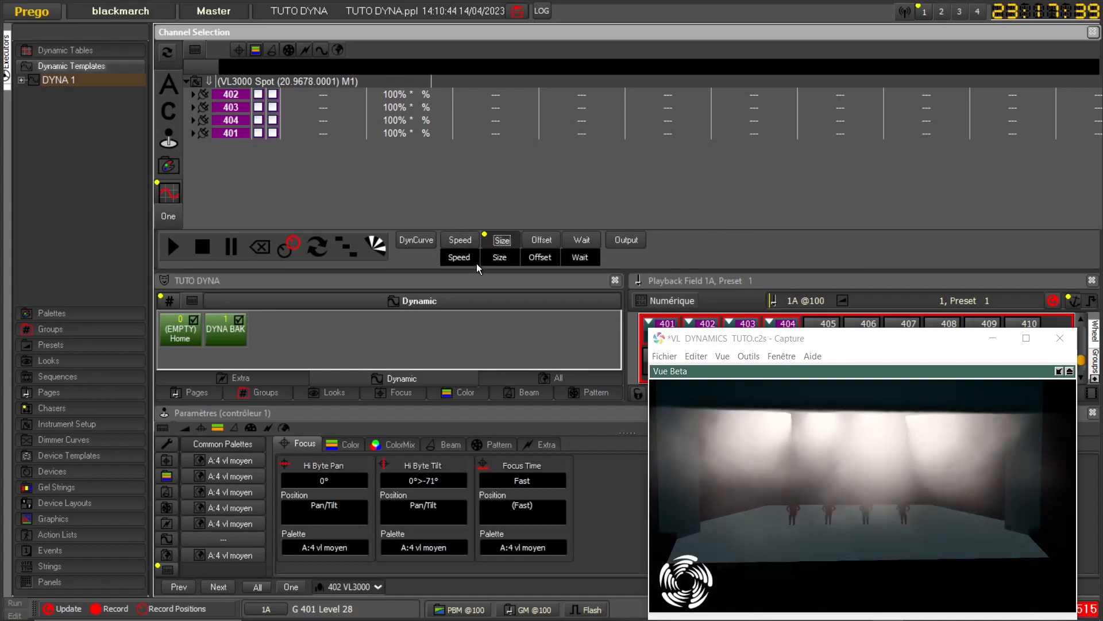
{"action": "left_click_drag", "start_coordinate": [501, 257], "coordinate": [501, 304]}
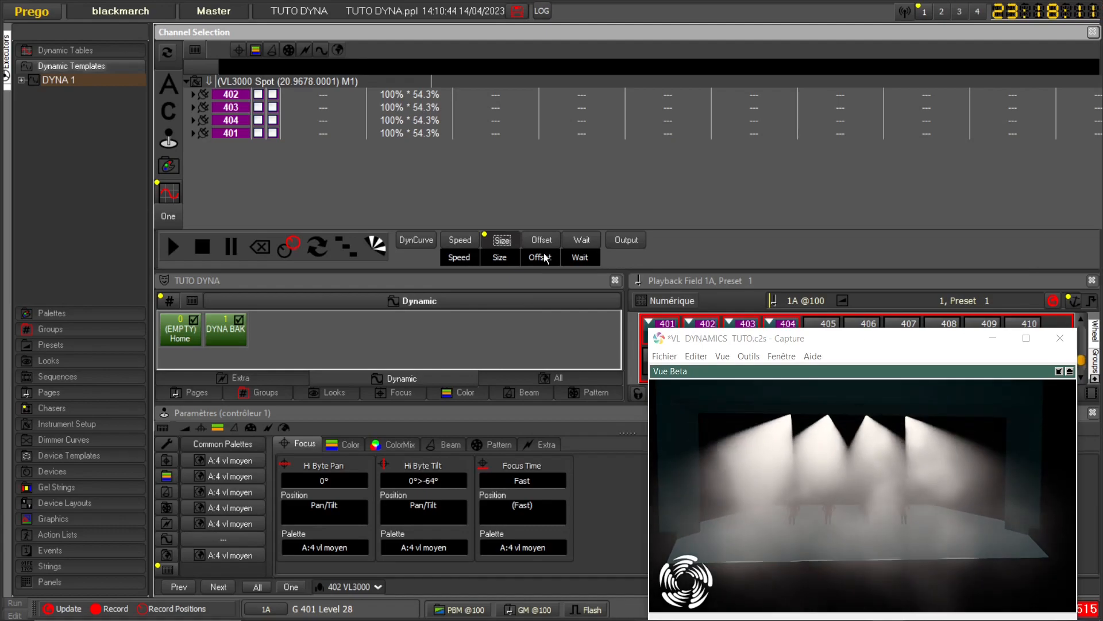
{"action": "left_click", "coordinate": [631, 241]}
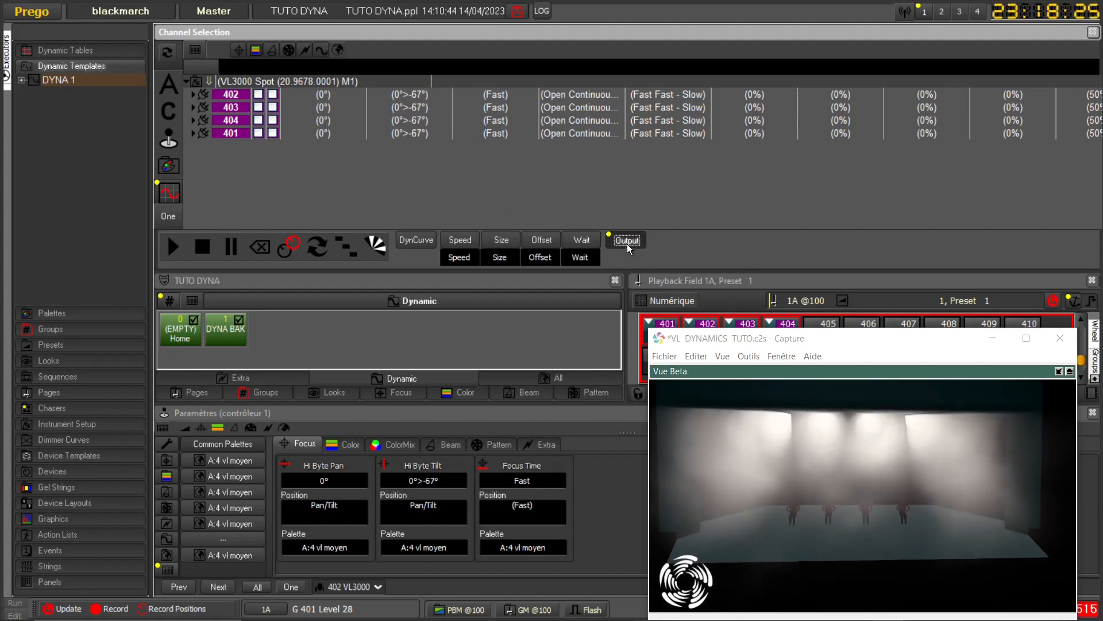
Record the four channels' modified dynamic as palette 2, DYNA BAL RAPIDE, with the reference option turned off
{"action": "left_click_drag", "start_coordinate": [751, 340], "coordinate": [738, 359]}
{"action": "left_click", "coordinate": [670, 335]}
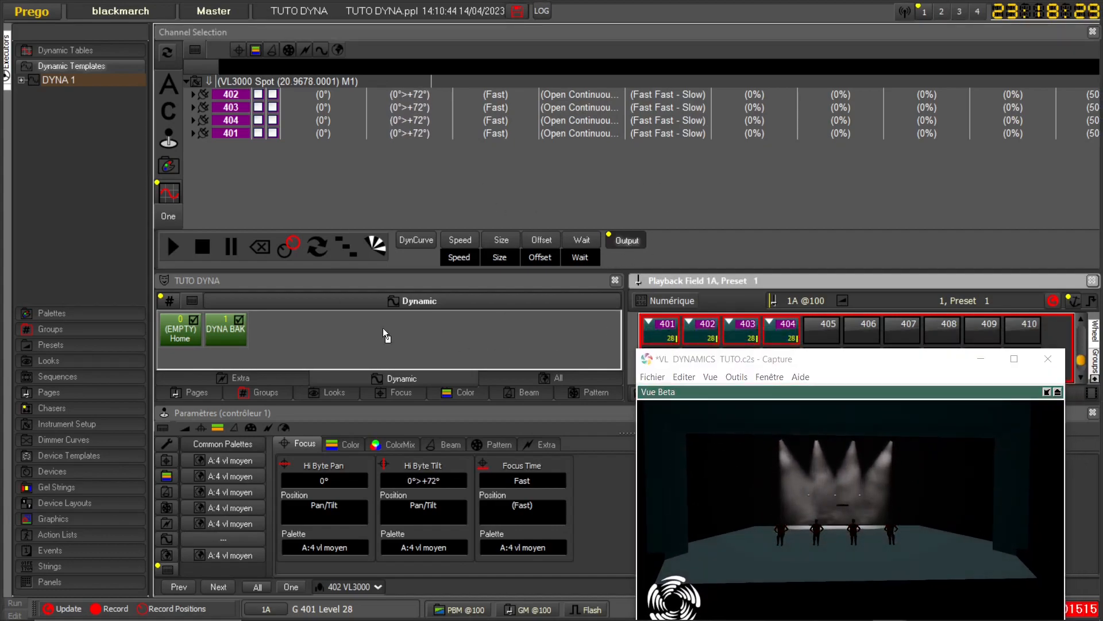
{"action": "left_click", "coordinate": [292, 326]}
{"action": "left_click", "coordinate": [346, 363]}
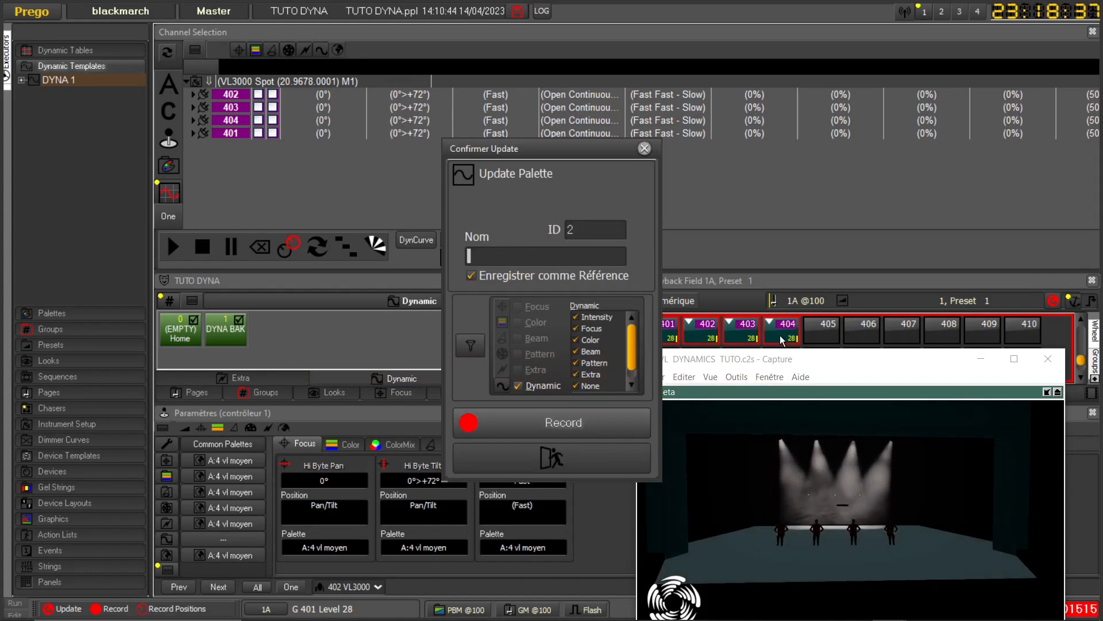
{"action": "left_click", "coordinate": [473, 278]}
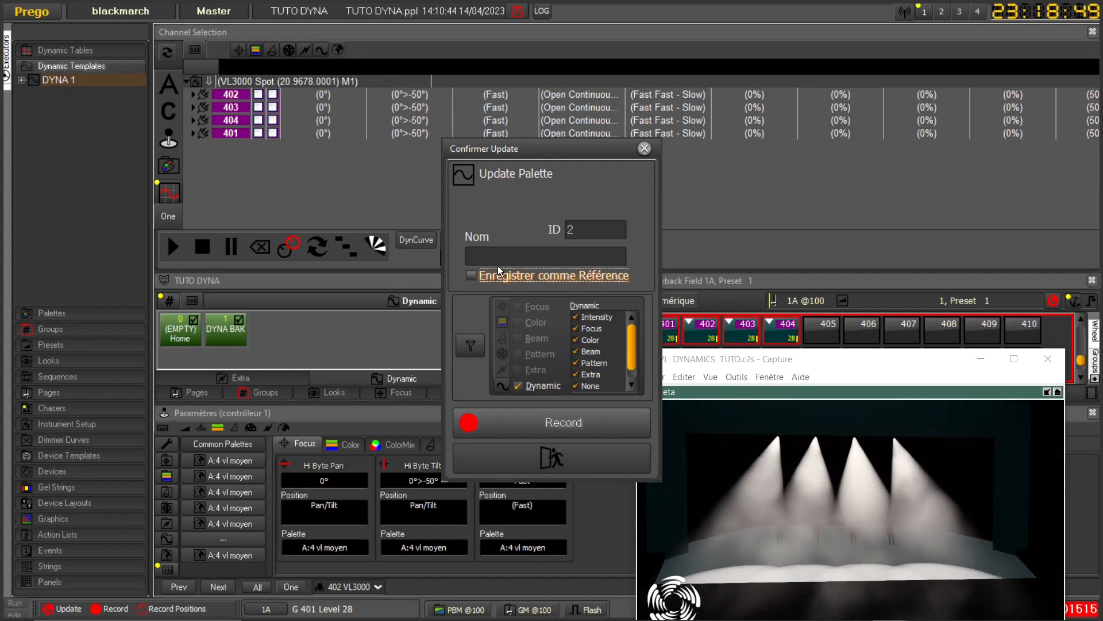
{"action": "left_click", "coordinate": [498, 259]}
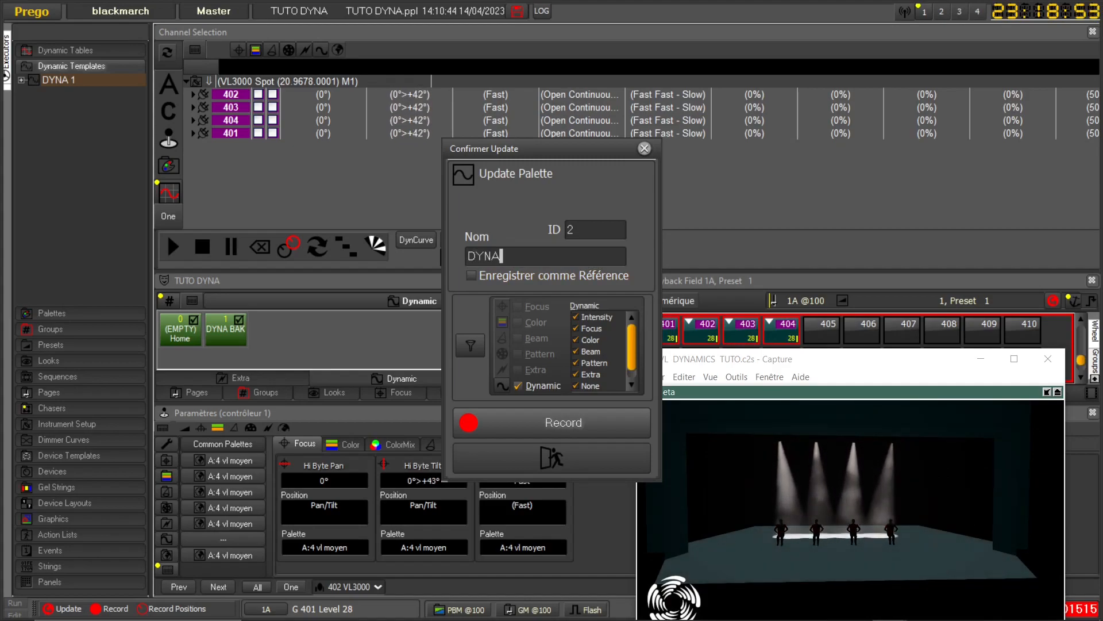
{"action": "type", "text": "DYNA BAL"}
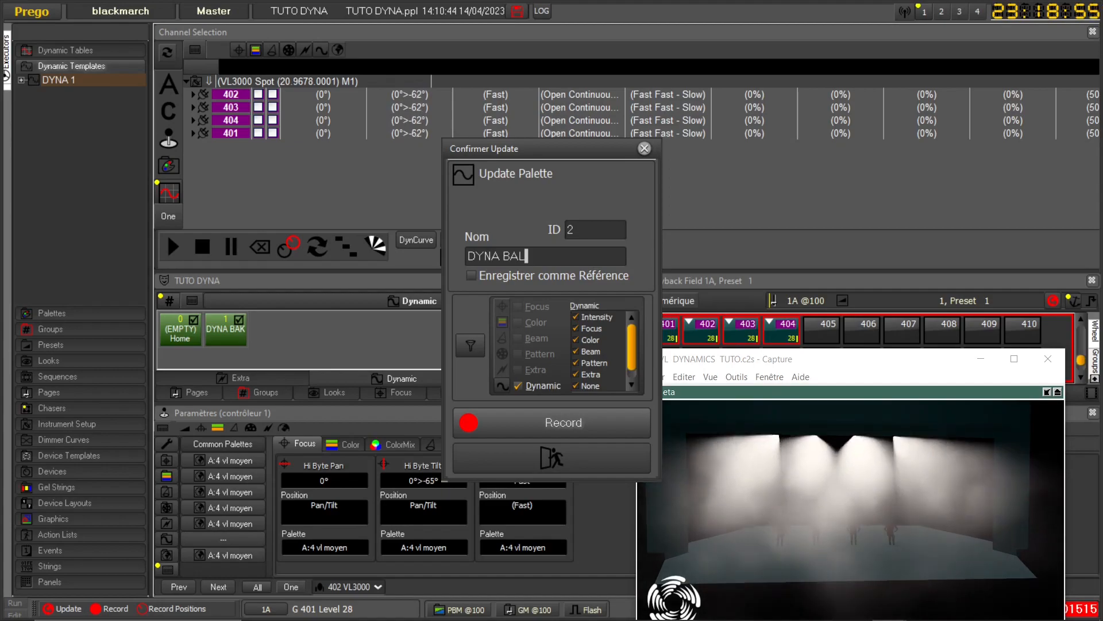
{"action": "type", "text": " RAPIDE"}
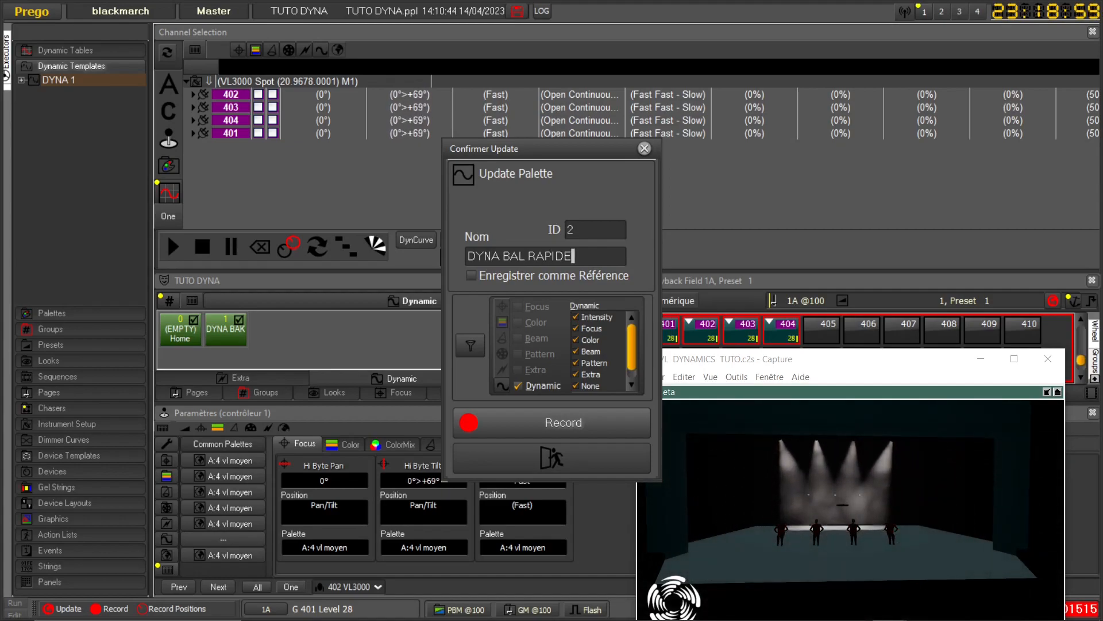
{"action": "left_click", "coordinate": [552, 428]}
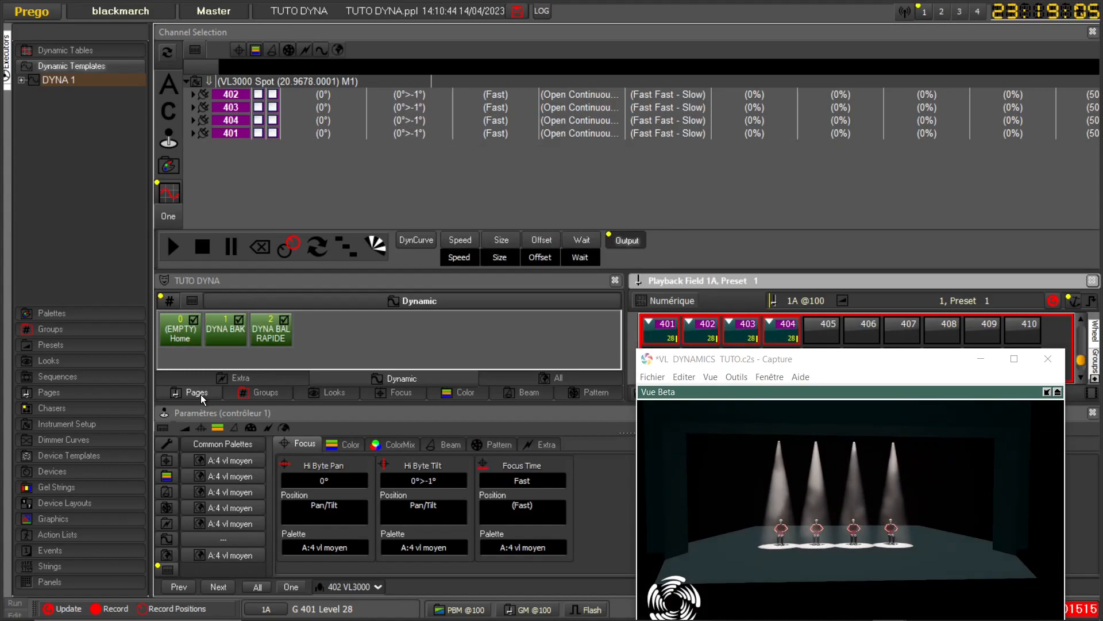
Compare the DYNA BAK and DYNA BAL RAPIDE palettes on the fixtures, applying the Home palette before each and leaving DYNA BAL RAPIDE running
{"action": "left_click", "coordinate": [172, 318]}
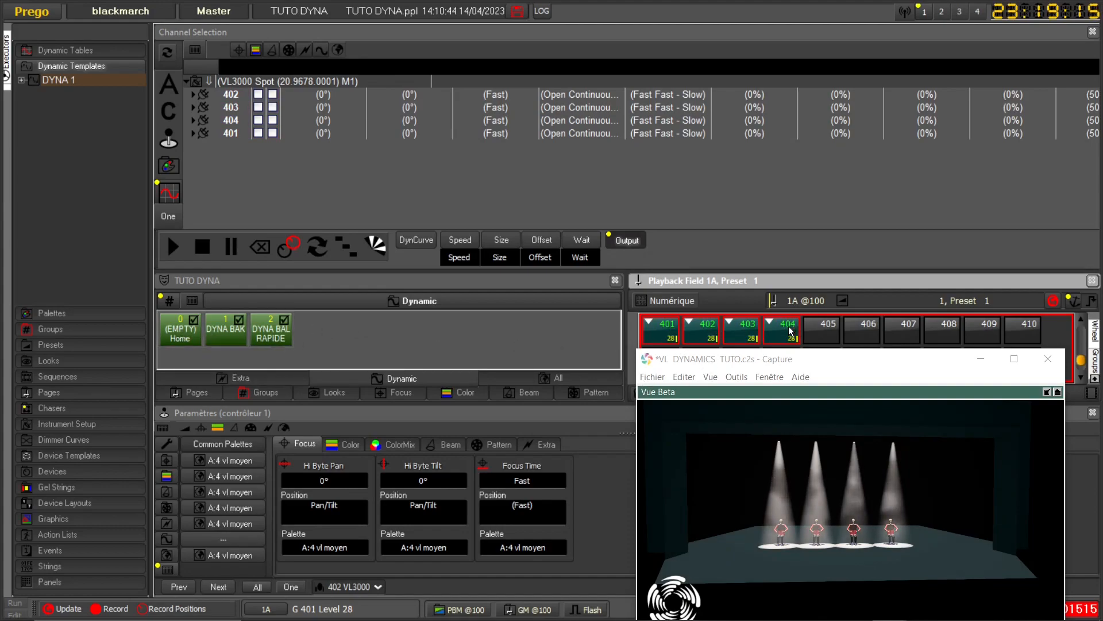
{"action": "left_click", "coordinate": [225, 329]}
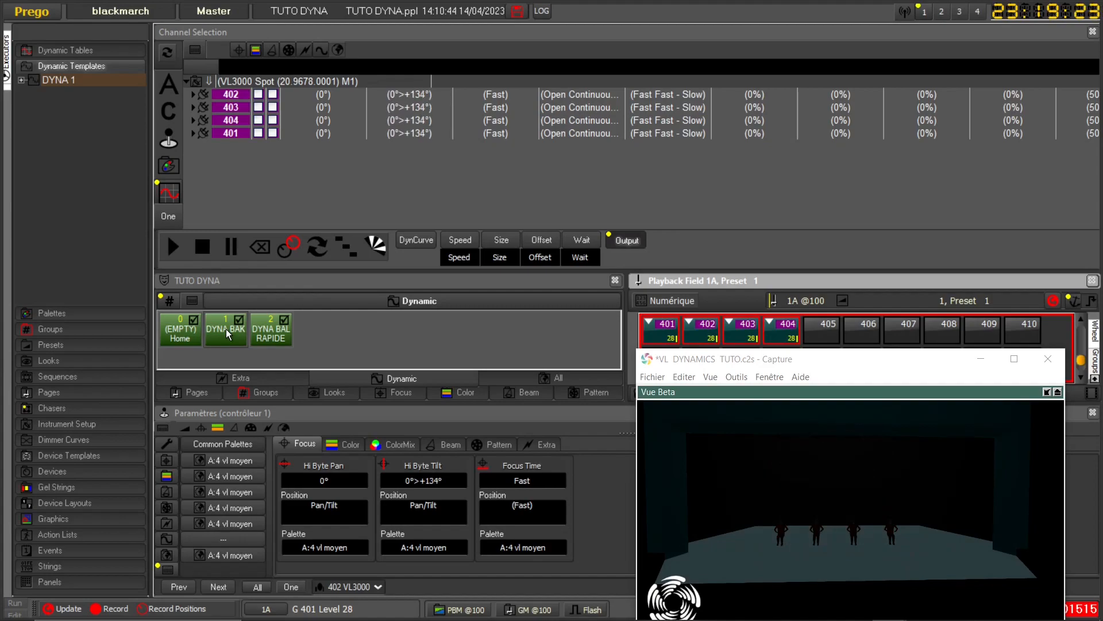
{"action": "left_click", "coordinate": [184, 332]}
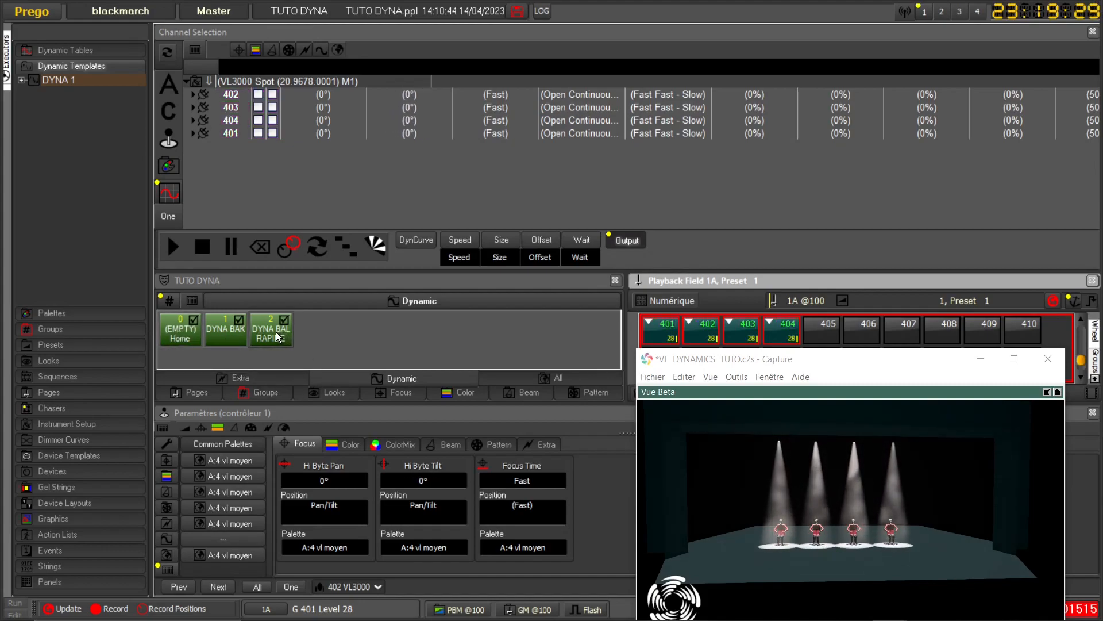
{"action": "left_click", "coordinate": [277, 338]}
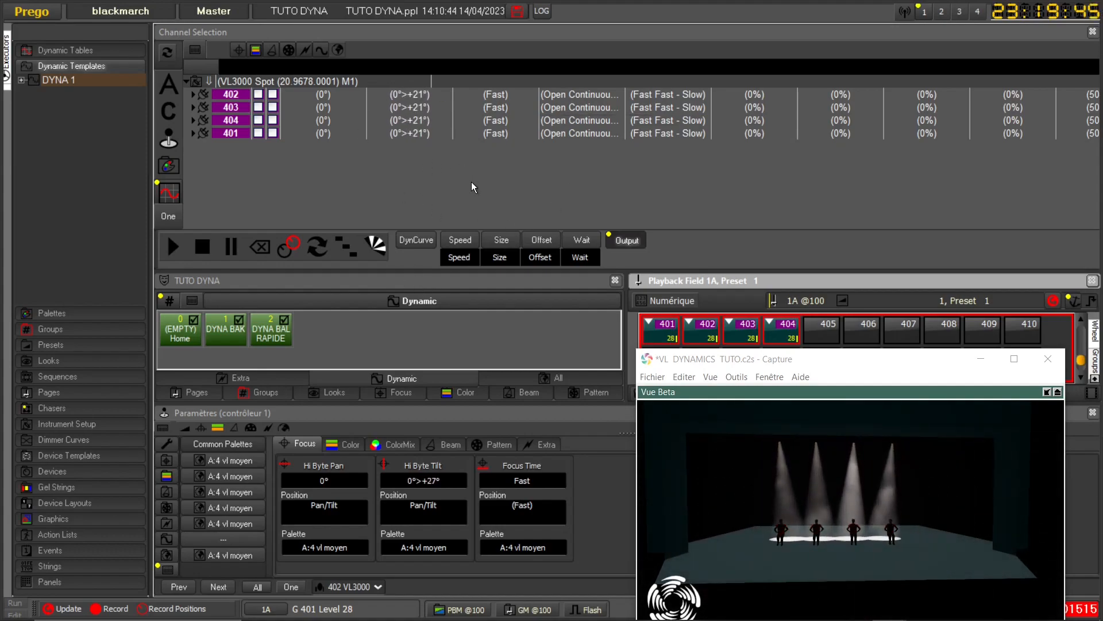
Fan the Tilt dynamic's offset evenly from 0% to 75% across the four channels, display the offsets and pause the dynamic
{"action": "left_click", "coordinate": [377, 248]}
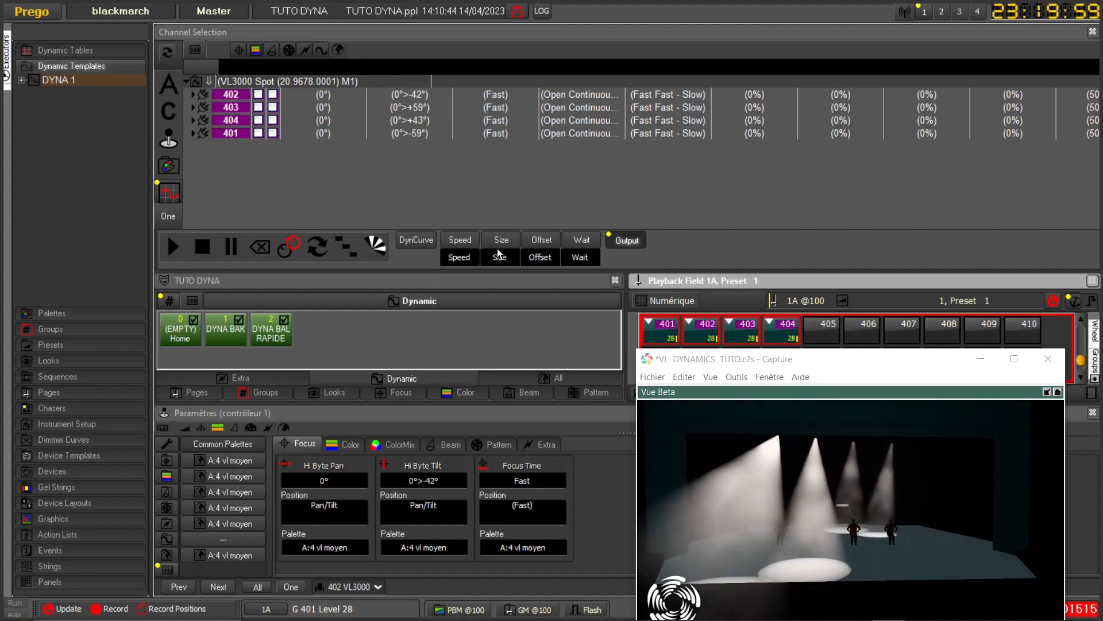
{"action": "left_click", "coordinate": [543, 242]}
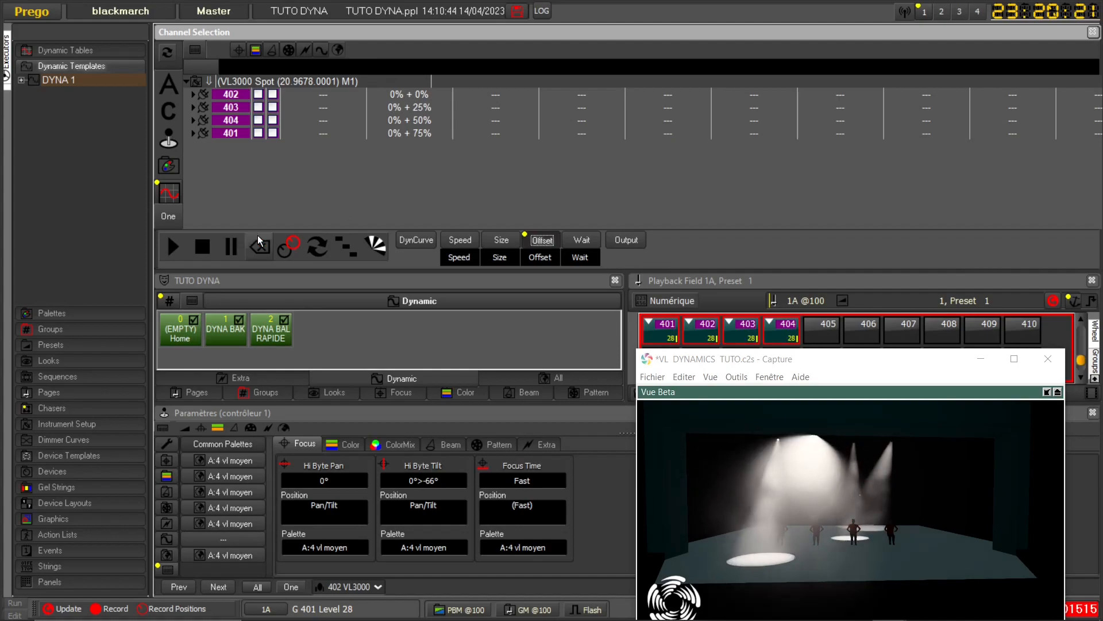
{"action": "left_click", "coordinate": [231, 247]}
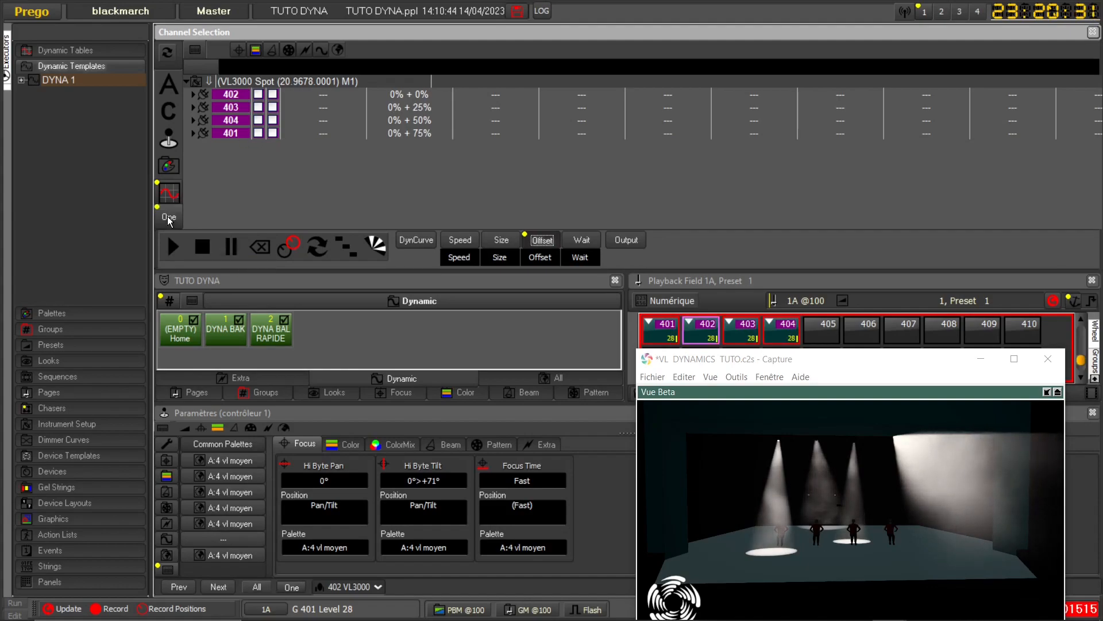
Set the Tilt offset of channel 403 to 0% and that of channel 404 to 52%
{"action": "double_click", "coordinate": [427, 108]}
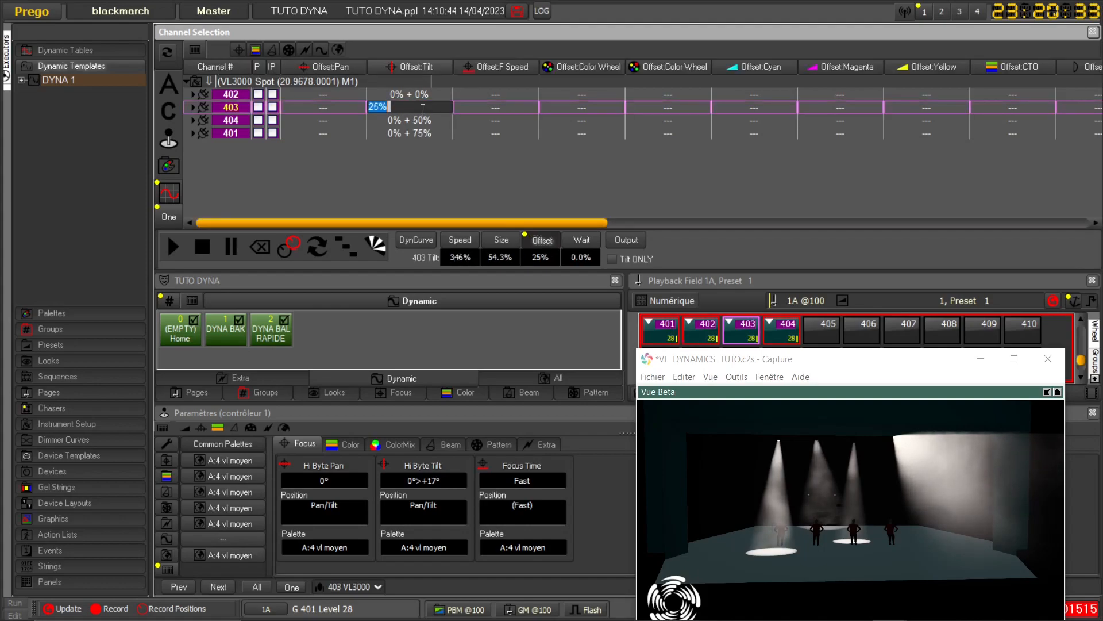
{"action": "type", "text": "10%"}
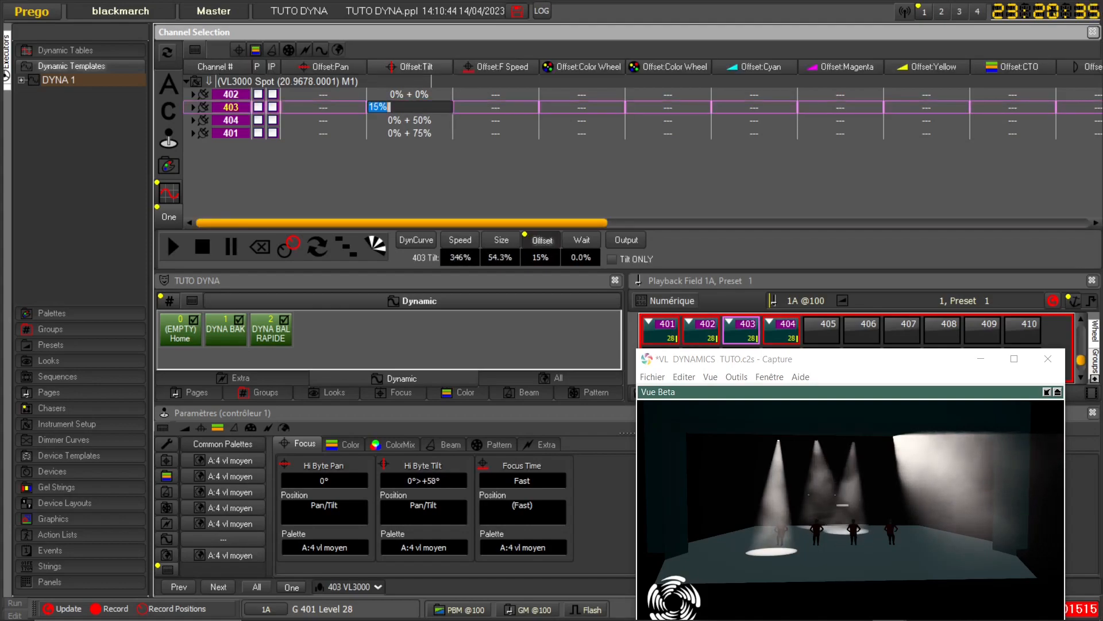
{"action": "type", "text": "0%"}
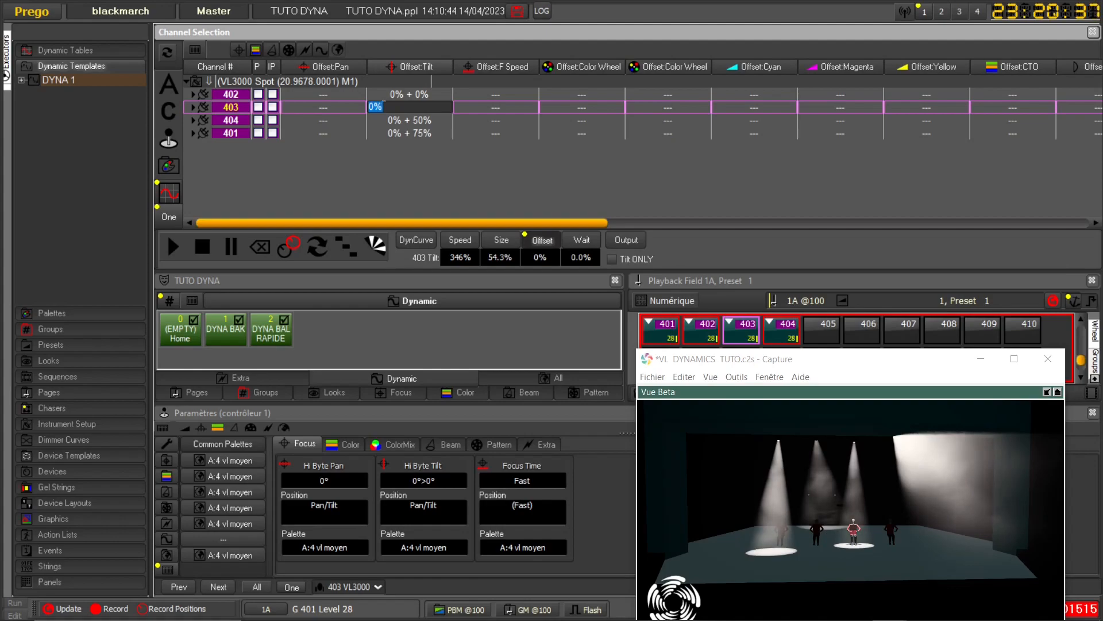
{"action": "double_click", "coordinate": [421, 120]}
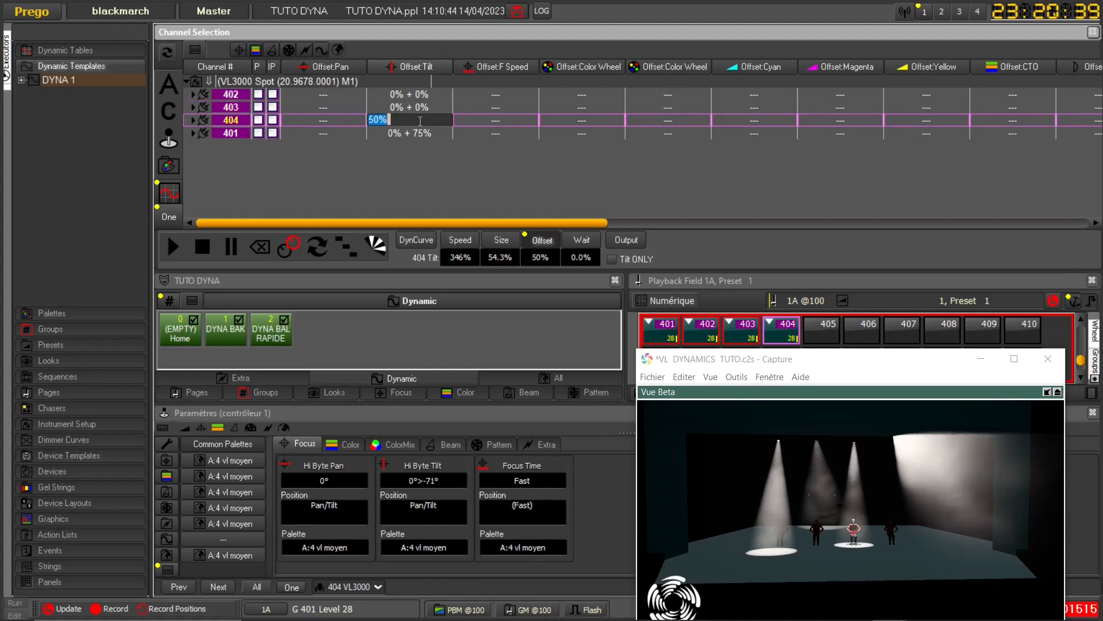
{"action": "scroll", "coordinate": [378, 120], "scroll_direction": "up", "scroll_amount": 3}
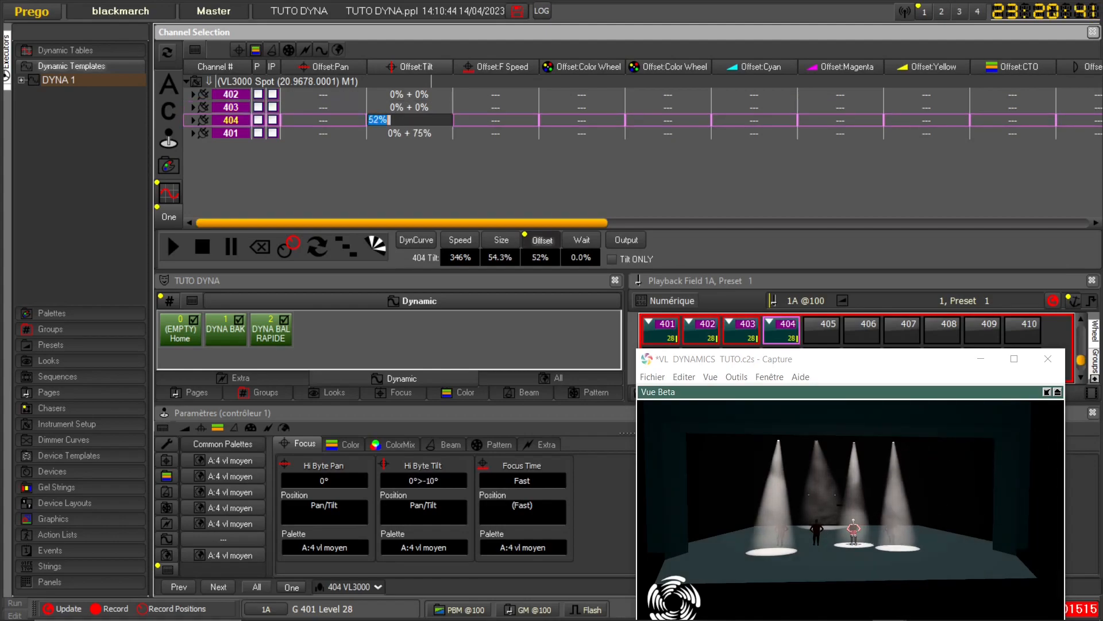
Set the Tilt offset of channel 401 to 92% and that of channel 402 to 5%
{"action": "double_click", "coordinate": [428, 132]}
{"action": "scroll", "coordinate": [428, 133], "scroll_direction": "up", "scroll_amount": 15}
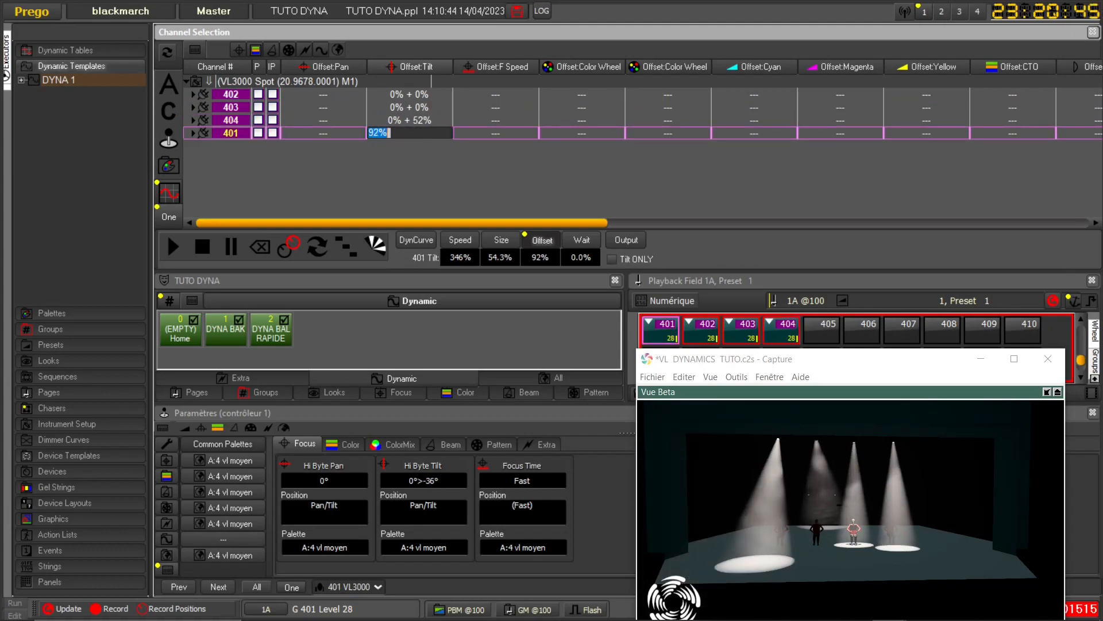
{"action": "double_click", "coordinate": [435, 95]}
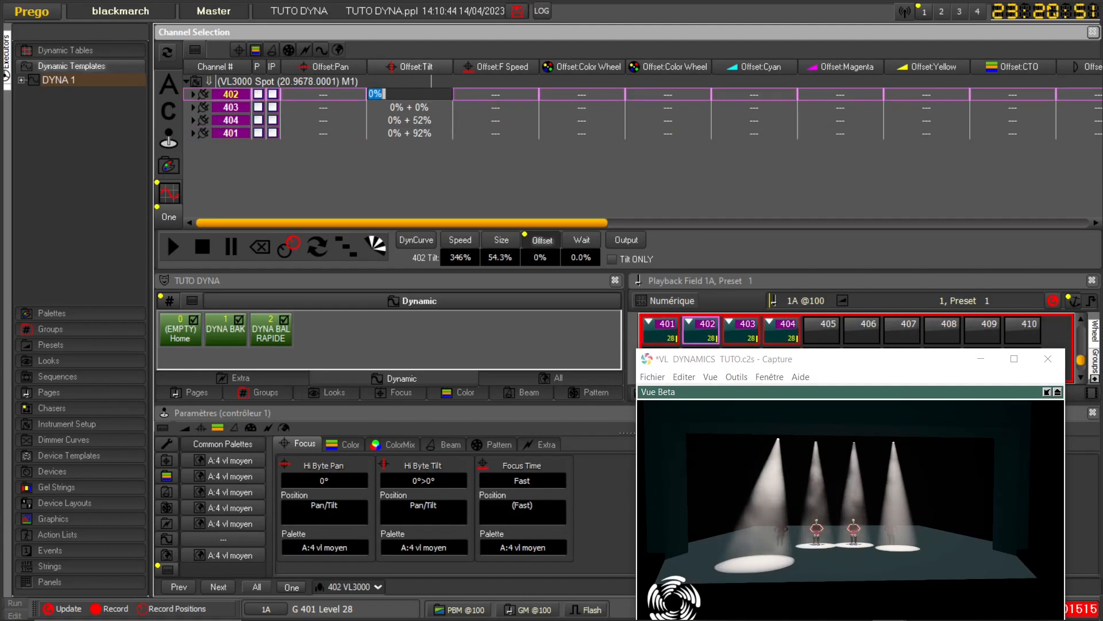
{"action": "scroll", "coordinate": [436, 95], "scroll_direction": "up", "scroll_amount": 5}
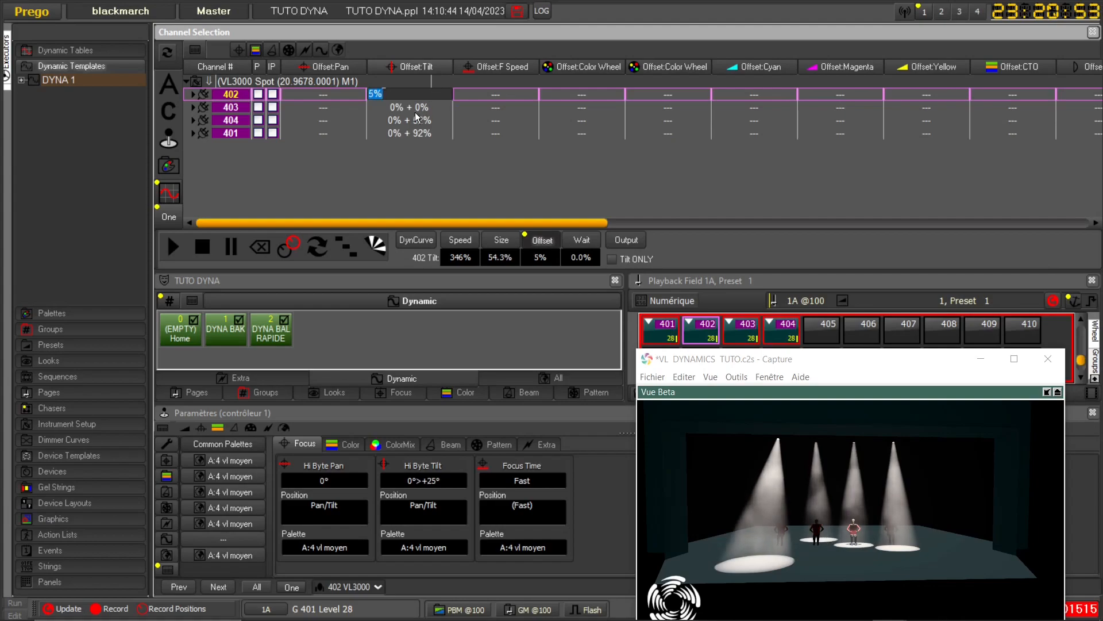
Fine-tune the Tilt offset of channel 401 to 98%
{"action": "double_click", "coordinate": [419, 132]}
{"action": "scroll", "coordinate": [419, 132], "scroll_direction": "up", "scroll_amount": 8}
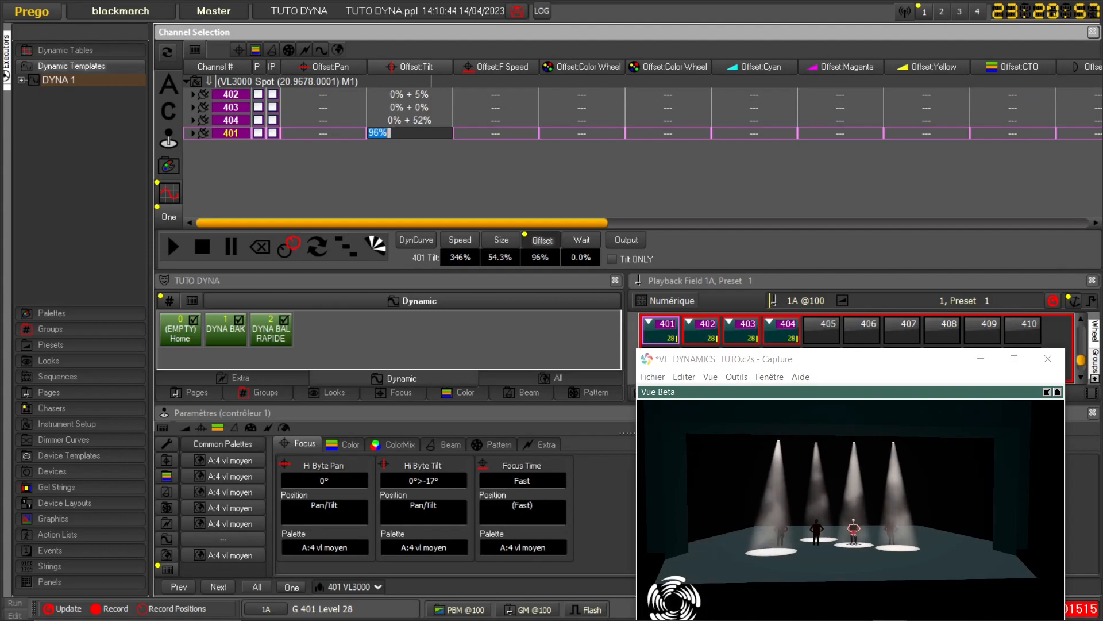
{"action": "scroll", "coordinate": [419, 132], "scroll_direction": "down", "scroll_amount": 1}
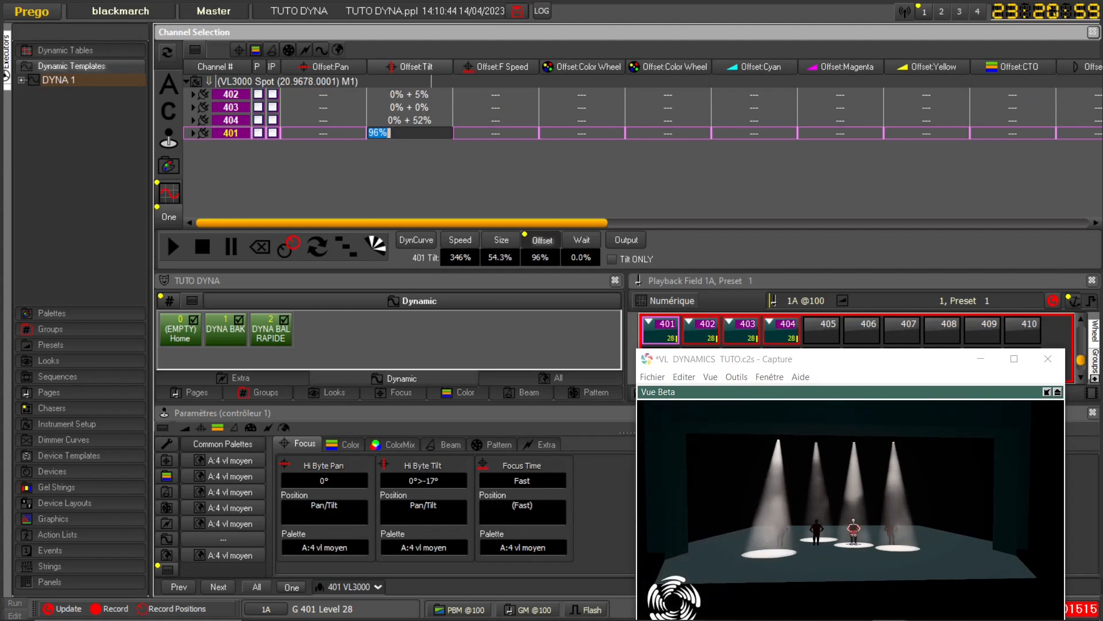
{"action": "scroll", "coordinate": [419, 132], "scroll_direction": "down", "scroll_amount": 1}
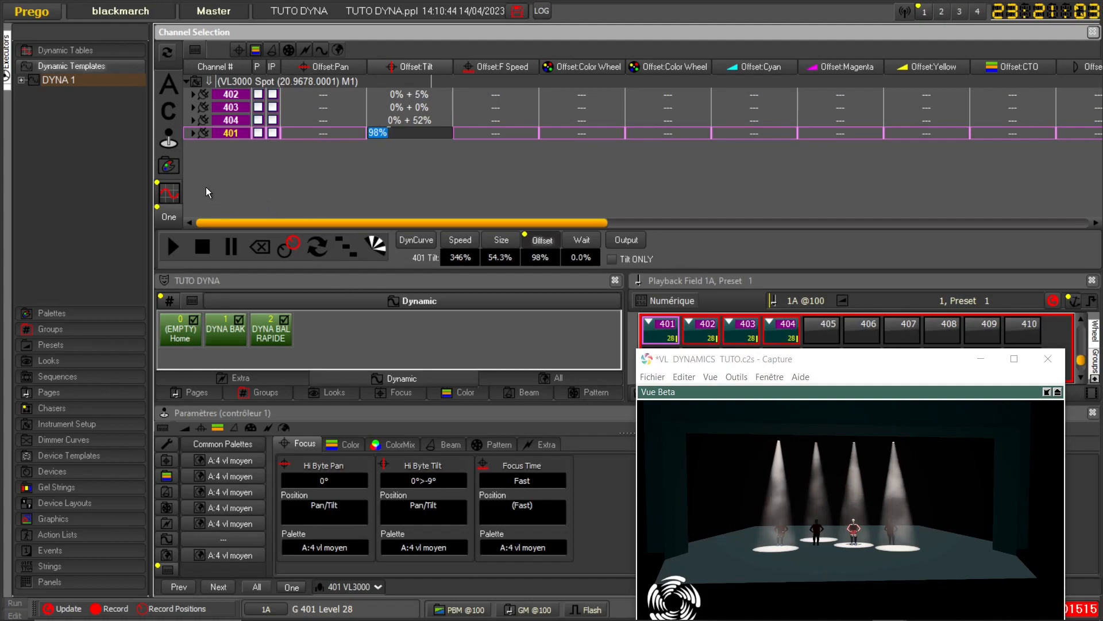
Fine-tune the Tilt offset of channel 401 to 99% and restart the dynamic
{"action": "left_click", "coordinate": [174, 249]}
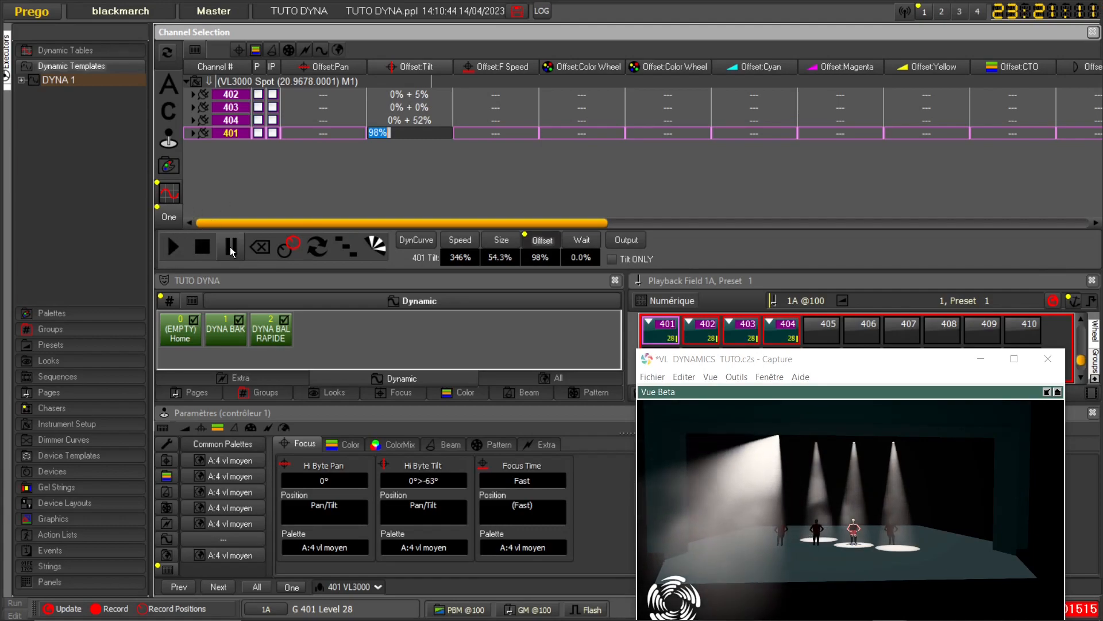
{"action": "left_click_drag", "start_coordinate": [540, 257], "coordinate": [540, 261]}
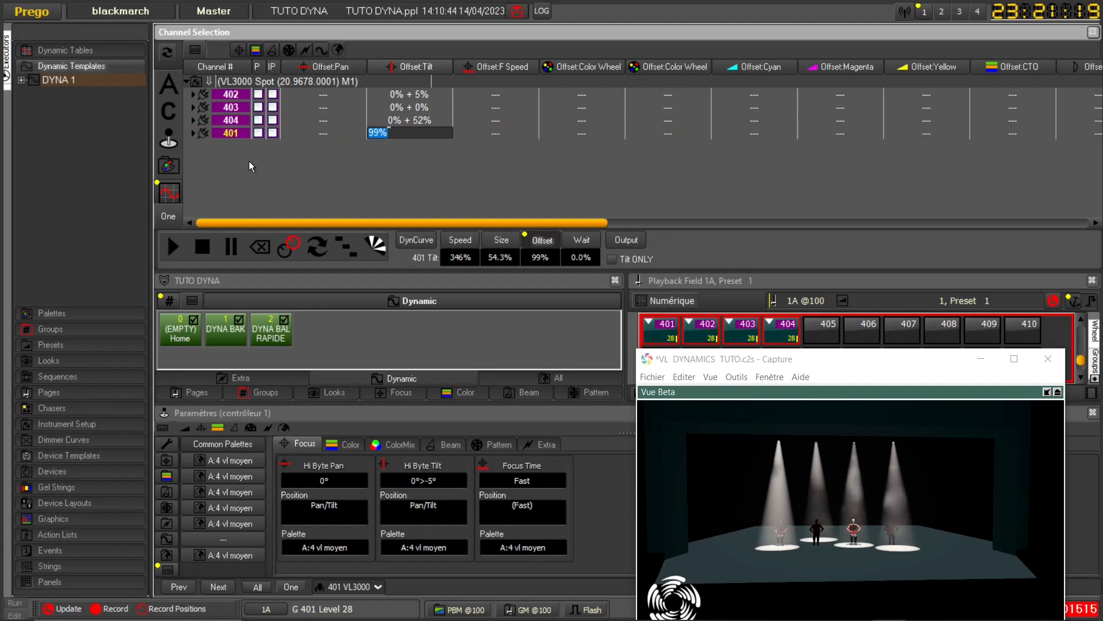
{"action": "left_click", "coordinate": [173, 247]}
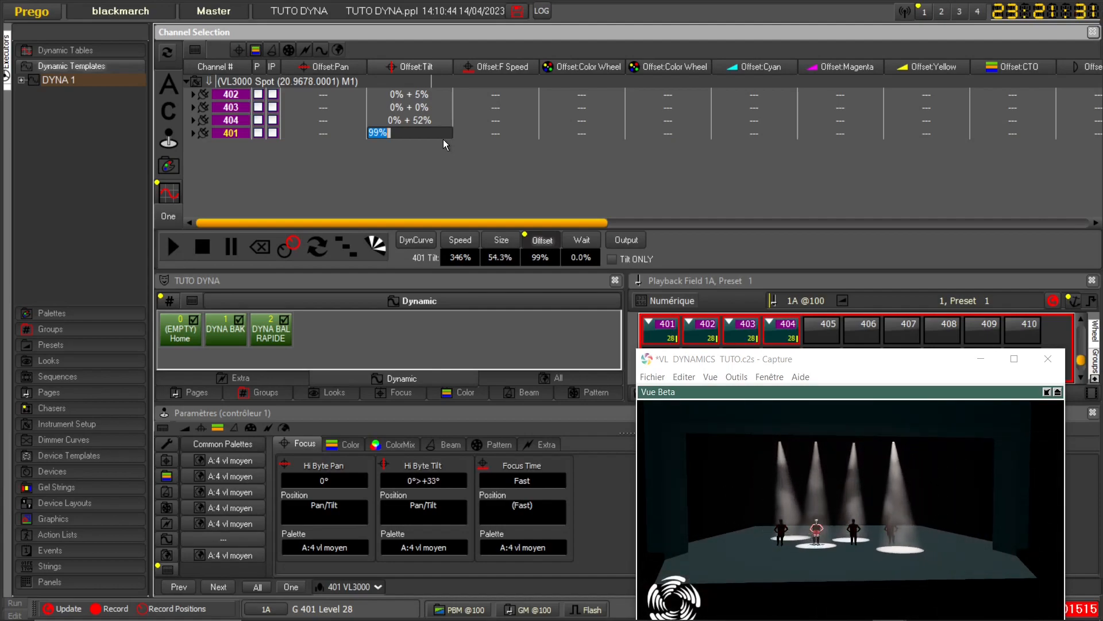
Record the current dynamic of the four channels as dynamic palette 3, named DYNA3
{"action": "left_click", "coordinate": [674, 336]}
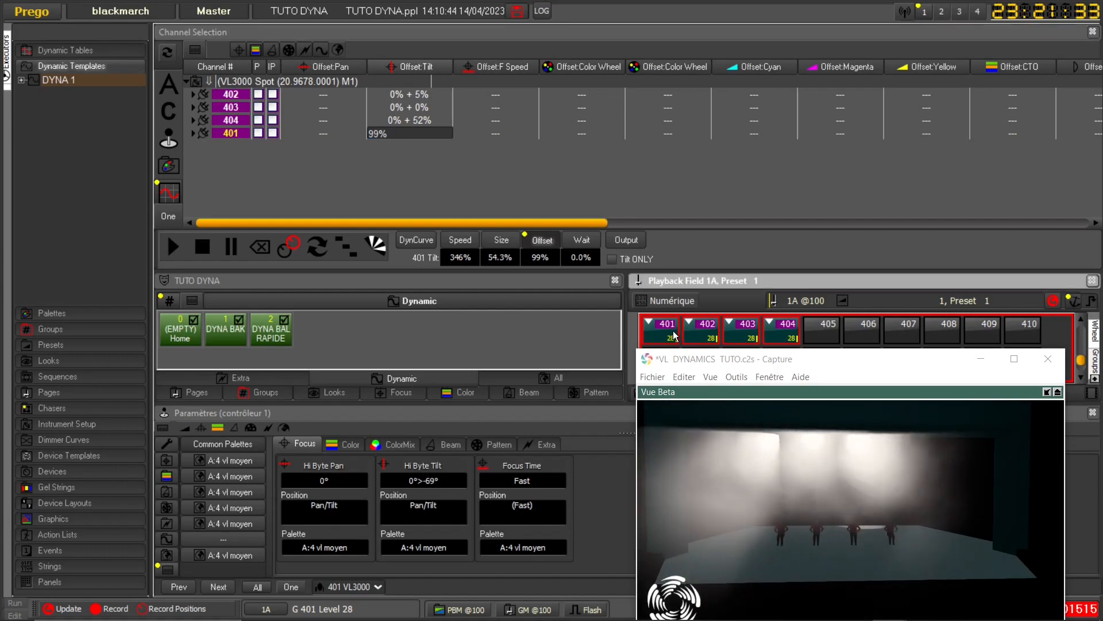
{"action": "right_click", "coordinate": [330, 330]}
{"action": "left_click", "coordinate": [400, 375]}
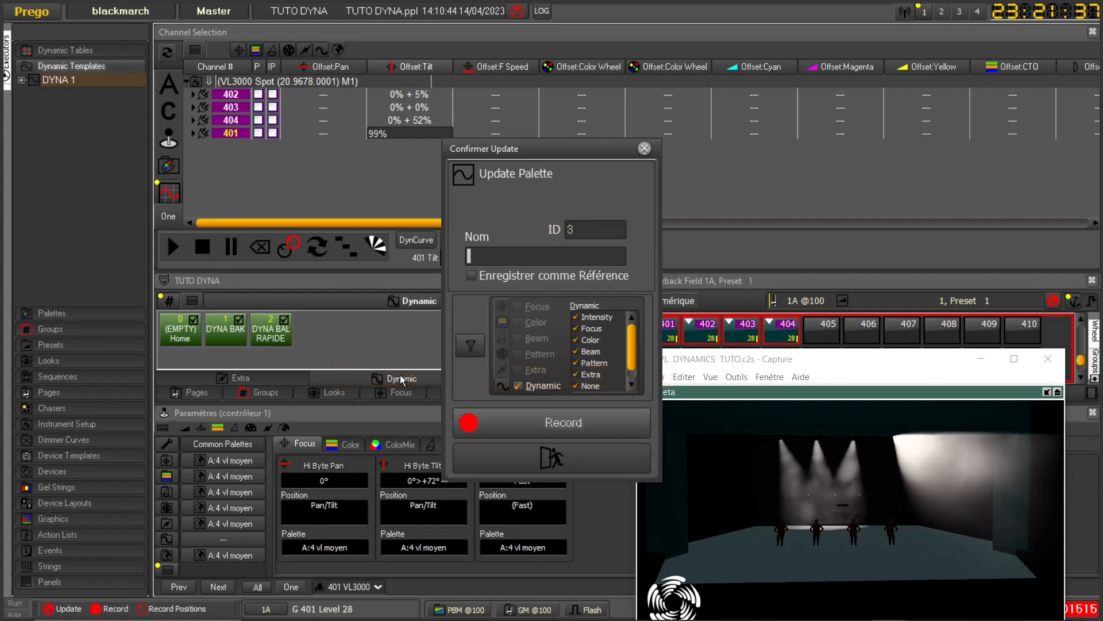
{"action": "left_click", "coordinate": [487, 252]}
{"action": "type", "text": "DYN"}
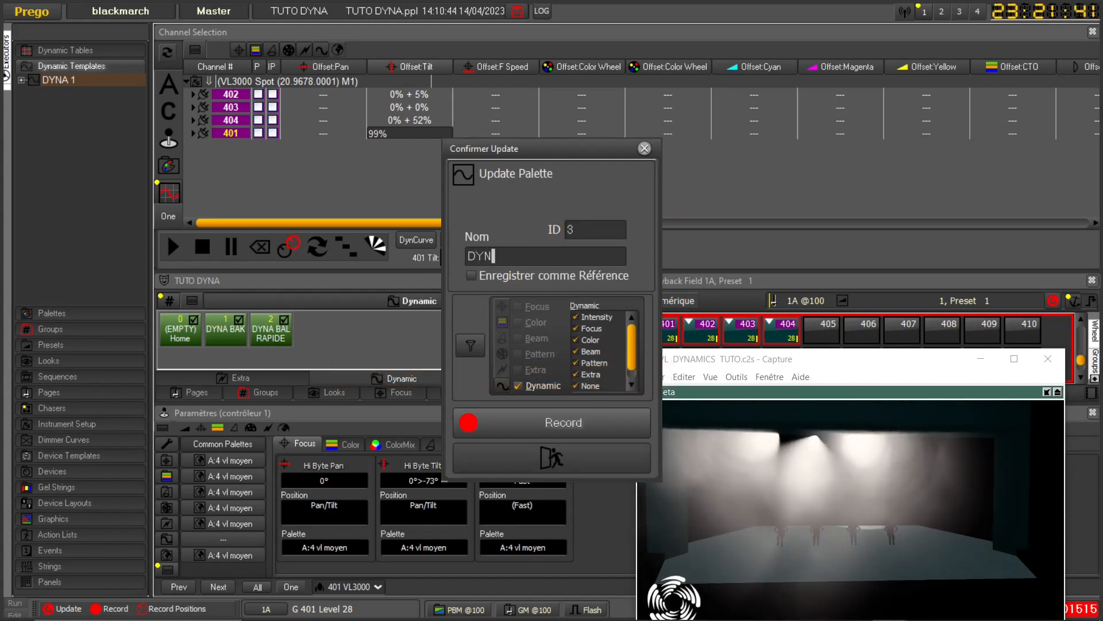
{"action": "type", "text": "A3"}
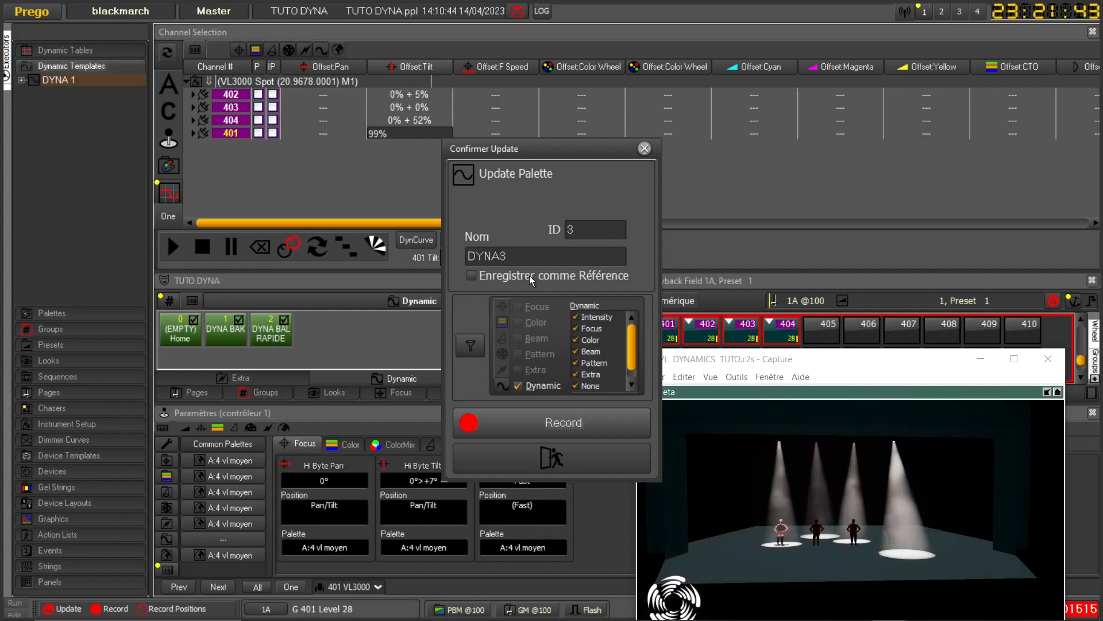
{"action": "left_click", "coordinate": [546, 420]}
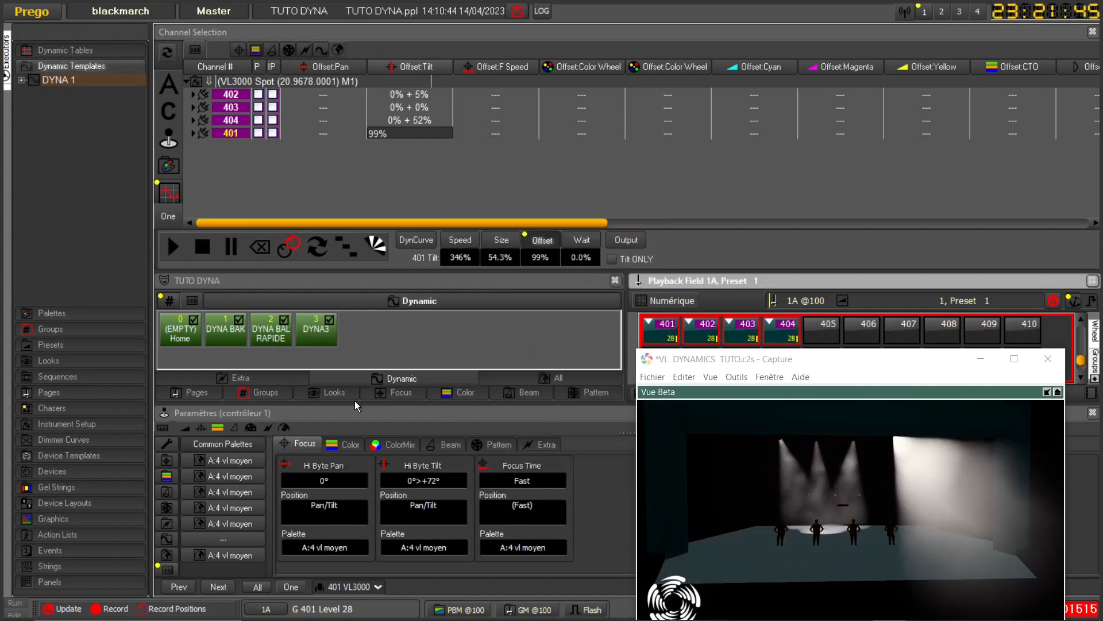
Compare the dynamic palettes by recalling Home, DYNA BAL RAPIDE and DYNA3 on the four channels
{"action": "left_click", "coordinate": [178, 332]}
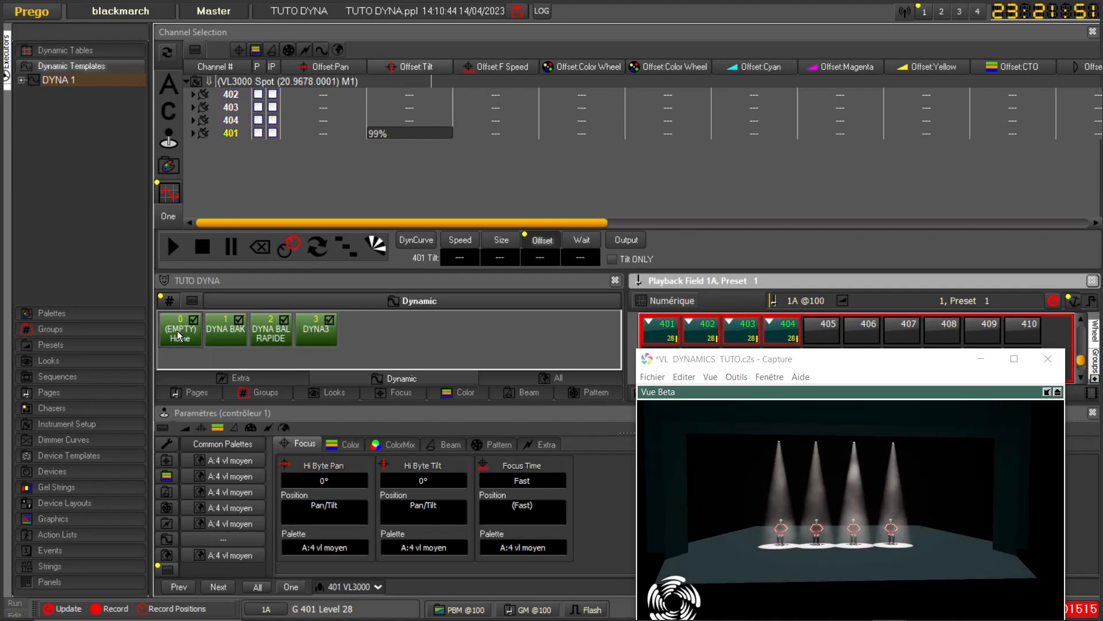
{"action": "left_click", "coordinate": [273, 338]}
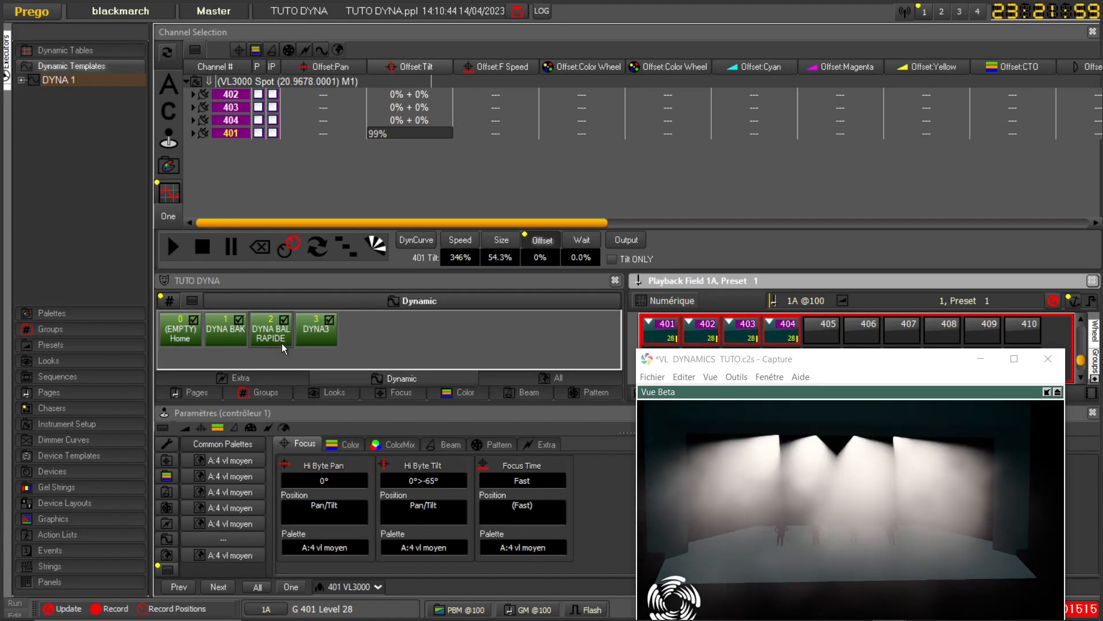
{"action": "left_click", "coordinate": [316, 331]}
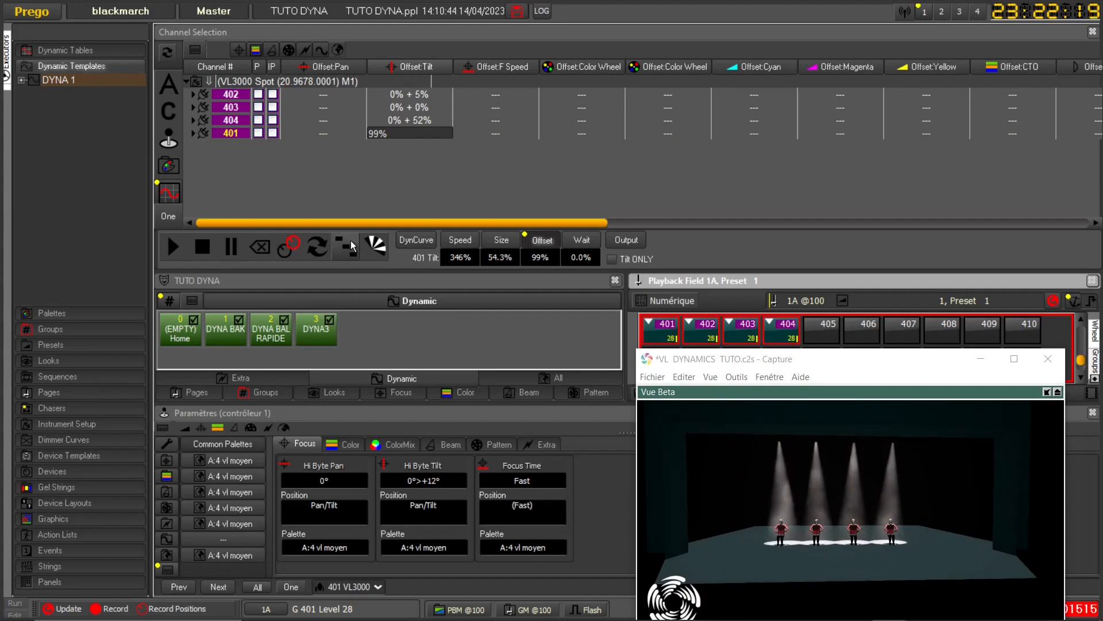
Fan the Tilt offset evenly across the four channels in 25% steps, and set channel 401's offset to 95%
{"action": "left_click", "coordinate": [381, 246]}
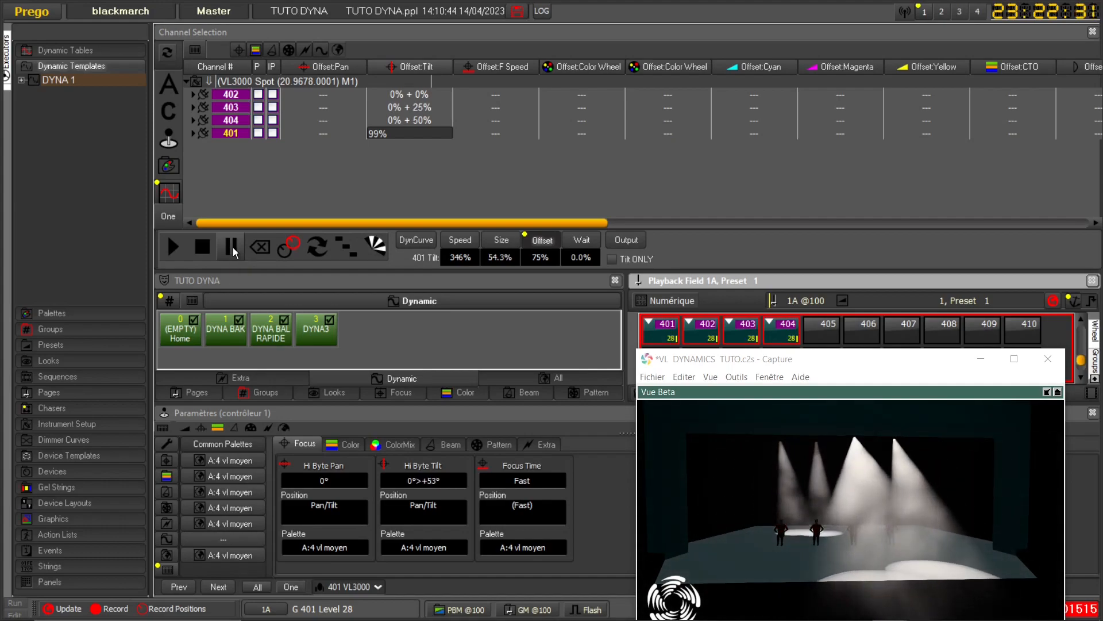
{"action": "right_click", "coordinate": [425, 119]}
{"action": "left_click", "coordinate": [407, 130]}
{"action": "double_click", "coordinate": [409, 133]}
{"action": "scroll", "coordinate": [409, 133], "scroll_direction": "up", "scroll_amount": 8}
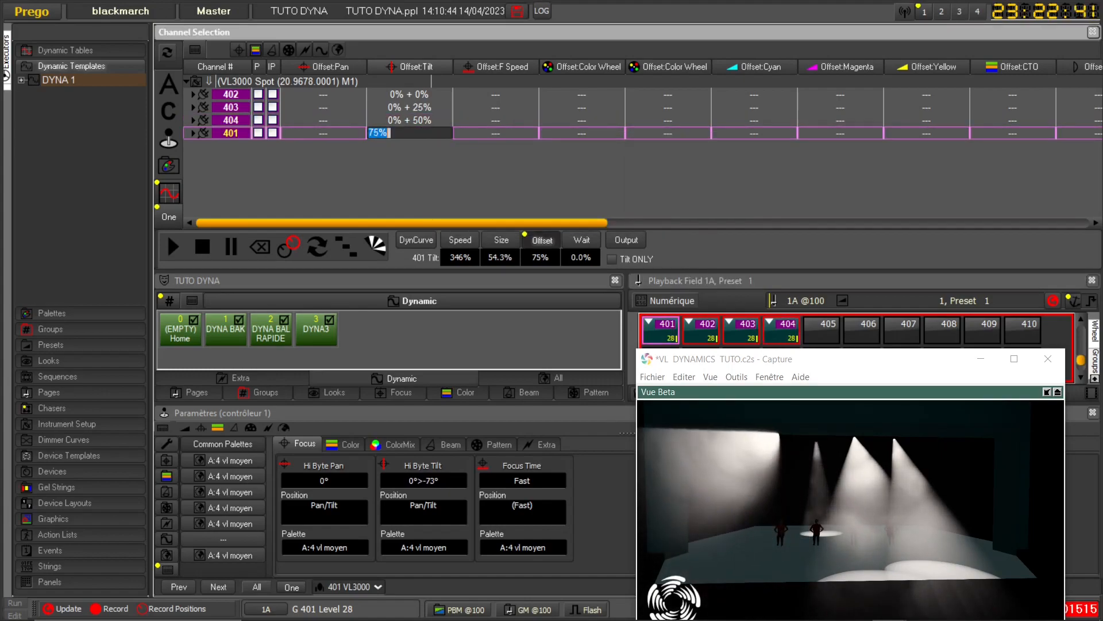
{"action": "scroll", "coordinate": [379, 133], "scroll_direction": "up", "scroll_amount": 2}
Set the Tilt offset of channel 404 to 56% and that of channel 403 to 49%
{"action": "double_click", "coordinate": [424, 121]}
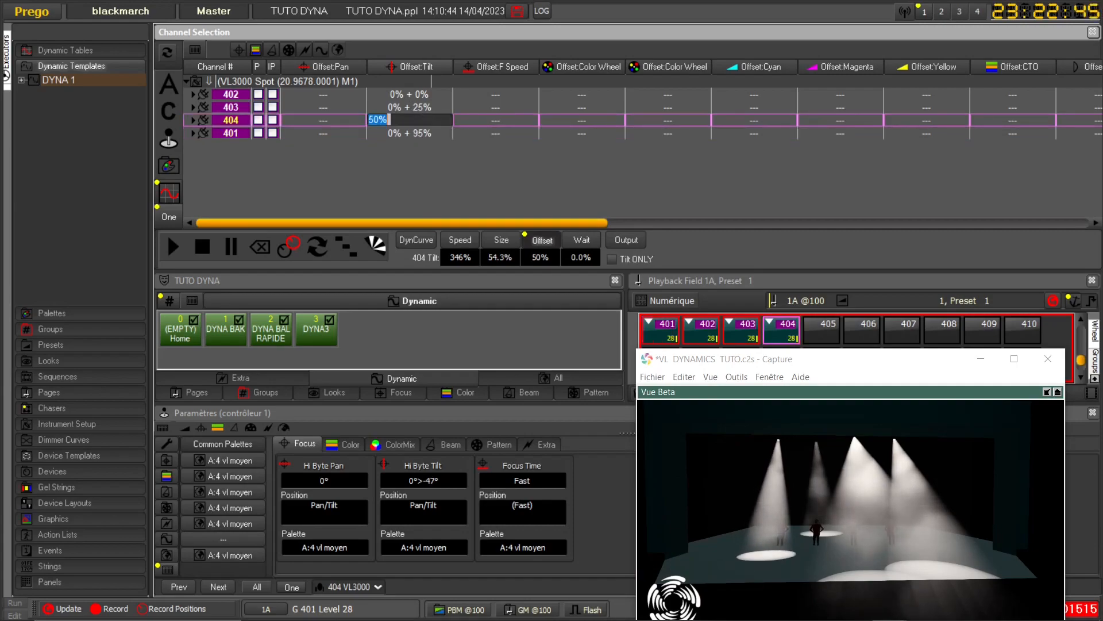
{"action": "scroll", "coordinate": [424, 121], "scroll_direction": "up", "scroll_amount": 1}
{"action": "scroll", "coordinate": [424, 120], "scroll_direction": "up", "scroll_amount": 5}
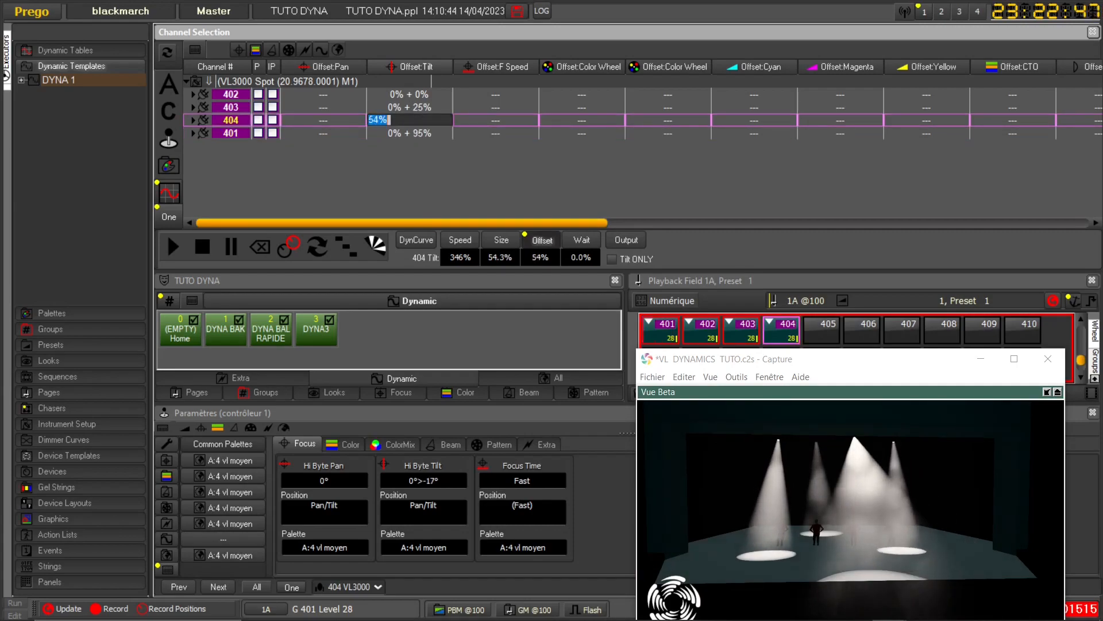
{"action": "double_click", "coordinate": [422, 108]}
{"action": "scroll", "coordinate": [422, 109], "scroll_direction": "up", "scroll_amount": 4}
{"action": "scroll", "coordinate": [422, 108], "scroll_direction": "up", "scroll_amount": 19}
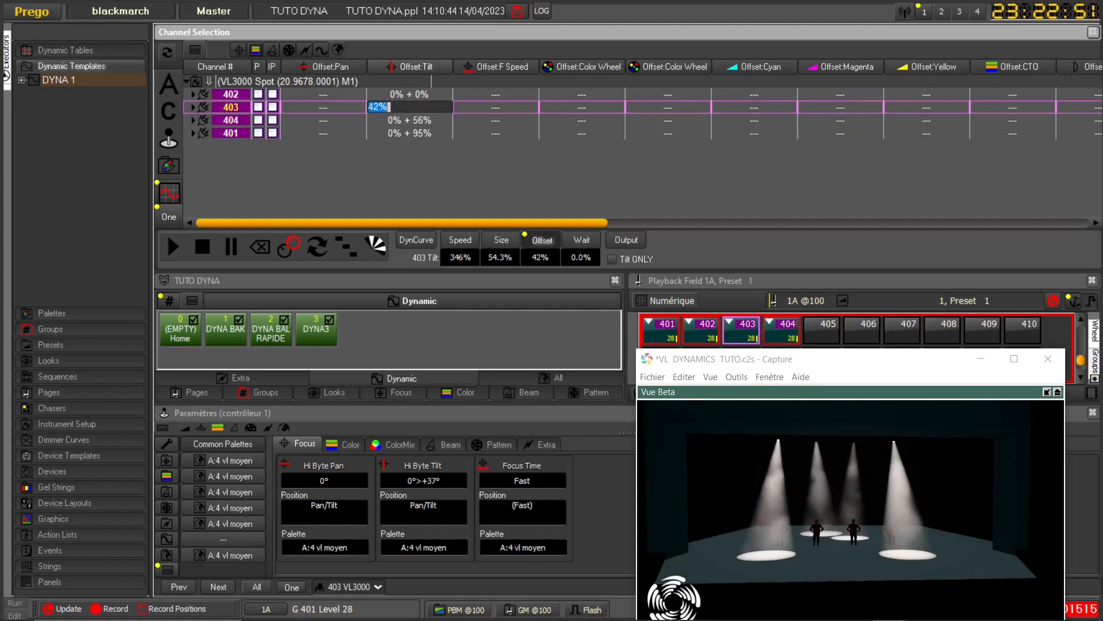
{"action": "scroll", "coordinate": [423, 108], "scroll_direction": "up", "scroll_amount": 1}
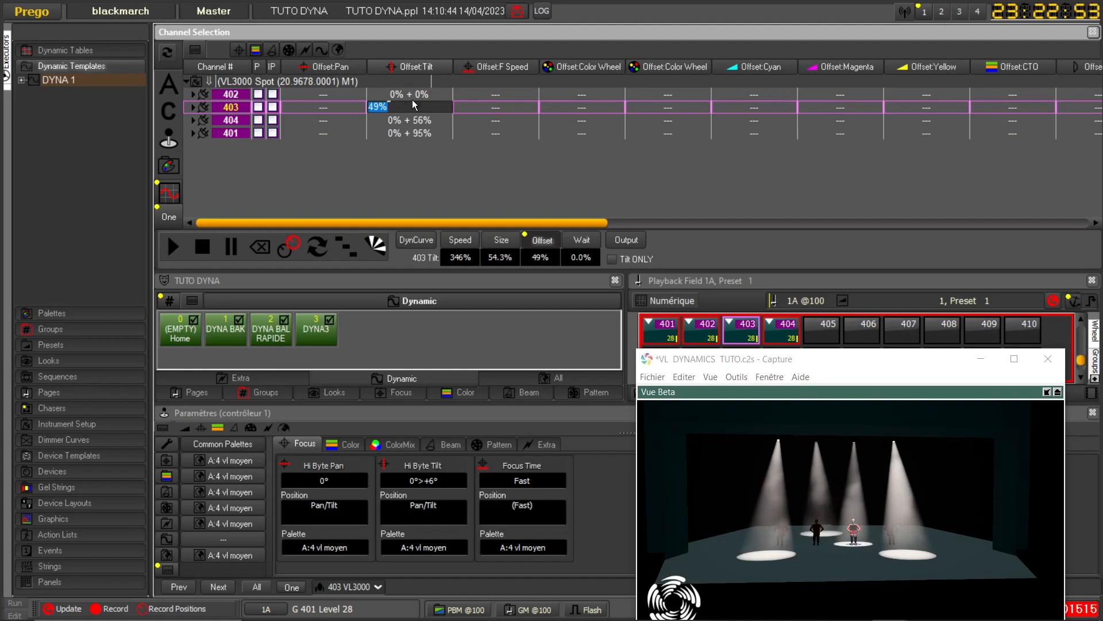
Set the Tilt offset of channel 402 to 7% and that of channel 401 to 100%
{"action": "double_click", "coordinate": [423, 98]}
{"action": "scroll", "coordinate": [423, 98], "scroll_direction": "up", "scroll_amount": 14}
{"action": "scroll", "coordinate": [423, 98], "scroll_direction": "down", "scroll_amount": 14}
{"action": "scroll", "coordinate": [423, 98], "scroll_direction": "up", "scroll_amount": 6}
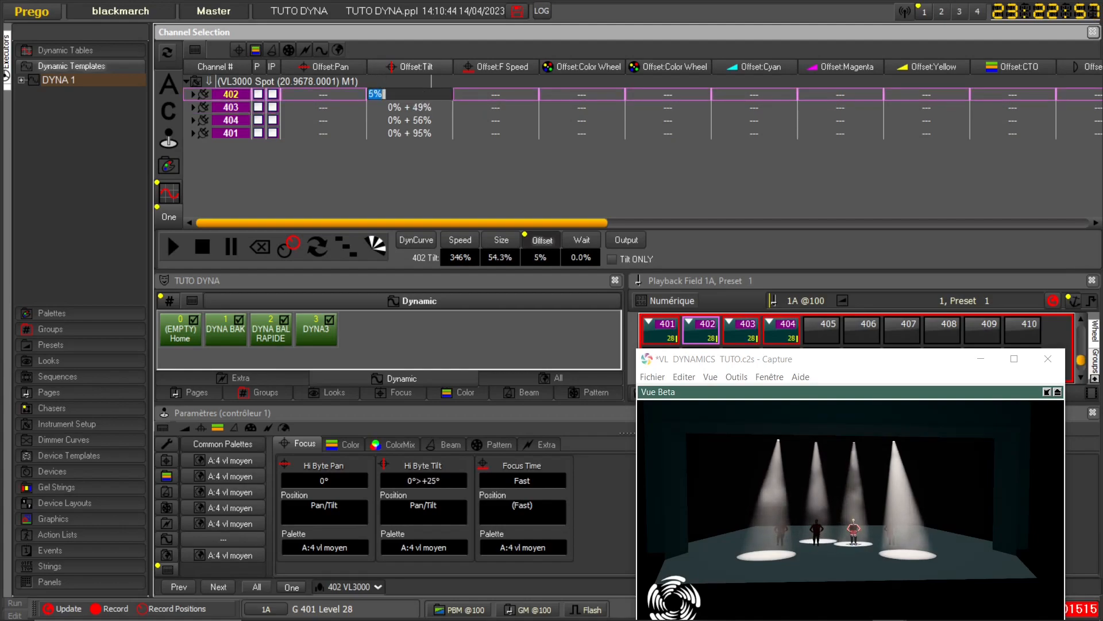
{"action": "double_click", "coordinate": [423, 136]}
{"action": "scroll", "coordinate": [423, 136], "scroll_direction": "up", "scroll_amount": 5}
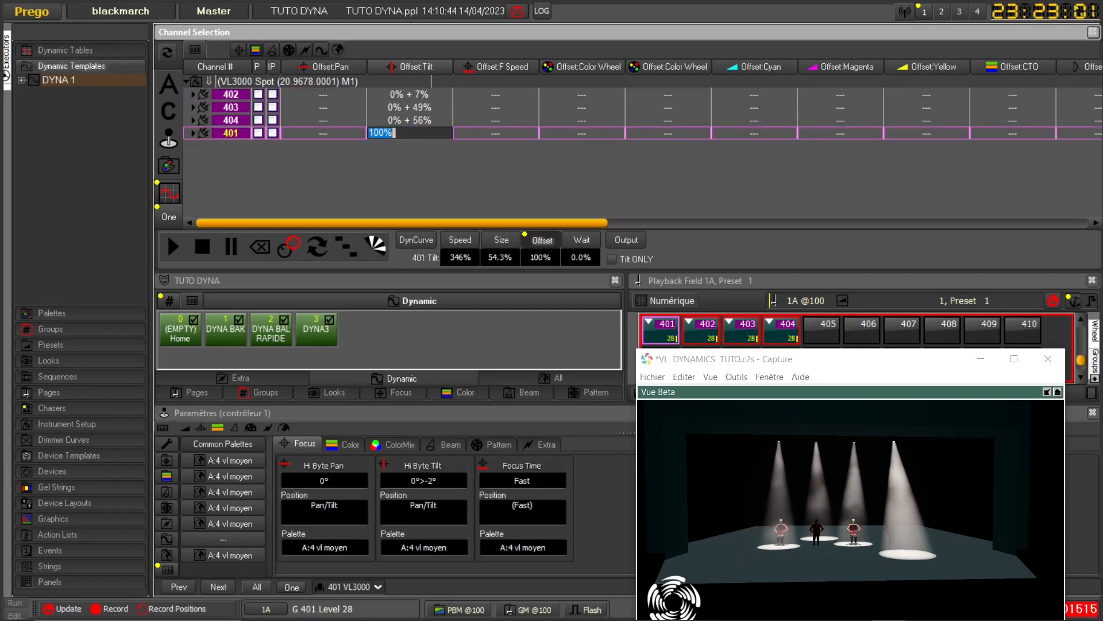
Set the Tilt offset of channel 404 to 52% and leave single-channel mode
{"action": "double_click", "coordinate": [432, 119]}
{"action": "scroll", "coordinate": [432, 119], "scroll_direction": "down", "scroll_amount": 4}
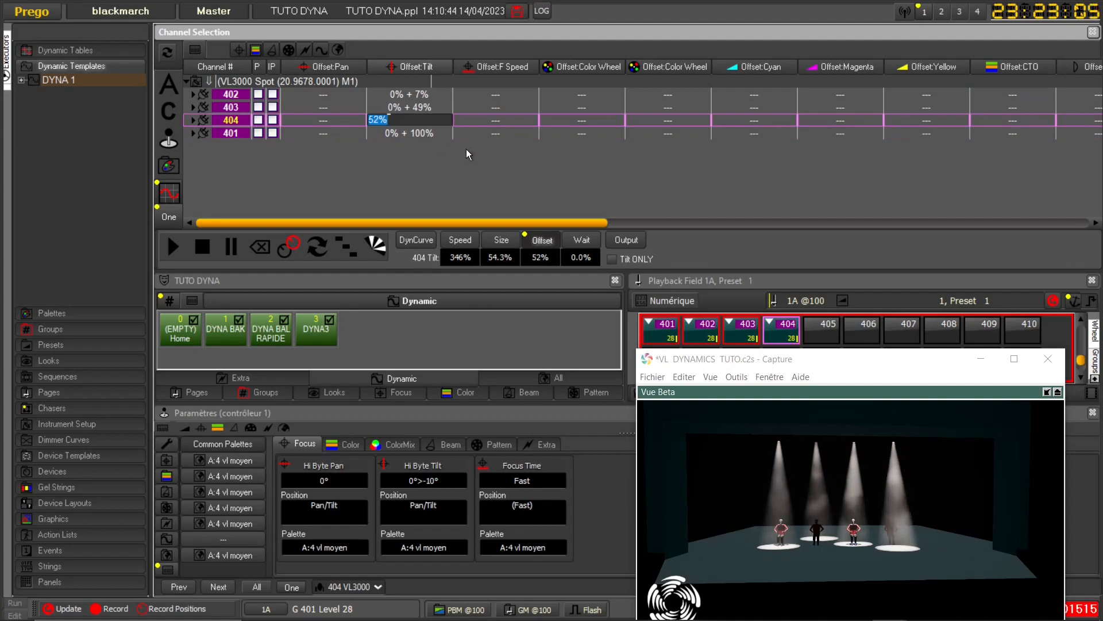
{"action": "left_click", "coordinate": [169, 219]}
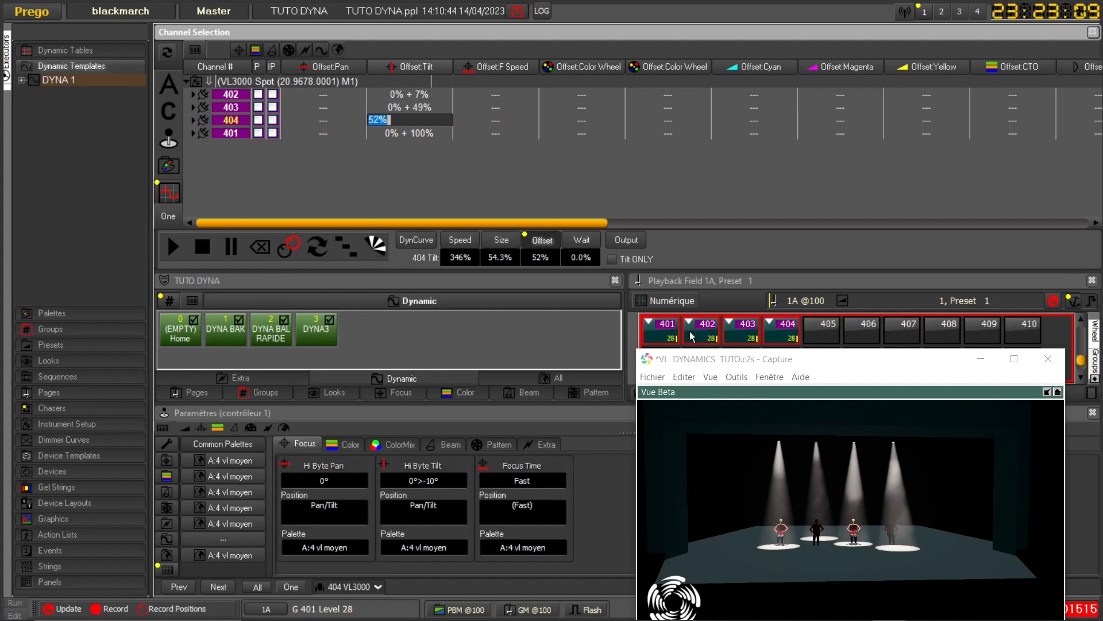
{"action": "left_click", "coordinate": [450, 184]}
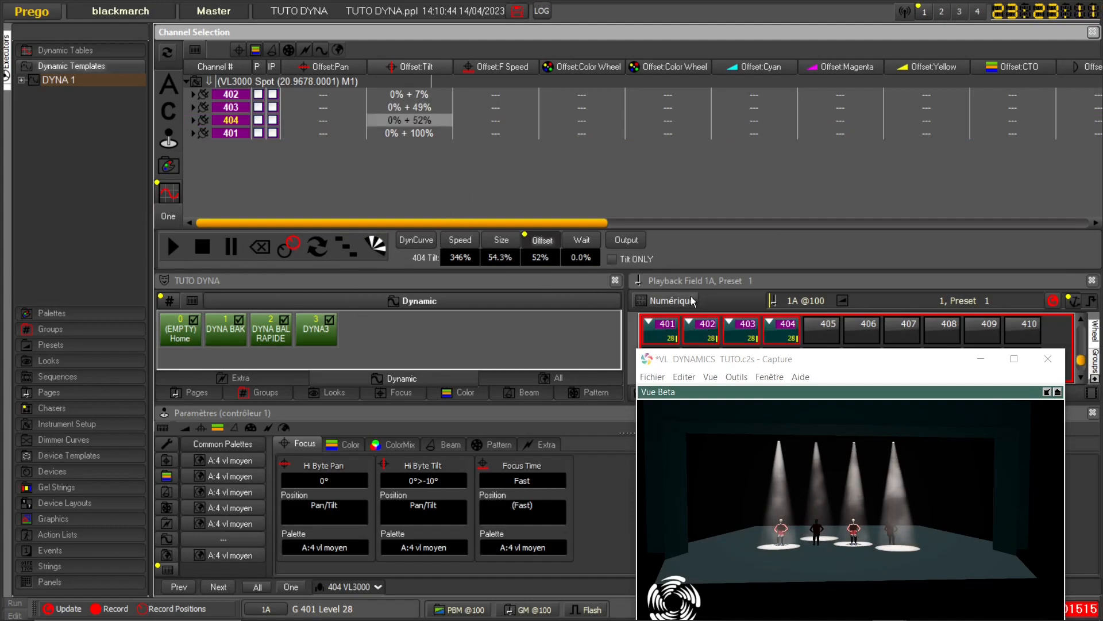
Record the new offset arrangement as dynamic palette 4, named DYNA 4
{"action": "left_click", "coordinate": [669, 336]}
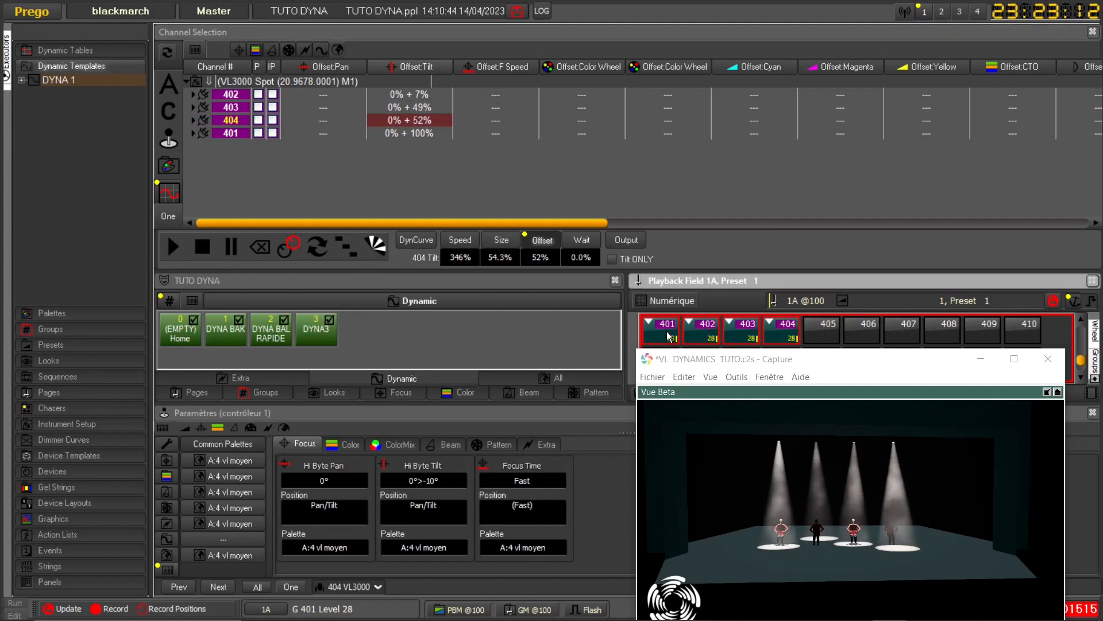
{"action": "right_click", "coordinate": [386, 336]}
{"action": "left_click", "coordinate": [440, 374]}
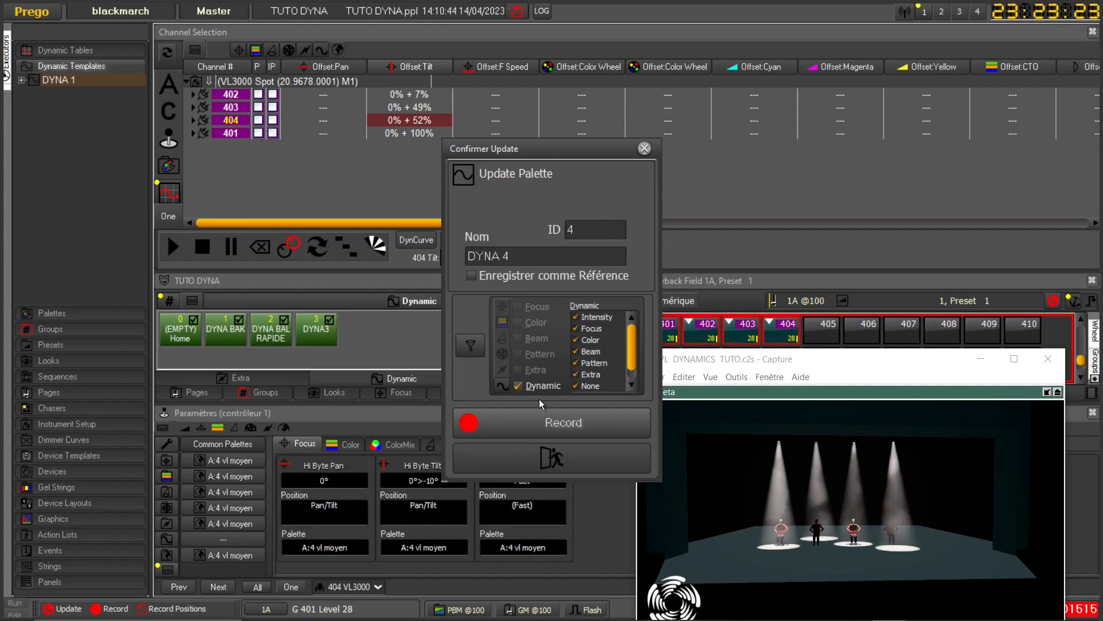
{"action": "left_click", "coordinate": [562, 426]}
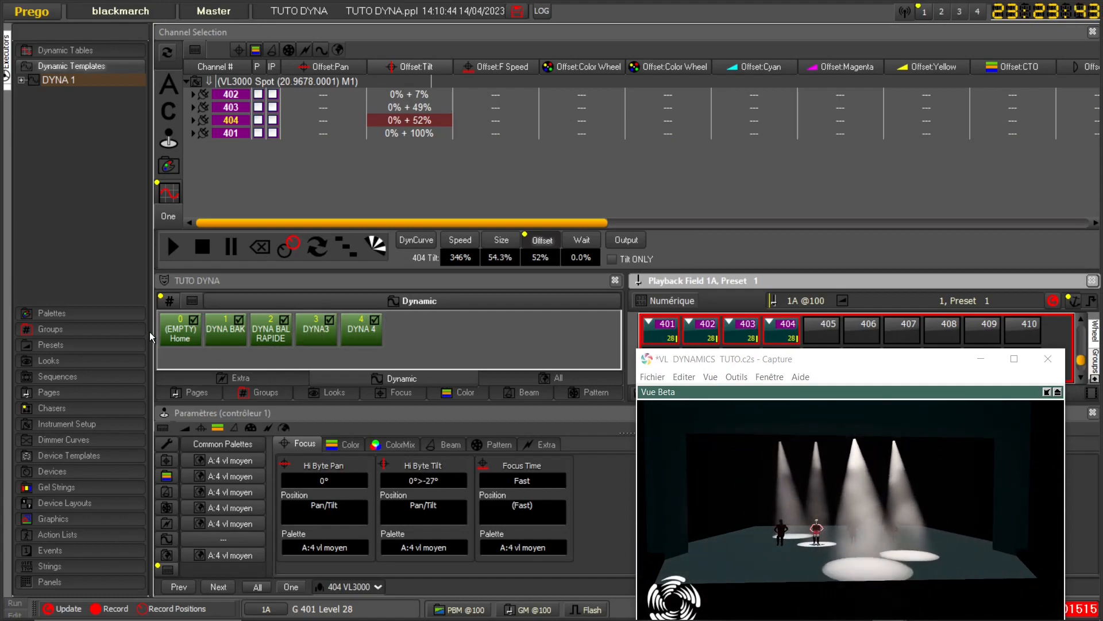
Preview the DYNA 4 palette on the four channels after recalling the Home dynamic palette
{"action": "left_click", "coordinate": [177, 327]}
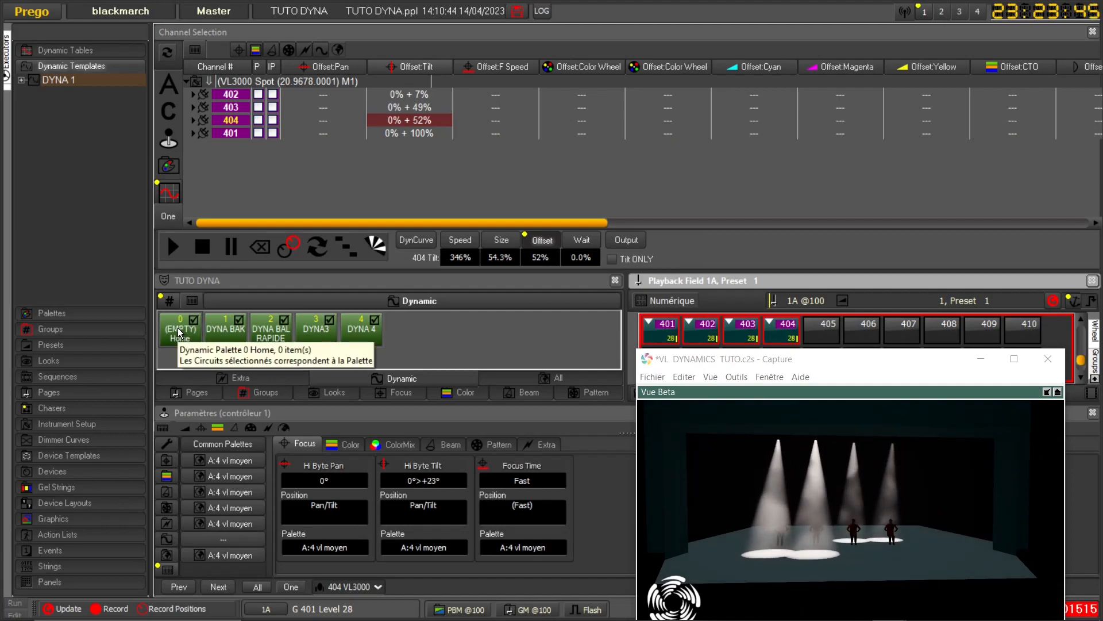
{"action": "left_click", "coordinate": [364, 326]}
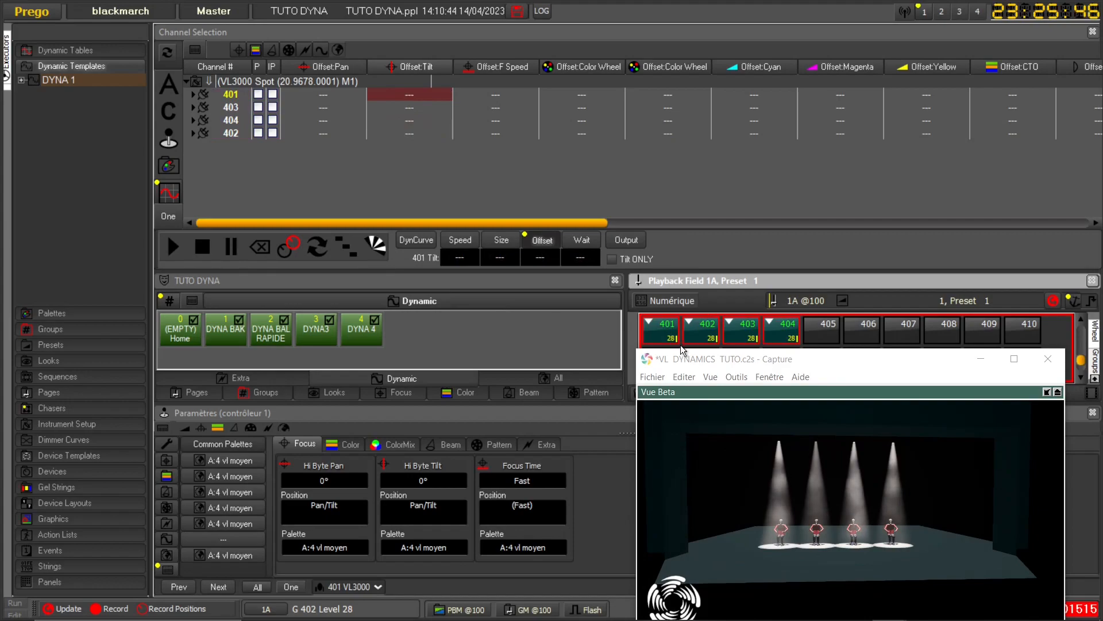
Bring the four channels to level 38 and apply the DYNA BAK palette with One by One distribution
{"action": "scroll", "coordinate": [664, 336], "scroll_direction": "up", "scroll_amount": 5}
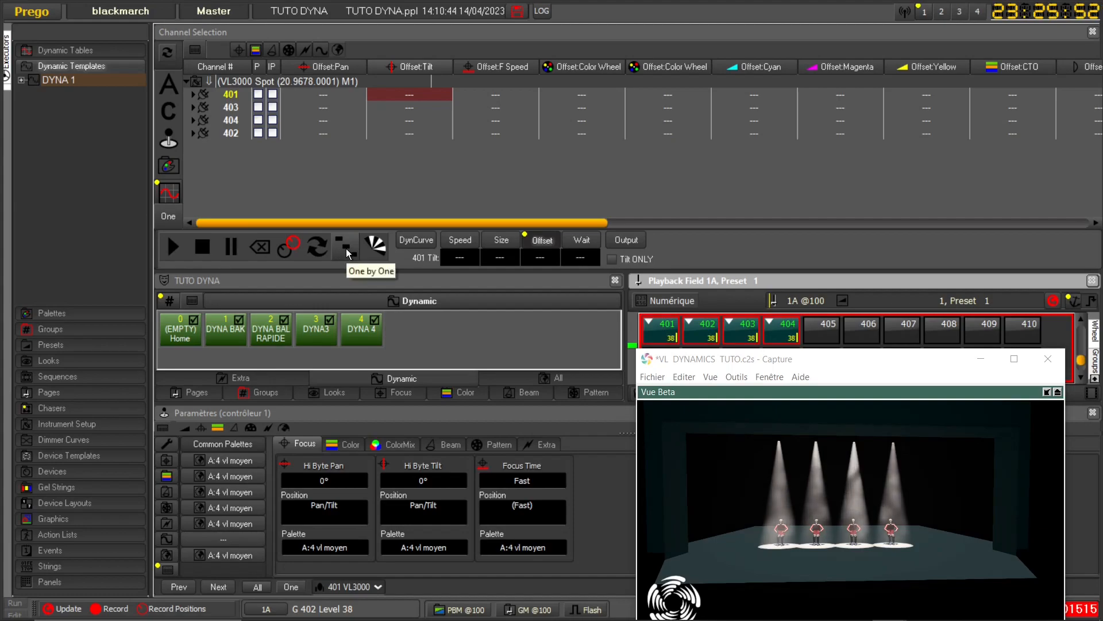
{"action": "left_click", "coordinate": [224, 330]}
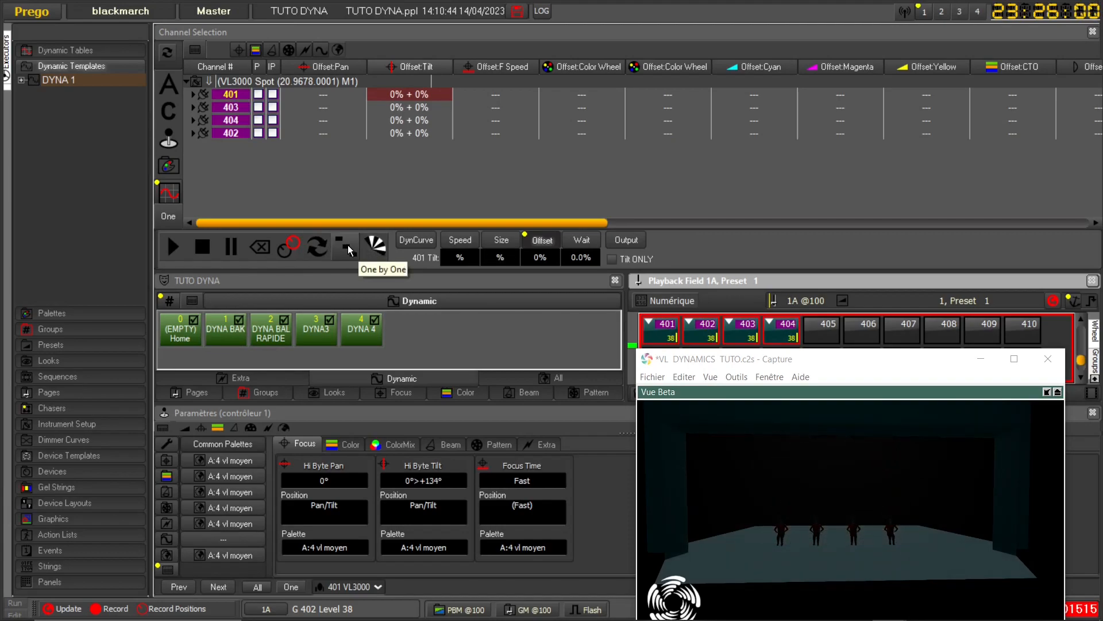
{"action": "left_click", "coordinate": [348, 245]}
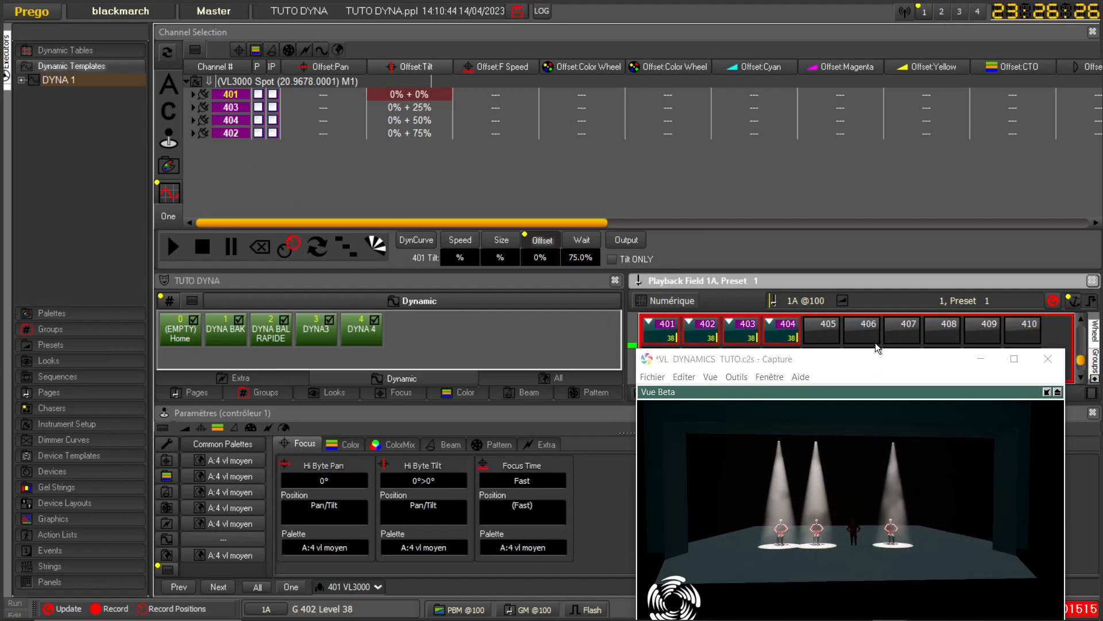
Clear the channel selection and reselect channels 401, 402, 403 and 404 in numerical order
{"action": "left_click", "coordinate": [807, 336]}
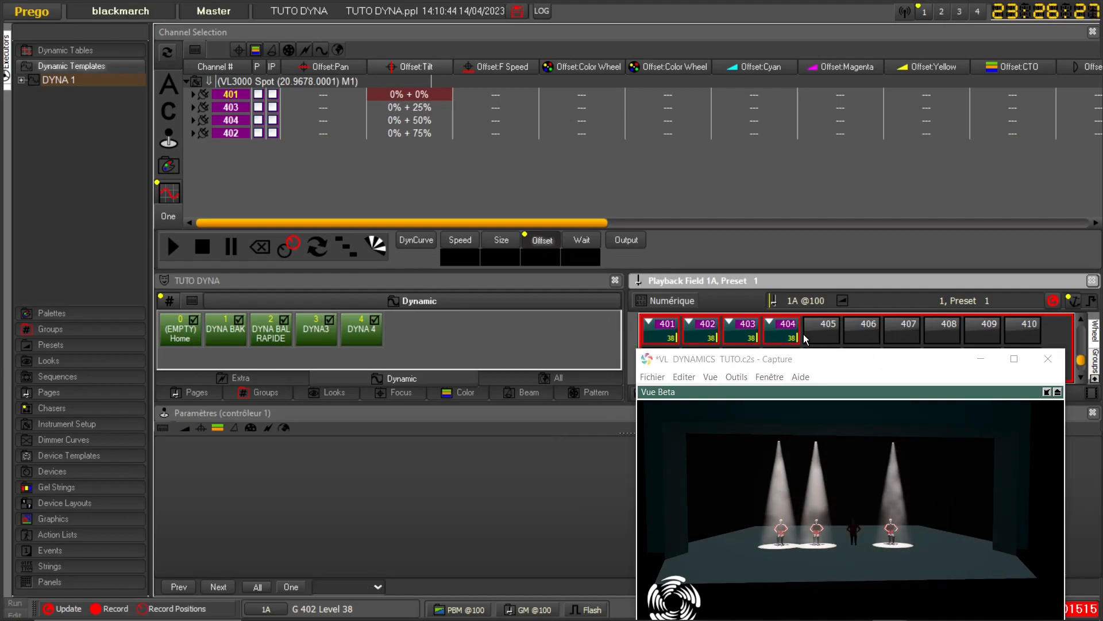
{"action": "left_click", "coordinate": [668, 339]}
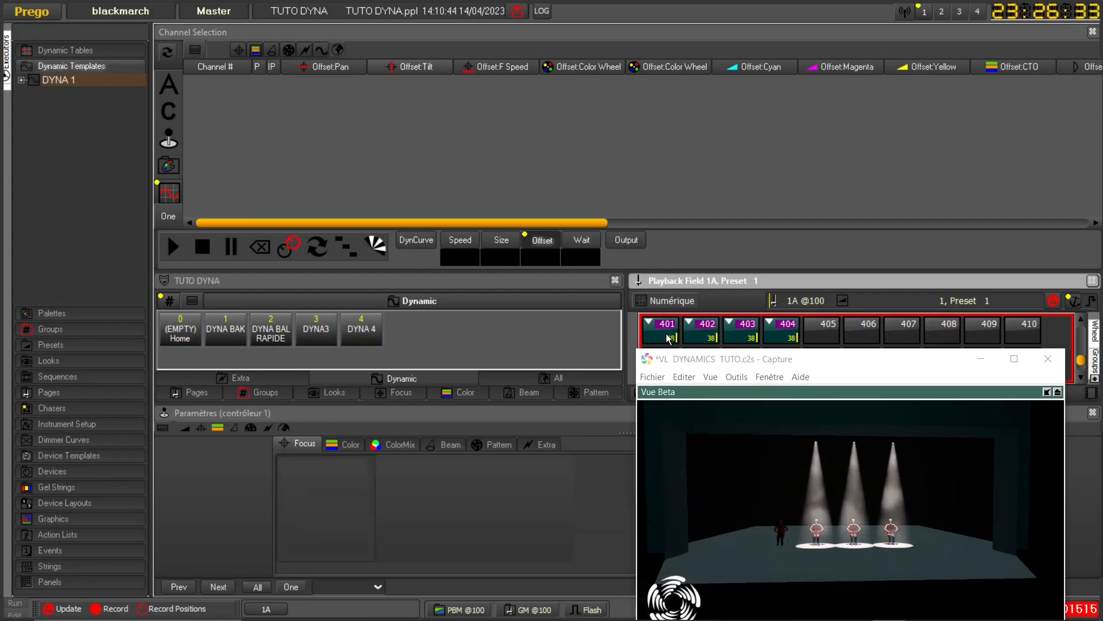
{"action": "left_click", "coordinate": [699, 326]}
{"action": "left_click", "coordinate": [740, 330]}
{"action": "left_click", "coordinate": [788, 336]}
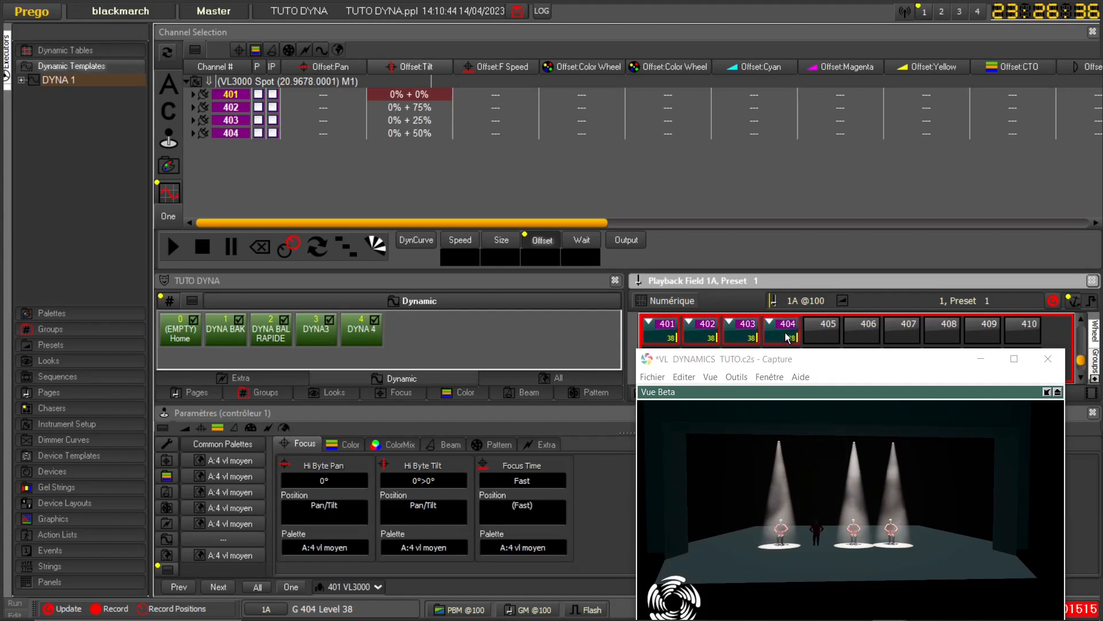
Try the DYNA BAL RAPIDE palette on channels 401 to 404 and apply DYNA BAK to them
{"action": "left_click", "coordinate": [273, 339]}
{"action": "left_click", "coordinate": [232, 336]}
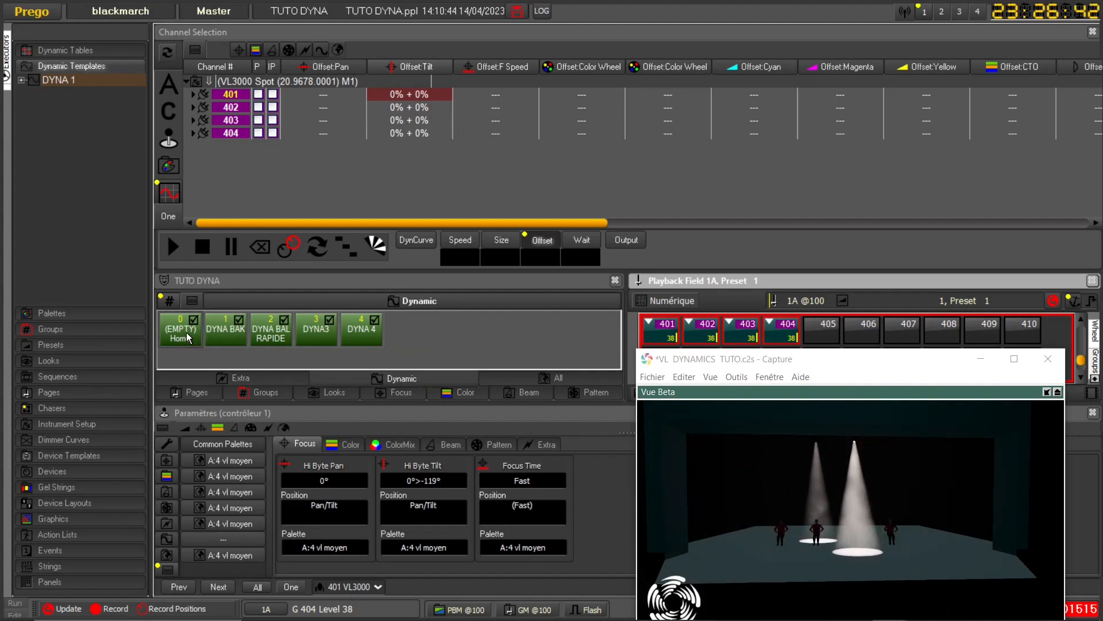
{"action": "left_click", "coordinate": [226, 331]}
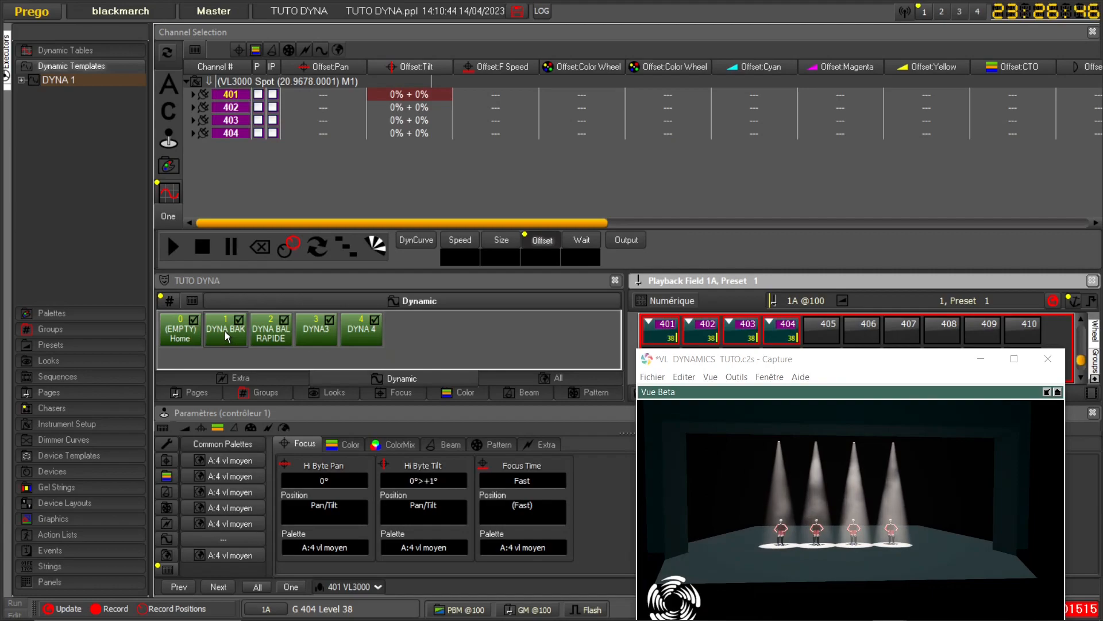
Distribute the Tilt offset evenly over channels 401 to 404, and repeat it with the channels reselected in order 404 to 401
{"action": "left_click", "coordinate": [342, 246]}
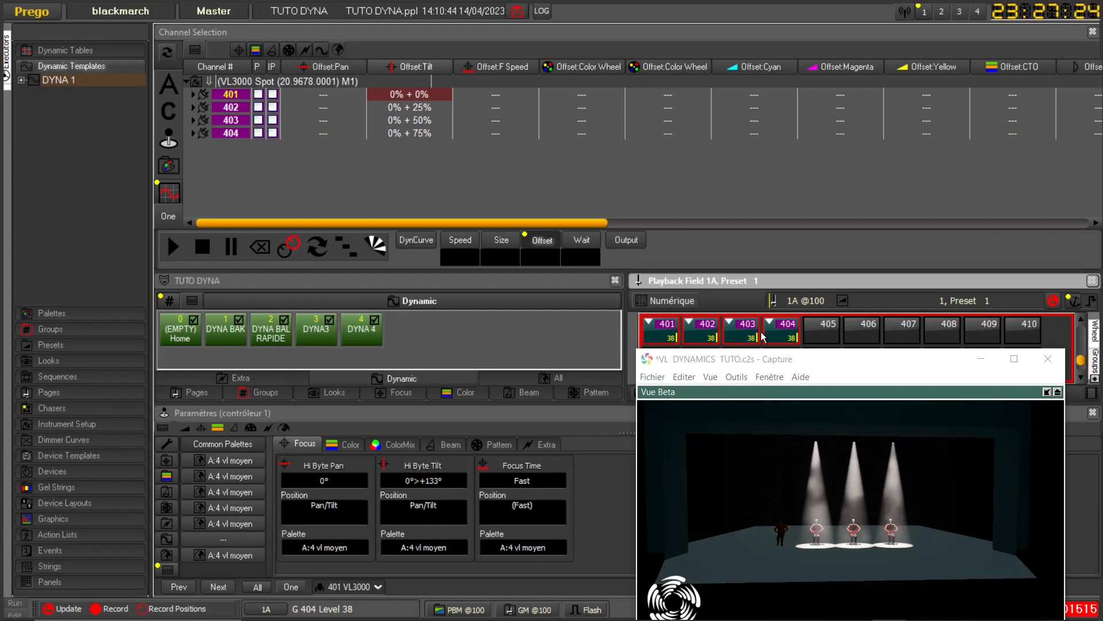
{"action": "left_click", "coordinate": [833, 329]}
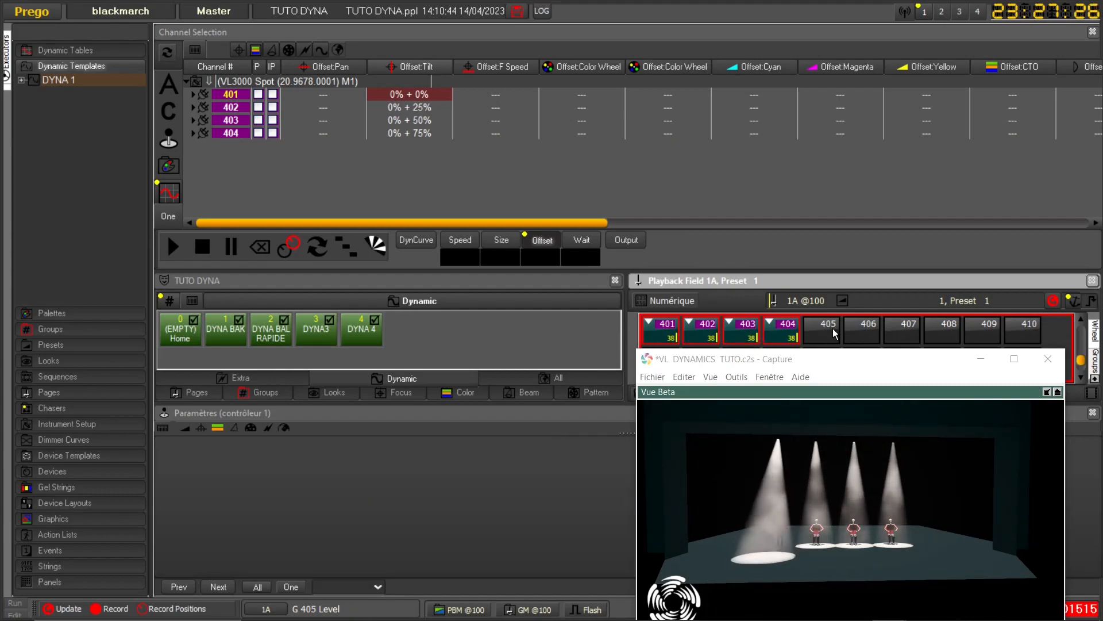
{"action": "left_click", "coordinate": [790, 336]}
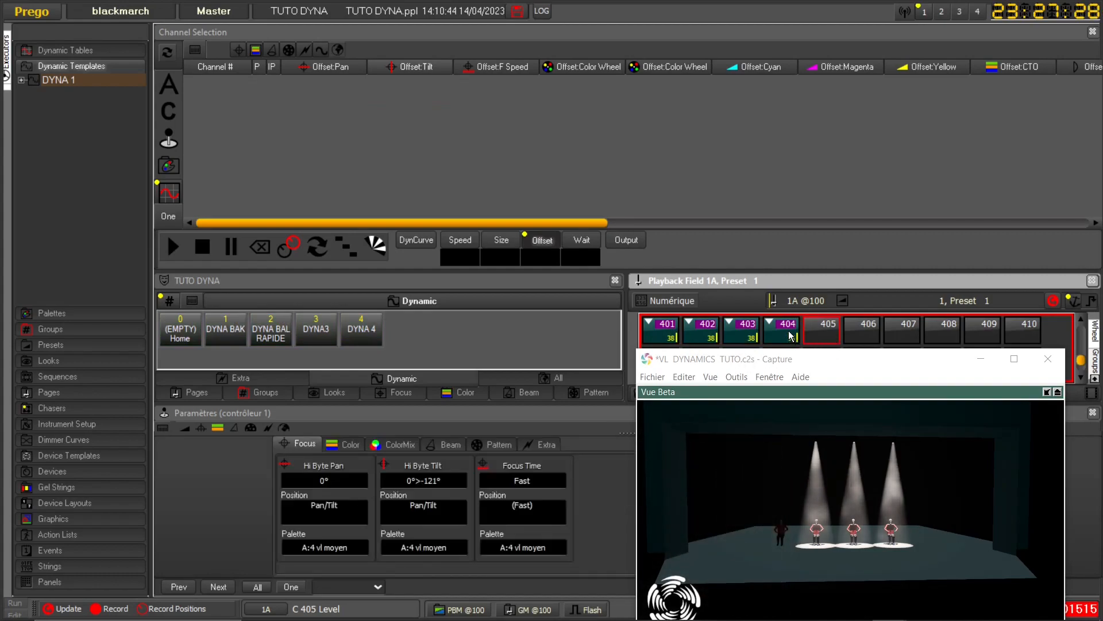
{"action": "left_click", "coordinate": [736, 339]}
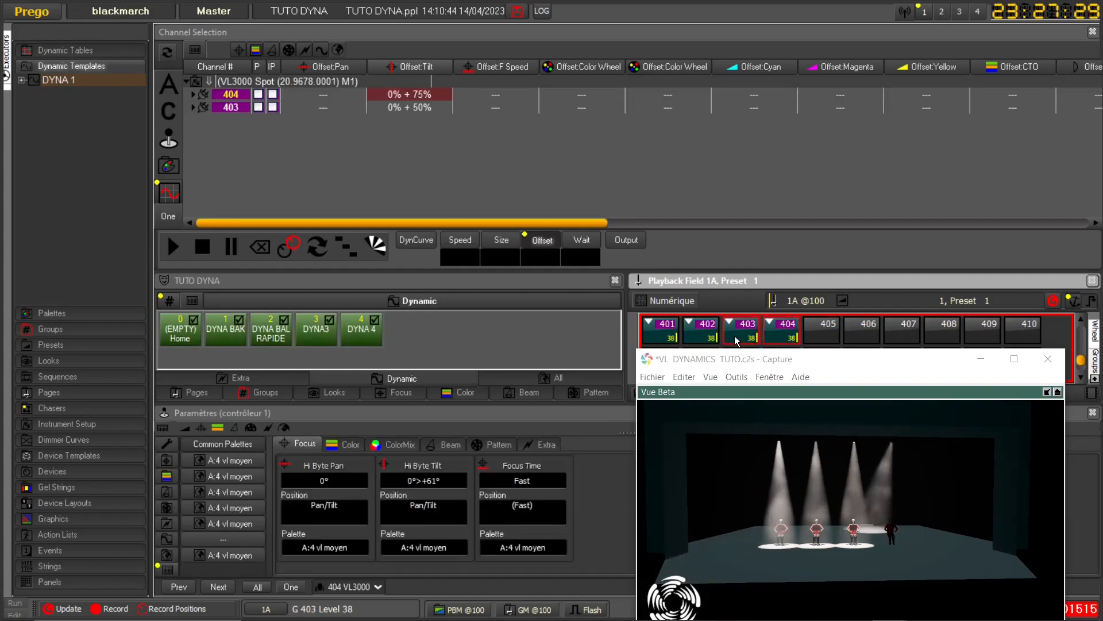
{"action": "left_click", "coordinate": [704, 336]}
{"action": "left_click", "coordinate": [663, 335]}
{"action": "left_click", "coordinate": [347, 247]}
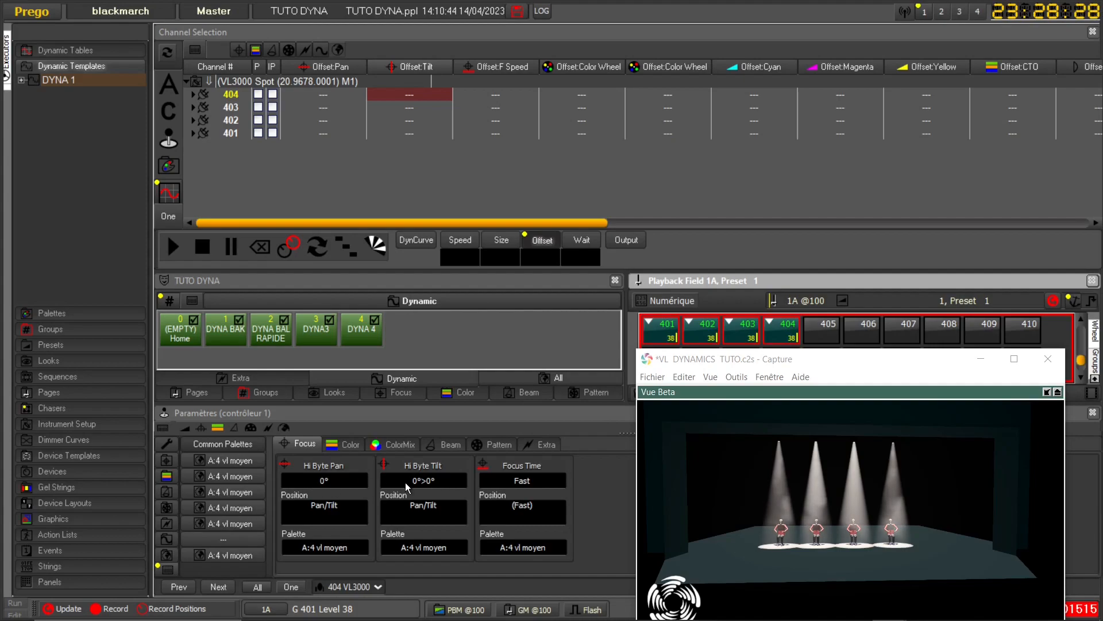
Swing the four channels' Tilt through negative angles down to -88° and set it back to 0°
{"action": "left_click_drag", "start_coordinate": [415, 485], "coordinate": [414, 540]}
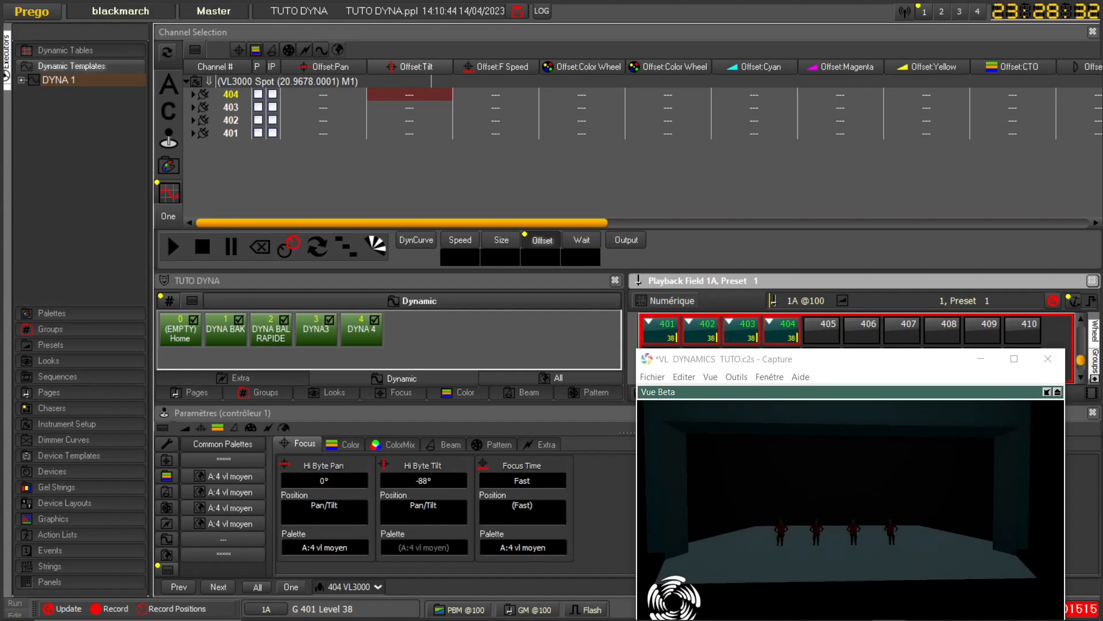
{"action": "left_click_drag", "start_coordinate": [415, 540], "coordinate": [415, 538]}
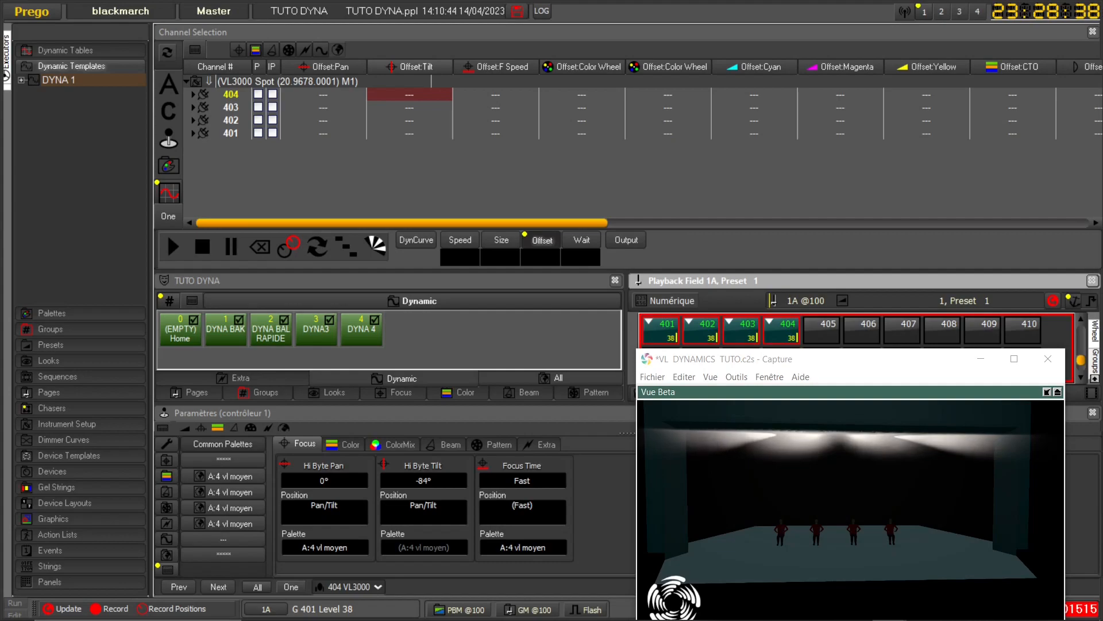
{"action": "left_click_drag", "start_coordinate": [414, 537], "coordinate": [428, 486]}
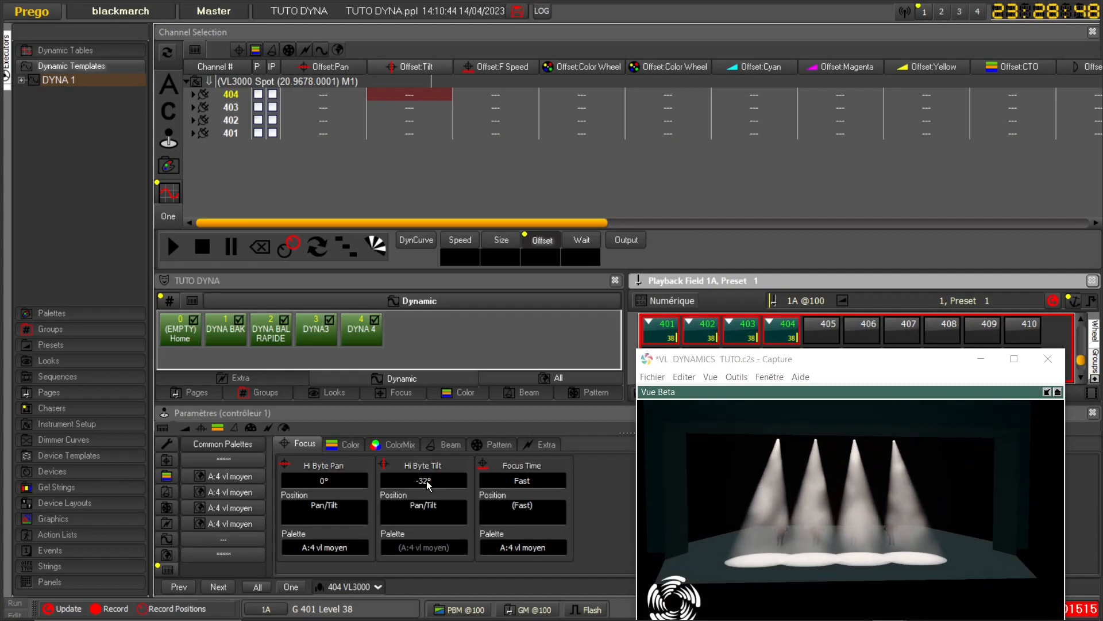
{"action": "type", "text": "0"}
{"action": "left_click", "coordinate": [427, 482]}
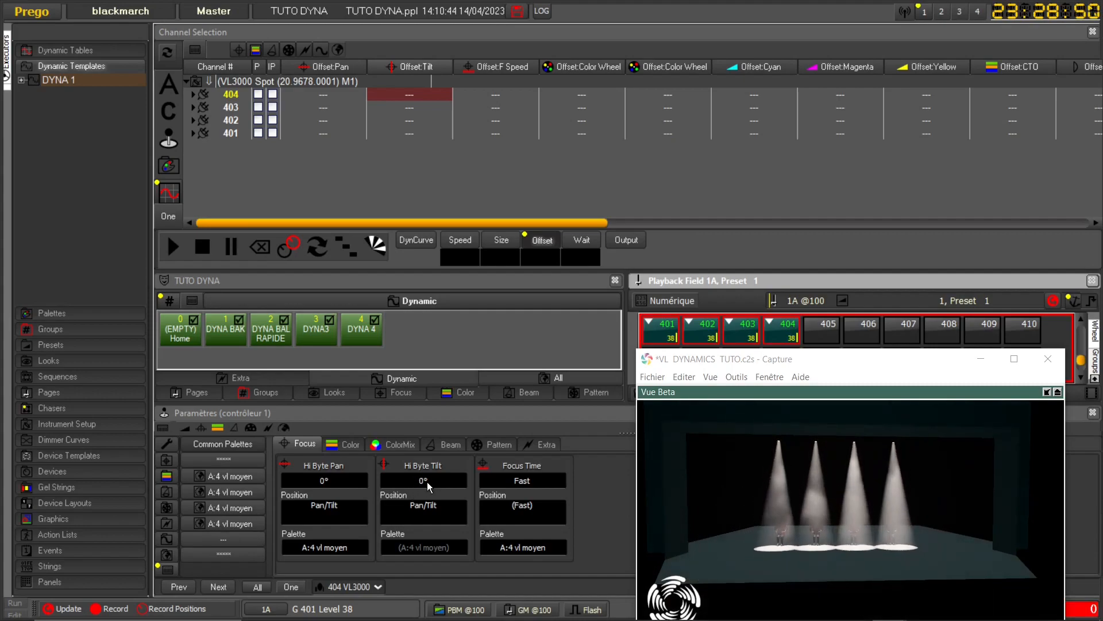
Open the Empty dynamic table for editing and move its editor window clear of the table list
{"action": "left_click", "coordinate": [56, 50]}
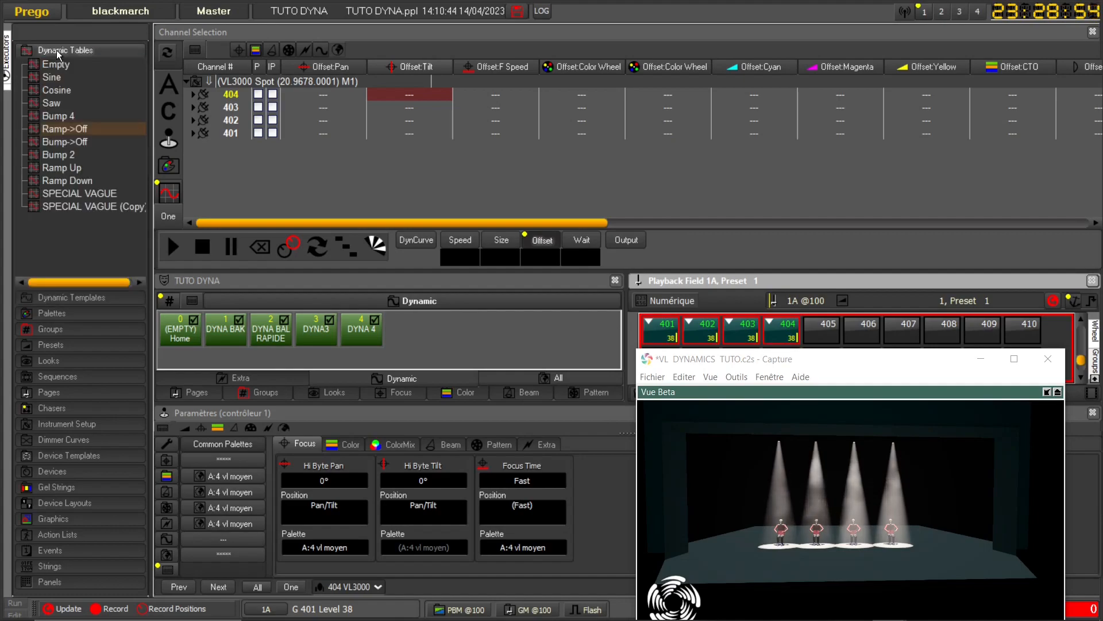
{"action": "double_click", "coordinate": [55, 66]}
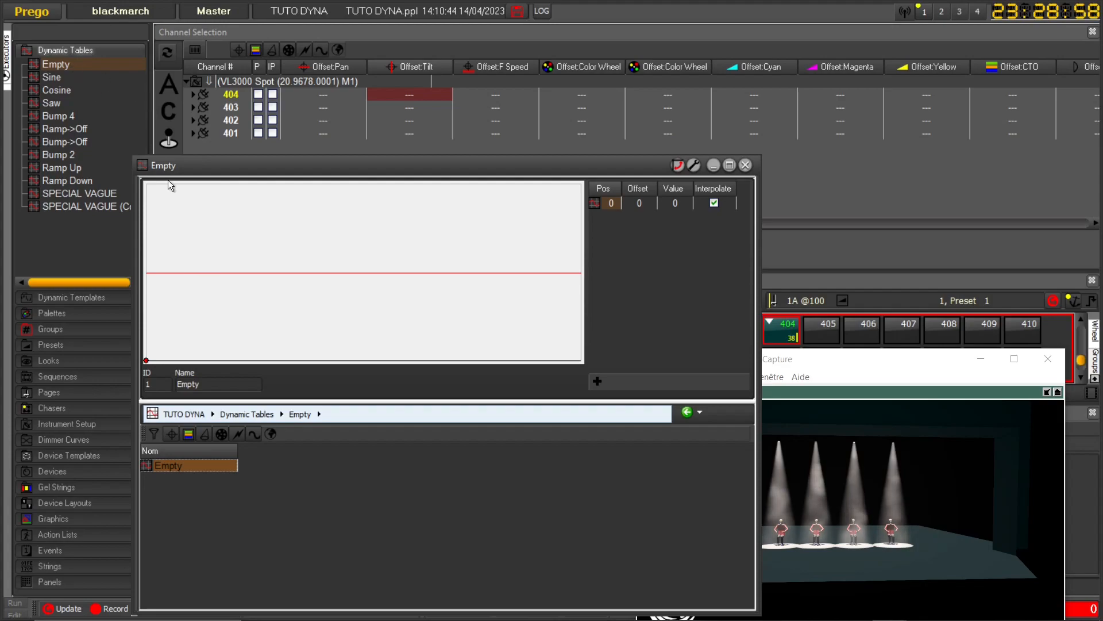
{"action": "left_click_drag", "start_coordinate": [445, 172], "coordinate": [496, 160]}
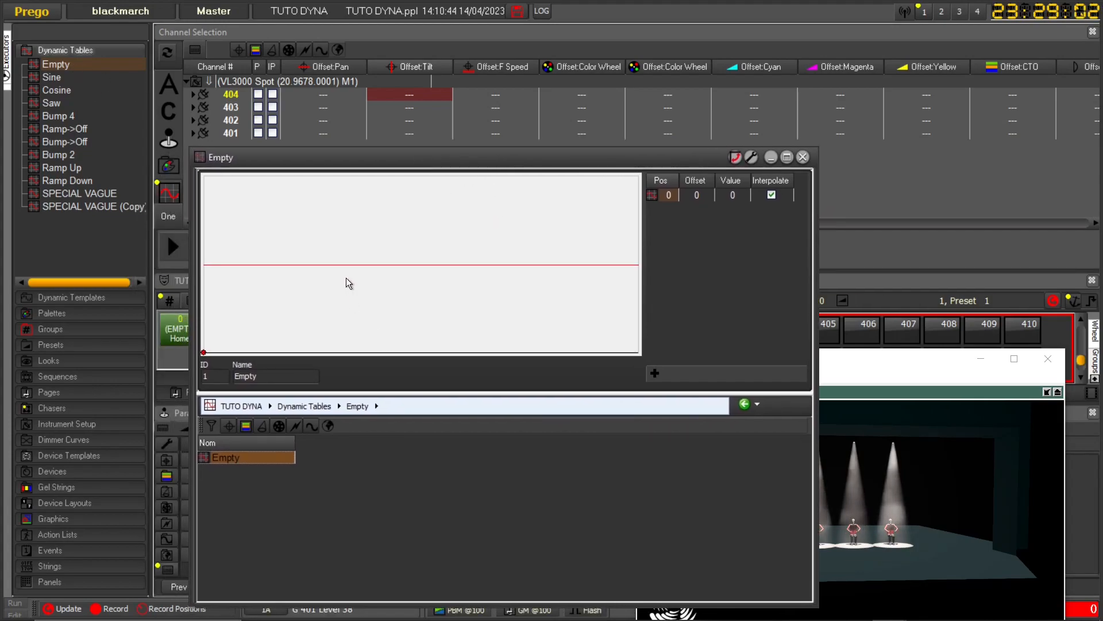
Add seven points to the Empty table so that its curve has positions 0 to 7
{"action": "left_click", "coordinate": [663, 198]}
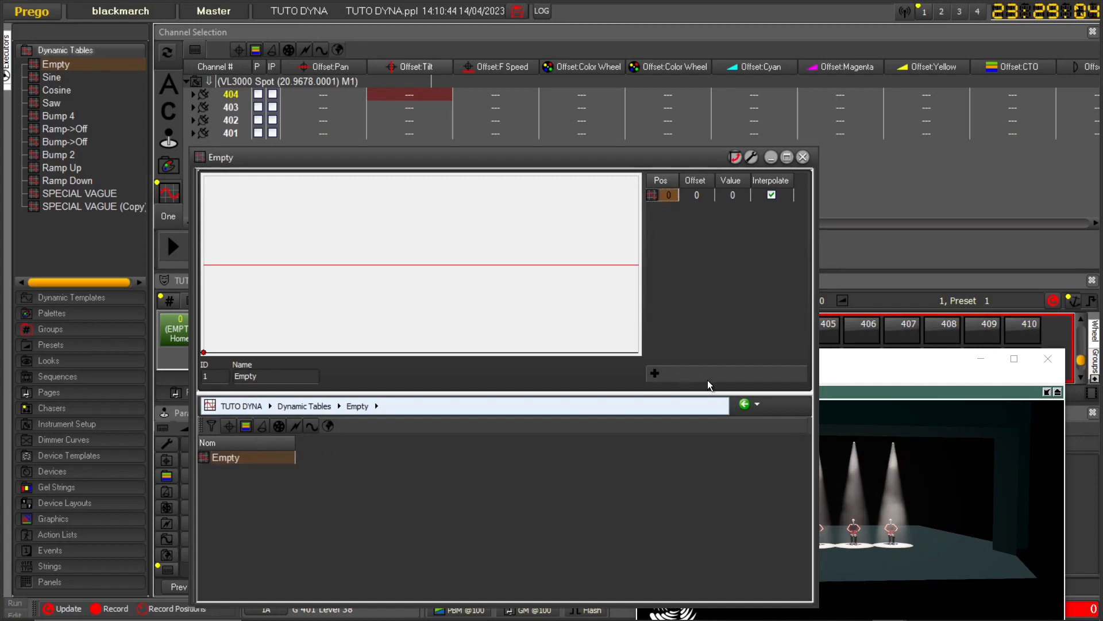
{"action": "left_click", "coordinate": [654, 375]}
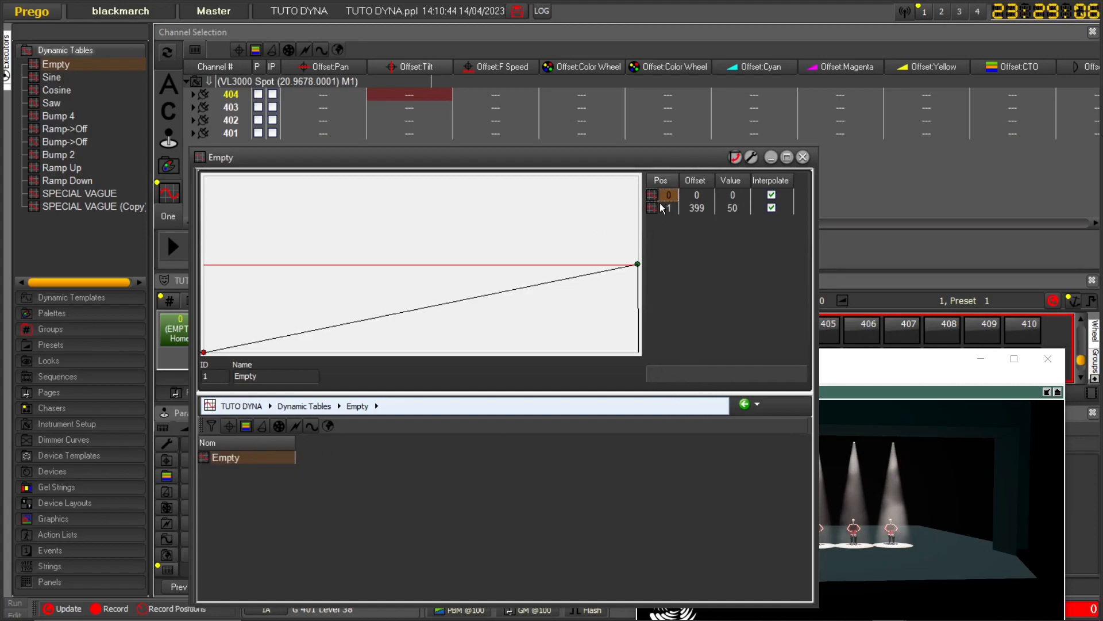
{"action": "left_click", "coordinate": [662, 207]}
{"action": "left_click", "coordinate": [654, 375]}
{"action": "left_click", "coordinate": [654, 374]}
{"action": "left_click", "coordinate": [654, 375]}
{"action": "left_click", "coordinate": [654, 375]}
{"action": "left_click", "coordinate": [654, 375]}
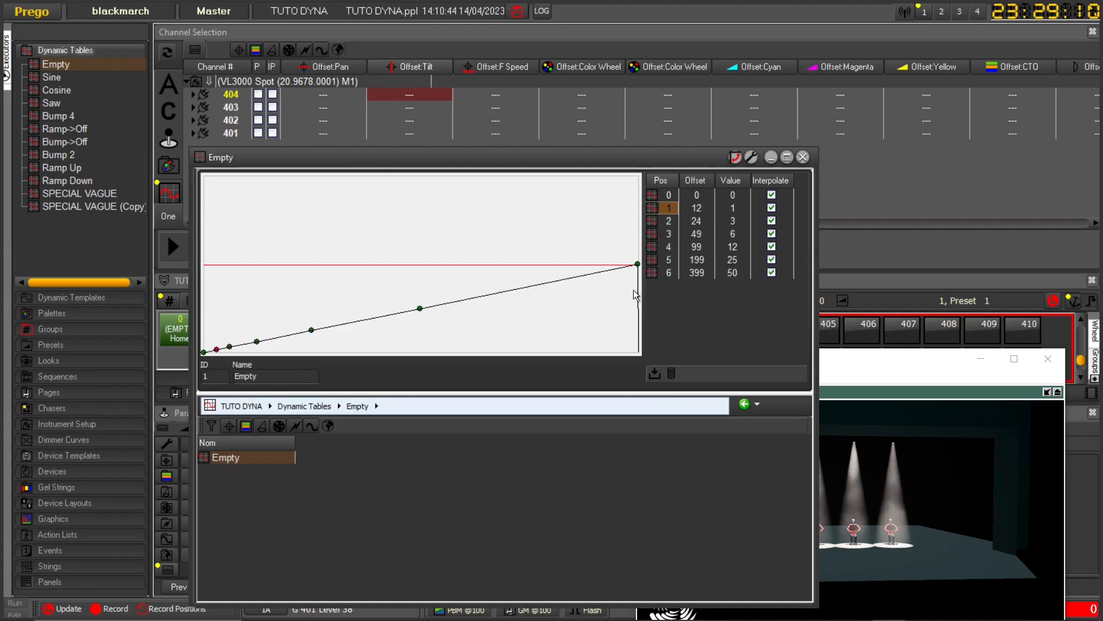
{"action": "left_click", "coordinate": [655, 374]}
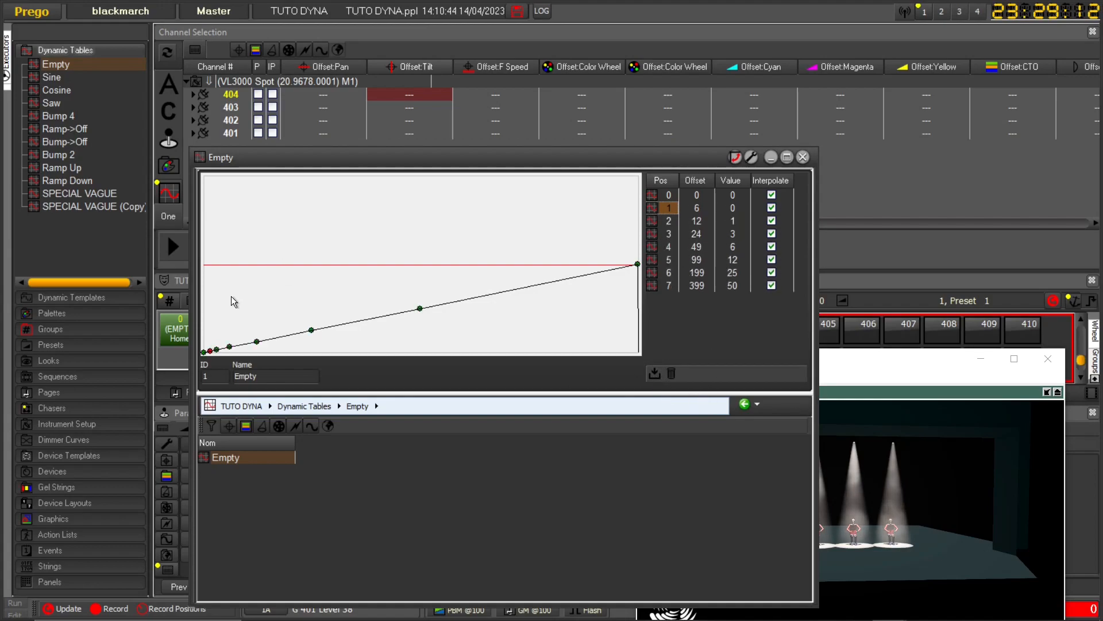
Set position 1 of the table to offset 11 and value 49, and raise position 0 to value 50
{"action": "double_click", "coordinate": [697, 208]}
{"action": "type", "text": "11"}
{"action": "key", "text": "Tab"}
{"action": "type", "text": "36"}
{"action": "scroll", "coordinate": [728, 207], "scroll_direction": "up", "scroll_amount": 13}
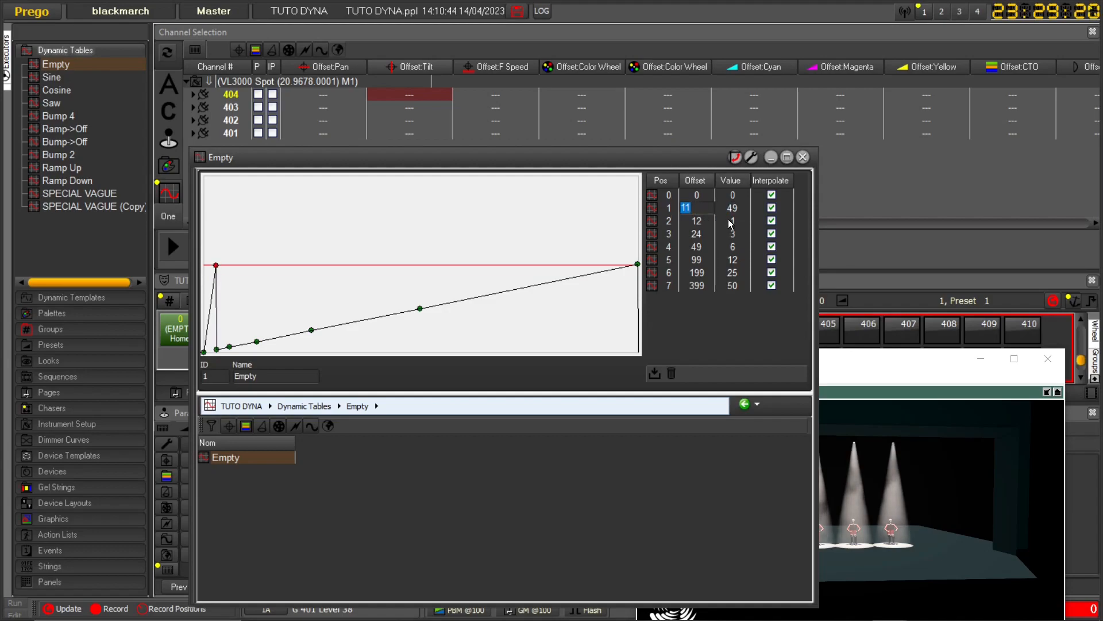
{"action": "left_click", "coordinate": [735, 199]}
{"action": "scroll", "coordinate": [733, 195], "scroll_direction": "up", "scroll_amount": 20}
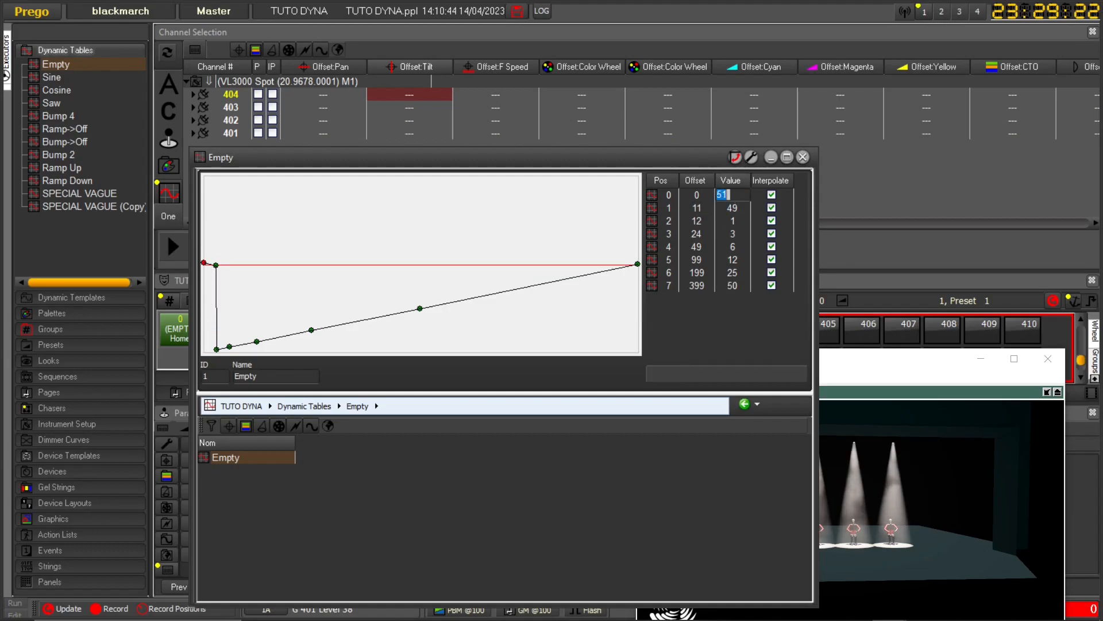
{"action": "scroll", "coordinate": [733, 196], "scroll_direction": "down", "scroll_amount": 3}
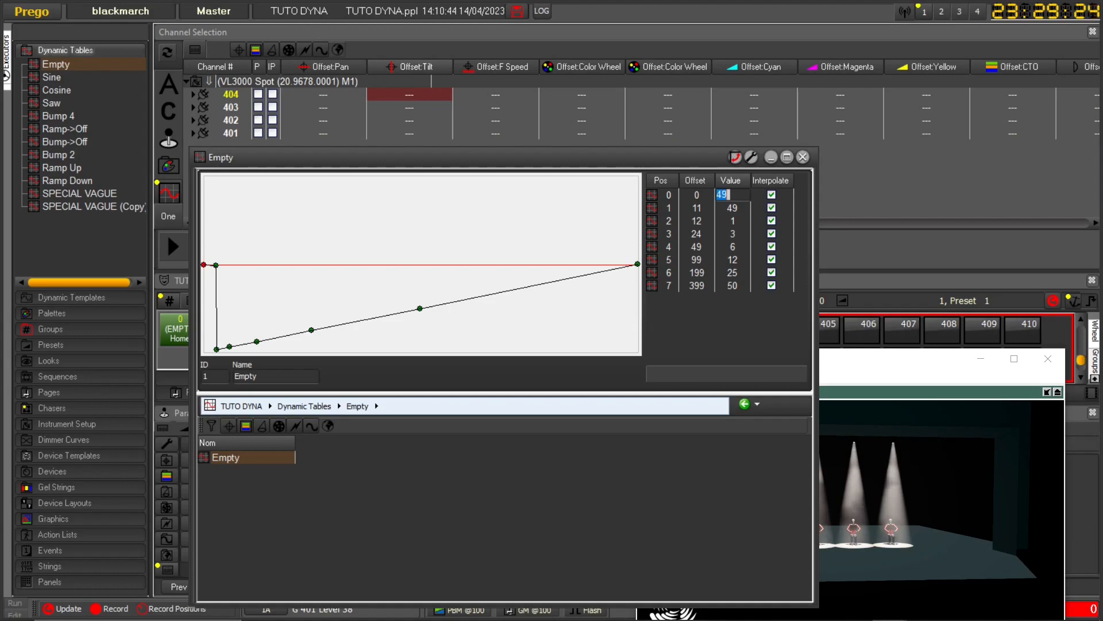
Set position 2 of the table to value 49 and offset 23
{"action": "left_click", "coordinate": [733, 221]}
{"action": "scroll", "coordinate": [734, 221], "scroll_direction": "up", "scroll_amount": 20}
{"action": "scroll", "coordinate": [733, 220], "scroll_direction": "up", "scroll_amount": 9}
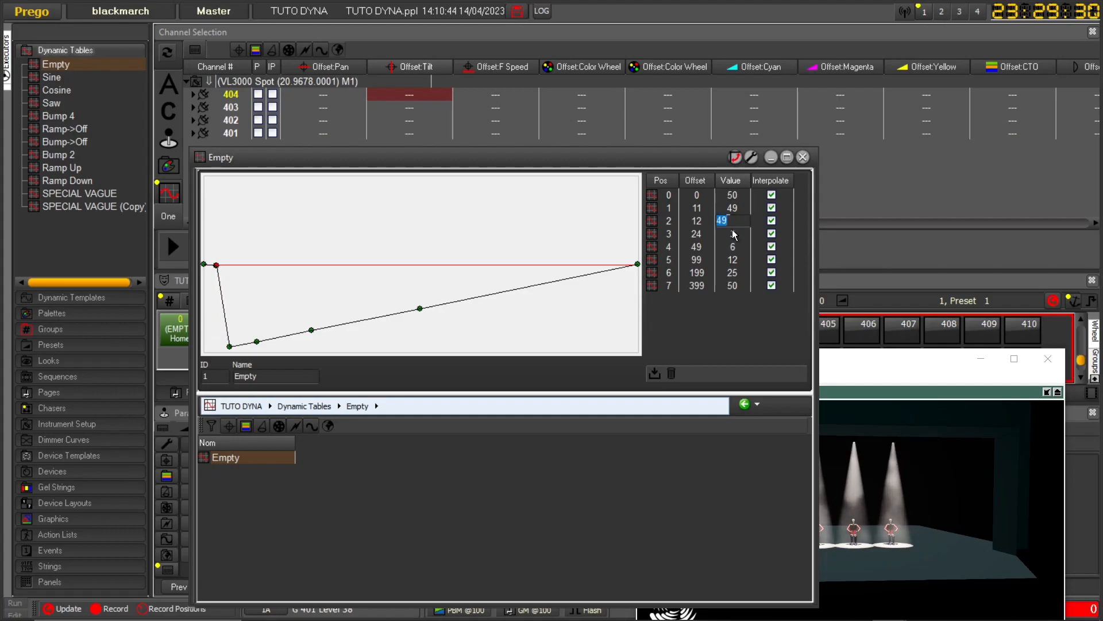
{"action": "left_click", "coordinate": [697, 221]}
{"action": "scroll", "coordinate": [697, 221], "scroll_direction": "up", "scroll_amount": 11}
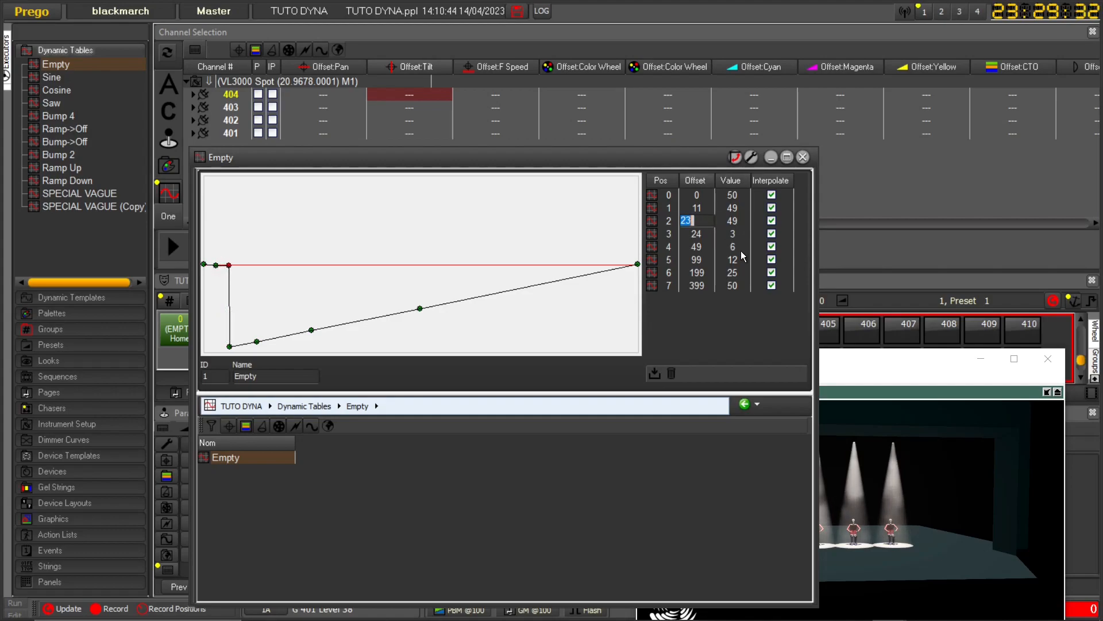
Set the offsets of positions 3, 4 and 5 to 45, 78 and 119
{"action": "left_click", "coordinate": [705, 237]}
{"action": "scroll", "coordinate": [704, 237], "scroll_direction": "up", "scroll_amount": 20}
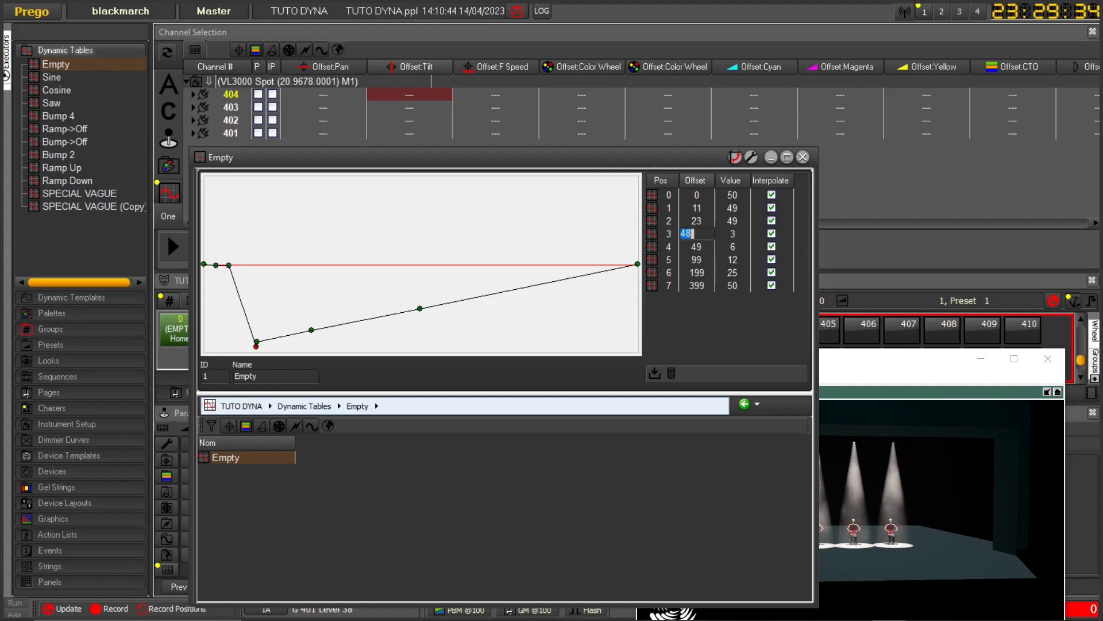
{"action": "left_click", "coordinate": [702, 251]}
{"action": "scroll", "coordinate": [702, 252], "scroll_direction": "up", "scroll_amount": 20}
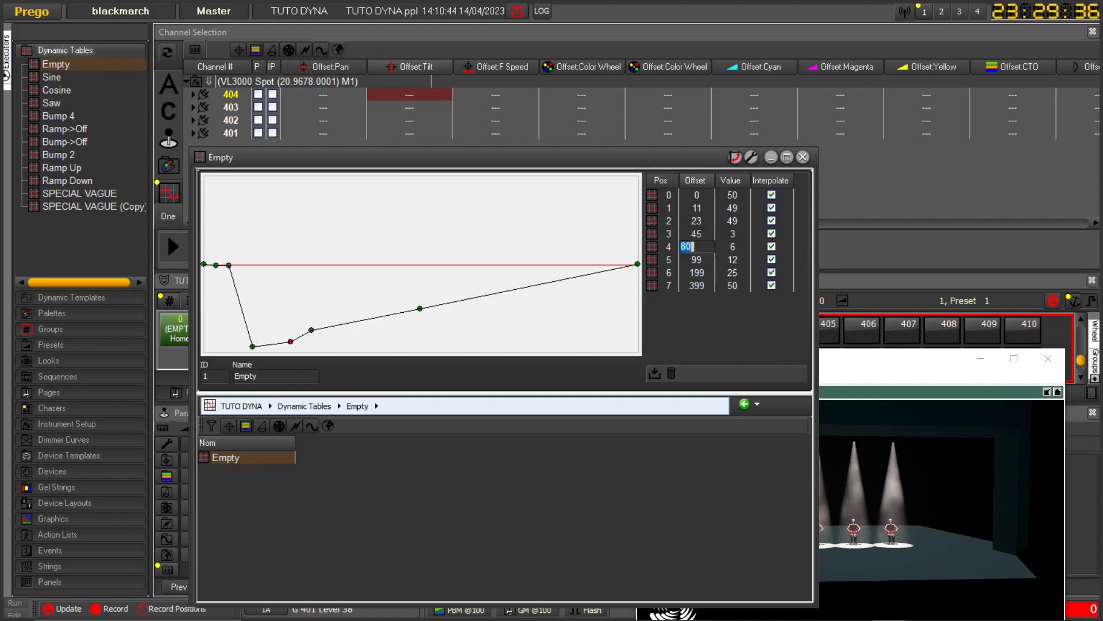
{"action": "left_click", "coordinate": [697, 260]}
{"action": "scroll", "coordinate": [697, 259], "scroll_direction": "up", "scroll_amount": 20}
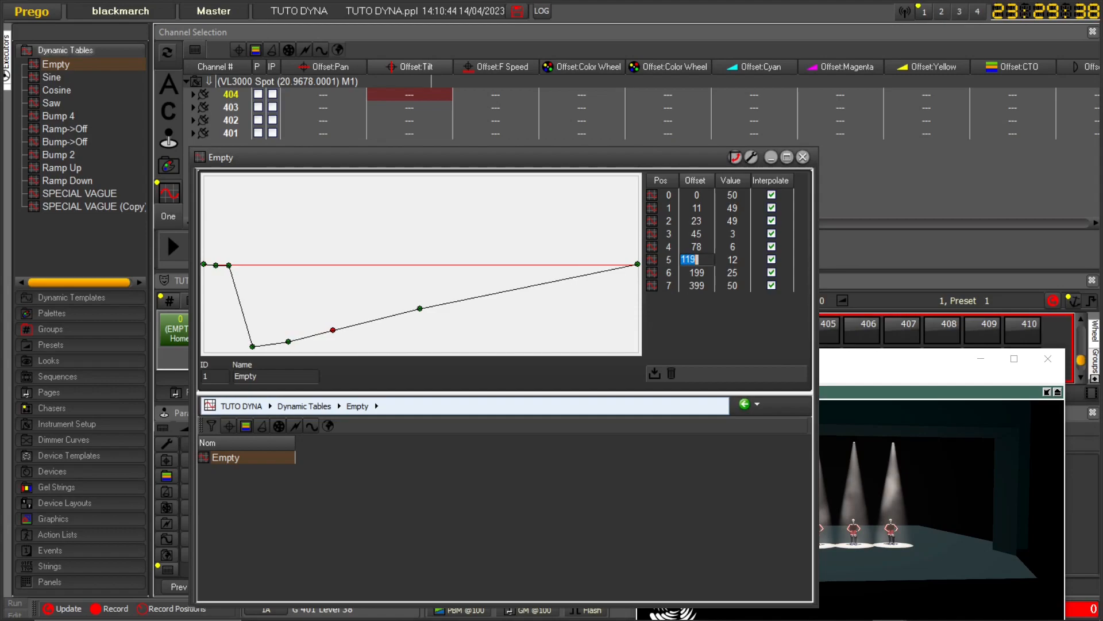
Raise the value of position 3 to 51 and the value of position 4 to 50
{"action": "left_click", "coordinate": [733, 234]}
{"action": "scroll", "coordinate": [732, 235], "scroll_direction": "up", "scroll_amount": 20}
{"action": "scroll", "coordinate": [733, 233], "scroll_direction": "up", "scroll_amount": 2}
{"action": "left_click", "coordinate": [732, 247]}
{"action": "scroll", "coordinate": [732, 248], "scroll_direction": "up", "scroll_amount": 20}
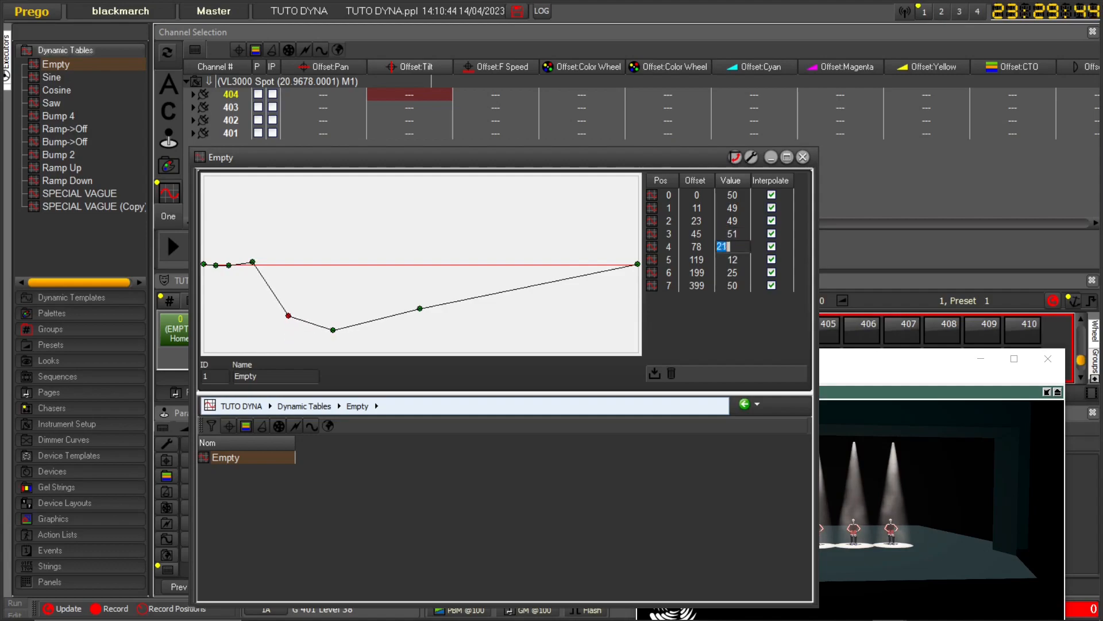
{"action": "scroll", "coordinate": [732, 248], "scroll_direction": "down", "scroll_amount": 2}
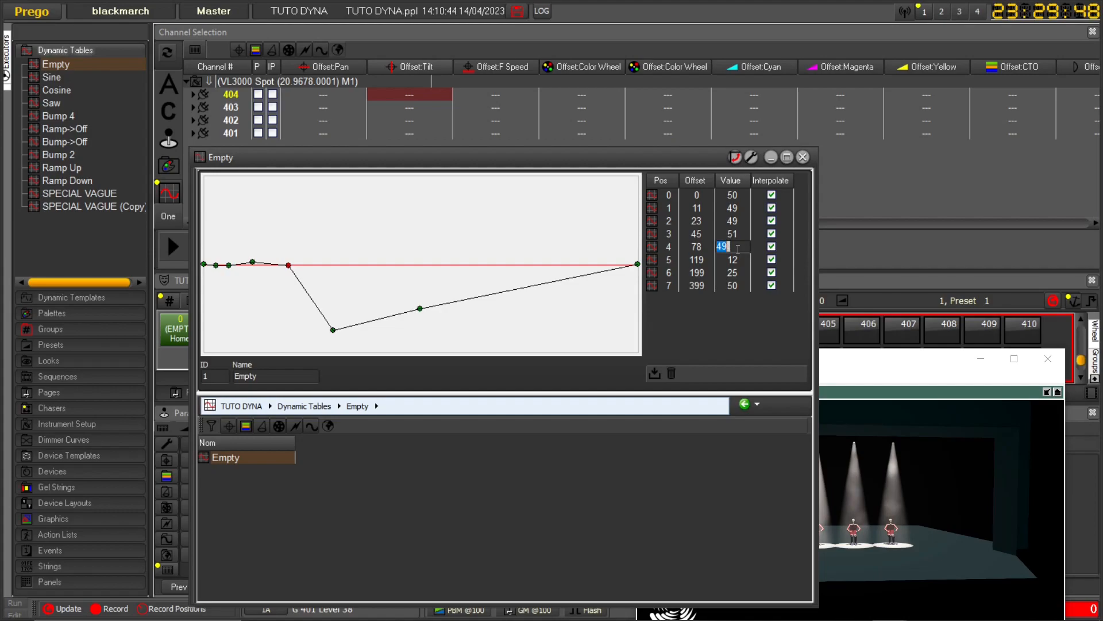
{"action": "type", "text": "50"}
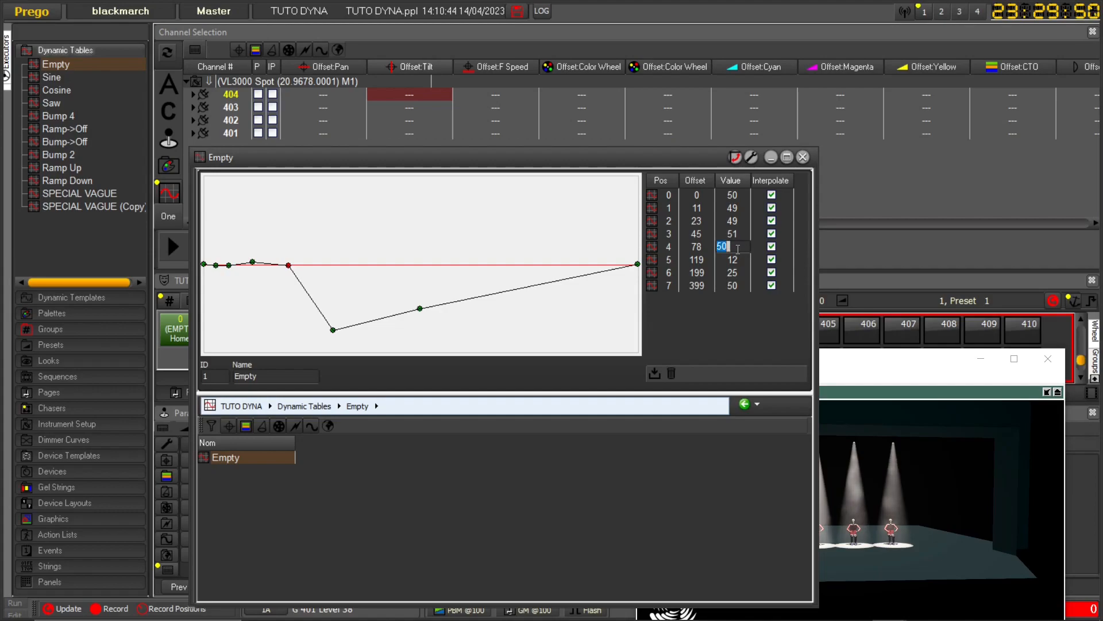
Set the values of positions 3, 2 and 1 to 50 to level the start of the curve
{"action": "left_click", "coordinate": [737, 236]}
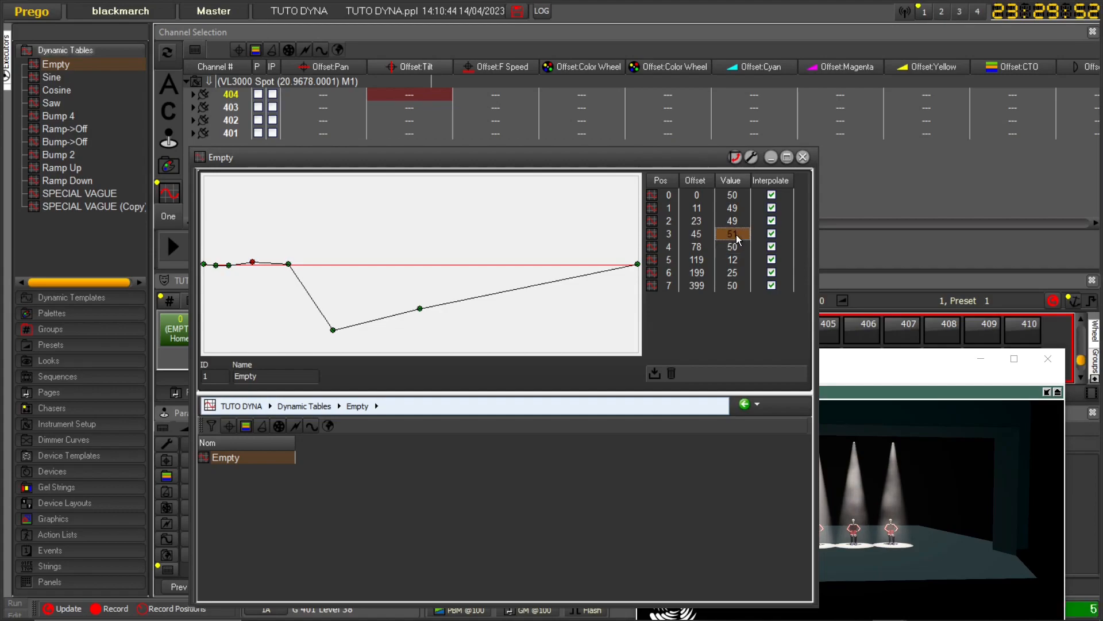
{"action": "left_click", "coordinate": [739, 234]}
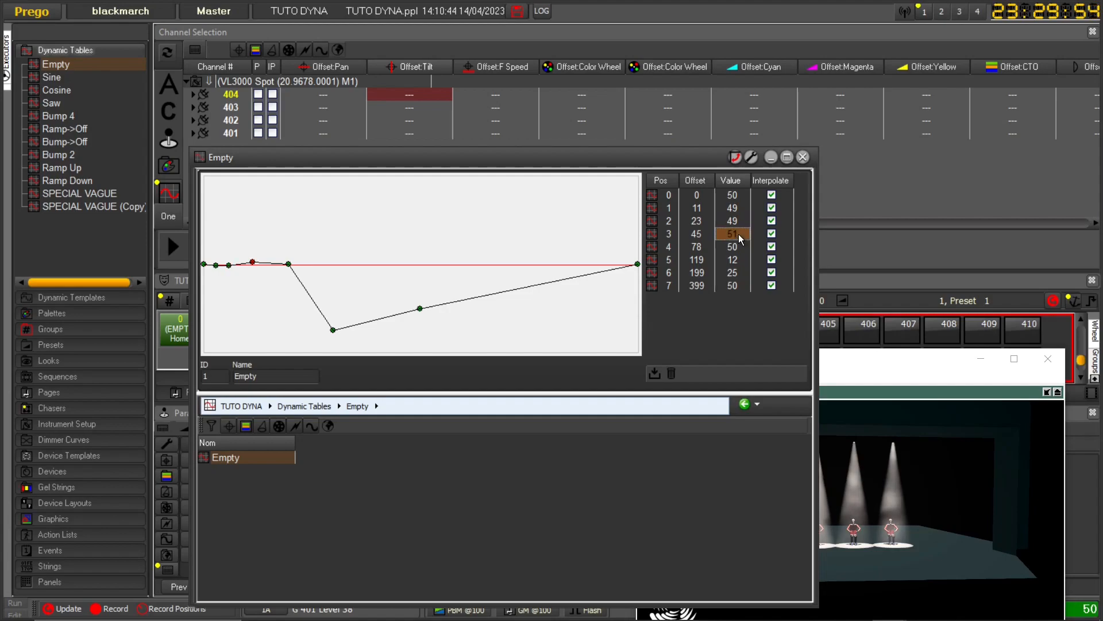
{"action": "type", "text": "50"}
{"action": "key", "text": "Return"}
{"action": "double_click", "coordinate": [737, 222]}
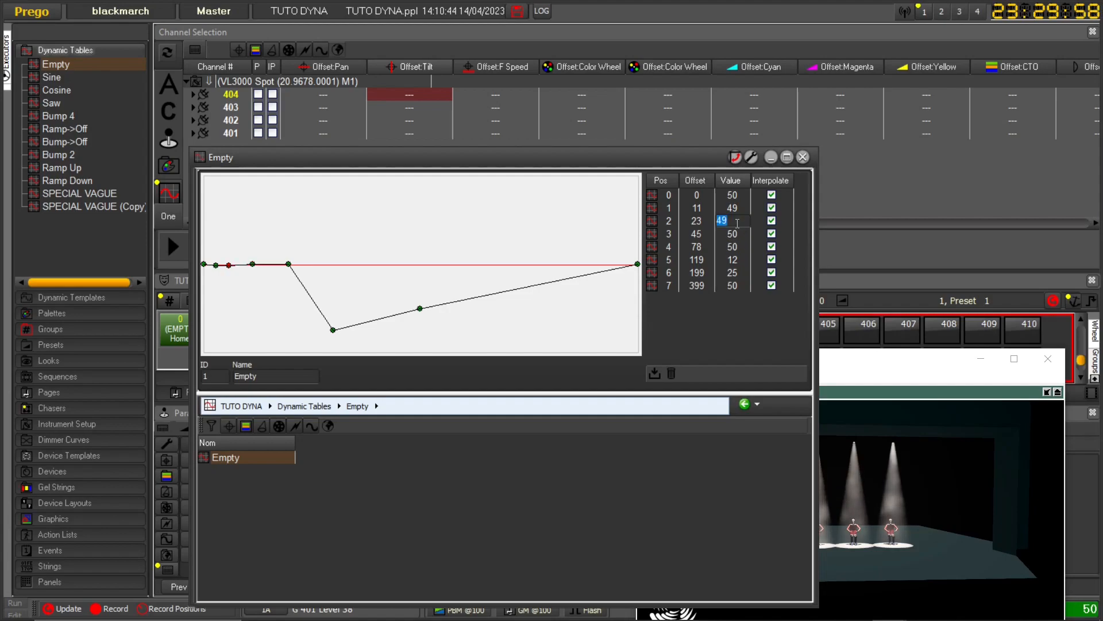
{"action": "type", "text": "50"}
{"action": "key", "text": "Return"}
{"action": "double_click", "coordinate": [737, 208]}
{"action": "type", "text": "50"}
{"action": "key", "text": "Return"}
Set the offset of position 4 to 109 to extend the flat part of the curve
{"action": "left_click", "coordinate": [738, 260]}
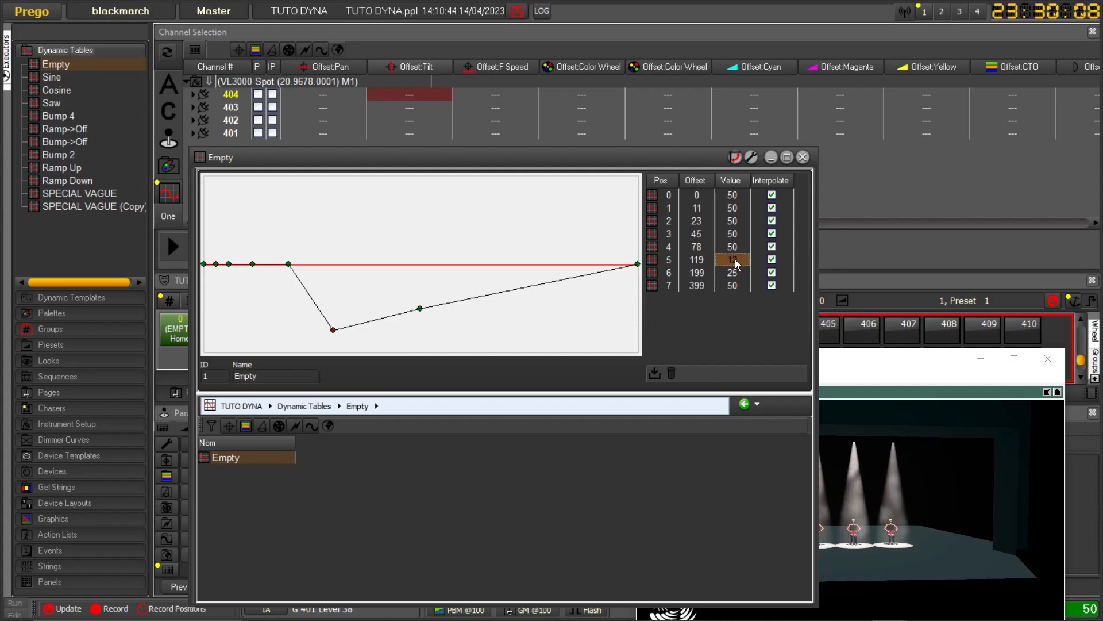
{"action": "double_click", "coordinate": [696, 247]}
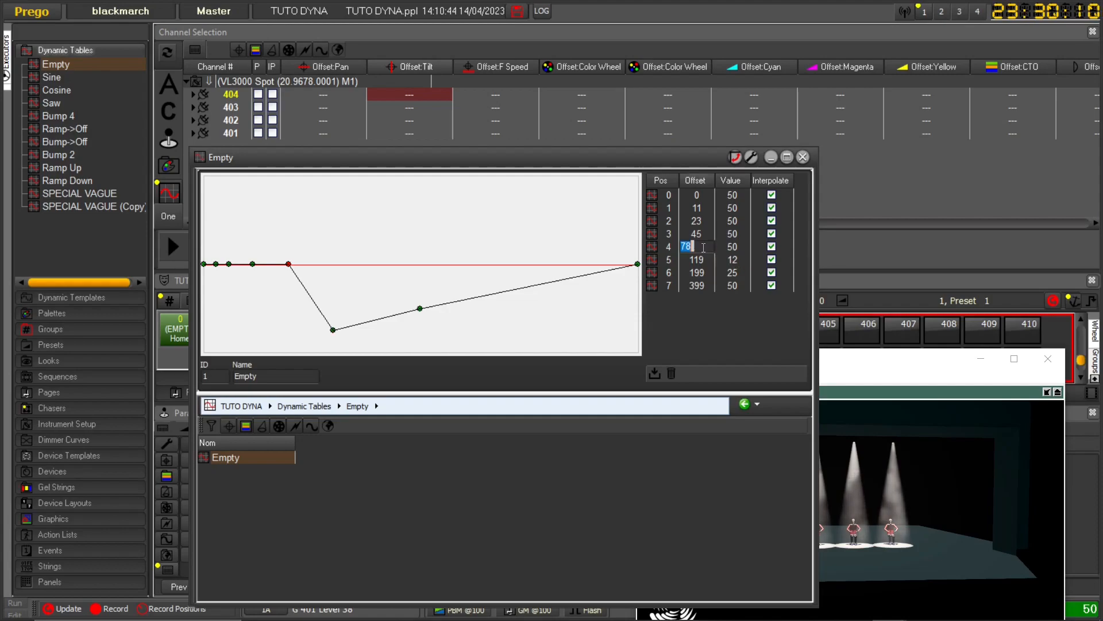
{"action": "type", "text": "109"}
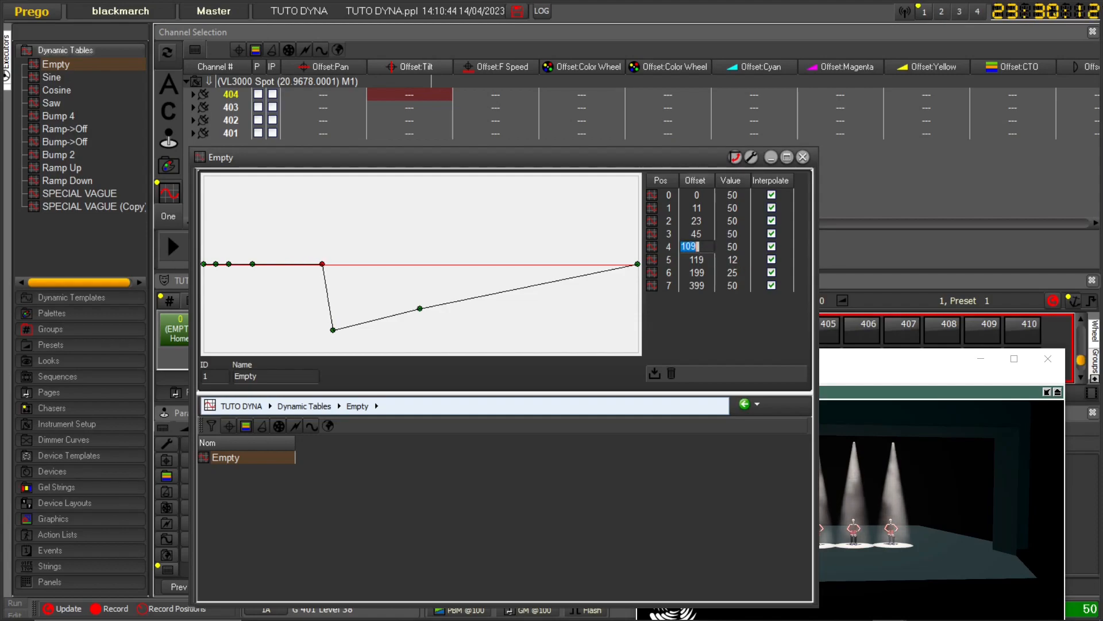
Set position 5 of the curve to offset 186 and value 20
{"action": "left_click", "coordinate": [708, 264]}
{"action": "left_click_drag", "start_coordinate": [707, 261], "coordinate": [707, 223]}
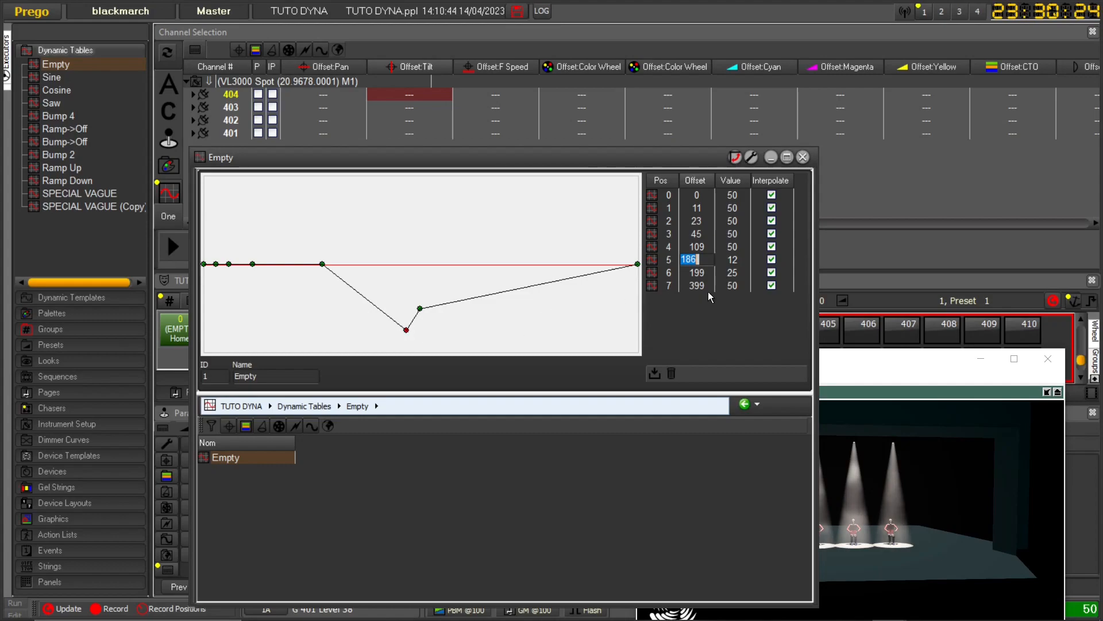
{"action": "key", "text": "Tab"}
{"action": "type", "text": "19"}
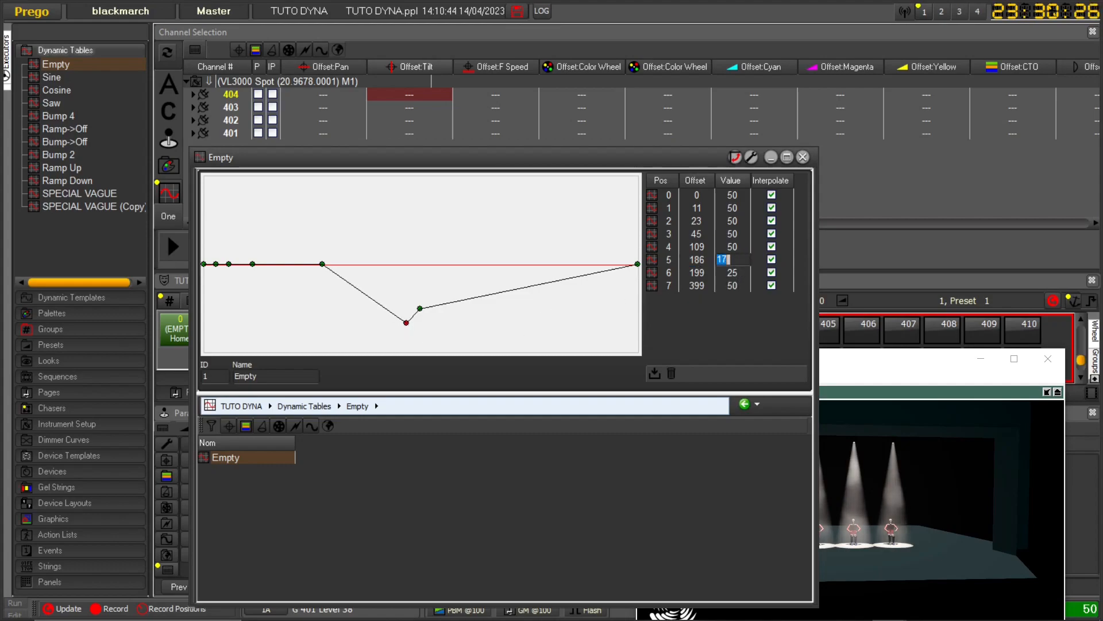
{"action": "scroll", "coordinate": [732, 260], "scroll_direction": "up", "scroll_amount": 4}
{"action": "scroll", "coordinate": [732, 259], "scroll_direction": "down", "scroll_amount": 5}
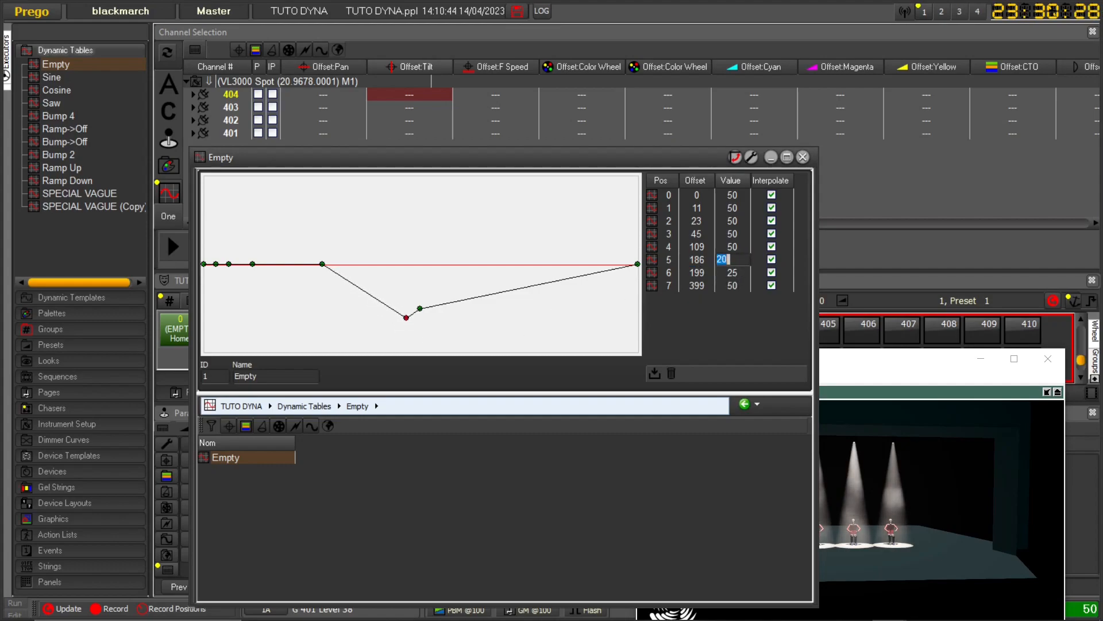
{"action": "scroll", "coordinate": [732, 260], "scroll_direction": "up", "scroll_amount": 2}
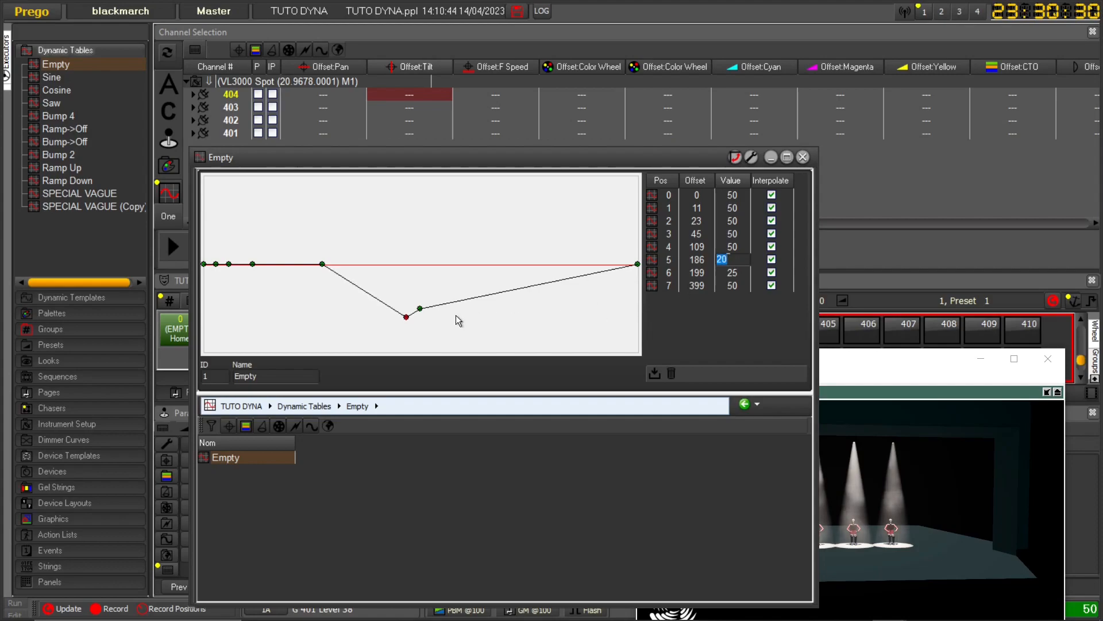
Lower the value of position 6 to 20 and the value of position 7 to 21
{"action": "left_click", "coordinate": [732, 273]}
{"action": "scroll", "coordinate": [732, 272], "scroll_direction": "down", "scroll_amount": 6}
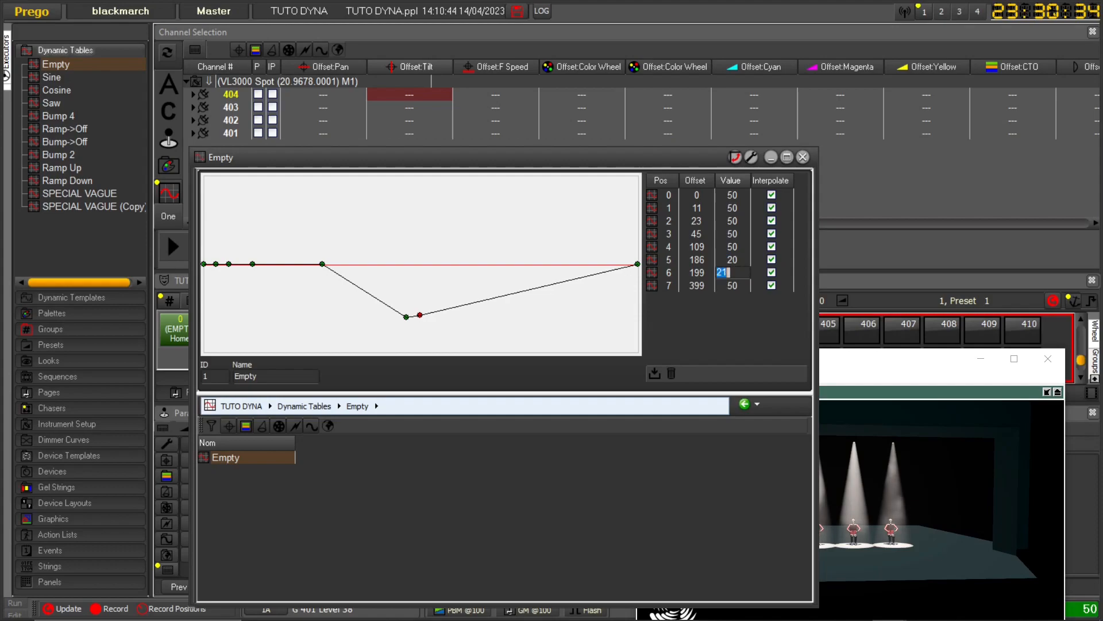
{"action": "scroll", "coordinate": [733, 272], "scroll_direction": "up", "scroll_amount": 1}
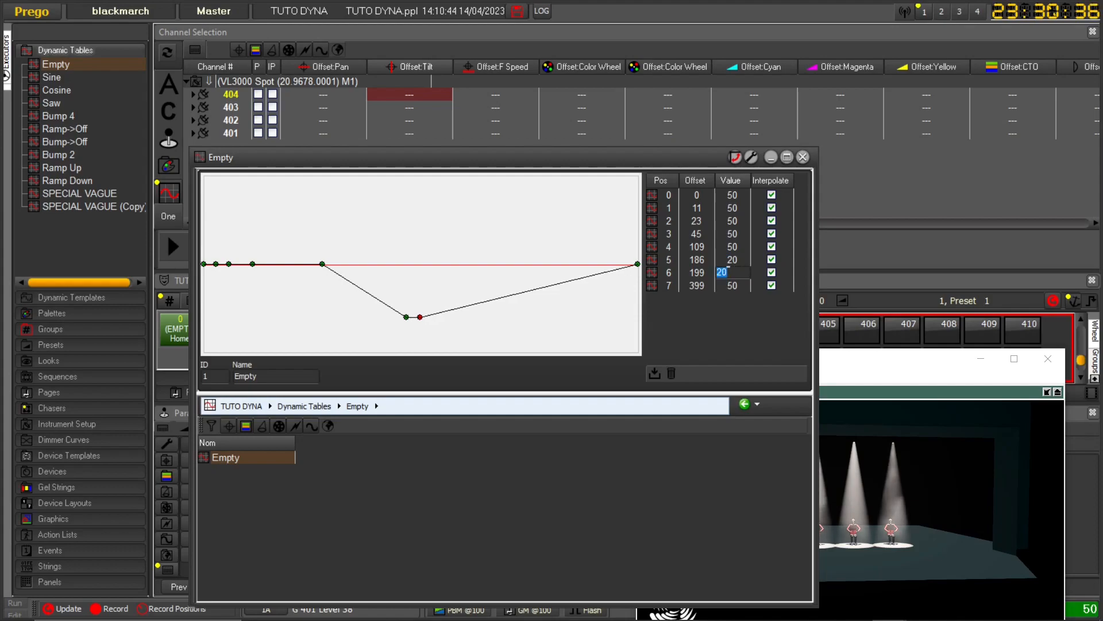
{"action": "left_click", "coordinate": [733, 286]}
{"action": "type", "text": "4521"}
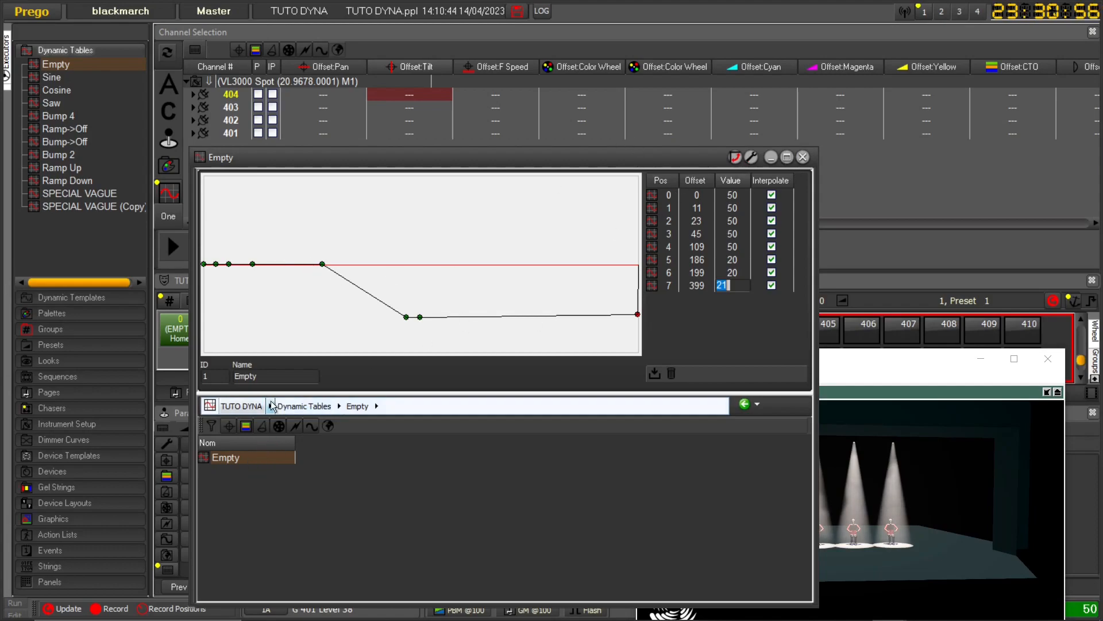
Rename the Empty dynamic table as VAGUE FACE and close its editor
{"action": "double_click", "coordinate": [265, 377]}
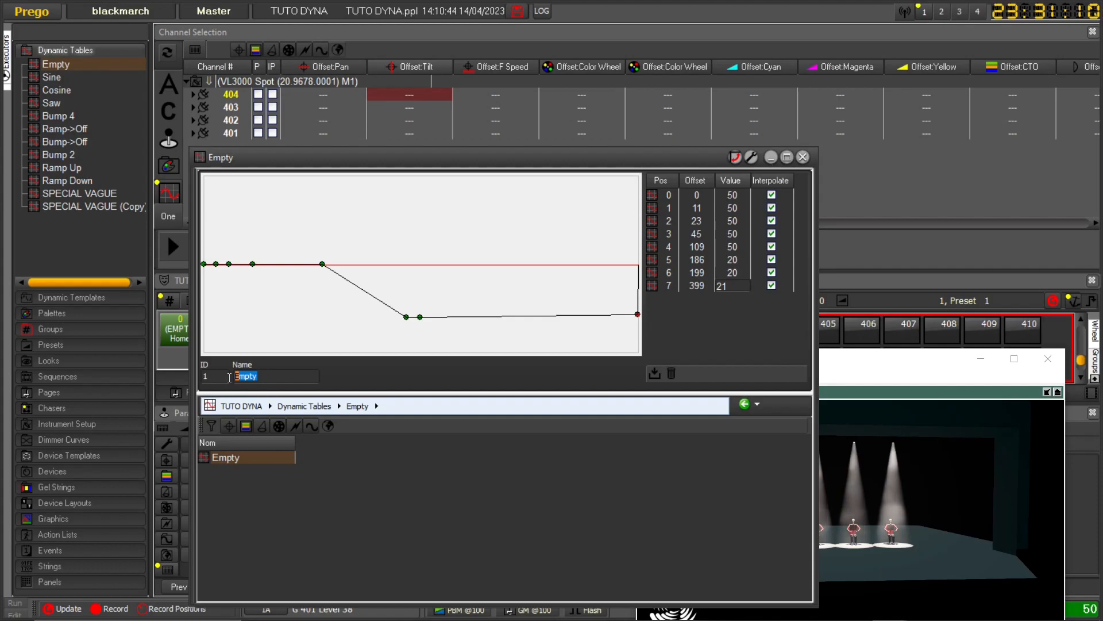
{"action": "type", "text": "VAGU"}
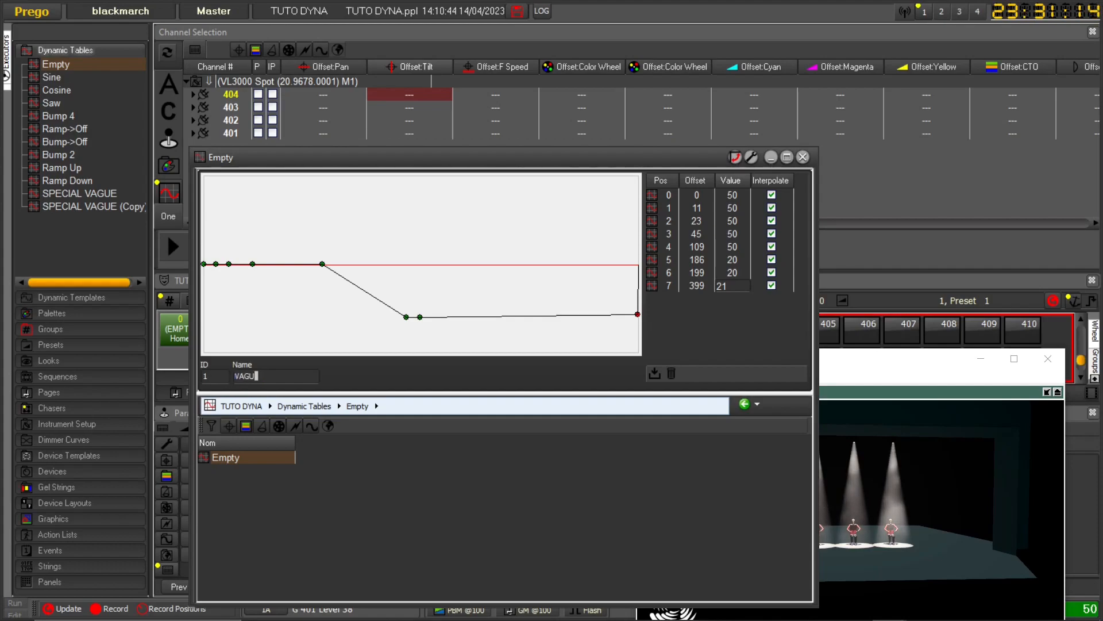
{"action": "type", "text": "E FAC"}
{"action": "key", "text": "Return"}
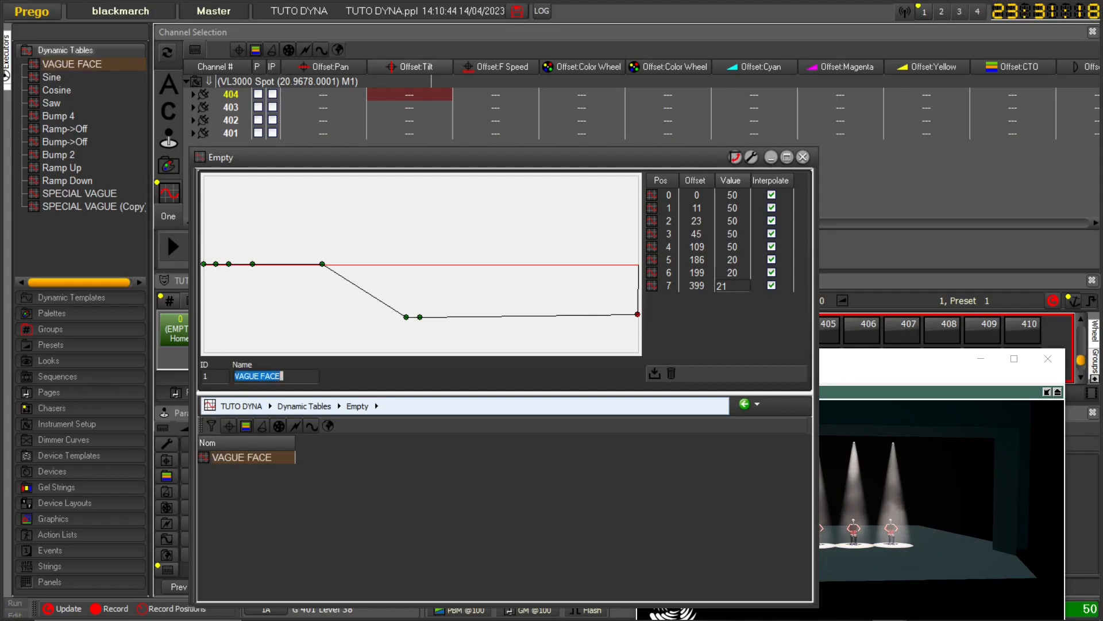
{"action": "left_click", "coordinate": [802, 156]}
Duplicate the DYNA 1 template within the Dynamic Templates
{"action": "left_click", "coordinate": [67, 52]}
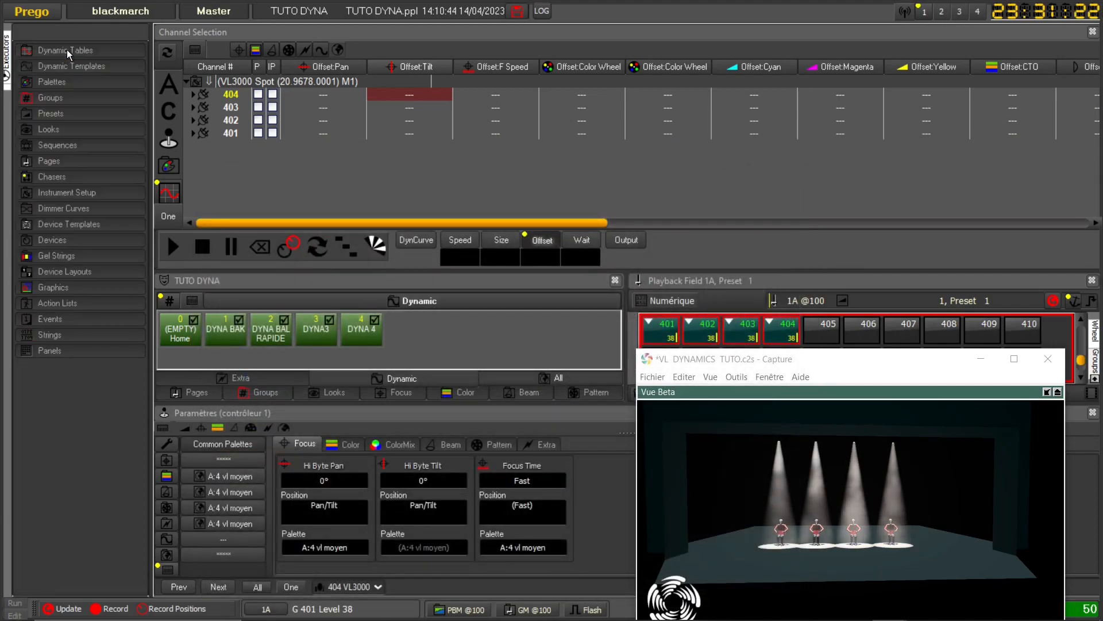
{"action": "left_click", "coordinate": [67, 66]}
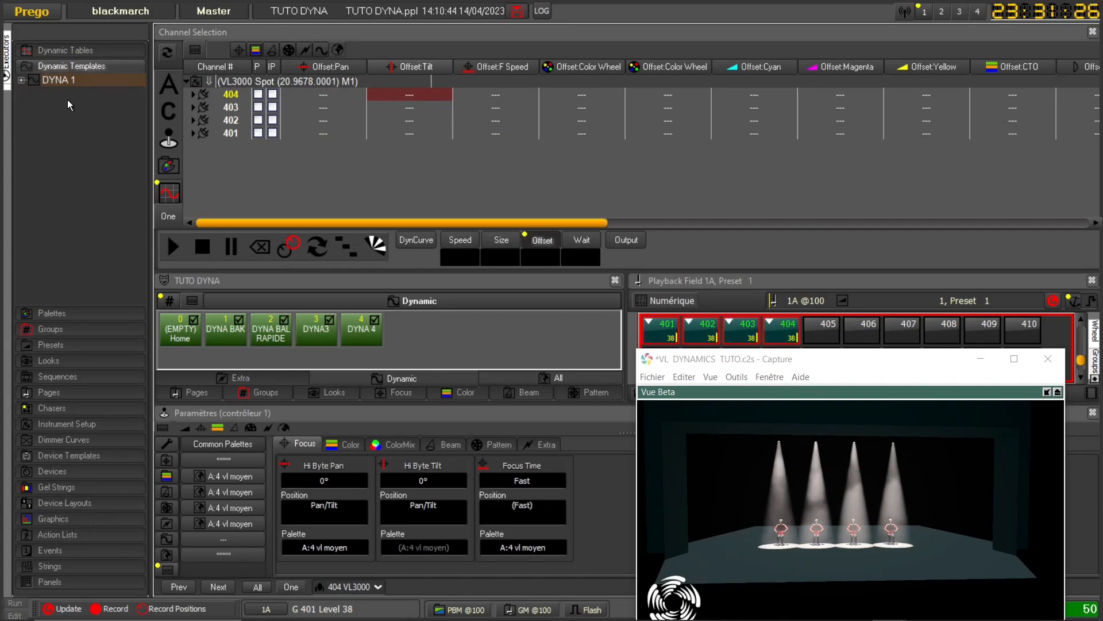
{"action": "left_click", "coordinate": [50, 82]}
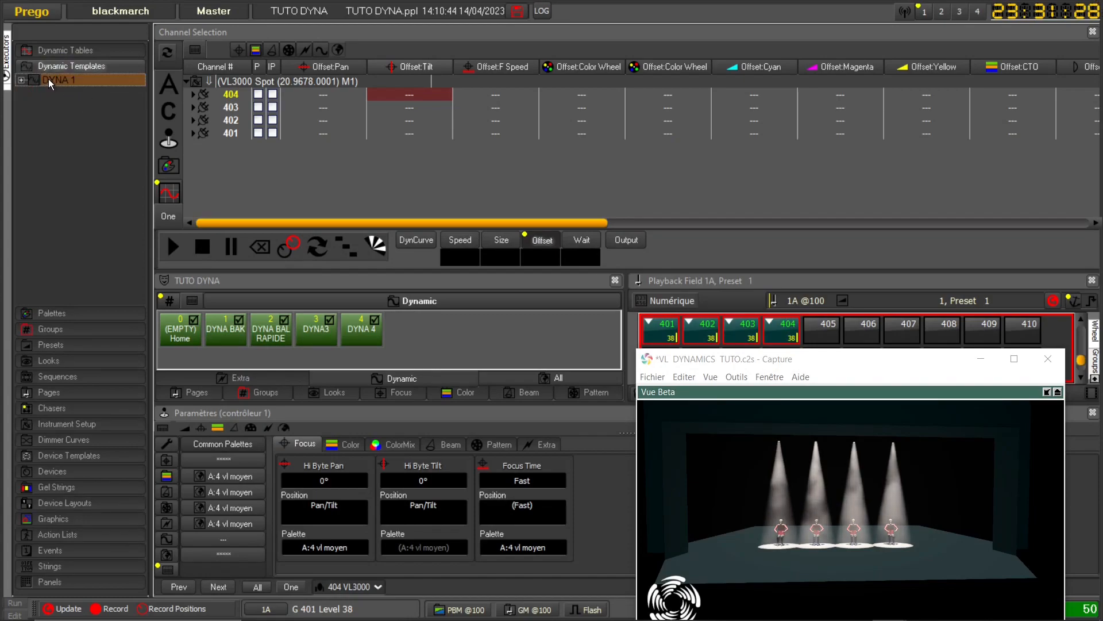
{"action": "right_click", "coordinate": [54, 122]}
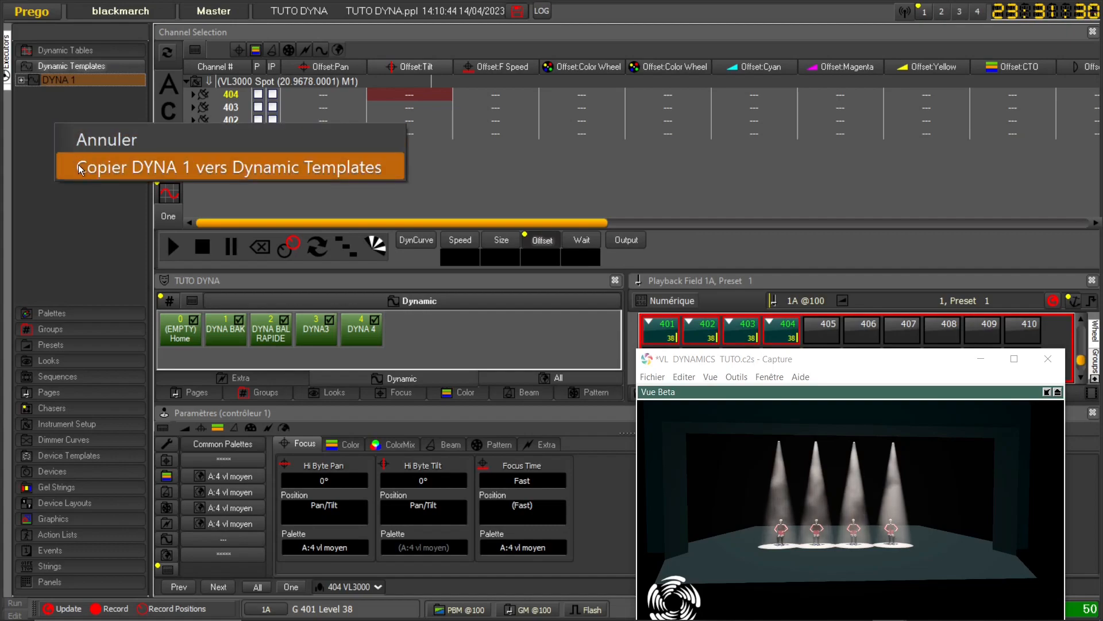
{"action": "left_click", "coordinate": [78, 164]}
Assign the VAGUE FACE table to the Tilt part of the DYNA 1 (Copy) template and close its editor
{"action": "double_click", "coordinate": [58, 93]}
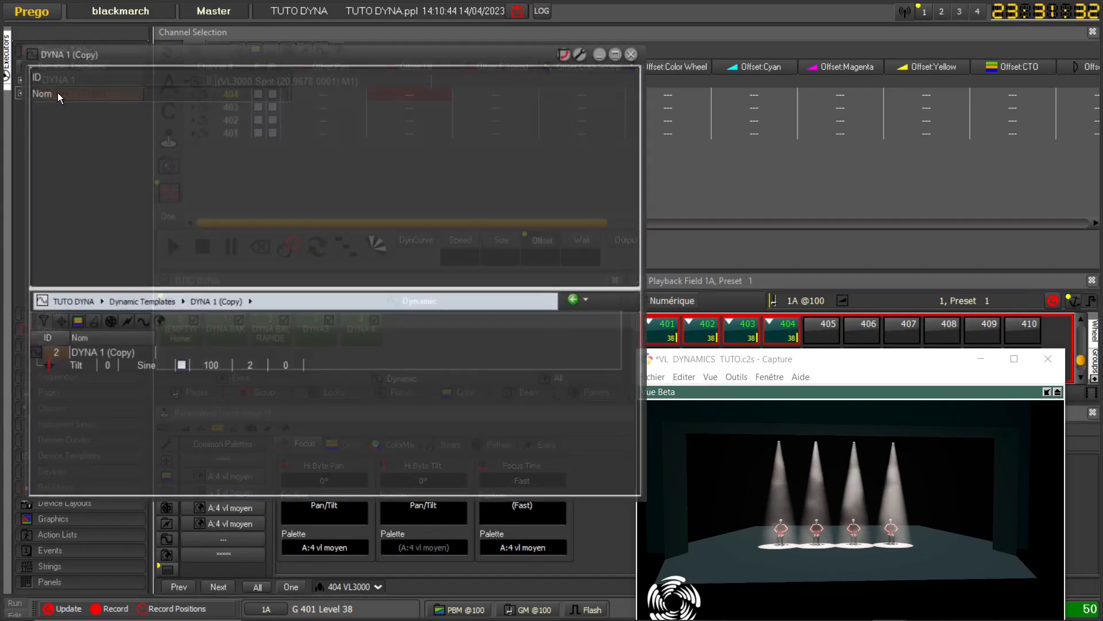
{"action": "left_click", "coordinate": [150, 367]}
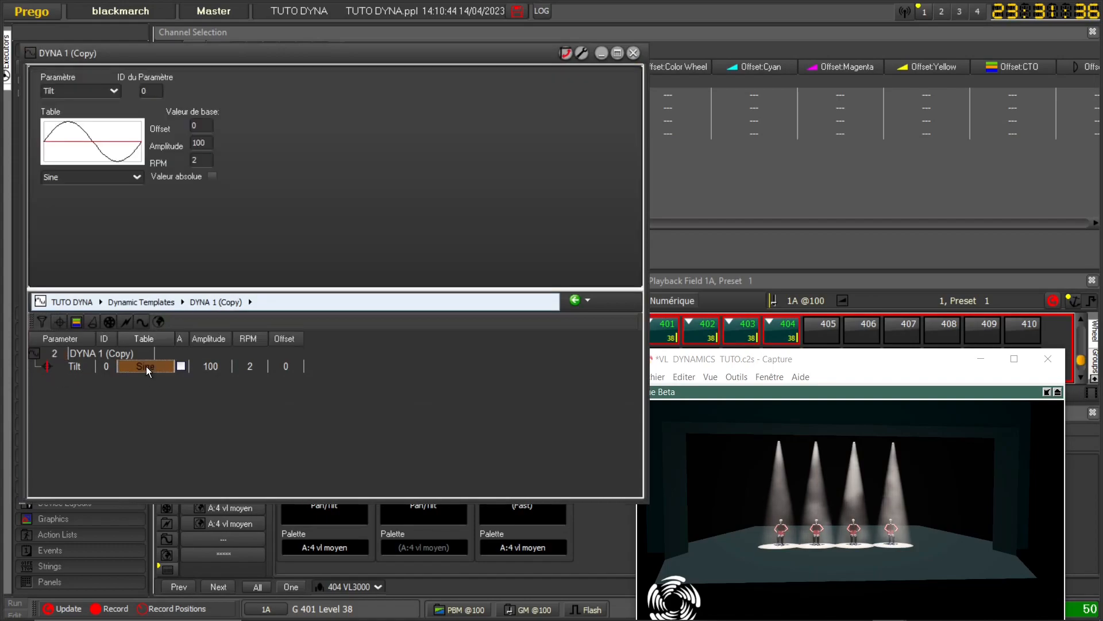
{"action": "left_click", "coordinate": [150, 367]}
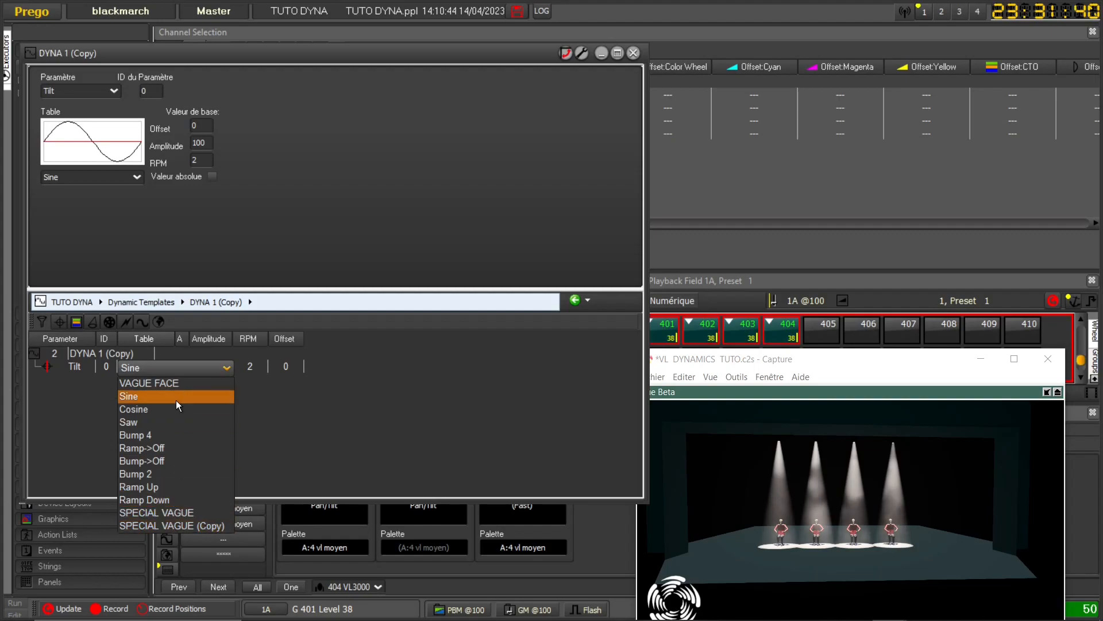
{"action": "left_click", "coordinate": [173, 385]}
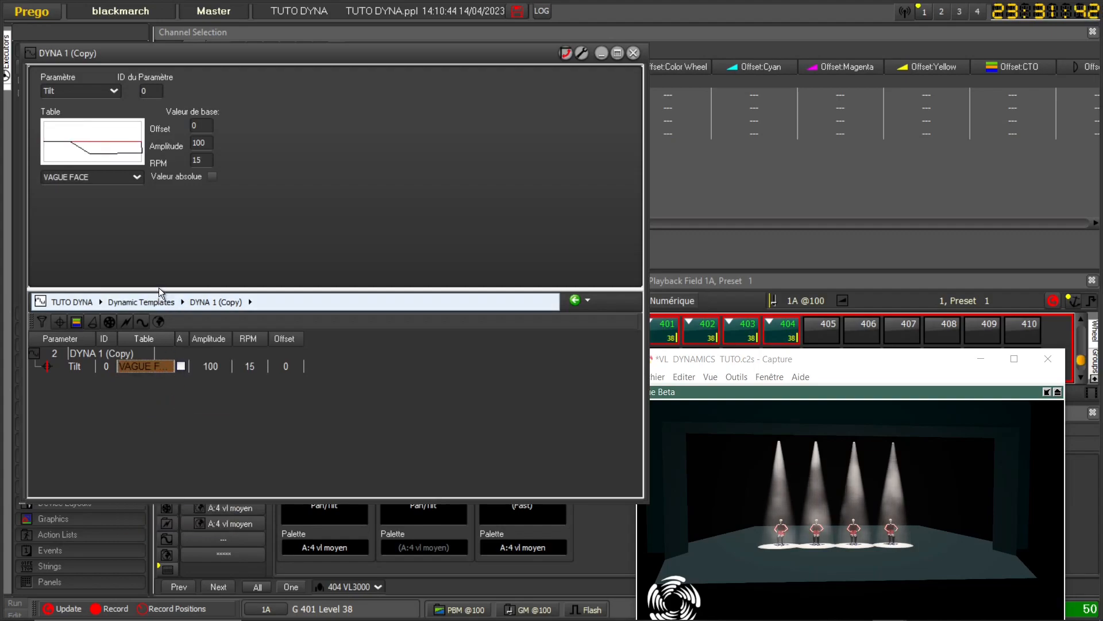
{"action": "left_click", "coordinate": [633, 52]}
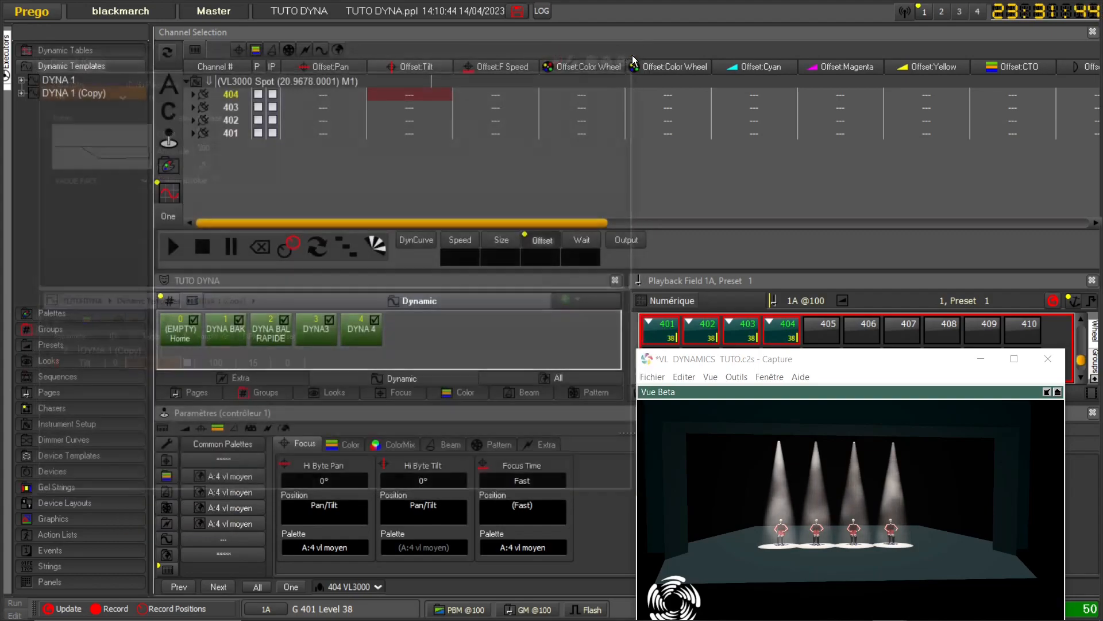
Rename the DYNA 1 (Copy) dynamic template as VAGUE FACE and close its editor
{"action": "right_click", "coordinate": [69, 94]}
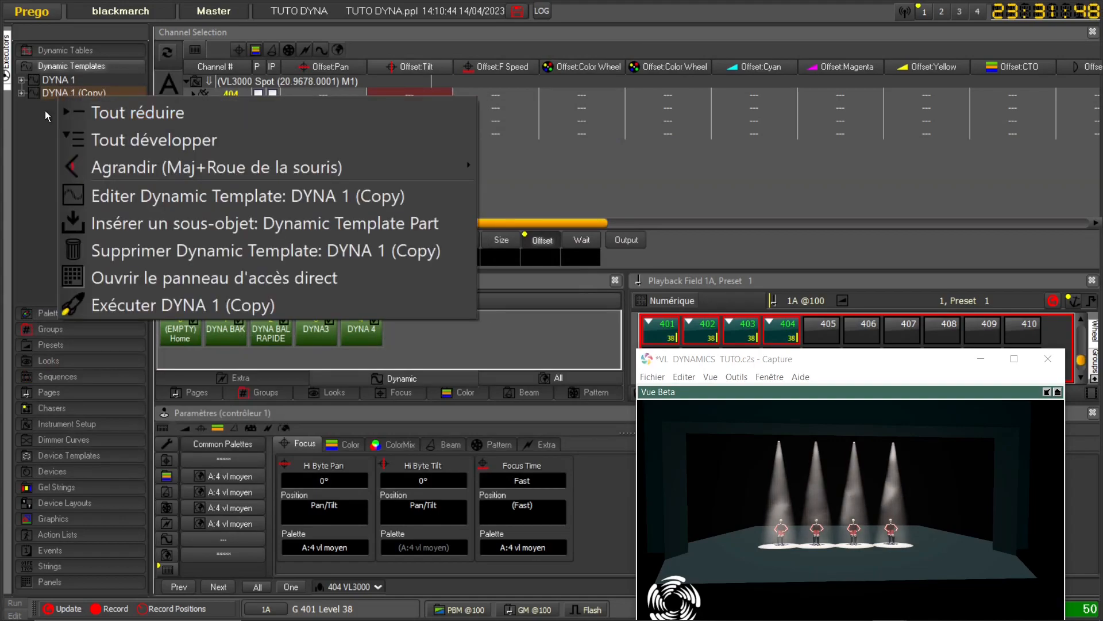
{"action": "left_click", "coordinate": [45, 109]}
{"action": "double_click", "coordinate": [46, 97]}
{"action": "left_click", "coordinate": [146, 371]}
{"action": "left_click", "coordinate": [147, 370]}
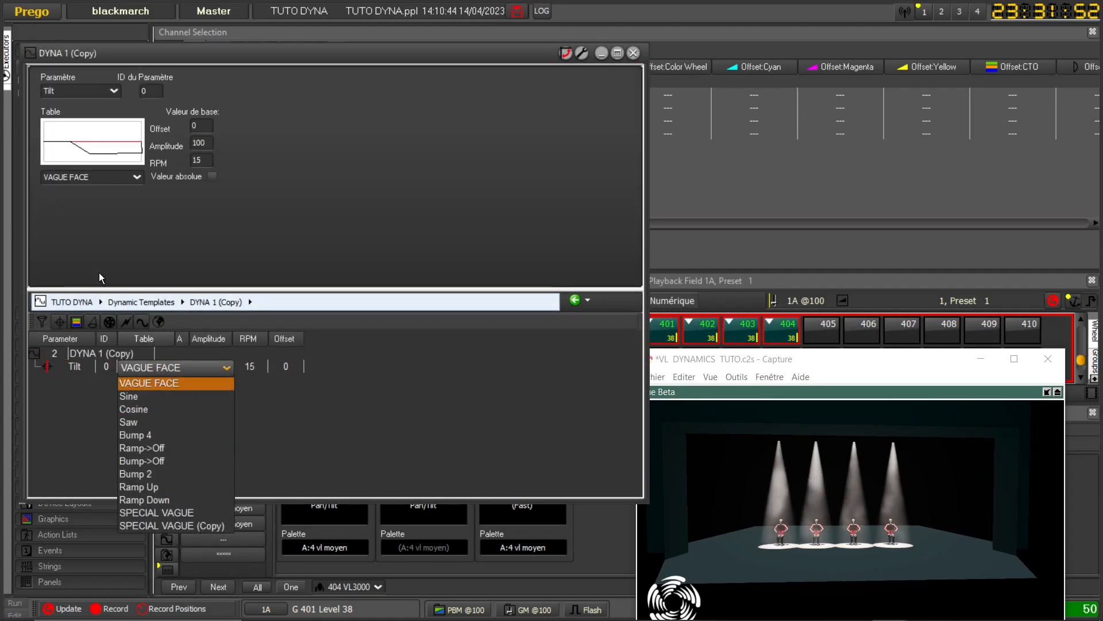
{"action": "left_click", "coordinate": [86, 249]}
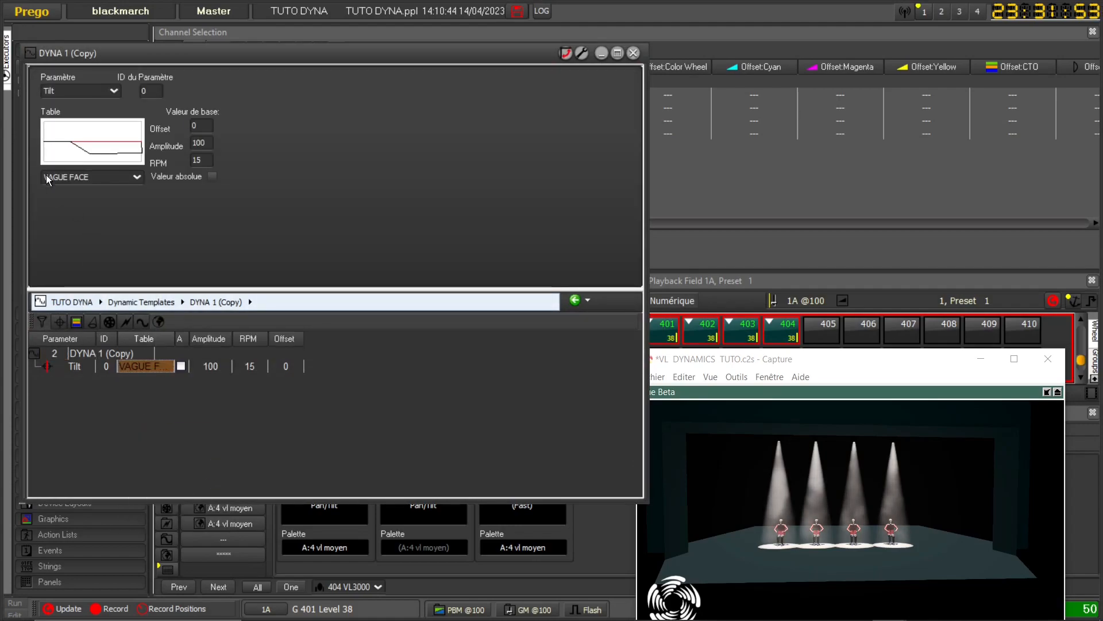
{"action": "double_click", "coordinate": [86, 353]}
{"action": "type", "text": "V"}
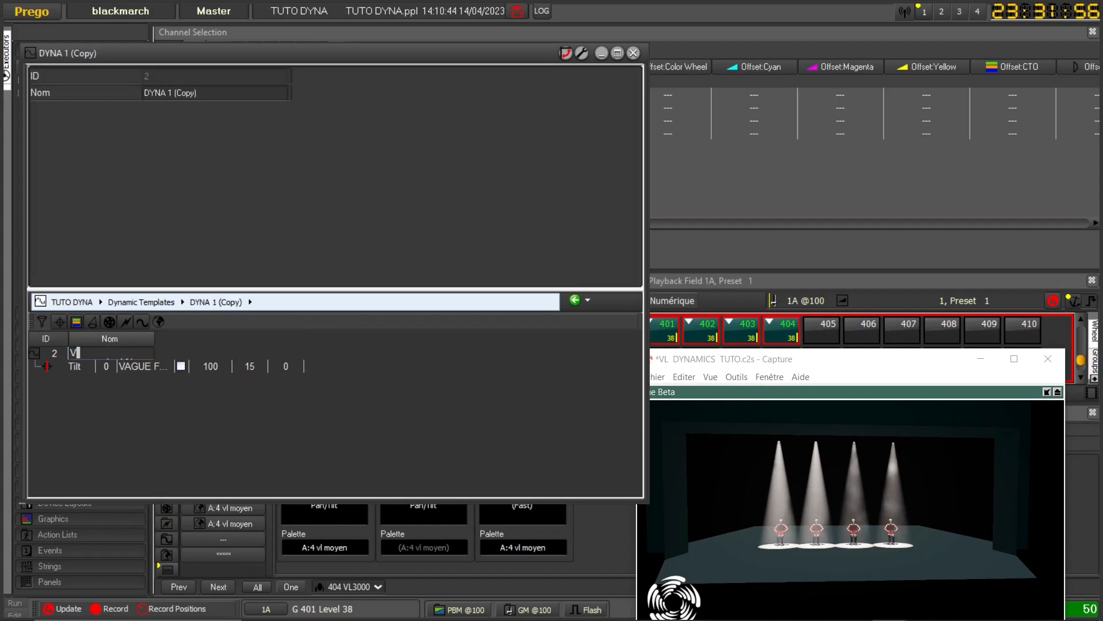
{"action": "type", "text": "AGU"}
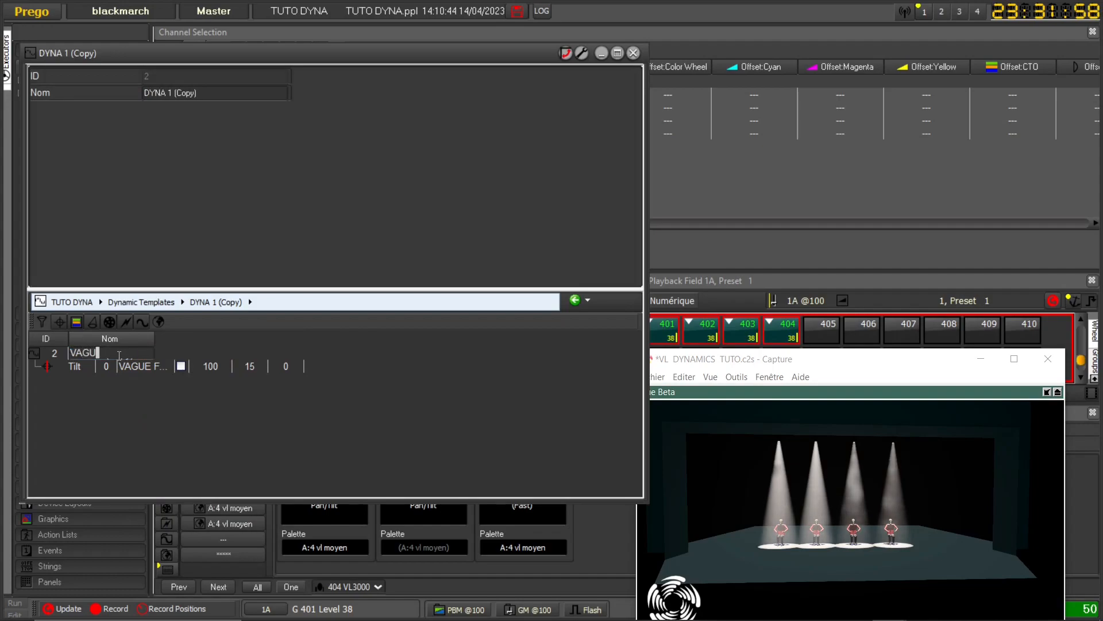
{"action": "type", "text": "E FACE"}
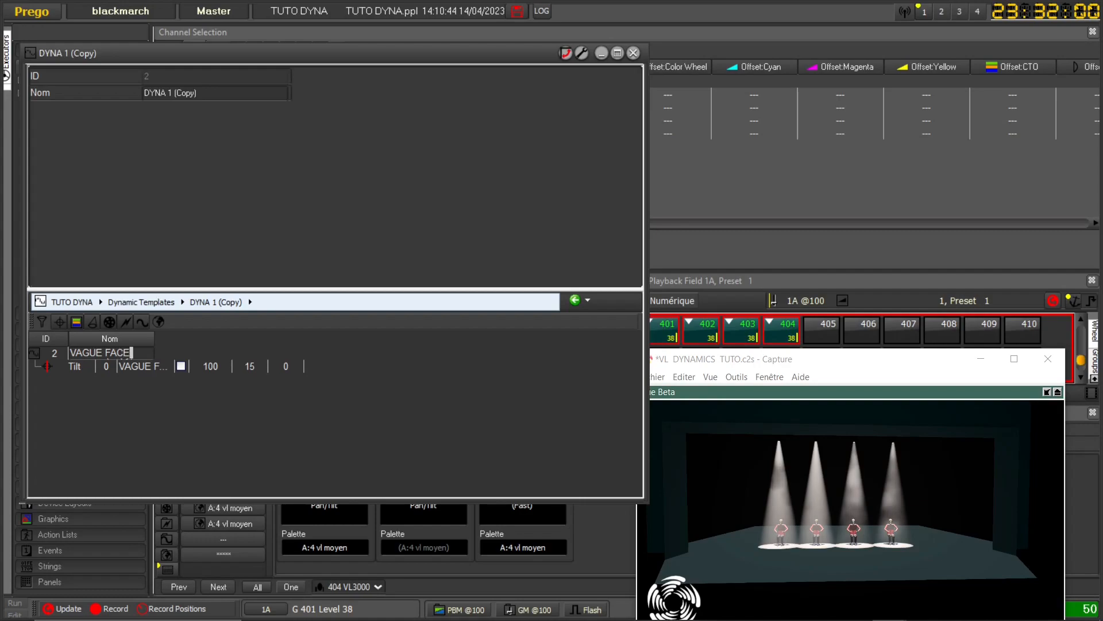
{"action": "key", "text": "Return"}
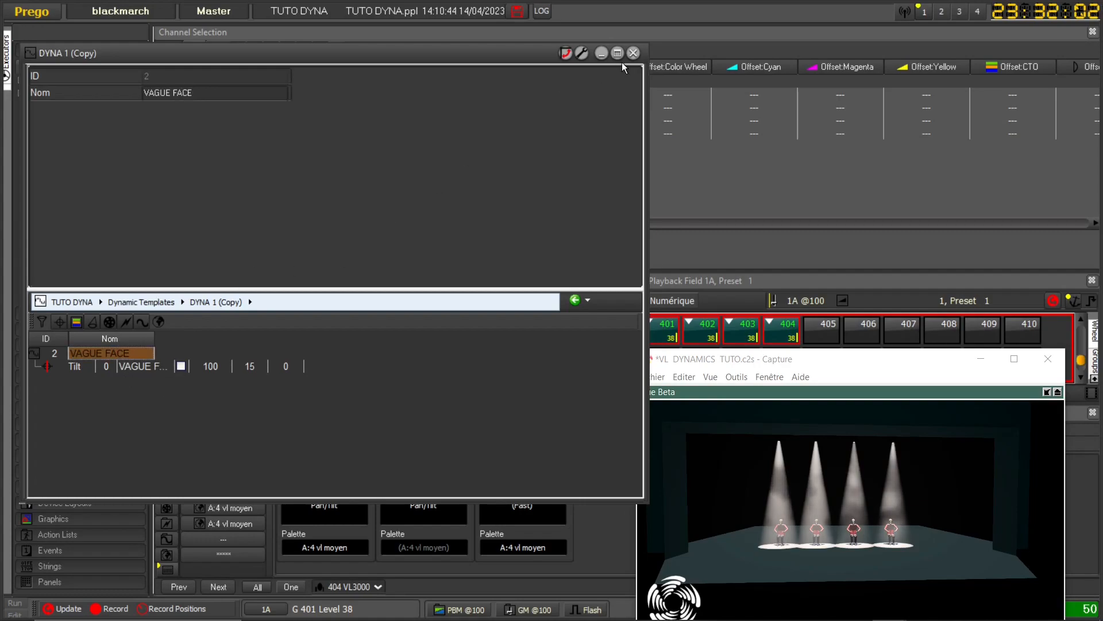
{"action": "left_click", "coordinate": [634, 53]}
Execute the VAGUE FACE dynamic template on channel 401 only
{"action": "right_click", "coordinate": [57, 94]}
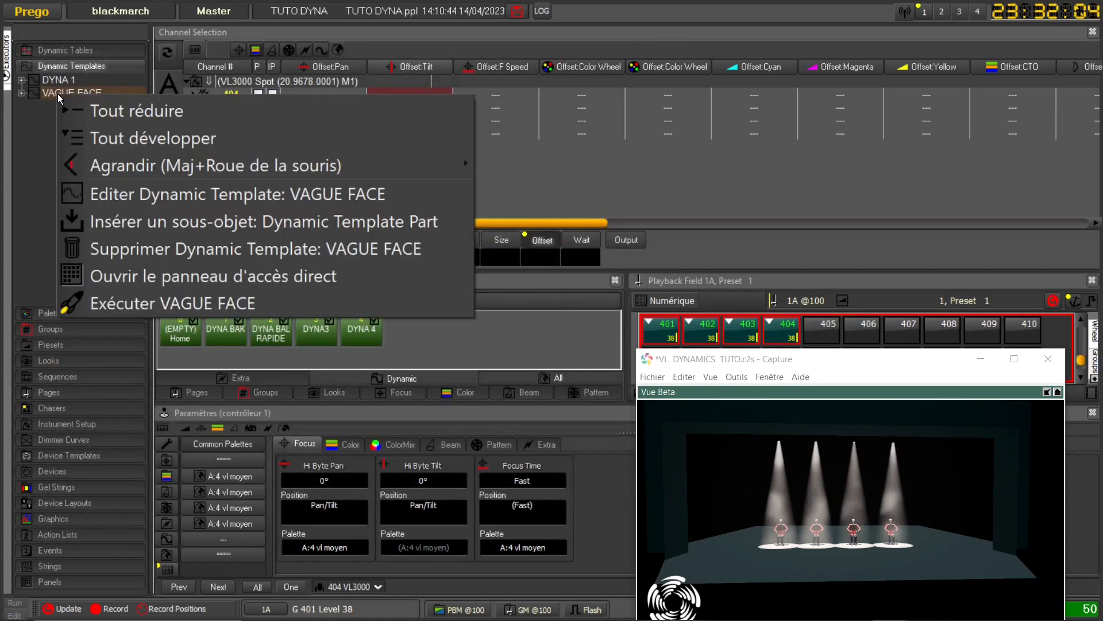
{"action": "left_click", "coordinate": [137, 309]}
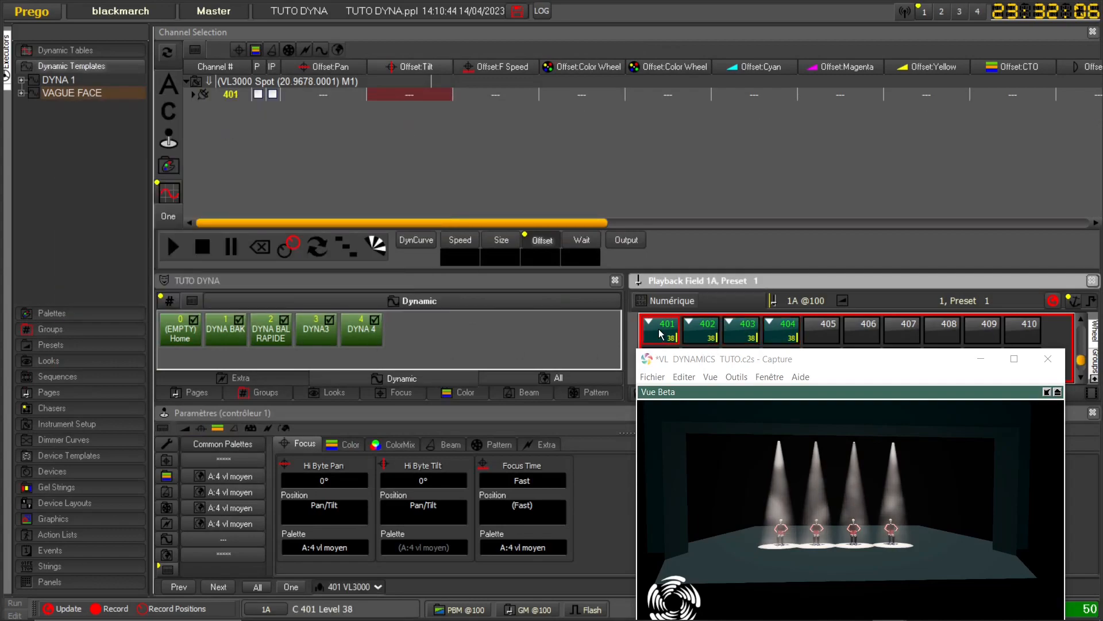
{"action": "right_click", "coordinate": [65, 96]}
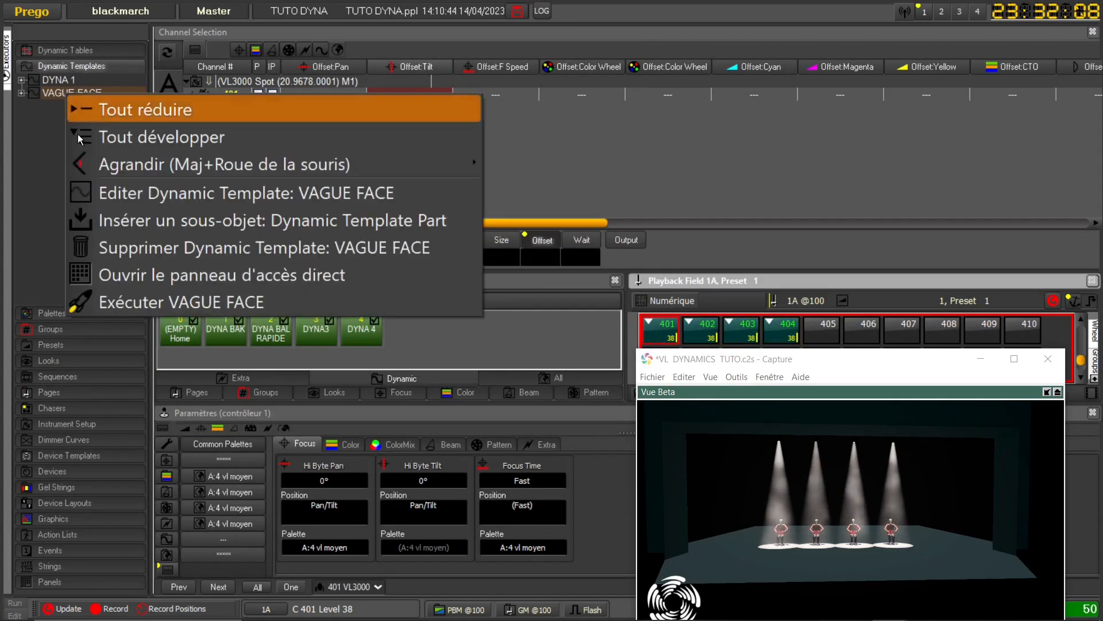
{"action": "left_click", "coordinate": [135, 295]}
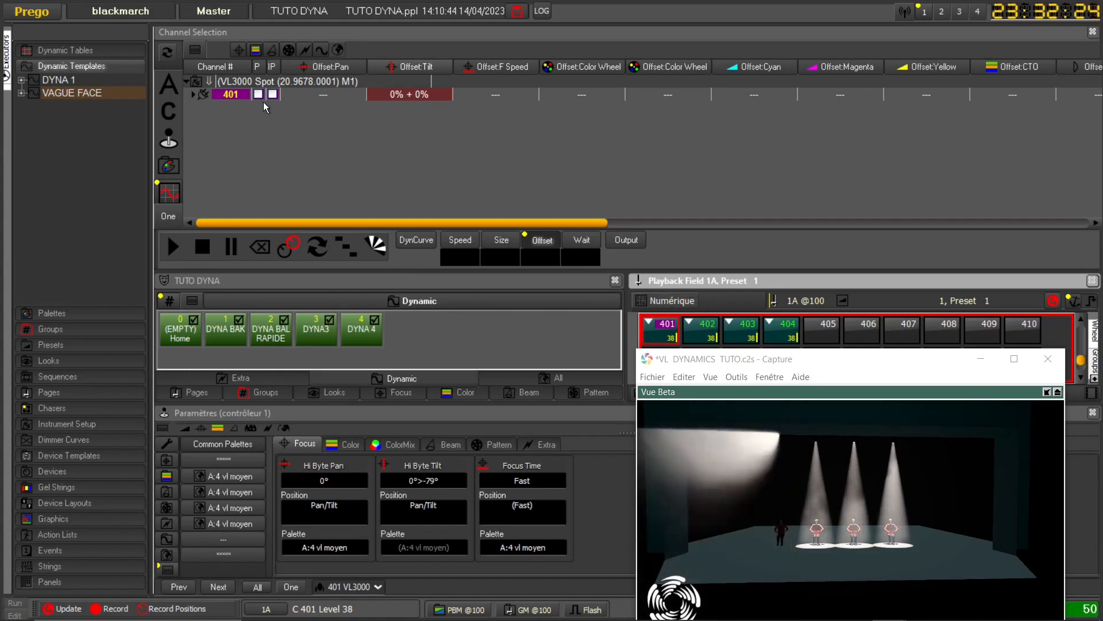
Set the value of position 7 in the VAGUE FACE dynamic table to 20 to flatten the end of the curve
{"action": "left_click", "coordinate": [57, 52]}
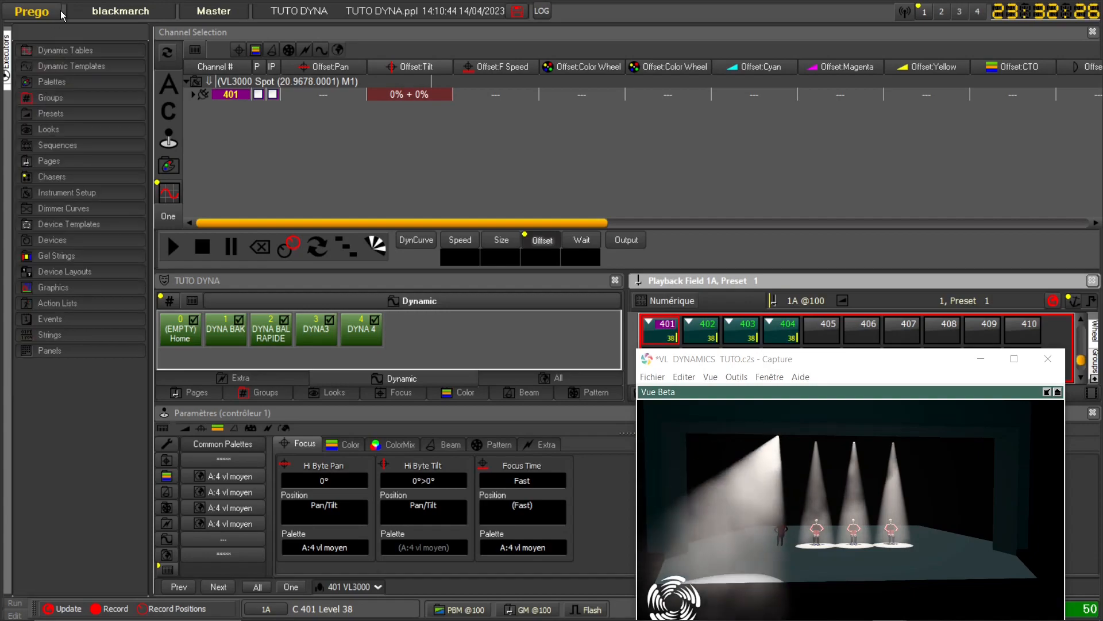
{"action": "left_click", "coordinate": [58, 51]}
{"action": "left_click_drag", "start_coordinate": [63, 167], "coordinate": [78, 205]}
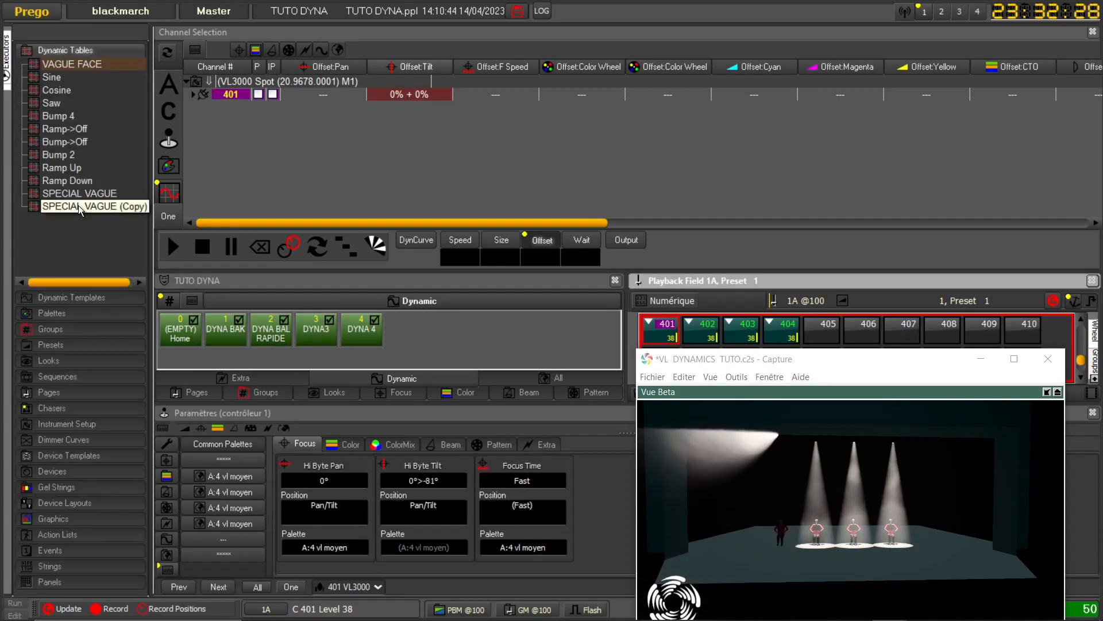
{"action": "double_click", "coordinate": [67, 64]}
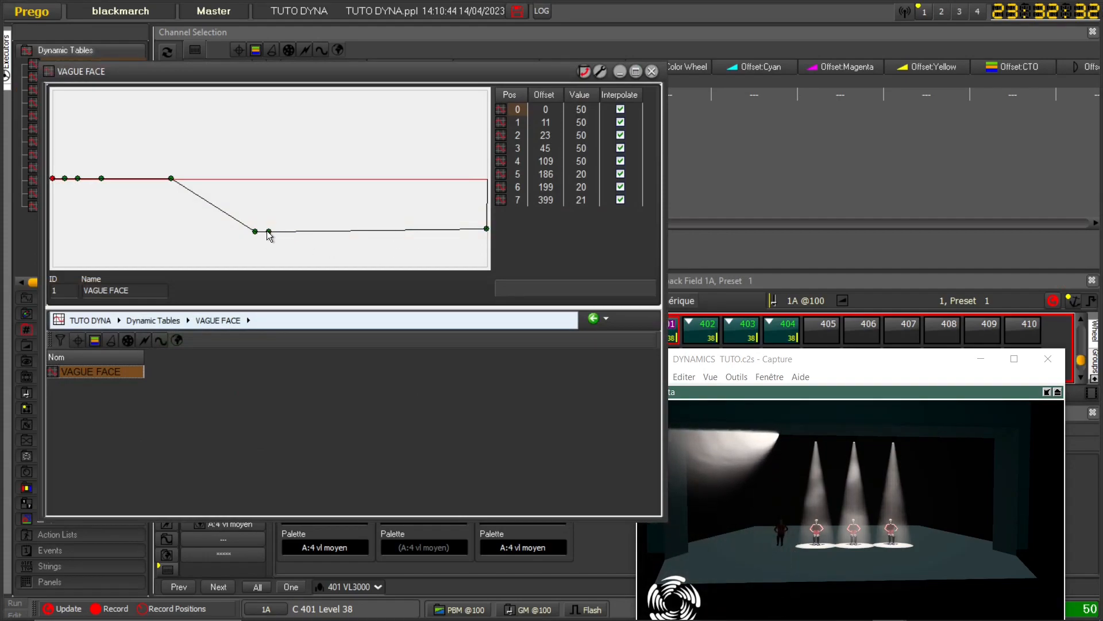
{"action": "double_click", "coordinate": [585, 201]}
{"action": "type", "text": "20"}
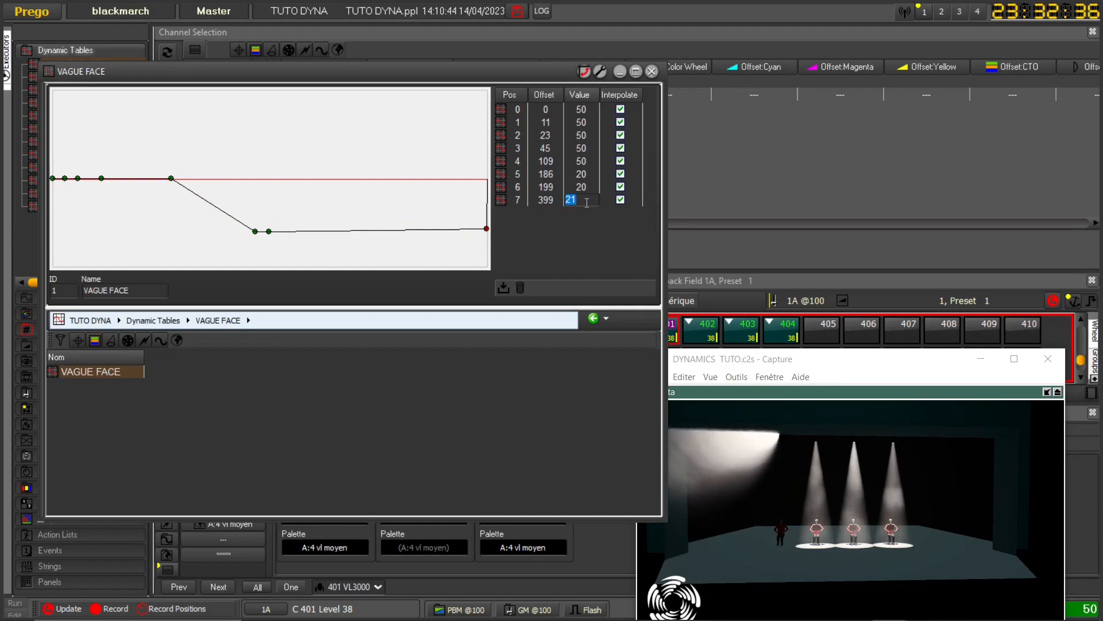
{"action": "key", "text": "Return"}
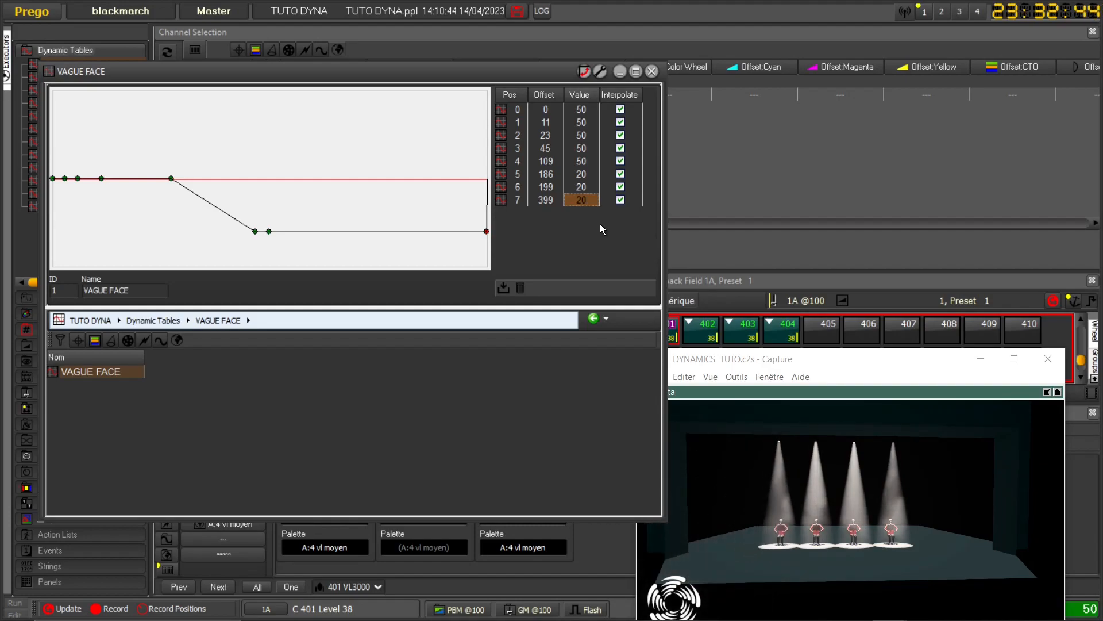
Close the VAGUE FACE table editor, duplicate that table within Dynamic Tables and open the copy for editing
{"action": "left_click", "coordinate": [652, 71]}
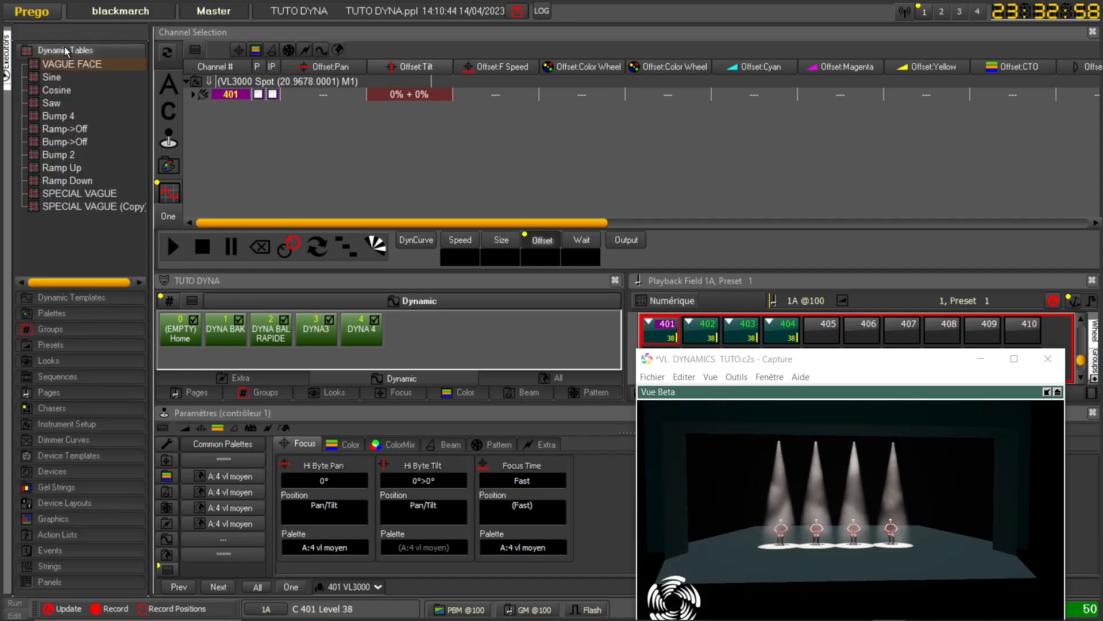
{"action": "right_click", "coordinate": [71, 238]}
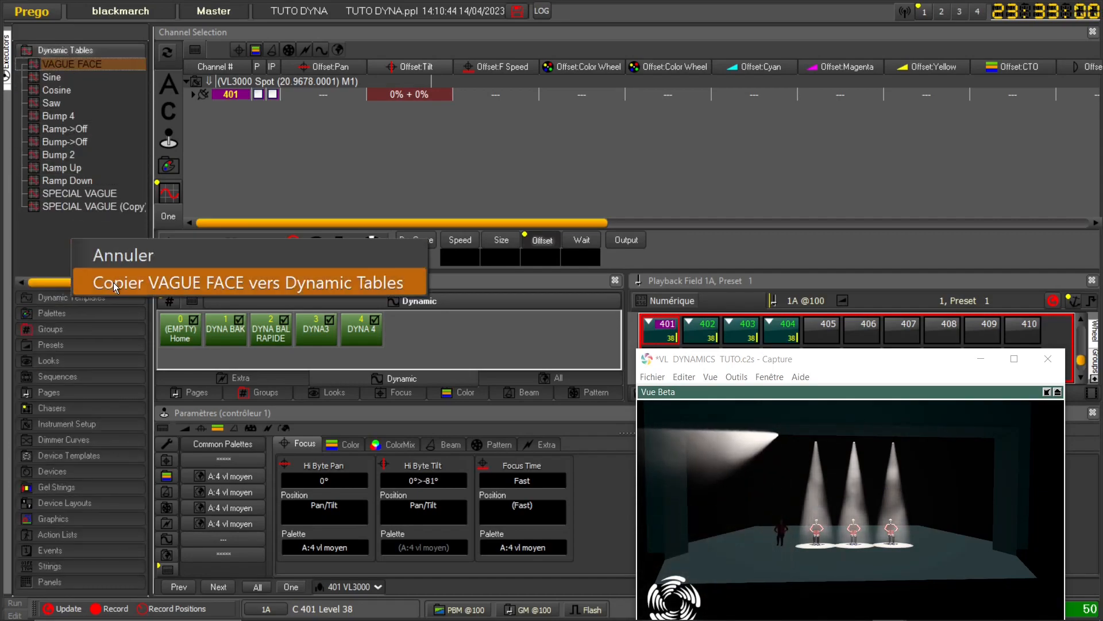
{"action": "left_click", "coordinate": [123, 285]}
{"action": "double_click", "coordinate": [92, 224]}
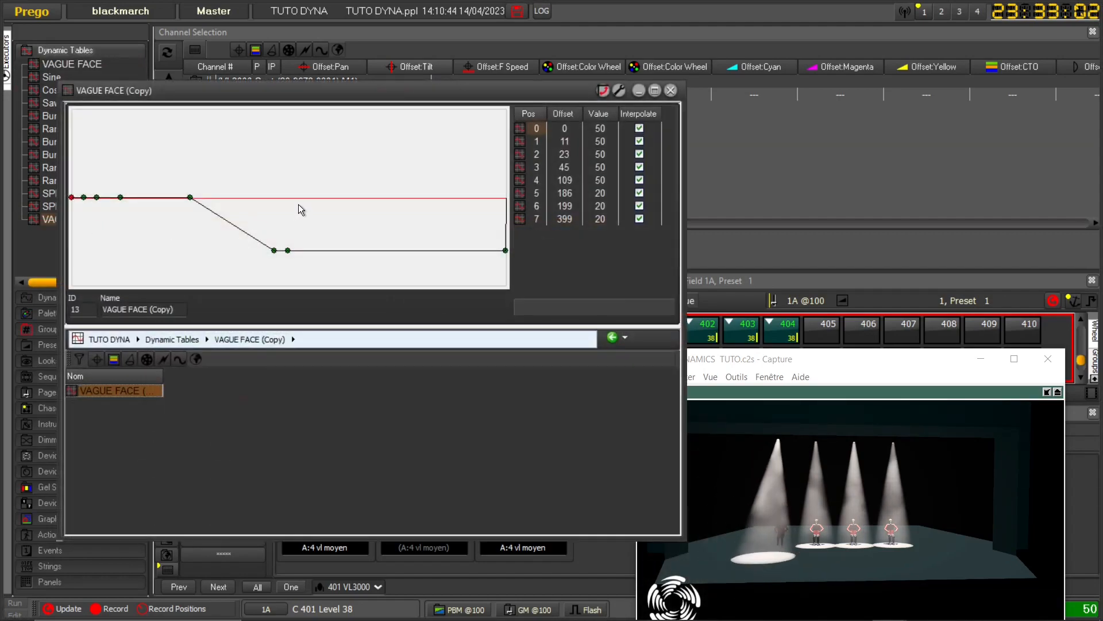
Rename the copied dynamic table as VAGUE FACE DIM
{"action": "left_click", "coordinate": [177, 309]}
{"action": "key", "text": "BackSpace"}
{"action": "key", "text": "BackSpace"}
{"action": "key", "text": "BackSpace"}
{"action": "key", "text": "BackSpace"}
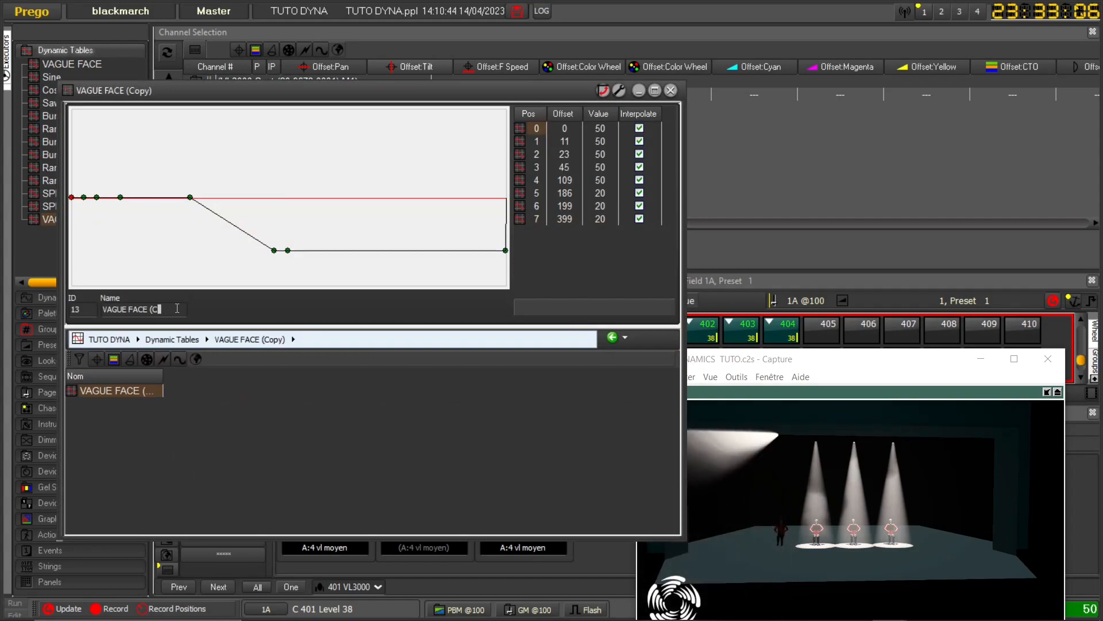
{"action": "type", "text": "DIM"}
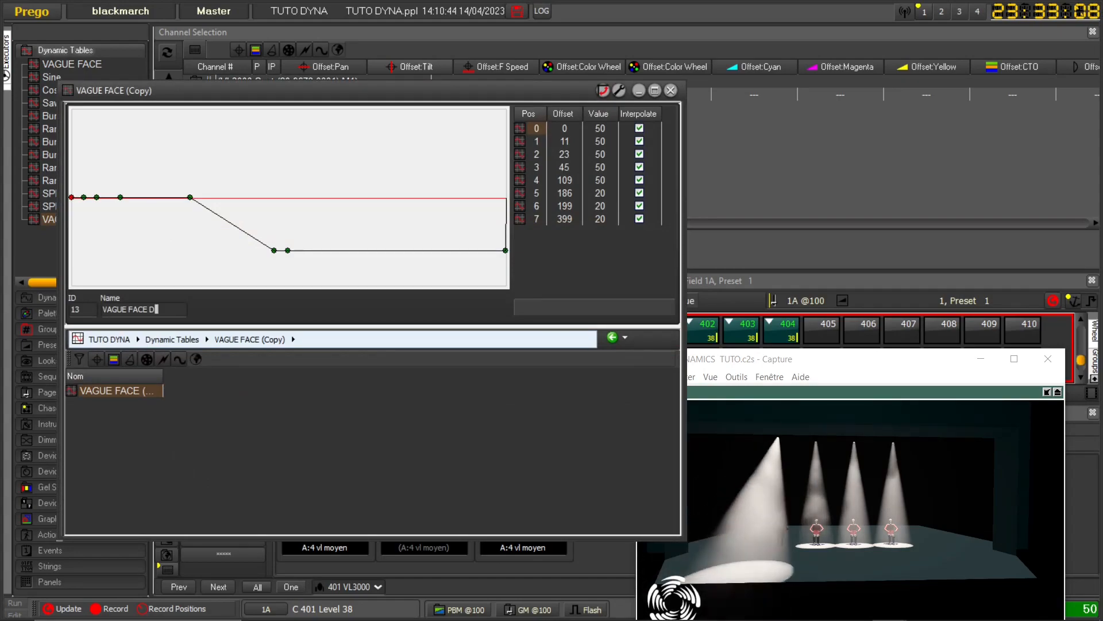
{"action": "left_click", "coordinate": [205, 394]}
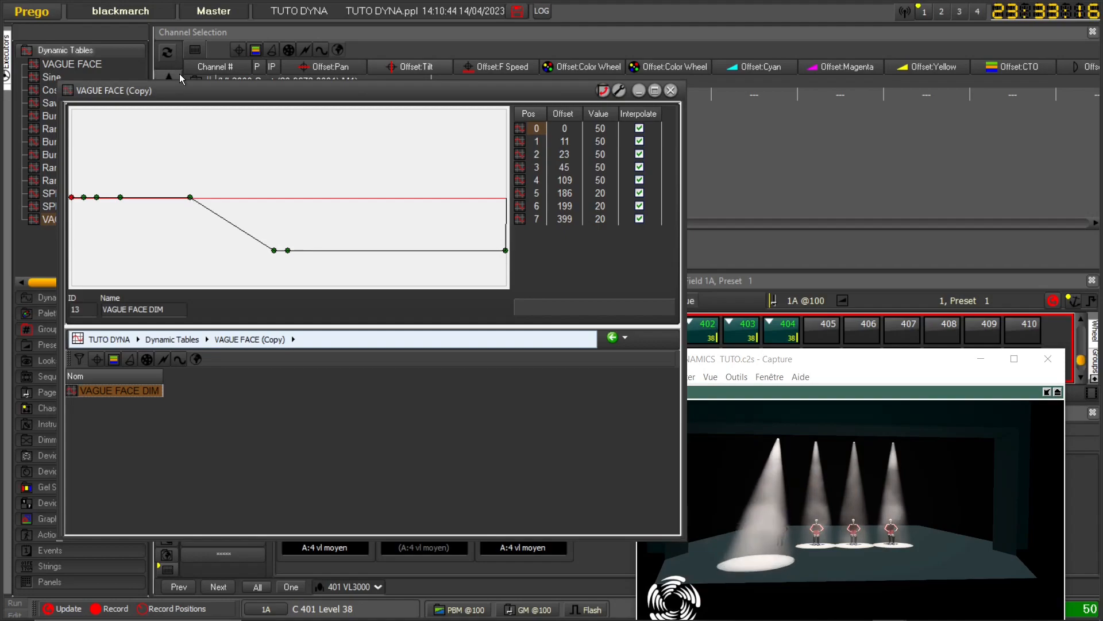
Set the values of positions 0 to 3 in the VAGUE FACE DIM table to 0
{"action": "left_click_drag", "start_coordinate": [183, 99], "coordinate": [350, 68]}
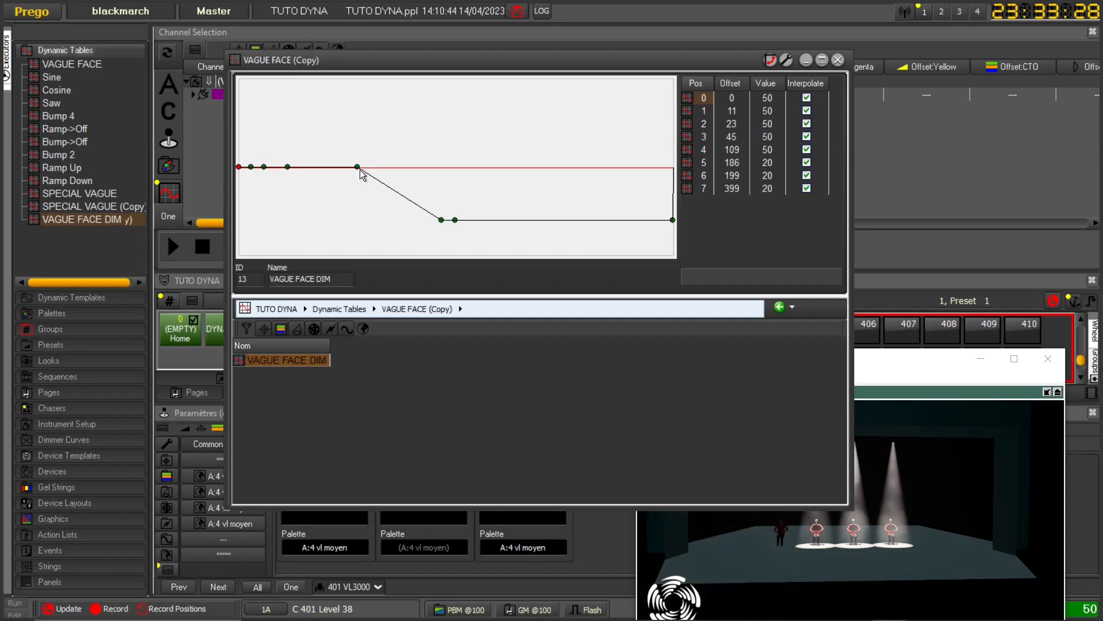
{"action": "left_click", "coordinate": [779, 100]}
{"action": "type", "text": "0"}
{"action": "key", "text": "Return"}
{"action": "left_click_drag", "start_coordinate": [774, 113], "coordinate": [777, 156]}
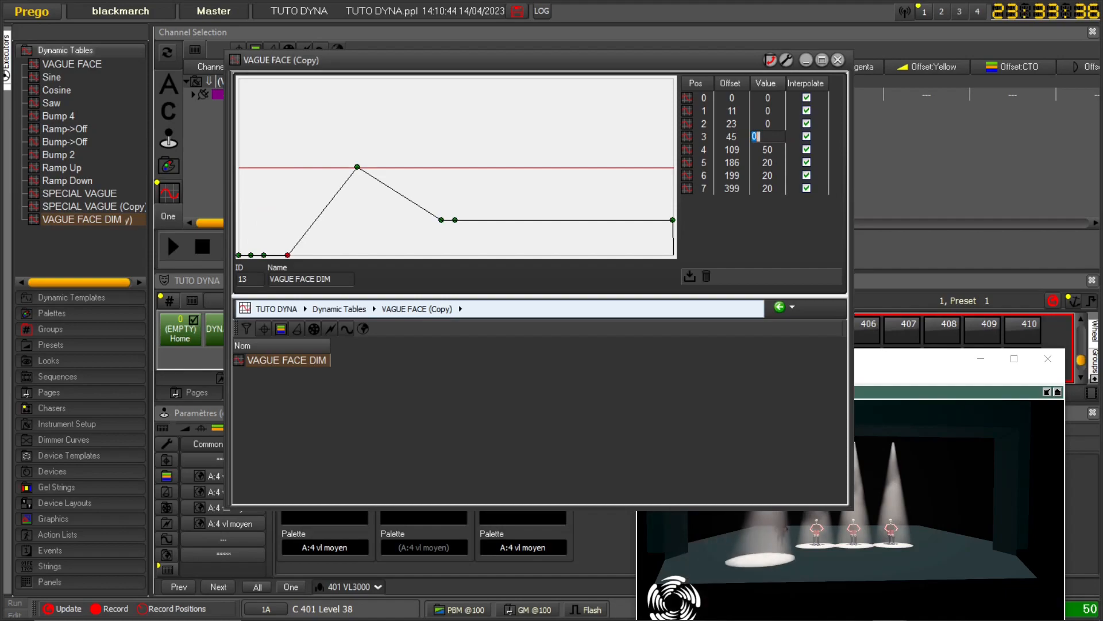
Try a value of 7 for position 3 of the VAGUE FACE DIM table
{"action": "type", "text": "1"}
{"action": "key", "text": "Return"}
{"action": "left_click", "coordinate": [769, 138]}
{"action": "type", "text": "7"}
{"action": "key", "text": "Return"}
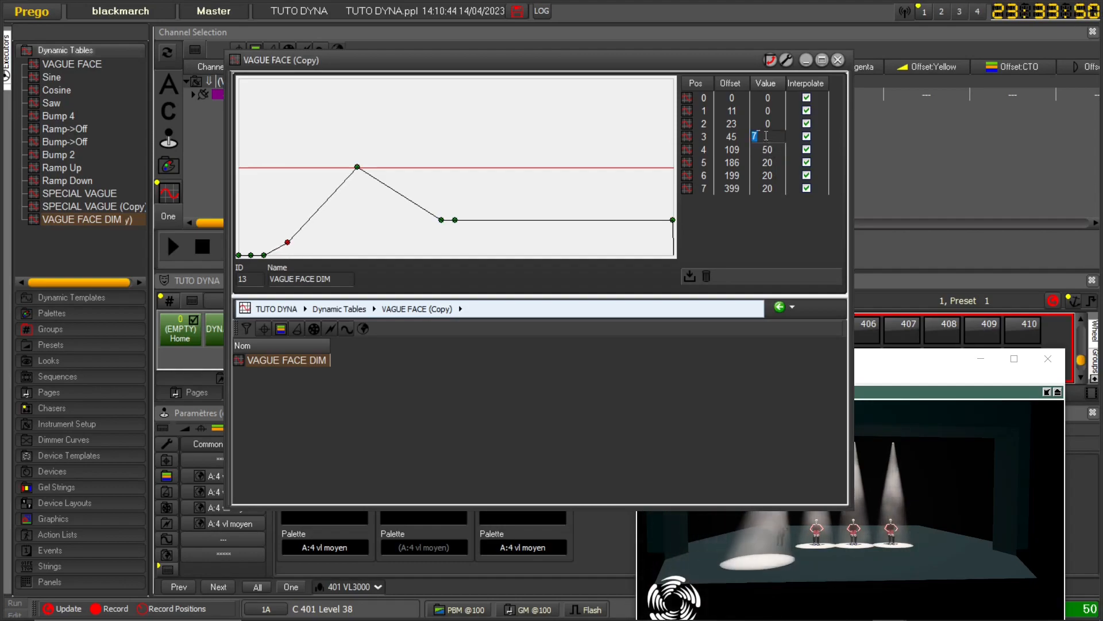
Set the values of positions 3 and 4 in the VAGUE FACE DIM table to 0
{"action": "type", "text": "0"}
{"action": "key", "text": "Return"}
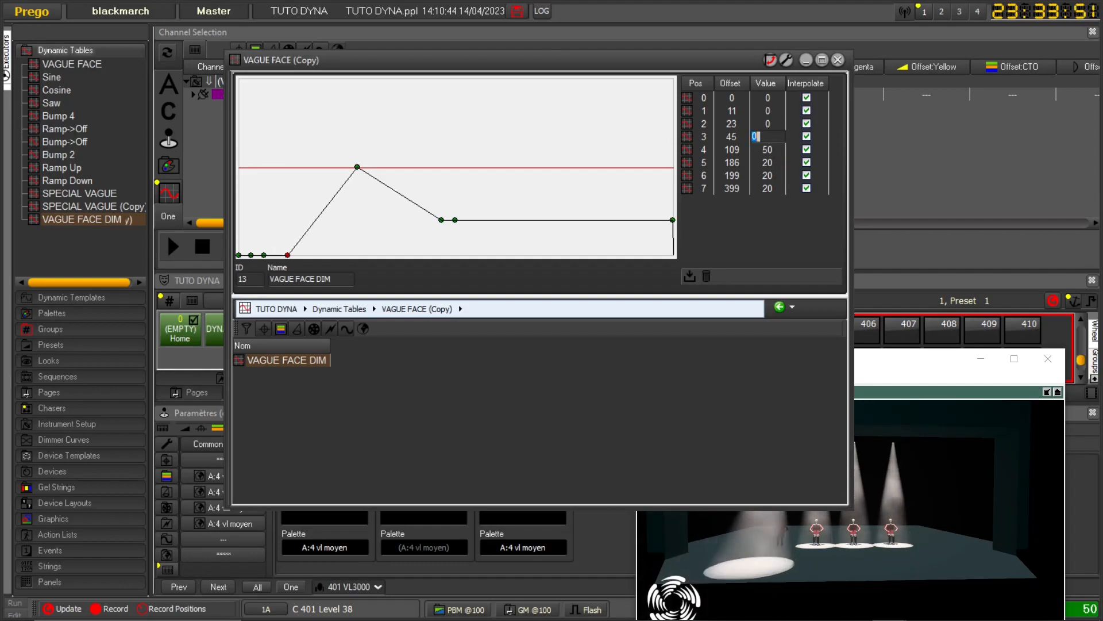
{"action": "left_click", "coordinate": [768, 150]}
{"action": "type", "text": "0"}
{"action": "key", "text": "Return"}
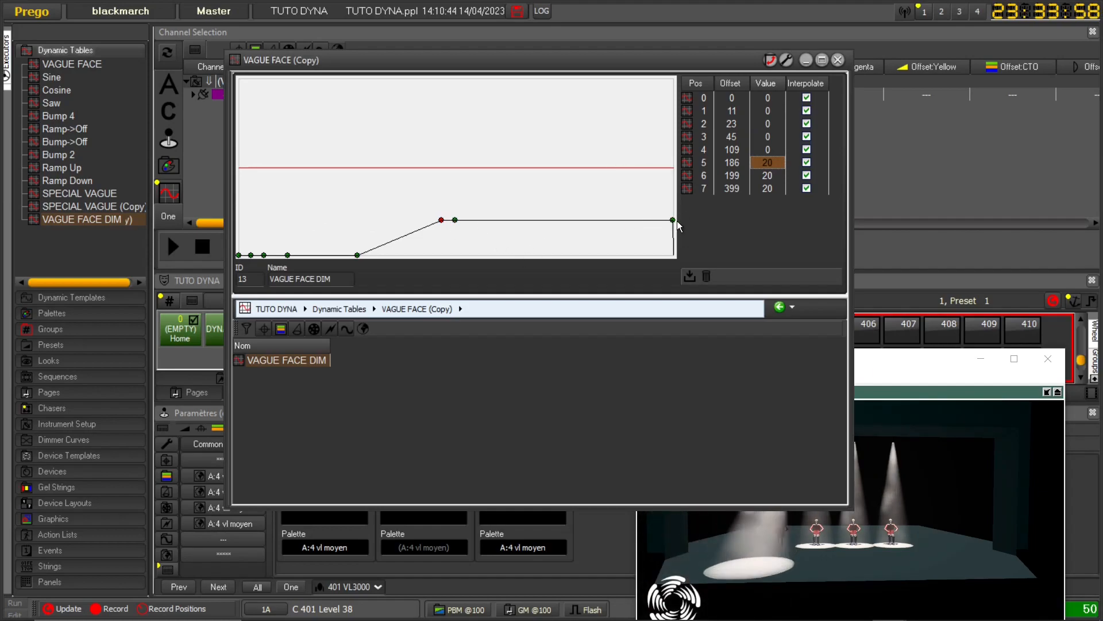
Set the values of positions 5, 6 and 7 to 28, 34 and 100, and close the table editor
{"action": "left_click", "coordinate": [768, 168]}
{"action": "scroll", "coordinate": [769, 168], "scroll_direction": "up", "scroll_amount": 8}
{"action": "left_click", "coordinate": [767, 181]}
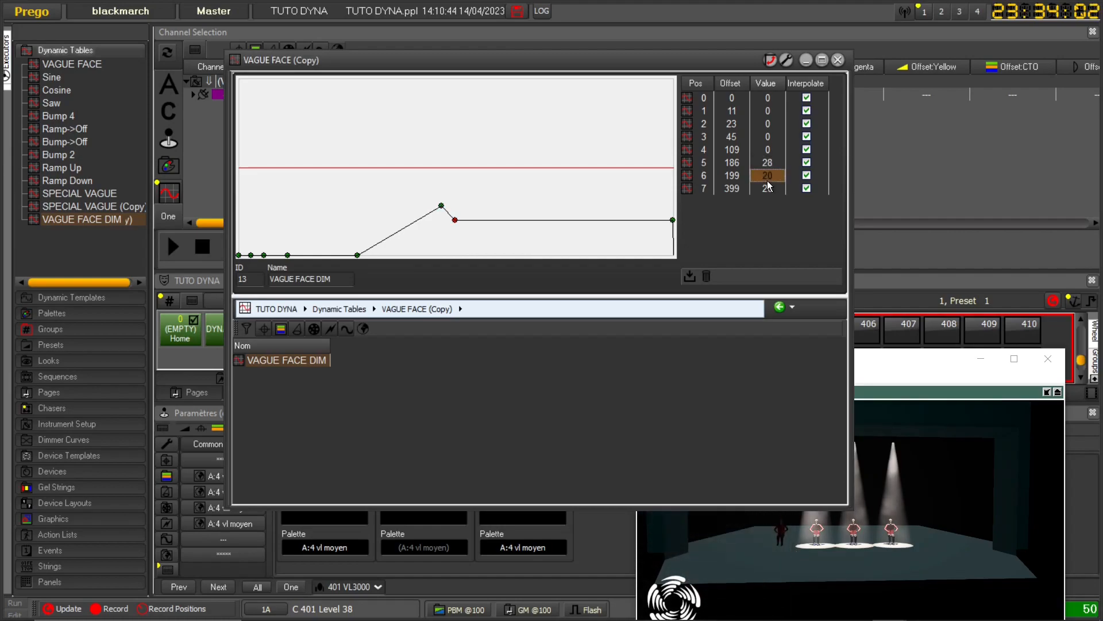
{"action": "scroll", "coordinate": [767, 197], "scroll_direction": "up", "scroll_amount": 2}
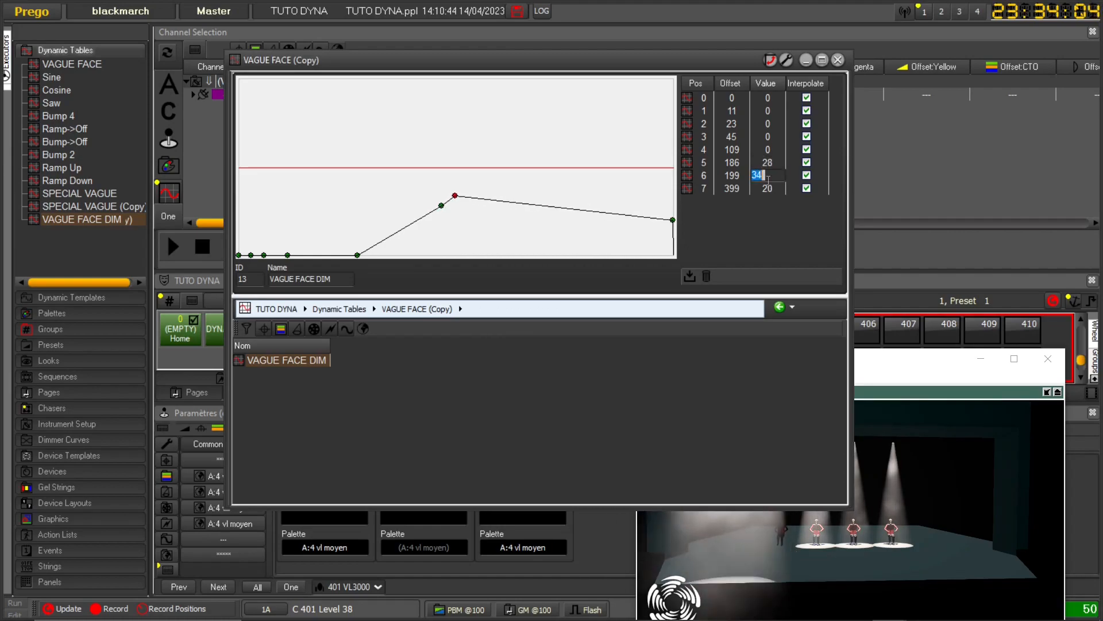
{"action": "scroll", "coordinate": [767, 191], "scroll_direction": "up", "scroll_amount": 20}
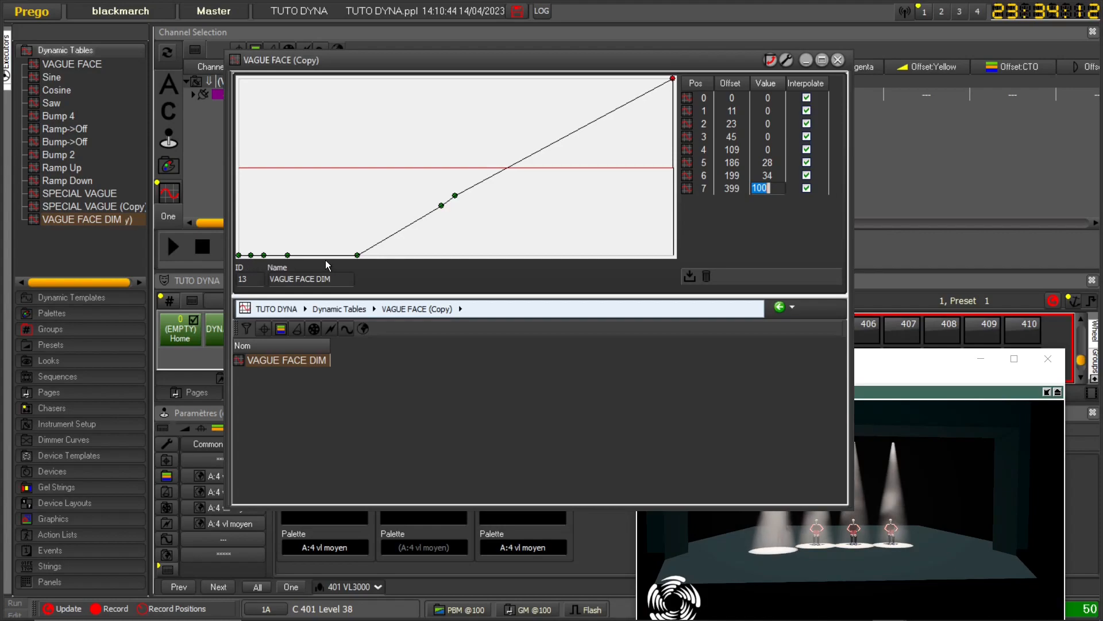
{"action": "left_click", "coordinate": [837, 61]}
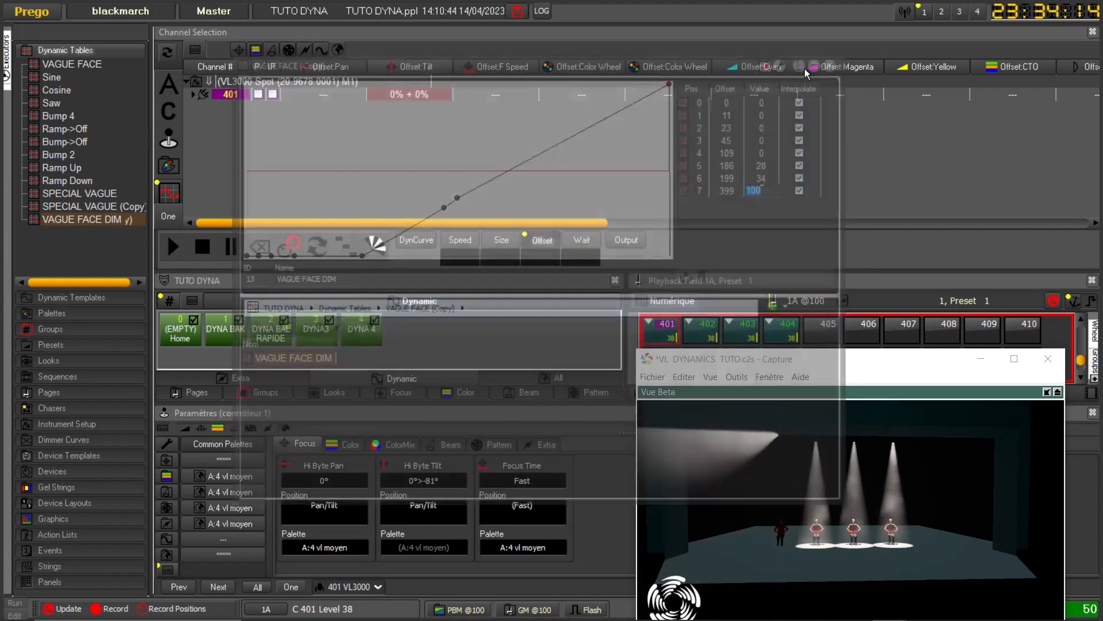
Insert a new part in the VAGUE FACE dynamic template and set its parameter to Dimmer
{"action": "left_click", "coordinate": [70, 51]}
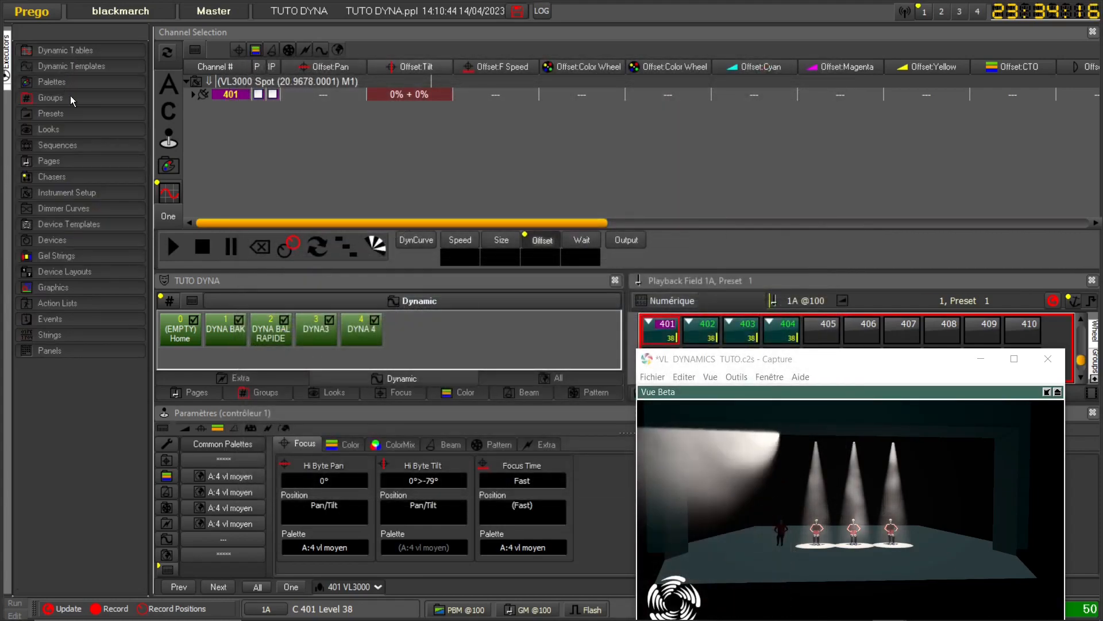
{"action": "left_click", "coordinate": [66, 66]}
{"action": "double_click", "coordinate": [57, 94]}
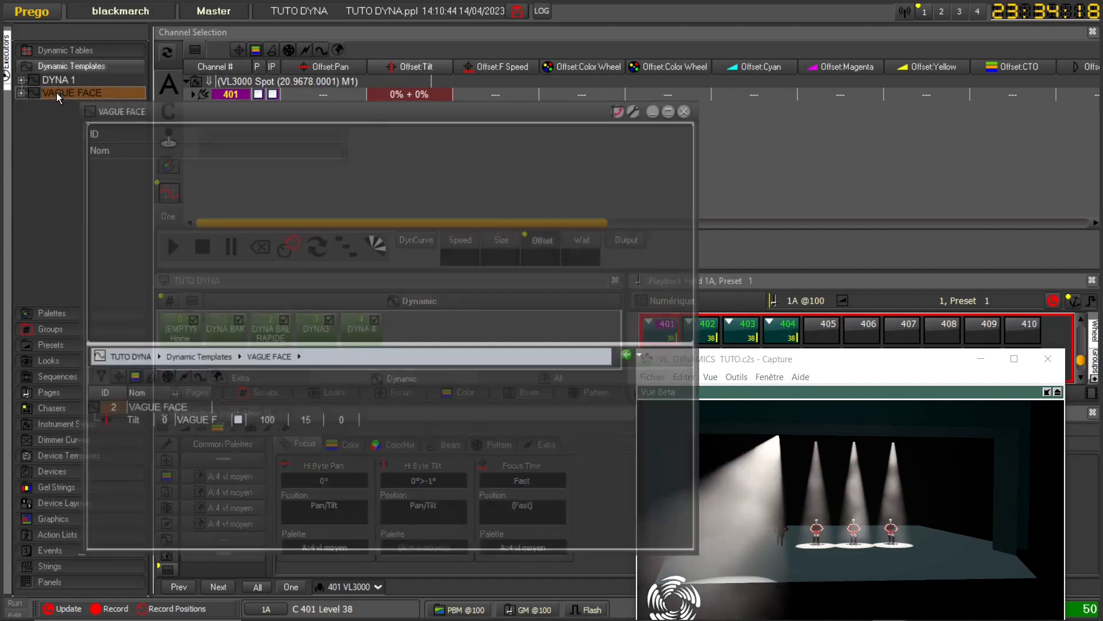
{"action": "right_click", "coordinate": [113, 411]}
{"action": "left_click", "coordinate": [182, 313]}
{"action": "left_click", "coordinate": [136, 439]}
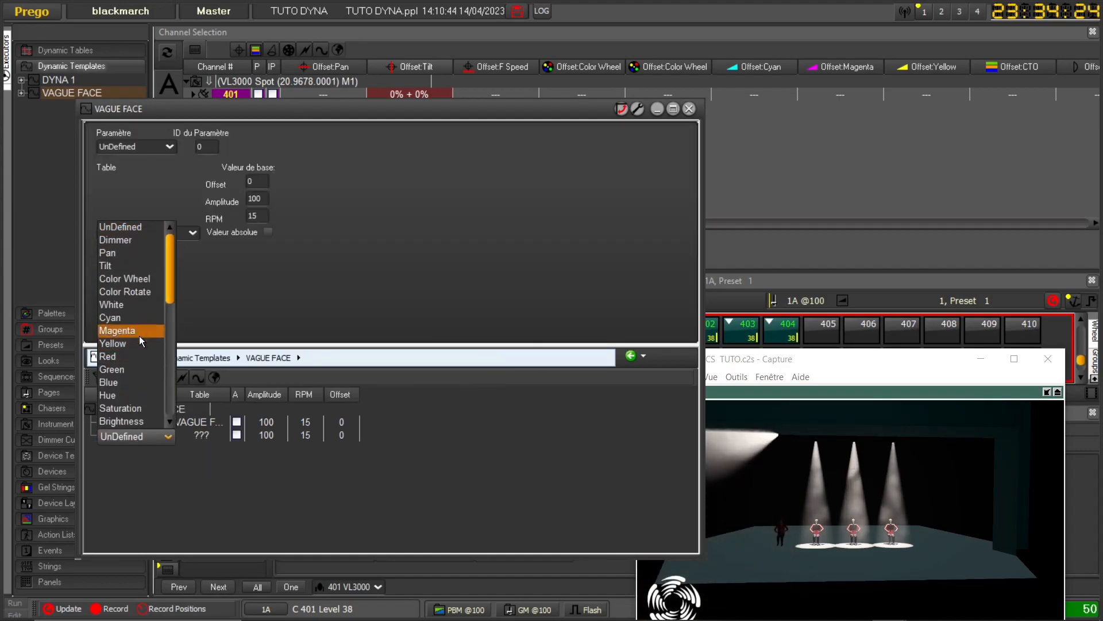
{"action": "left_click", "coordinate": [139, 243]}
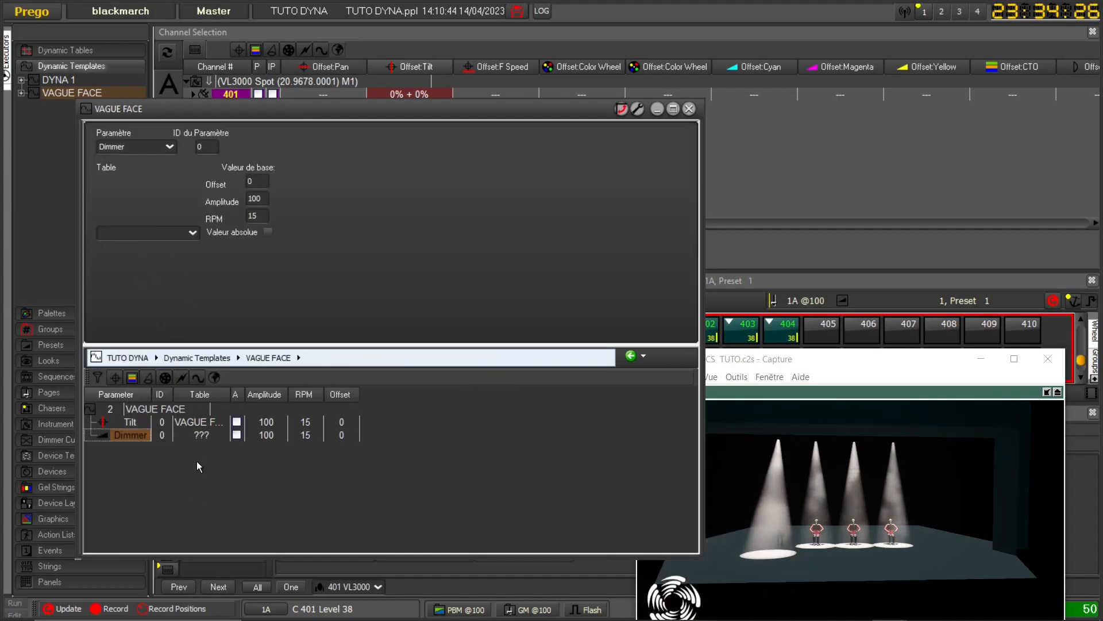
Assign the VAGUE FACE DIM table to the Dimmer part, make its value absolute and close the template editor
{"action": "left_click", "coordinate": [202, 436]}
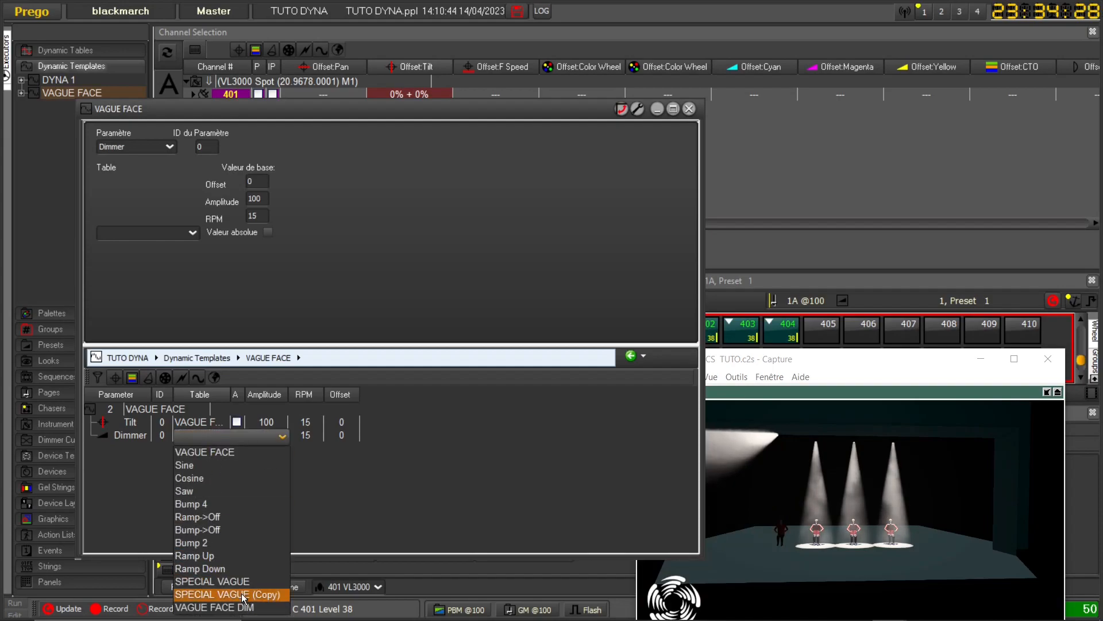
{"action": "left_click", "coordinate": [218, 607]}
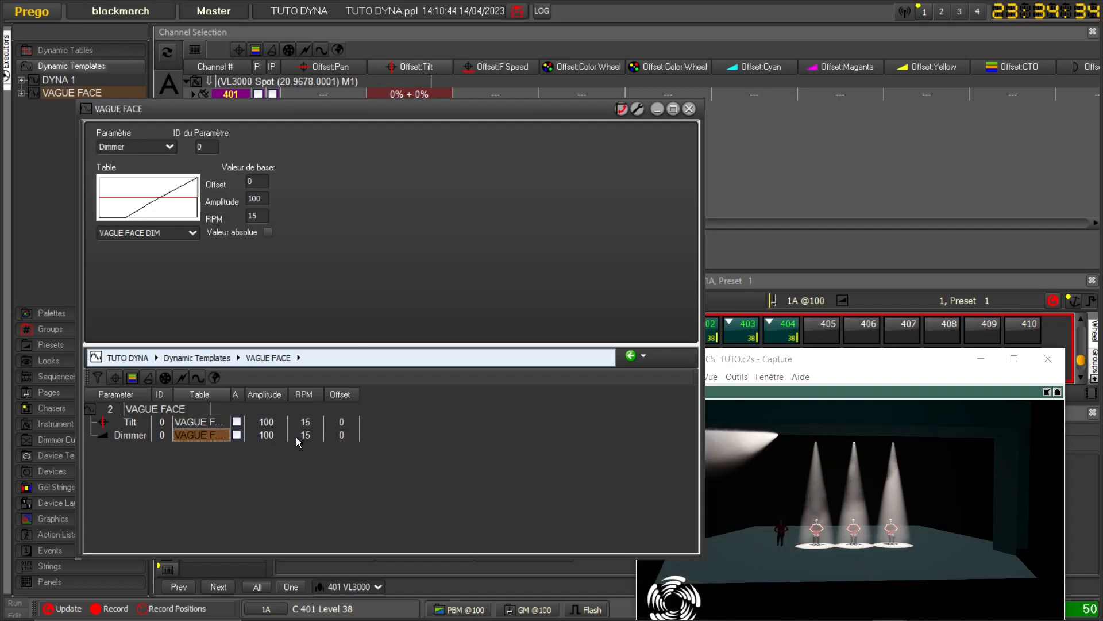
{"action": "left_click", "coordinate": [238, 437]}
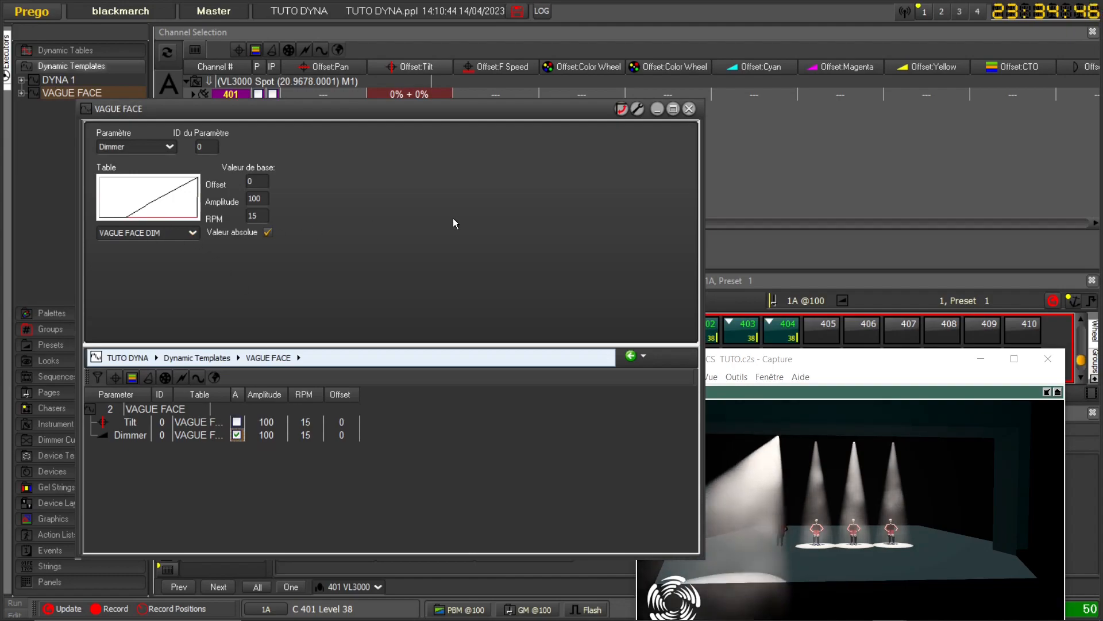
{"action": "left_click", "coordinate": [687, 110]}
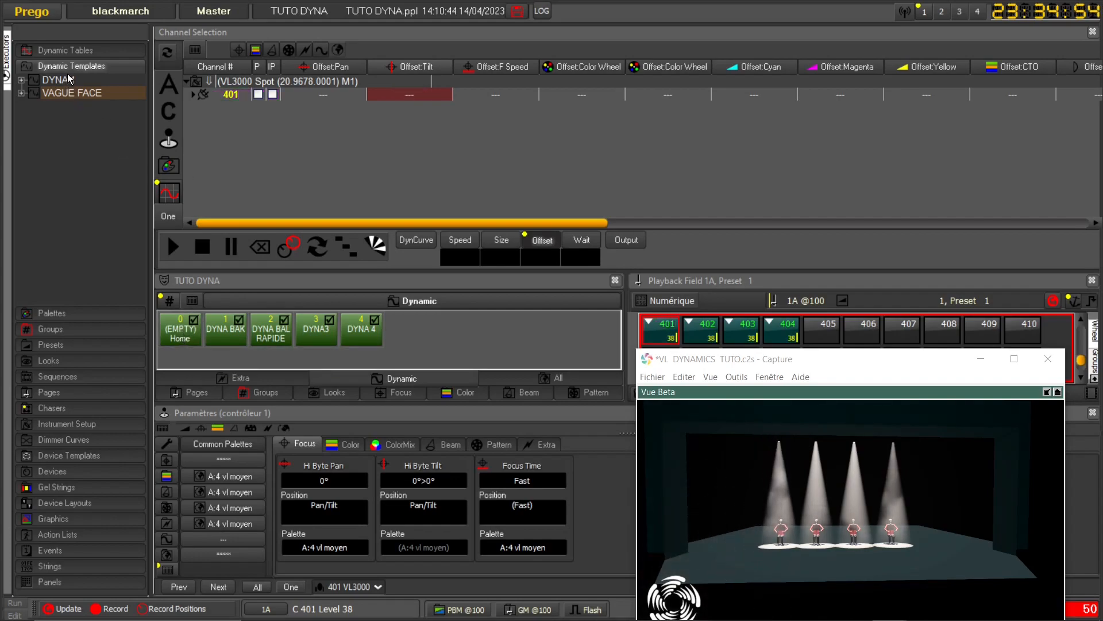
Execute the VAGUE FACE dynamic template on channel 401 alone, and again on channels 401 to 404 together
{"action": "right_click", "coordinate": [63, 94]}
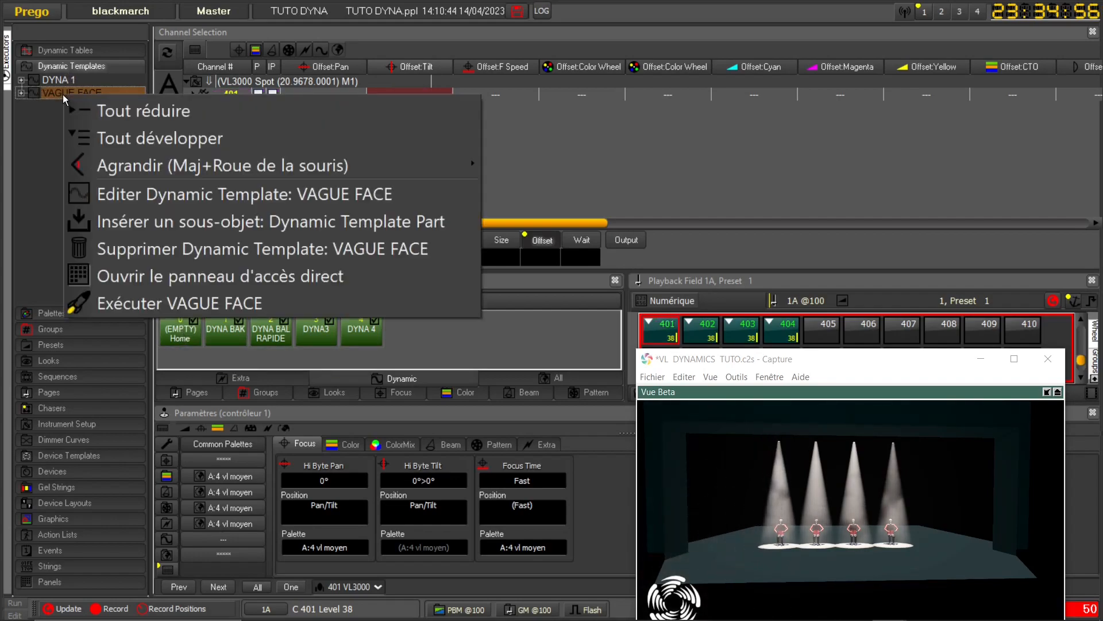
{"action": "left_click", "coordinate": [119, 303]}
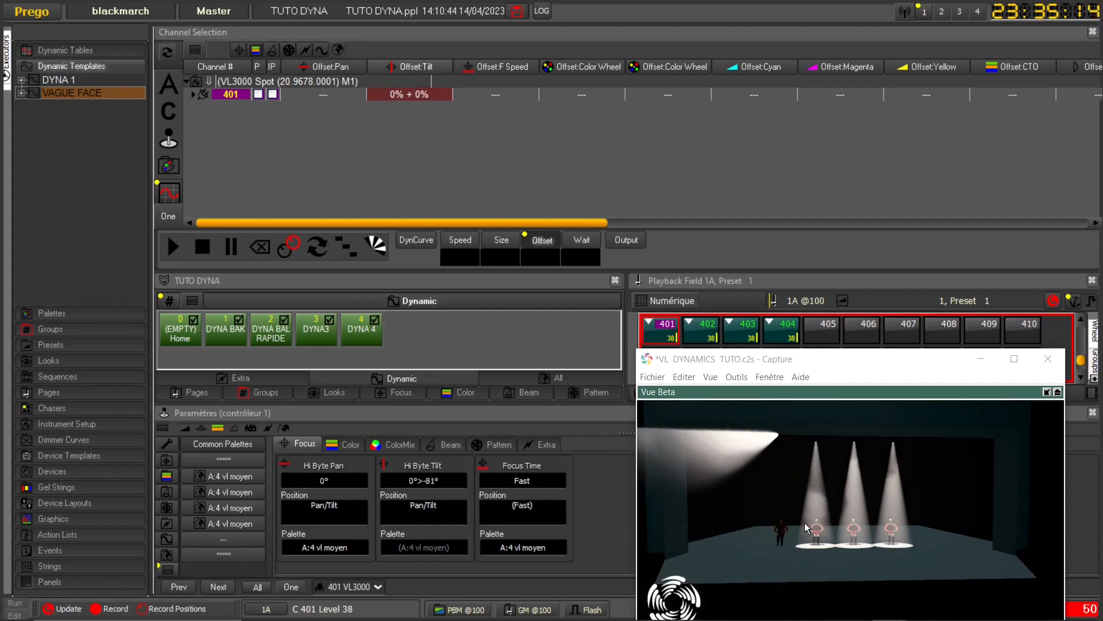
{"action": "left_click", "coordinate": [700, 328]}
{"action": "left_click", "coordinate": [795, 339]}
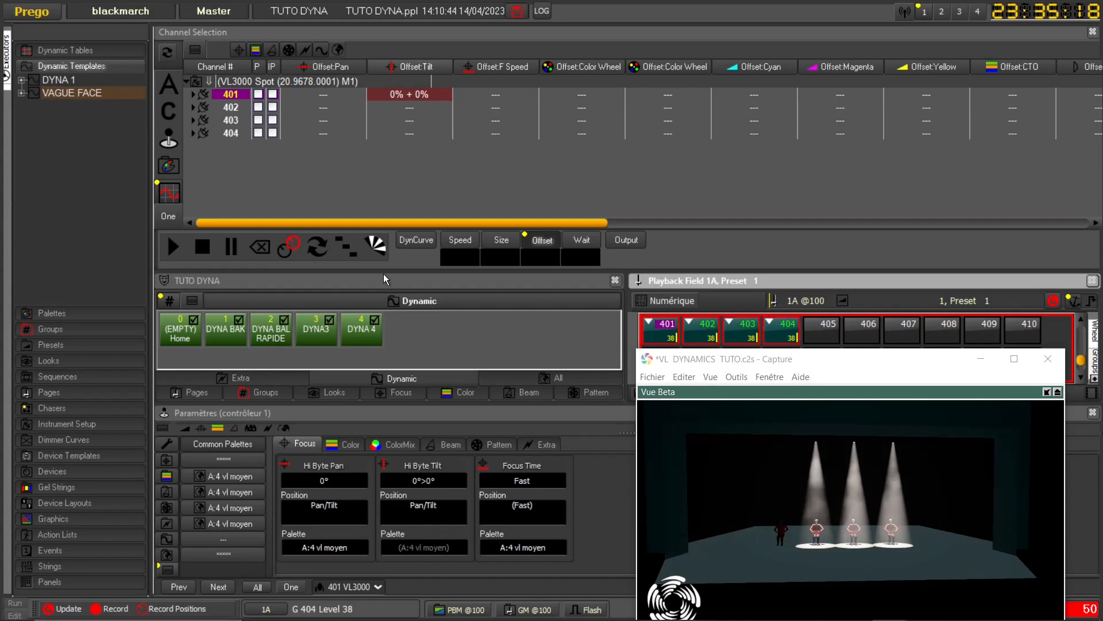
{"action": "right_click", "coordinate": [55, 94]}
{"action": "left_click", "coordinate": [148, 306]}
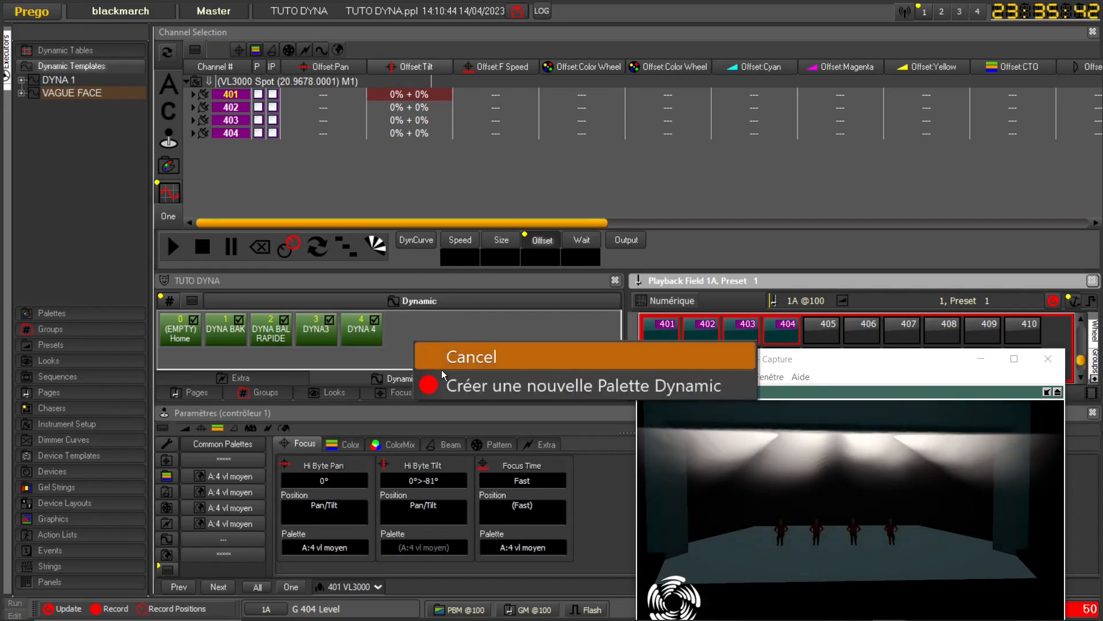
Record the running dynamic as new Dynamic palette 5 named VAGUE DIM
{"action": "left_click", "coordinate": [472, 387]}
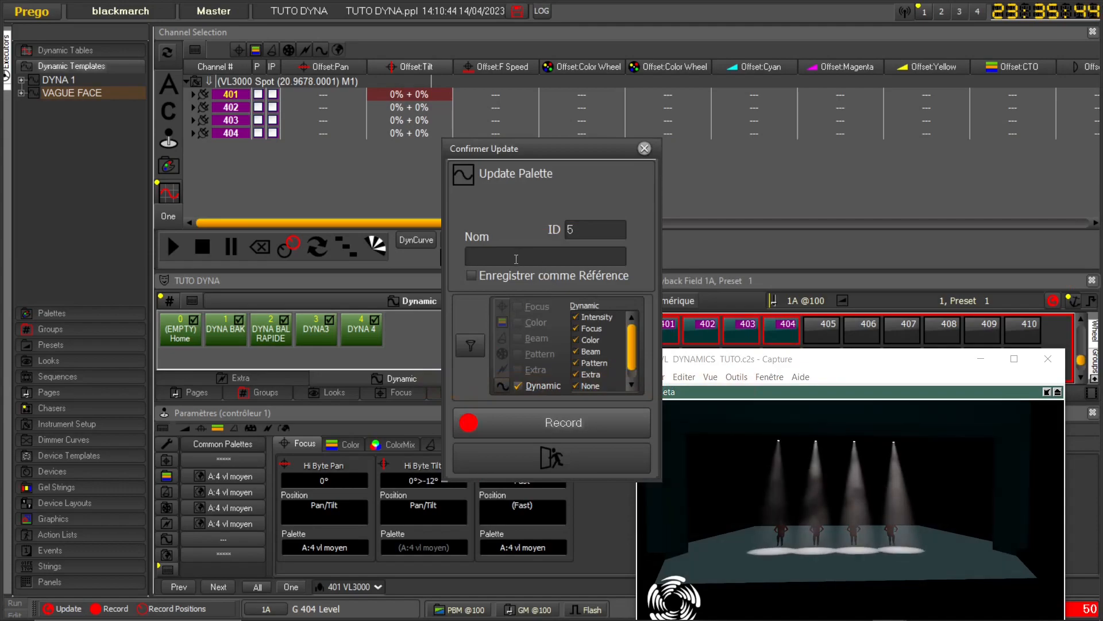
{"action": "type", "text": "VA"}
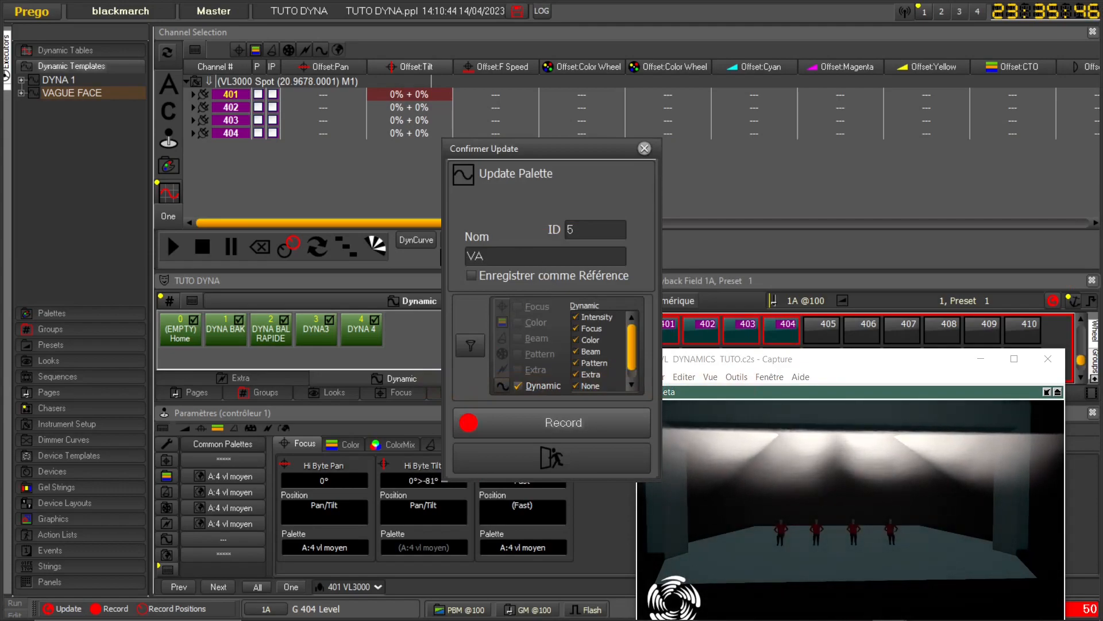
{"action": "type", "text": "GUE "}
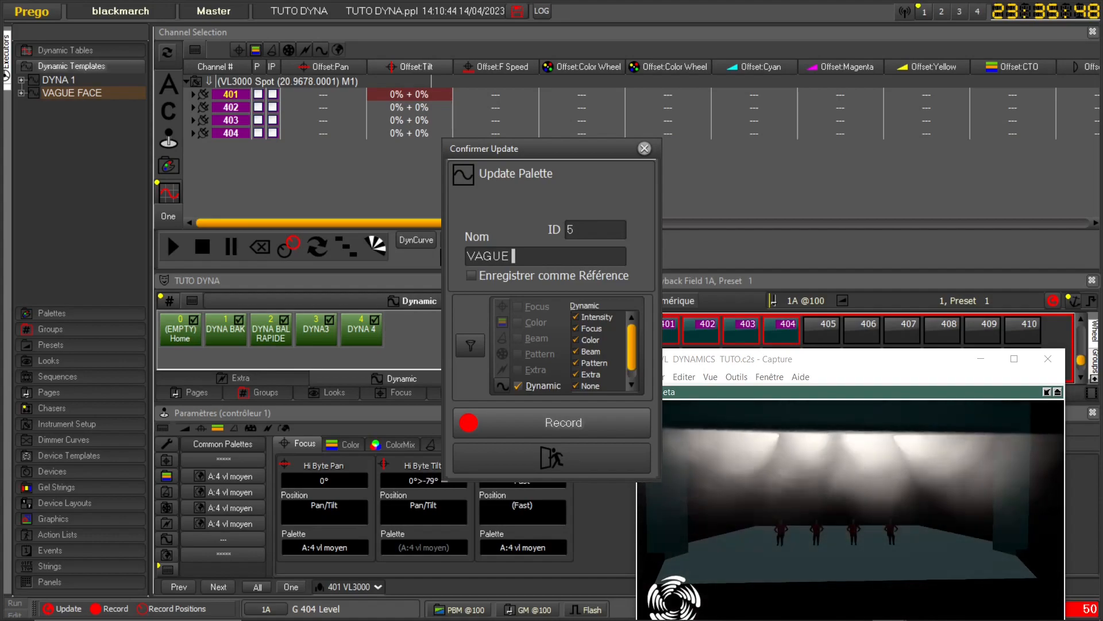
{"action": "type", "text": "DIM"}
{"action": "key", "text": "Return"}
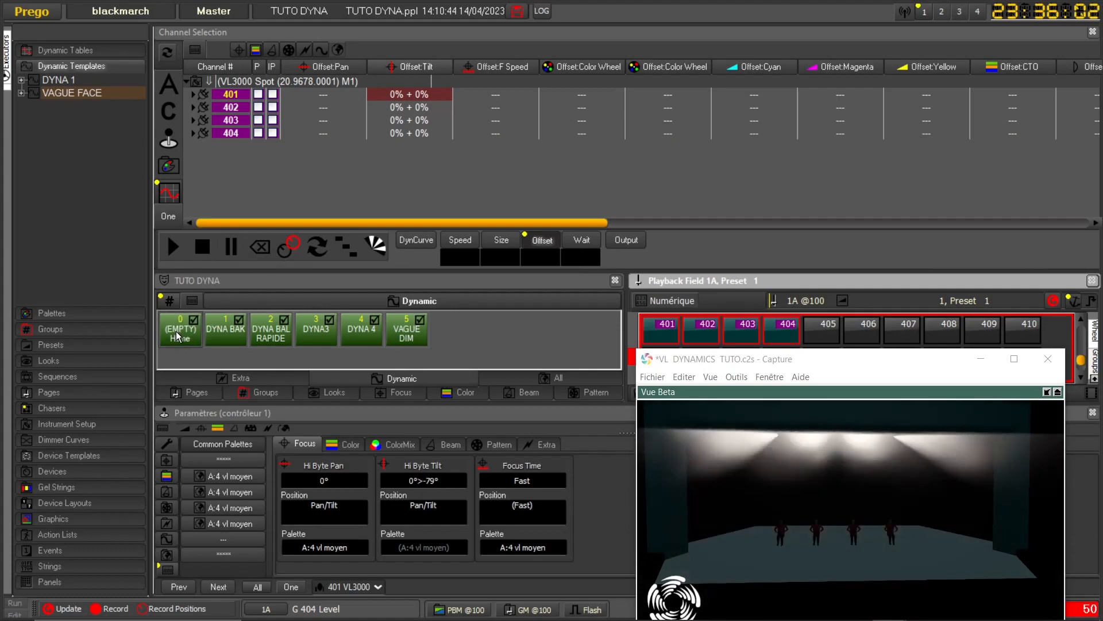
Reopen the VAGUE FACE DIM dynamic table and insert a new point between positions 5 and 6
{"action": "left_click", "coordinate": [57, 52]}
{"action": "left_click", "coordinate": [57, 51]}
{"action": "left_click", "coordinate": [57, 52]}
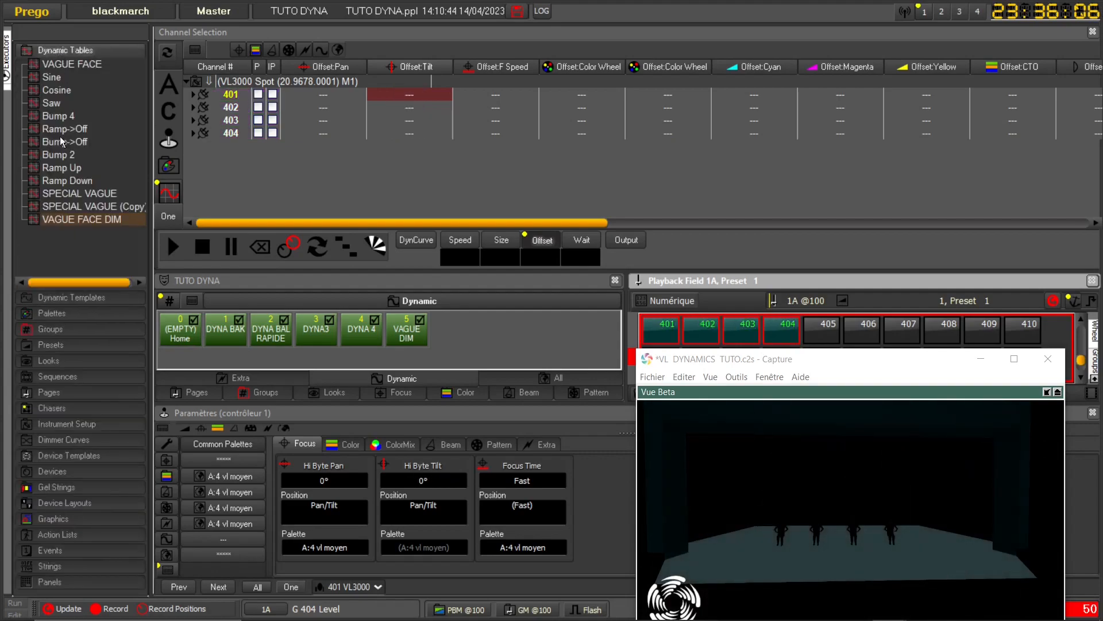
{"action": "double_click", "coordinate": [63, 219]}
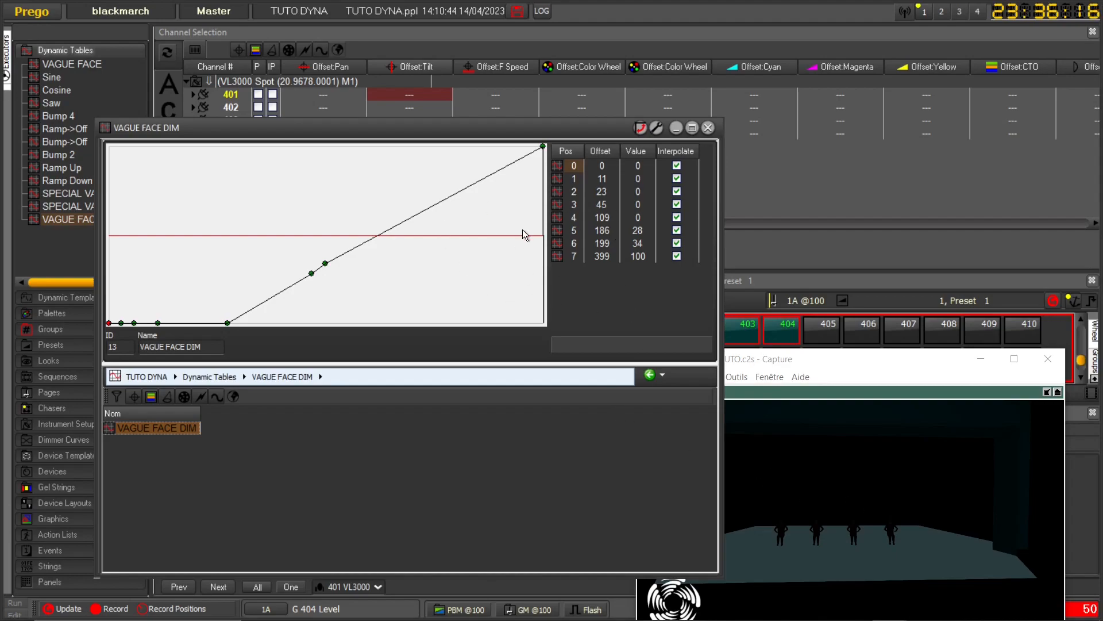
{"action": "left_click", "coordinate": [566, 257]}
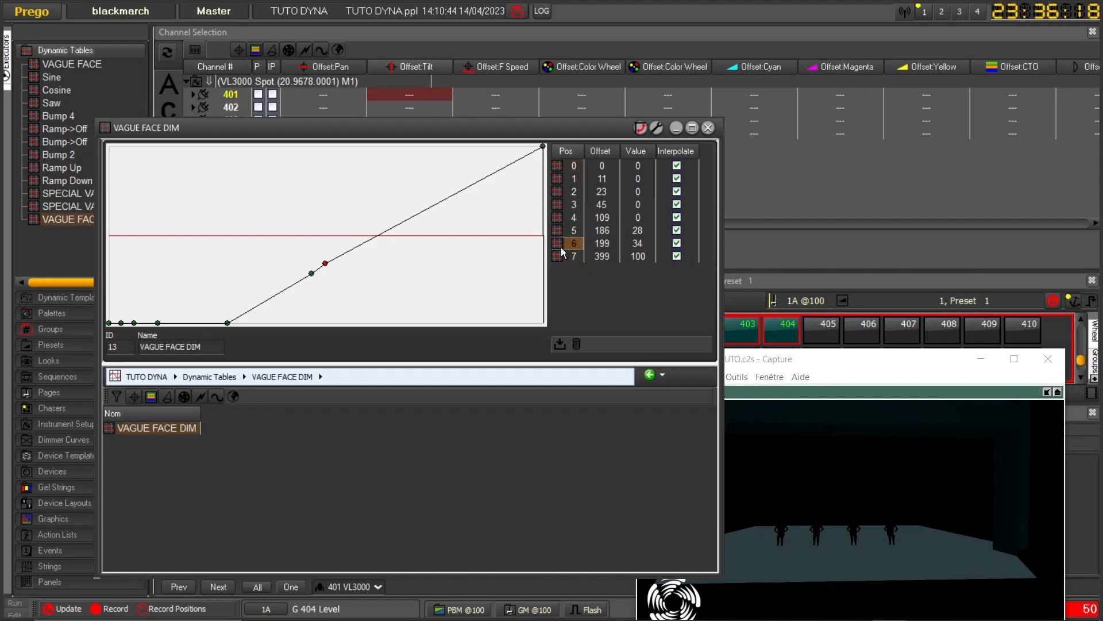
{"action": "left_click", "coordinate": [563, 343]}
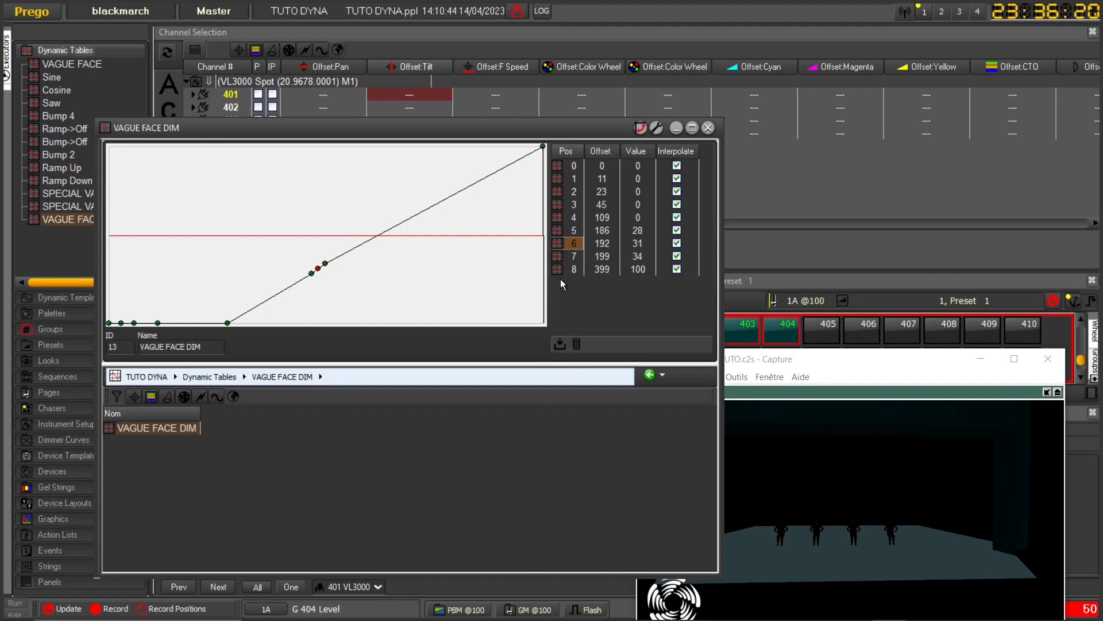
Set the value of the last point in the VAGUE FACE DIM table to 1 and delete the point at offset 299
{"action": "left_click", "coordinate": [561, 343]}
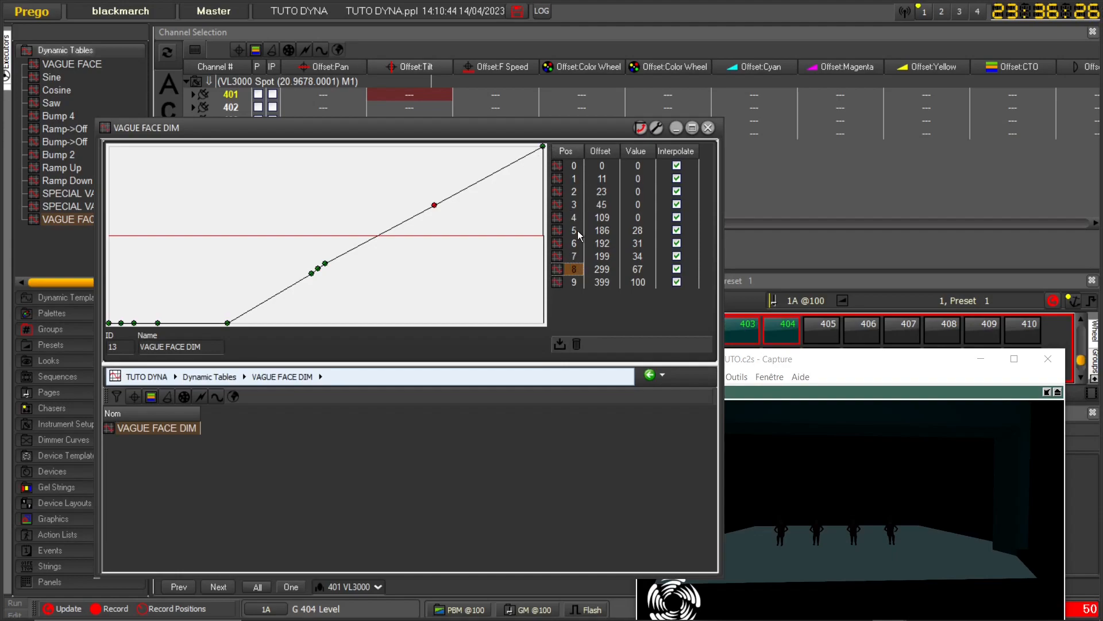
{"action": "left_click", "coordinate": [637, 282]}
{"action": "scroll", "coordinate": [637, 282], "scroll_direction": "down", "scroll_amount": 20}
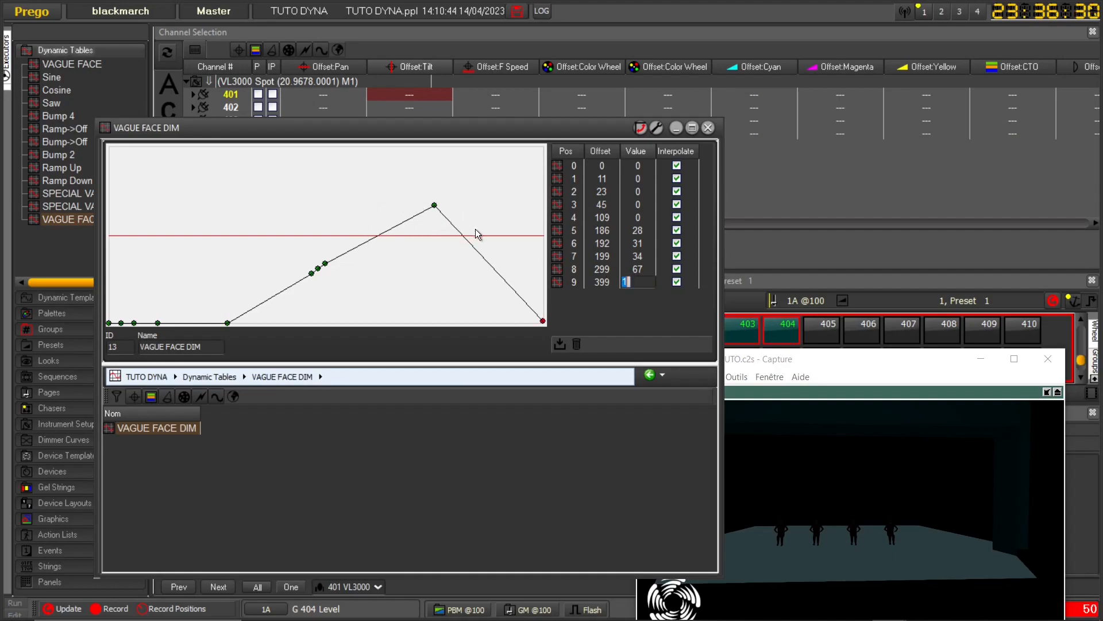
{"action": "left_click", "coordinate": [562, 269]}
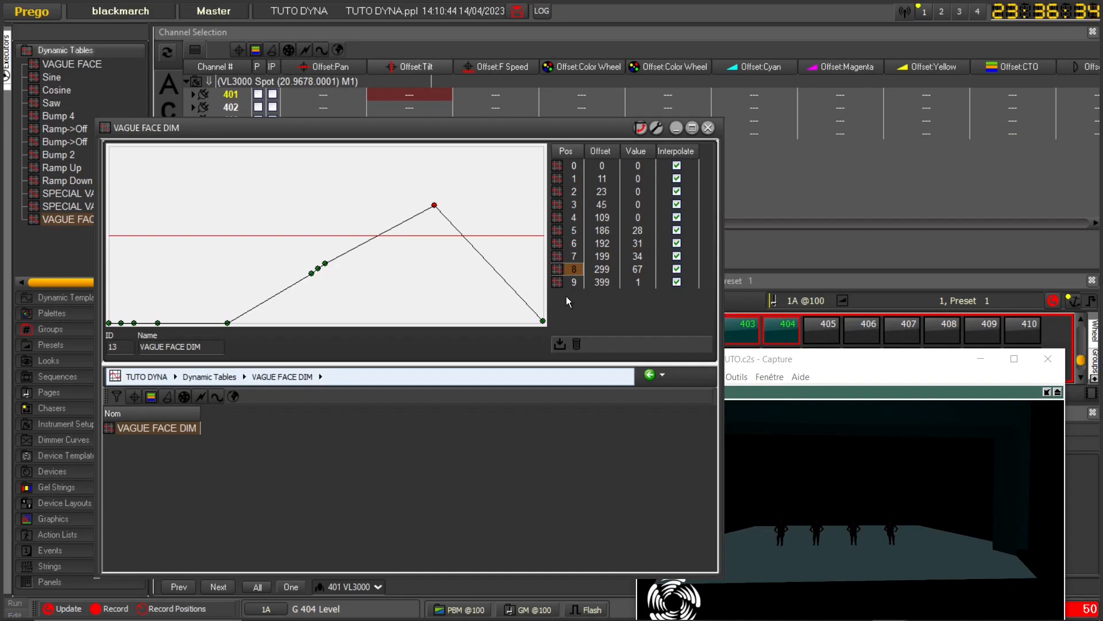
{"action": "left_click", "coordinate": [577, 344]}
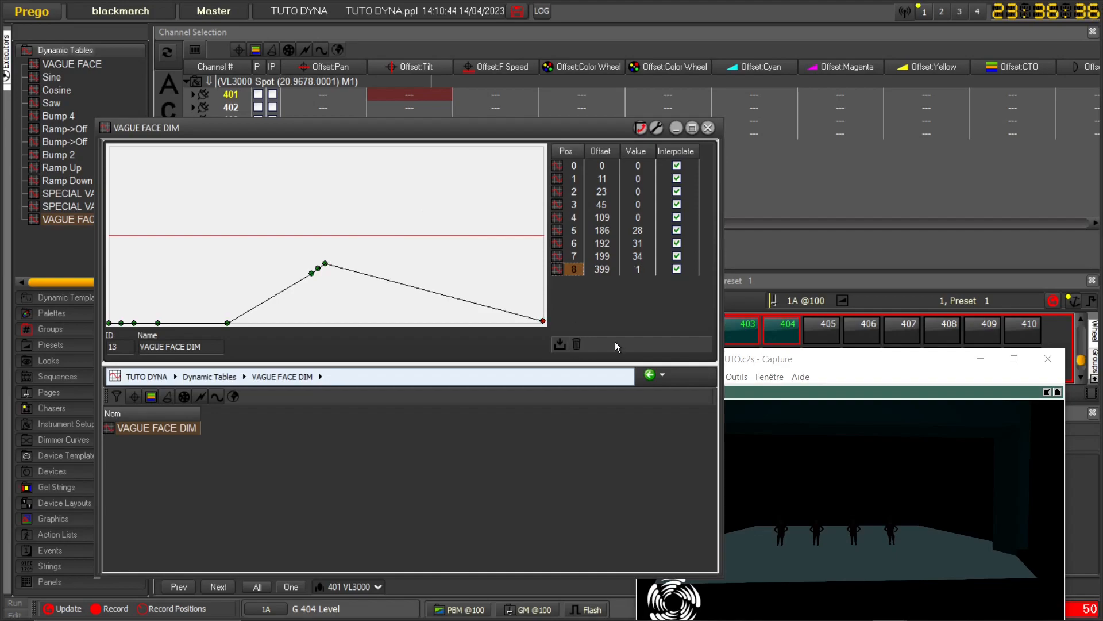
Insert two points before the last one, with value 53 at offset 249 and value 67 at offset 299
{"action": "left_click", "coordinate": [557, 343]}
{"action": "left_click", "coordinate": [557, 343]}
{"action": "left_click", "coordinate": [644, 271]}
{"action": "scroll", "coordinate": [635, 275], "scroll_direction": "up", "scroll_amount": 20}
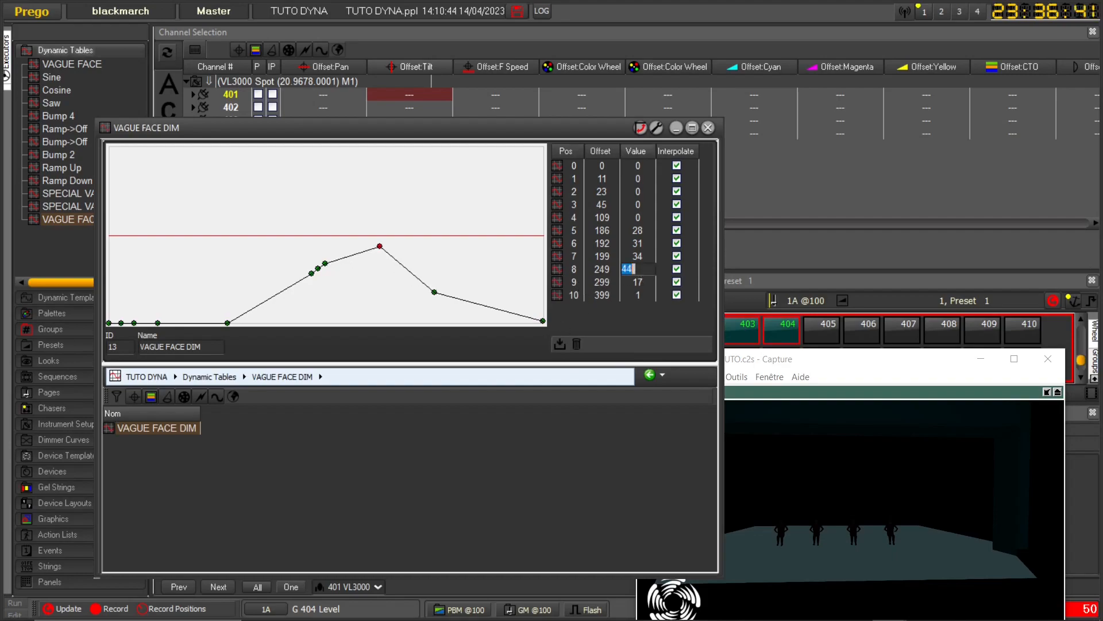
{"action": "left_click", "coordinate": [637, 282]}
{"action": "scroll", "coordinate": [637, 284], "scroll_direction": "up", "scroll_amount": 20}
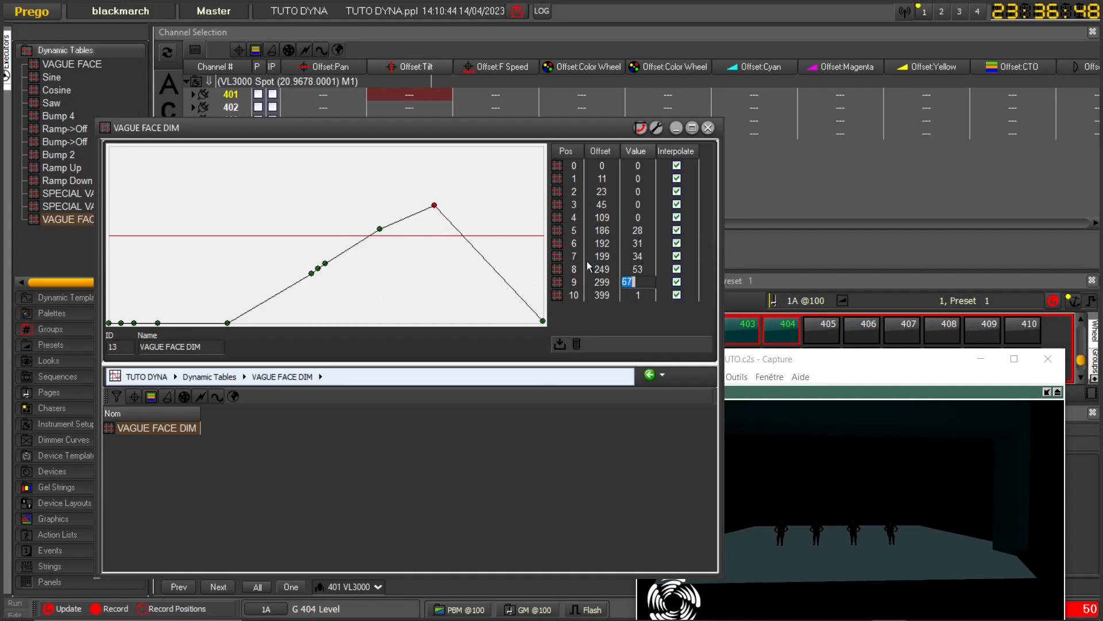
Insert a point at offset 349 with value 51 before the last point and close the VAGUE FACE DIM table
{"action": "left_click", "coordinate": [572, 294]}
{"action": "left_click", "coordinate": [560, 345]}
{"action": "right_click", "coordinate": [640, 293]}
{"action": "double_click", "coordinate": [638, 295]}
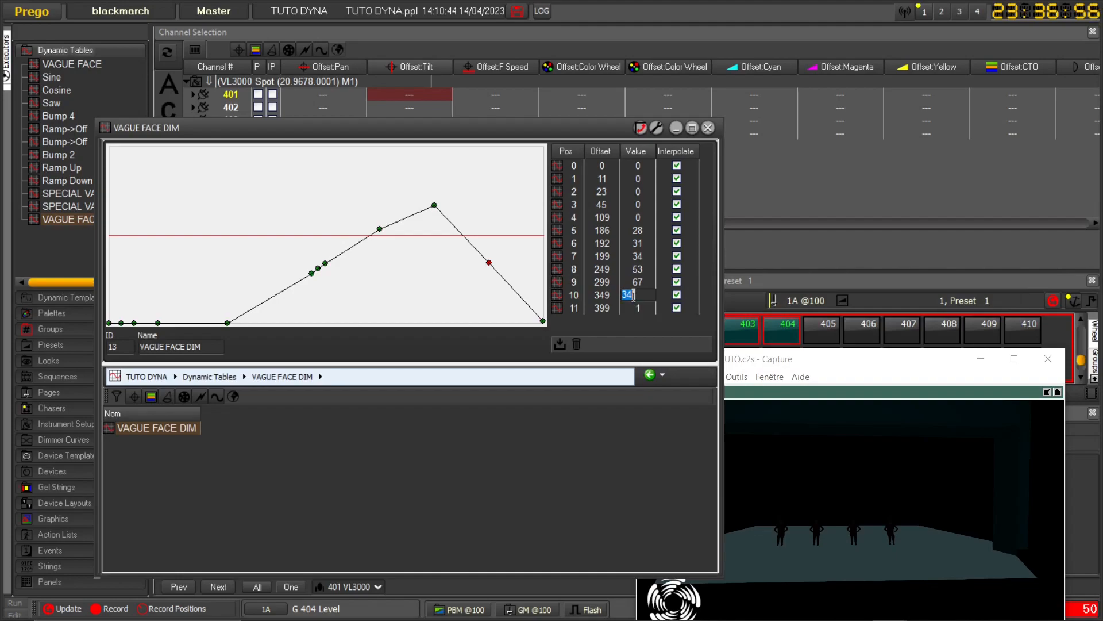
{"action": "left_click", "coordinate": [619, 308]}
{"action": "left_click", "coordinate": [638, 296]}
{"action": "scroll", "coordinate": [639, 295], "scroll_direction": "up", "scroll_amount": 17}
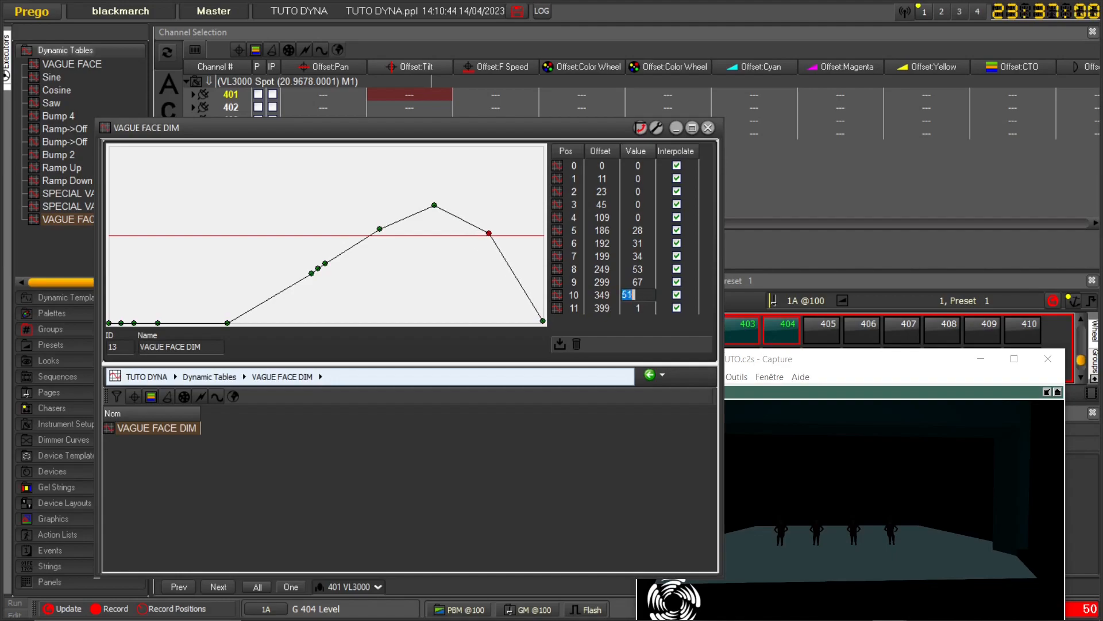
{"action": "left_click", "coordinate": [708, 128]}
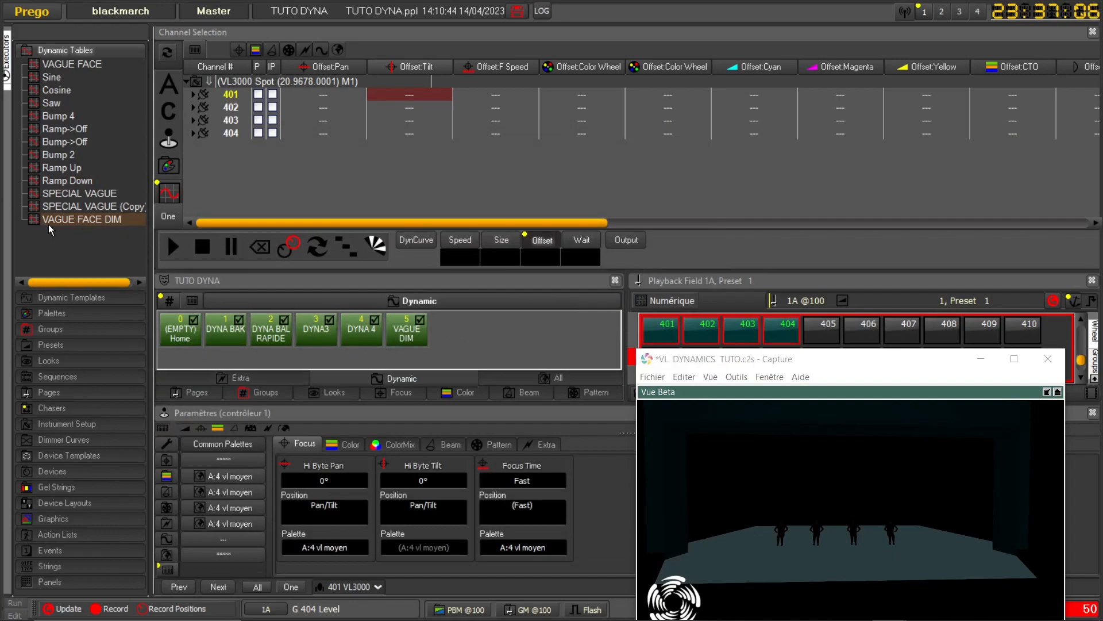
Check the Dimmer curve in the VAGUE FACE dynamic template and test the VAGUE DIM palette on channels 401 to 404
{"action": "left_click", "coordinate": [82, 52]}
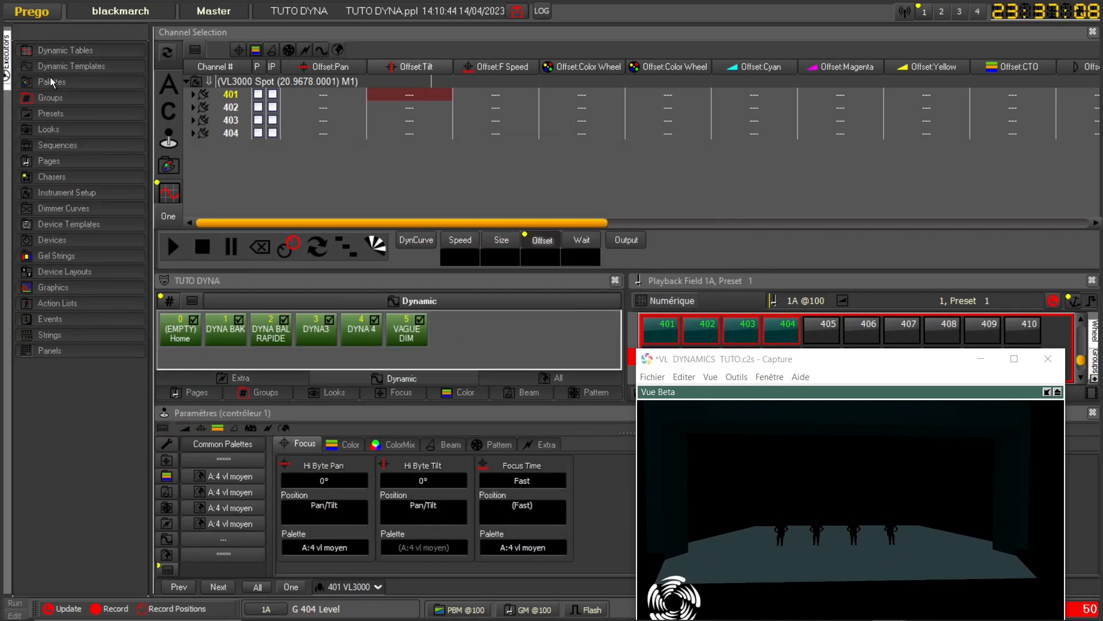
{"action": "left_click", "coordinate": [74, 67]}
{"action": "double_click", "coordinate": [65, 93]}
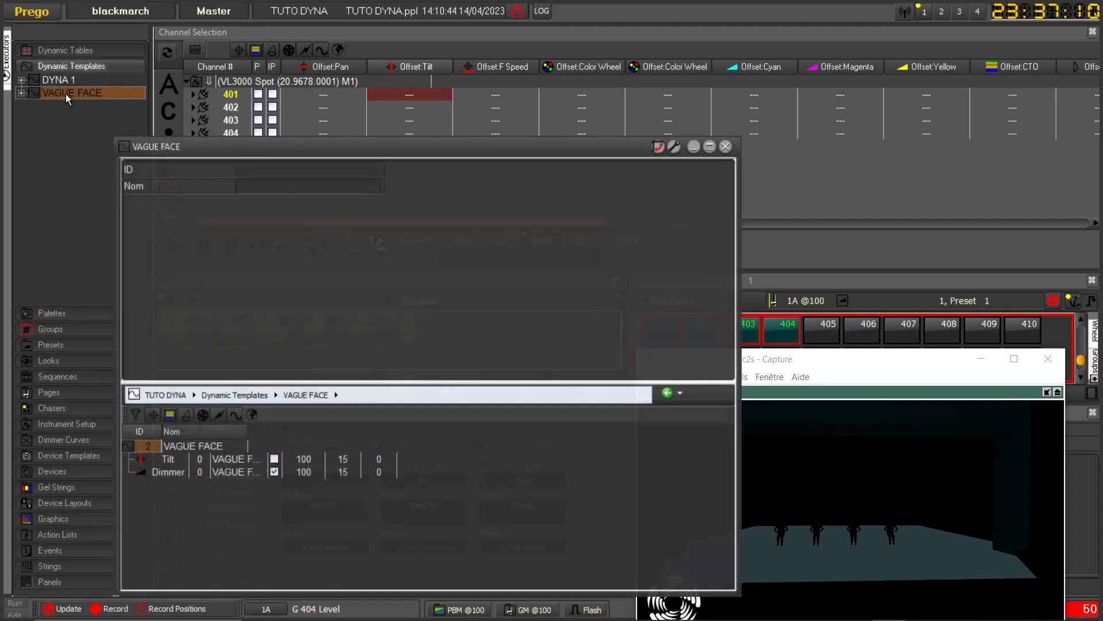
{"action": "left_click", "coordinate": [237, 473]}
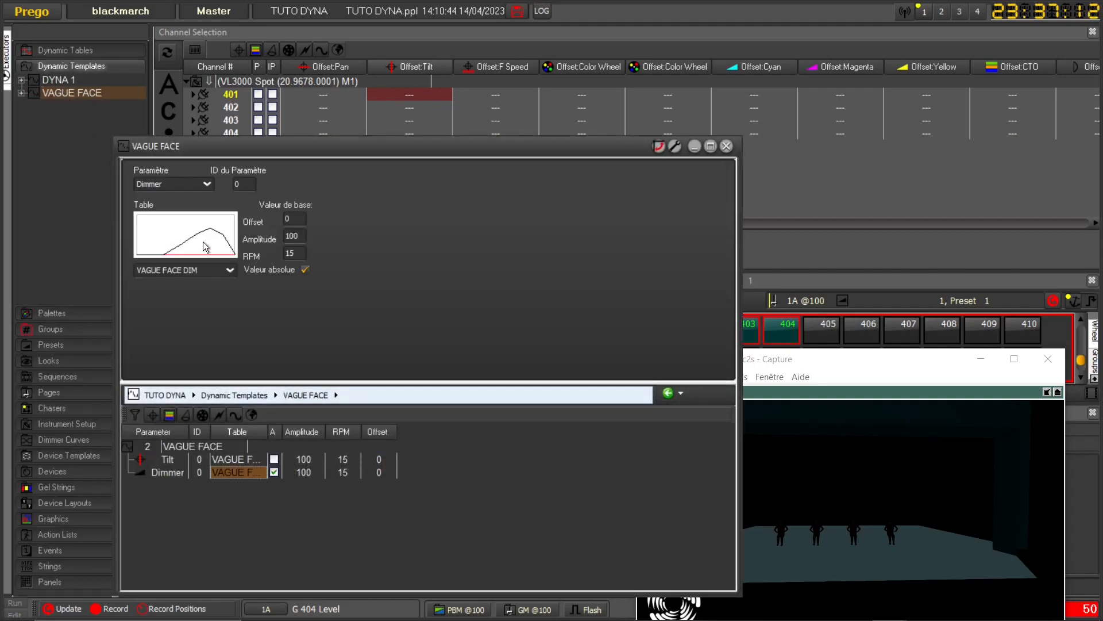
{"action": "left_click", "coordinate": [727, 146]}
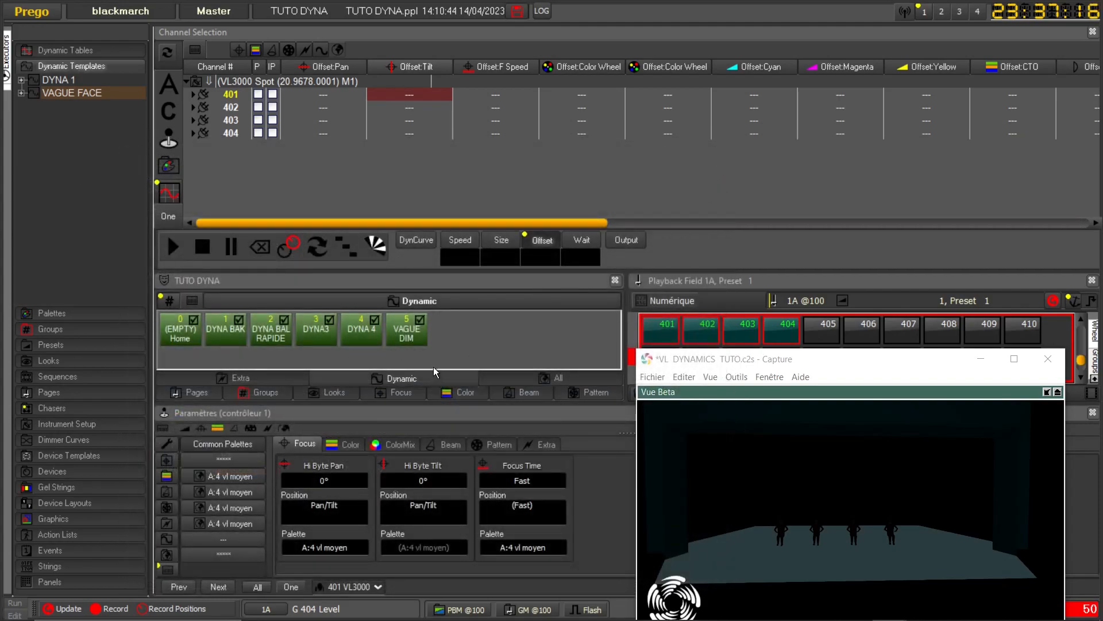
{"action": "left_click", "coordinate": [406, 332]}
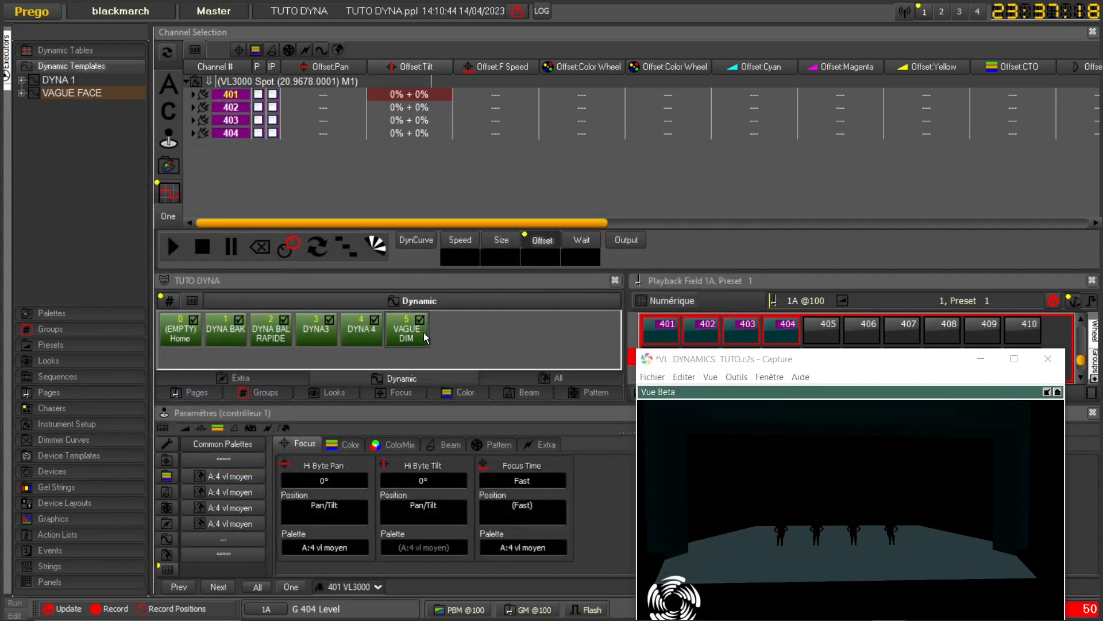
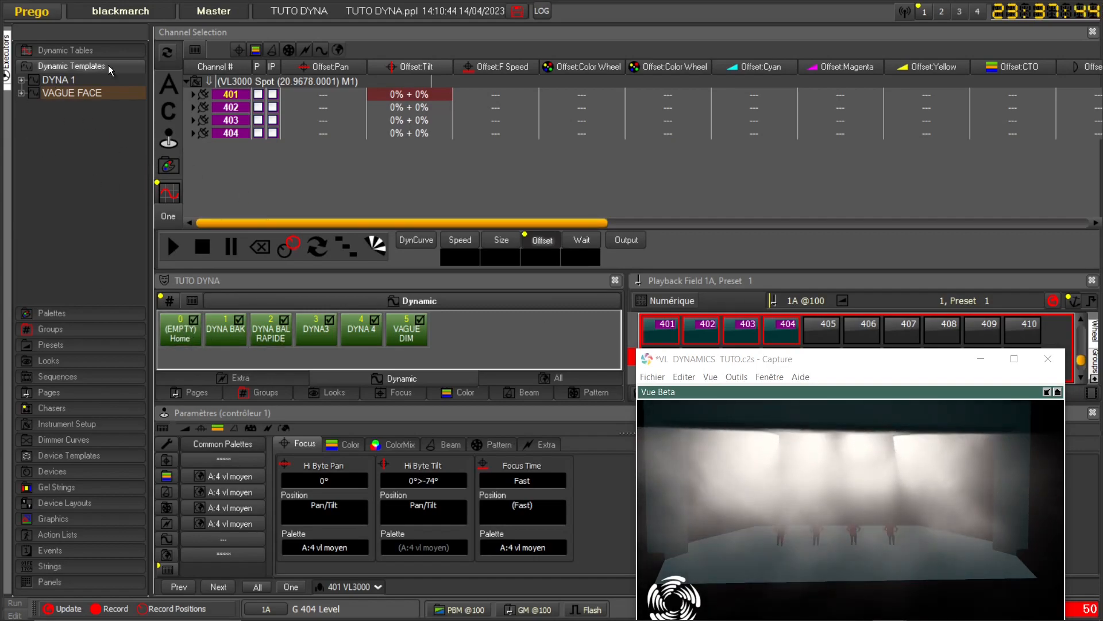
Open the VAGUE FACE dynamic table and set the offset of position 6 to 346 and of position 5 to 320
{"action": "left_click", "coordinate": [46, 49]}
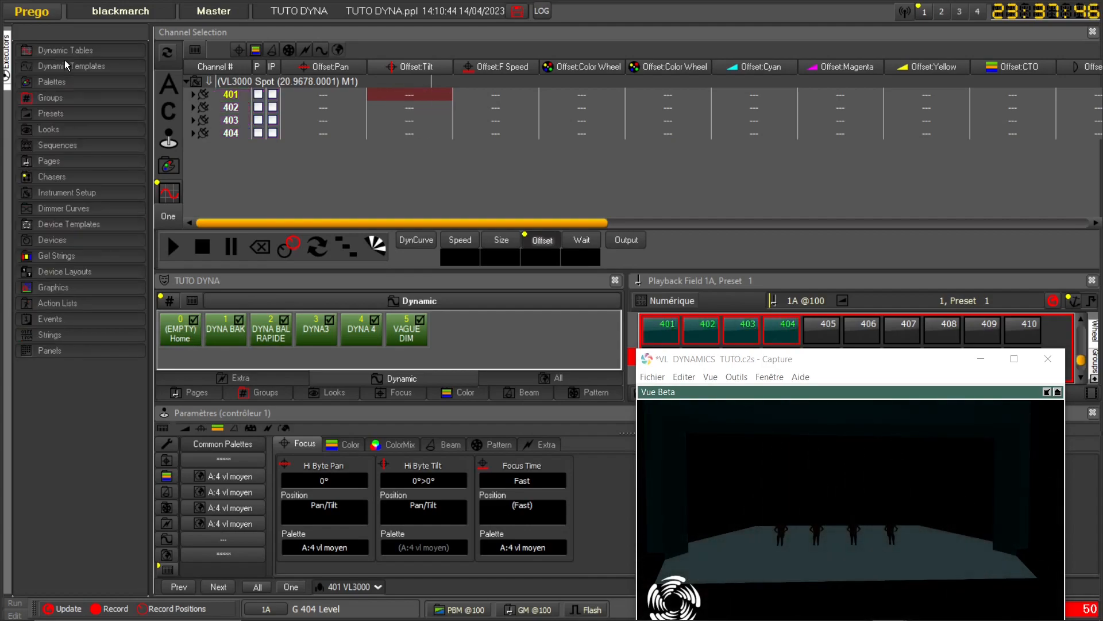
{"action": "left_click", "coordinate": [64, 50]}
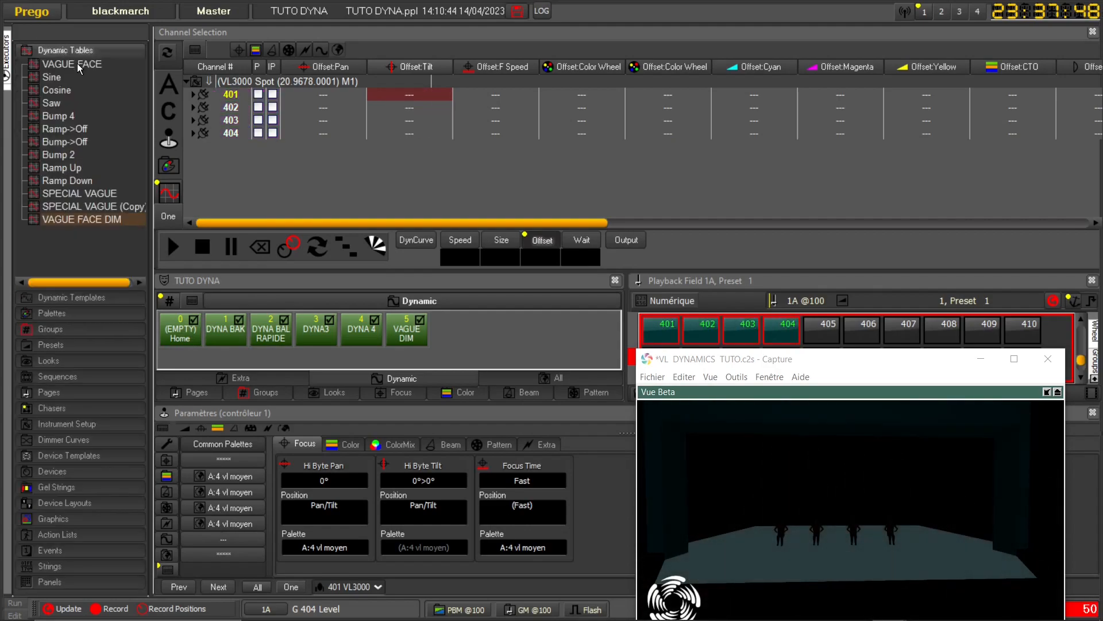
{"action": "double_click", "coordinate": [77, 63]}
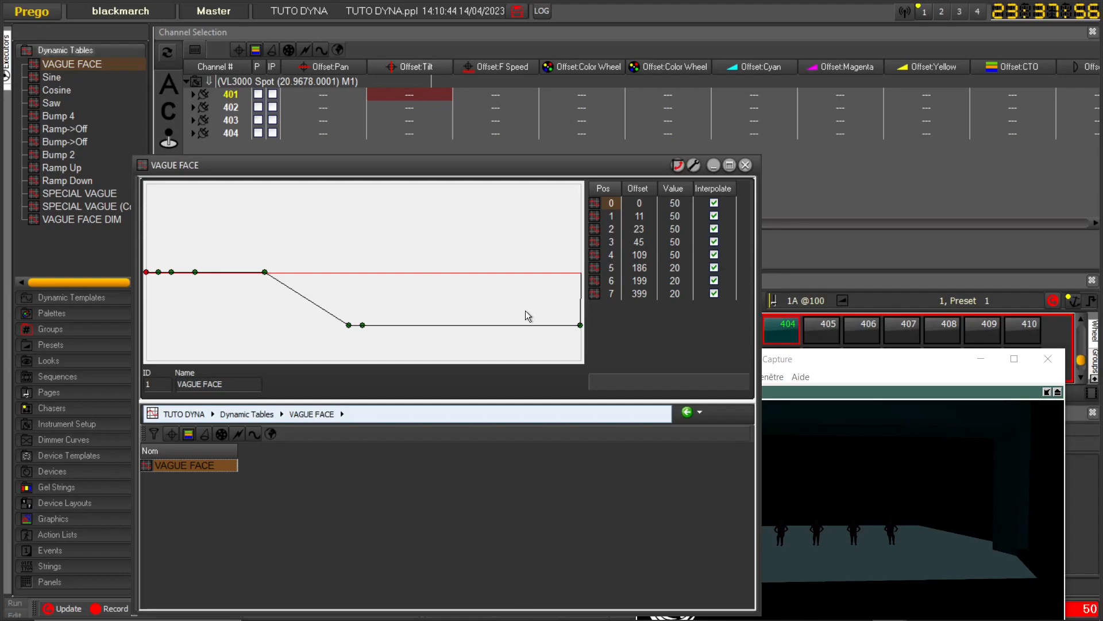
{"action": "double_click", "coordinate": [676, 280]}
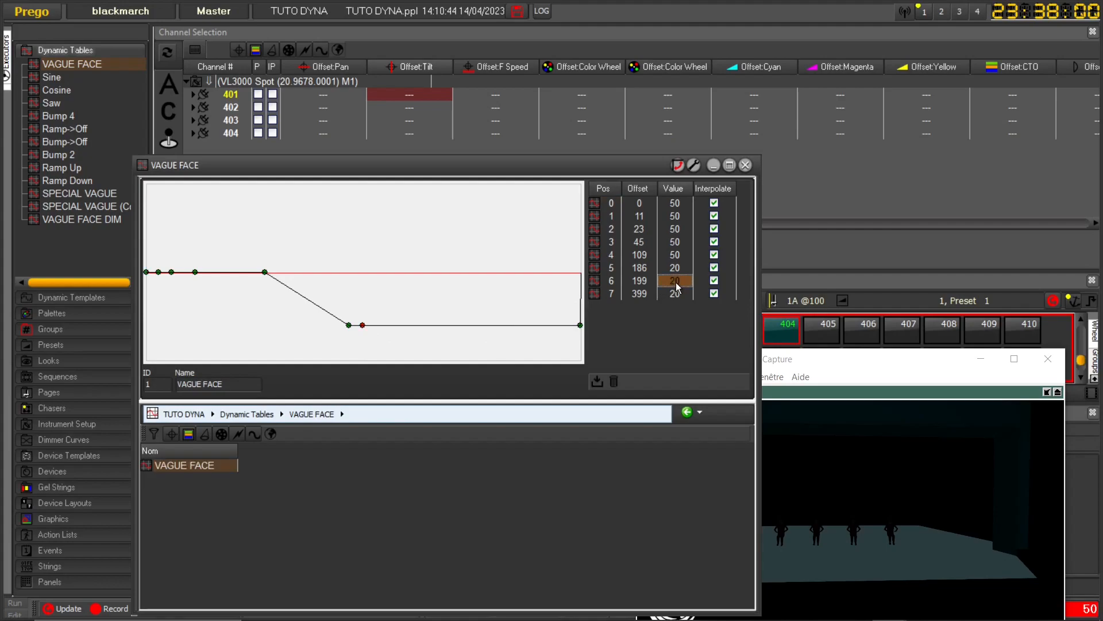
{"action": "double_click", "coordinate": [640, 281]}
{"action": "scroll", "coordinate": [640, 280], "scroll_direction": "up", "scroll_amount": 10}
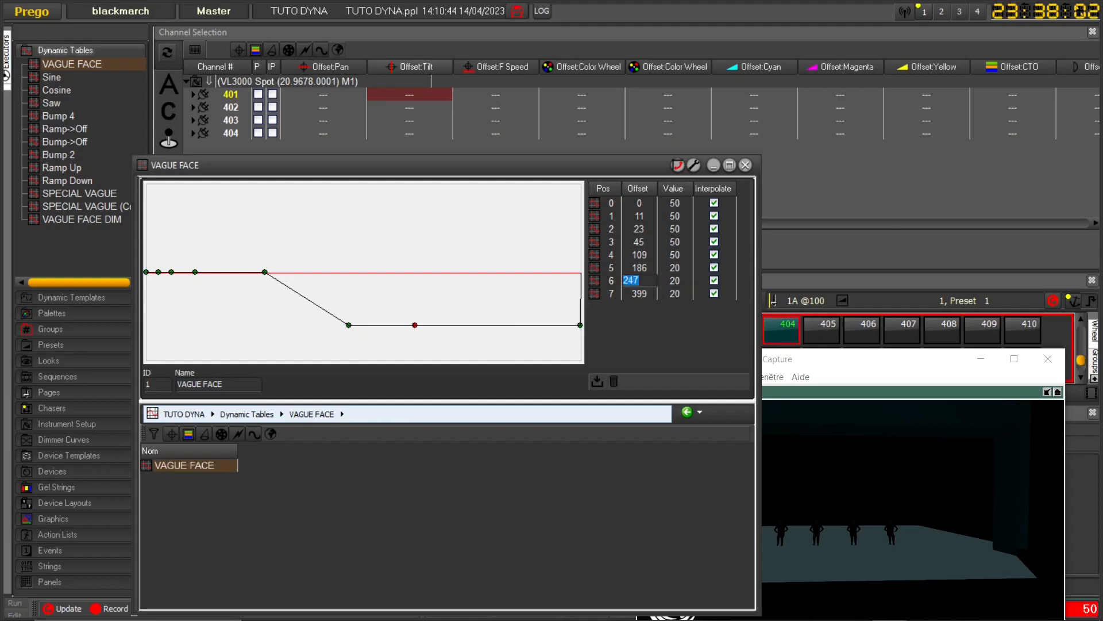
{"action": "double_click", "coordinate": [639, 268]}
{"action": "scroll", "coordinate": [639, 268], "scroll_direction": "up", "scroll_amount": 3}
{"action": "scroll", "coordinate": [640, 268], "scroll_direction": "up", "scroll_amount": 10}
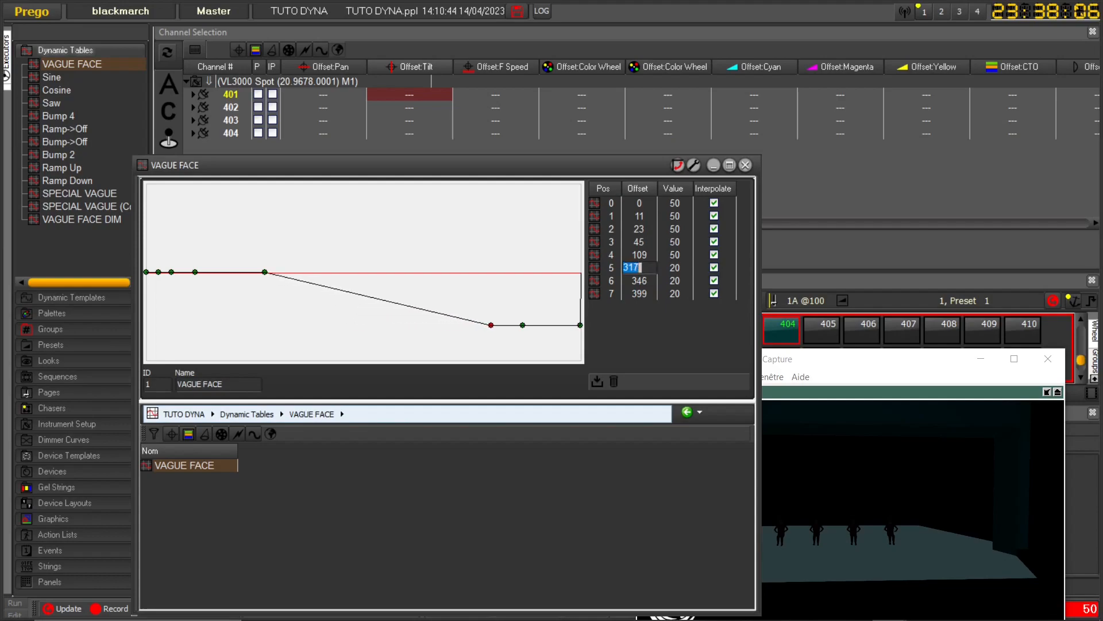
Set the offset of position 6 to 361 and of position 5 to 341, and test the VAGUE DIM palette
{"action": "double_click", "coordinate": [640, 281]}
{"action": "scroll", "coordinate": [640, 281], "scroll_direction": "up", "scroll_amount": 2}
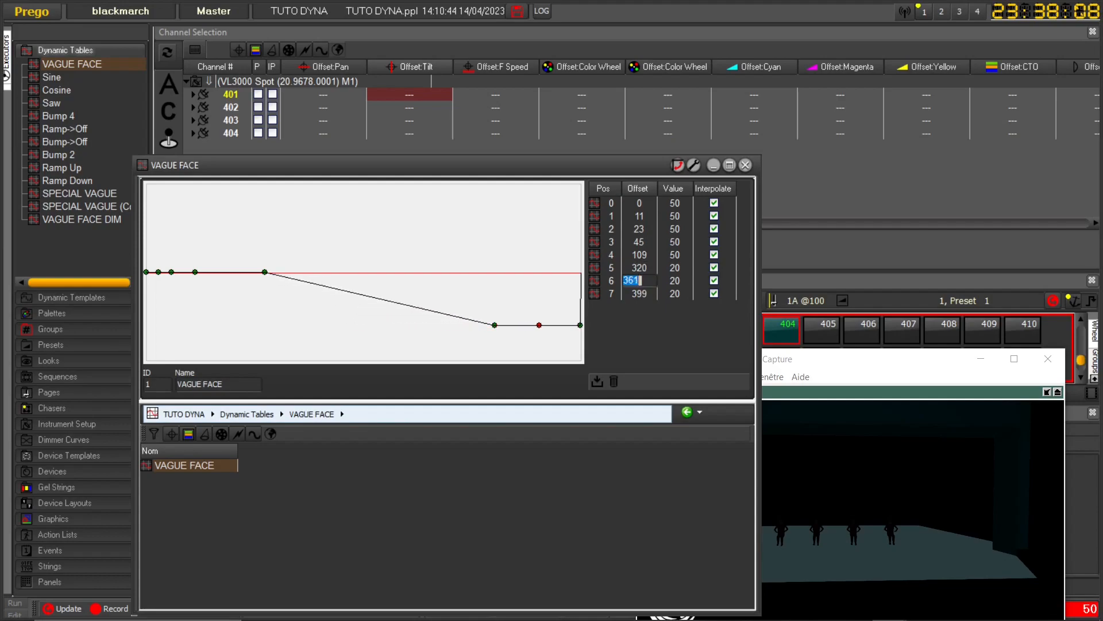
{"action": "double_click", "coordinate": [639, 268]}
{"action": "scroll", "coordinate": [639, 268], "scroll_direction": "up", "scroll_amount": 3}
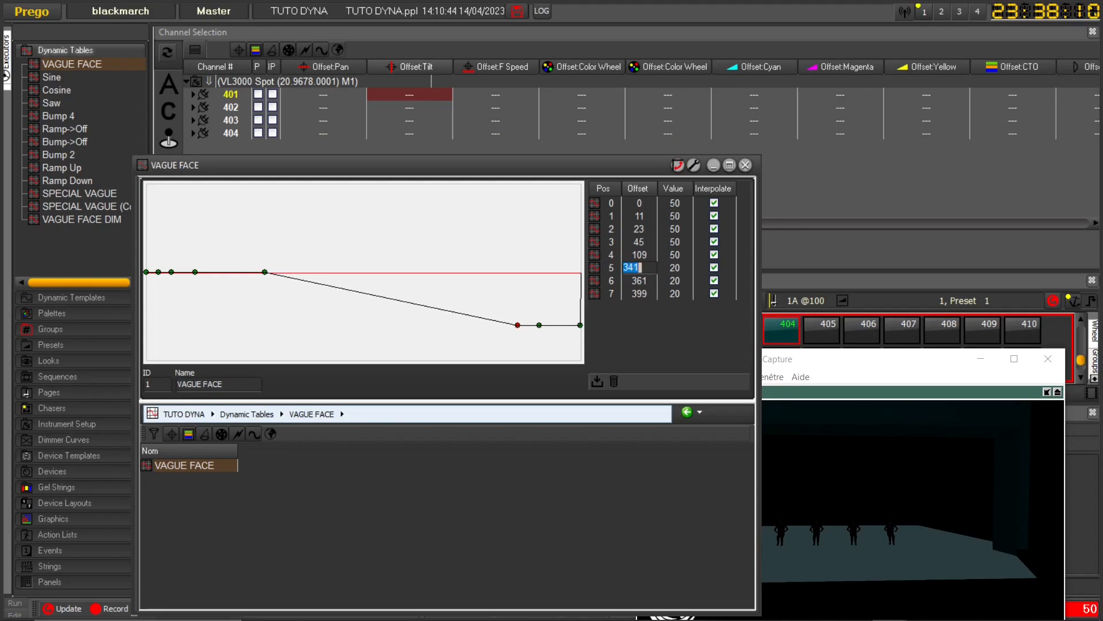
{"action": "left_click", "coordinate": [745, 165]}
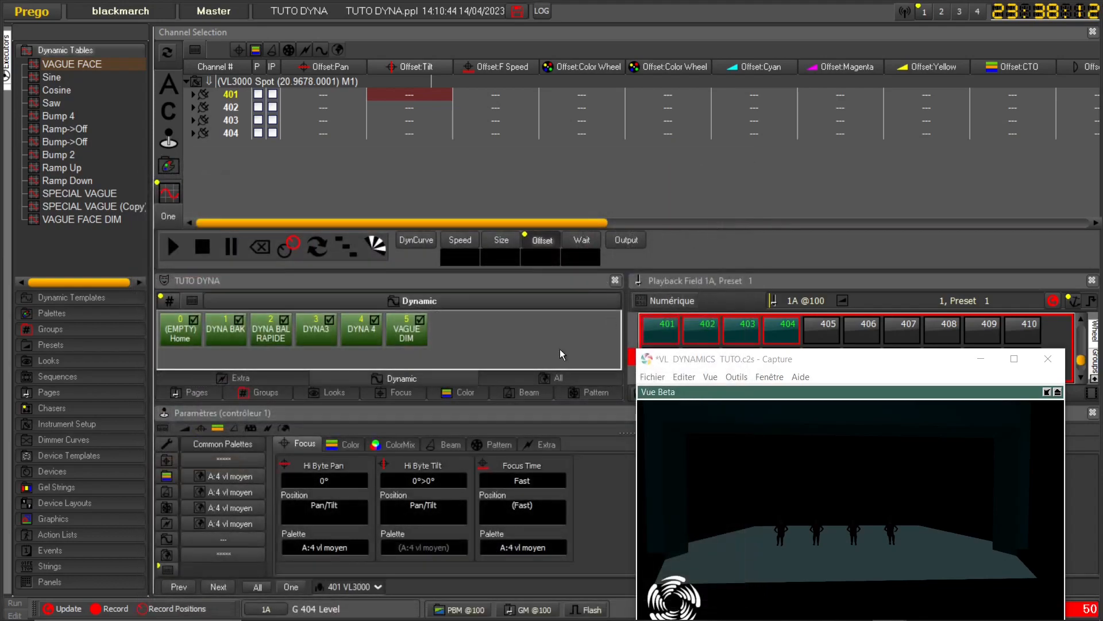
{"action": "left_click", "coordinate": [413, 336]}
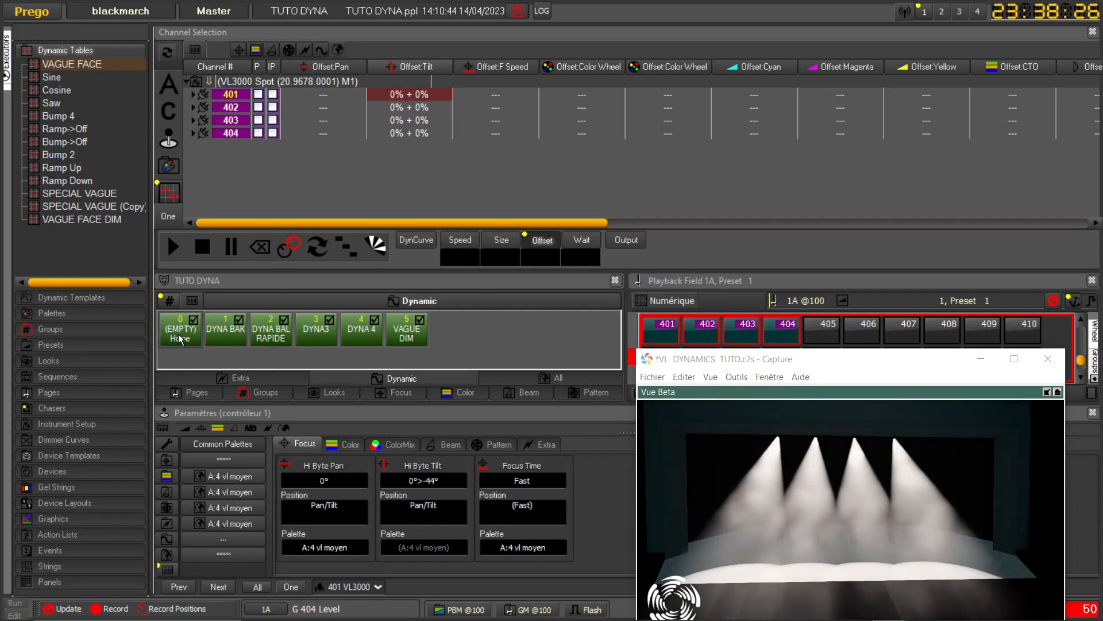
Set the VAGUE FACE table's offset to 398 for position 6 and 397 for position 5, and run the VAGUE DIM palette on channels 401 to 404
{"action": "double_click", "coordinate": [73, 63]}
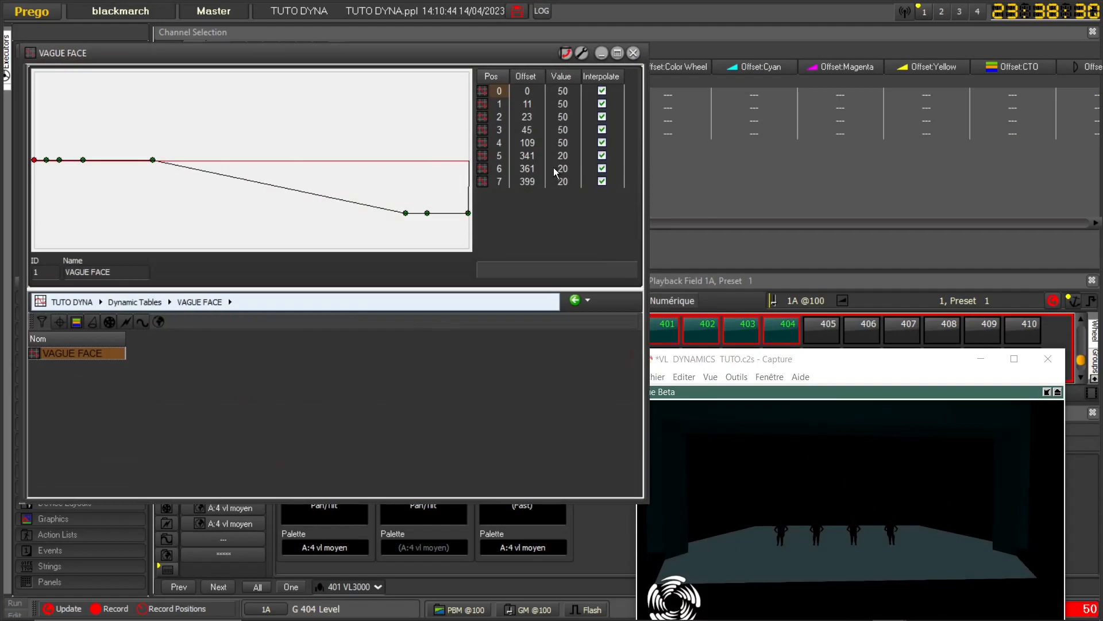
{"action": "left_click", "coordinate": [529, 171]}
{"action": "scroll", "coordinate": [530, 170], "scroll_direction": "up", "scroll_amount": 10}
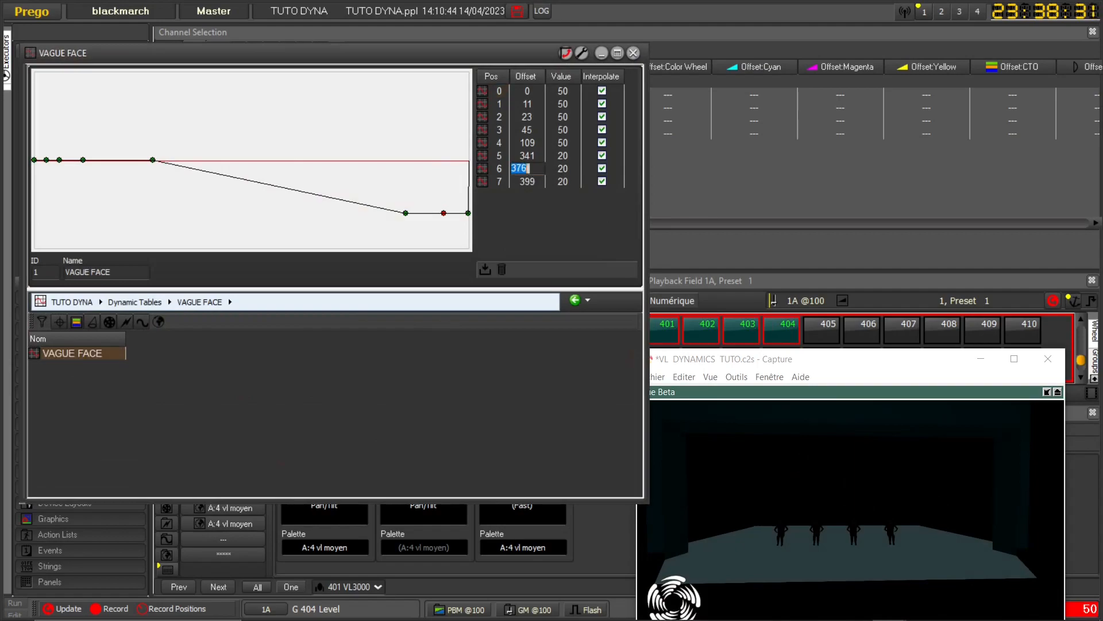
{"action": "left_click", "coordinate": [527, 155]}
{"action": "scroll", "coordinate": [528, 155], "scroll_direction": "up", "scroll_amount": 15}
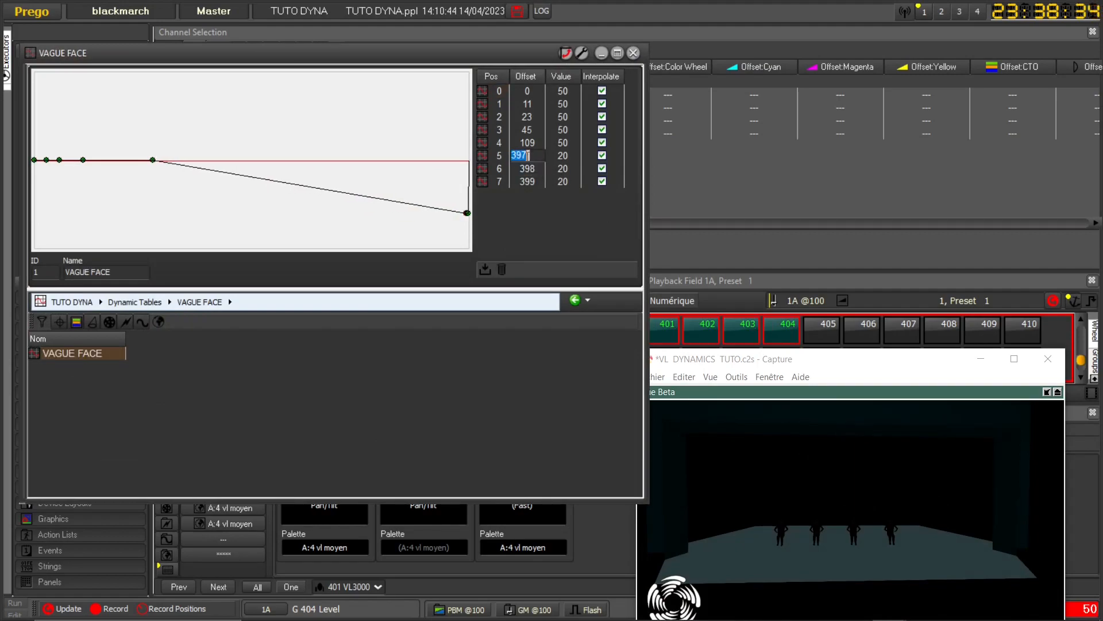
{"action": "left_click", "coordinate": [633, 53]}
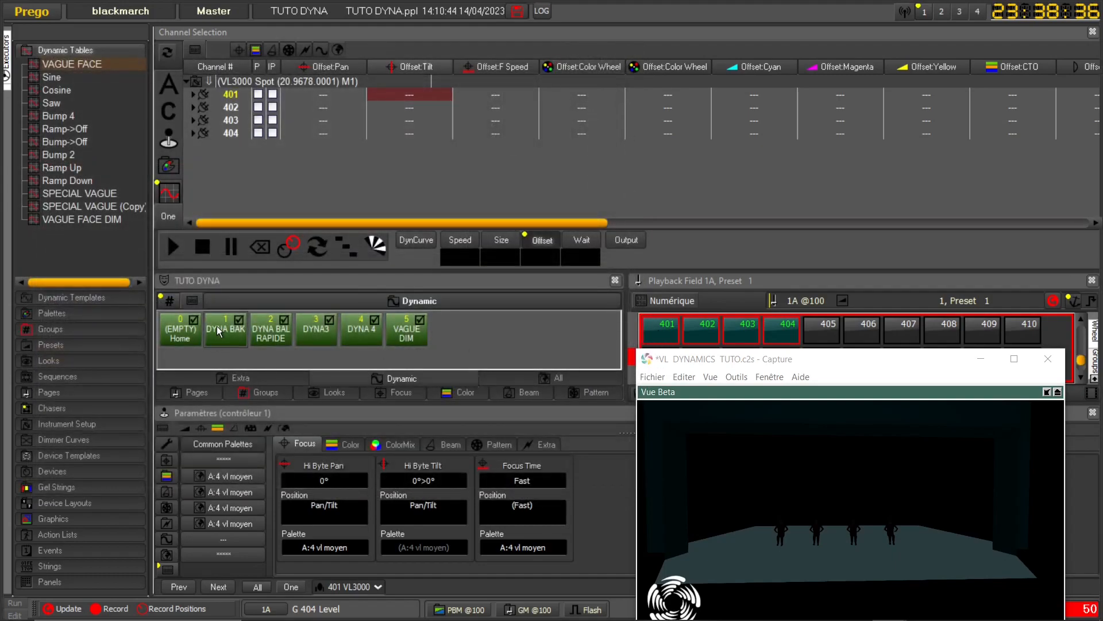
{"action": "left_click", "coordinate": [405, 330]}
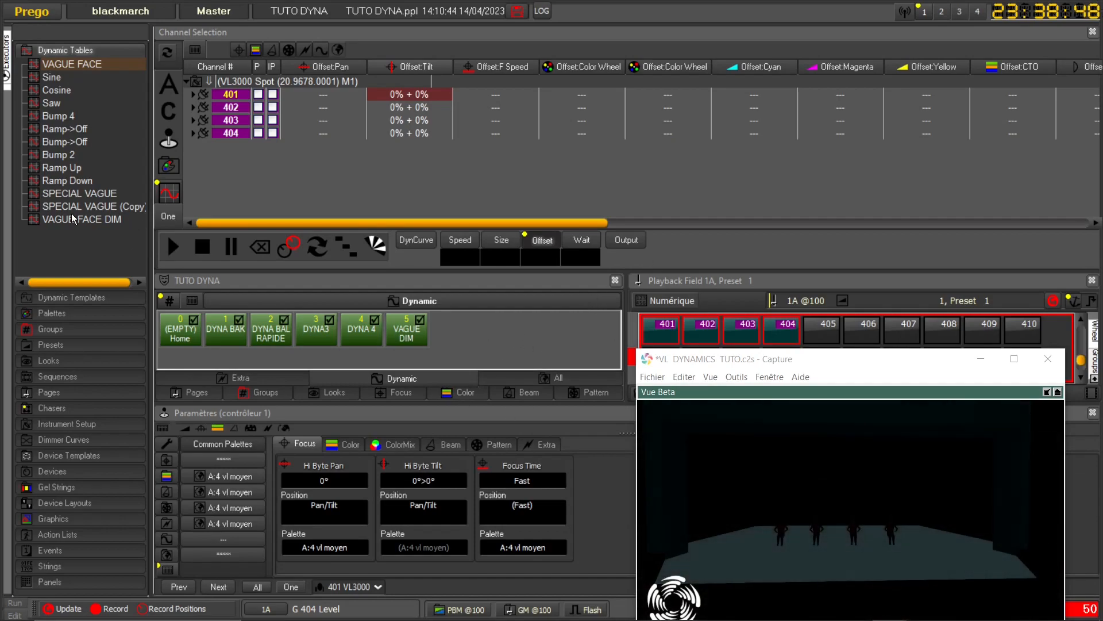
Duplicate the DYNA 1 dynamic template within Dynamic Templates
{"action": "left_click", "coordinate": [74, 51]}
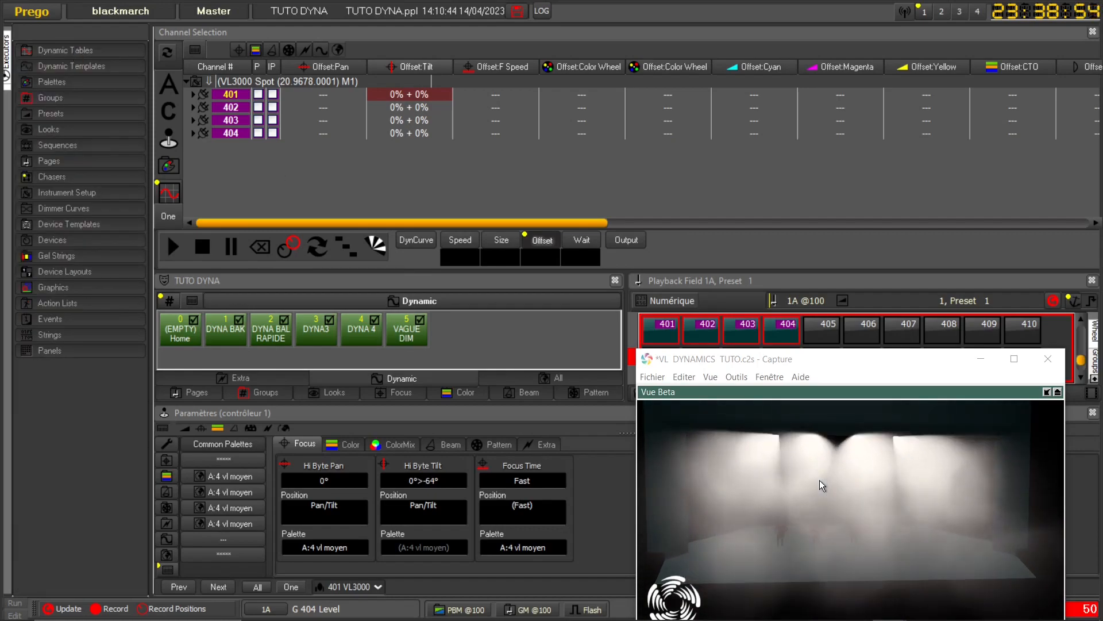
{"action": "left_click", "coordinate": [79, 65]}
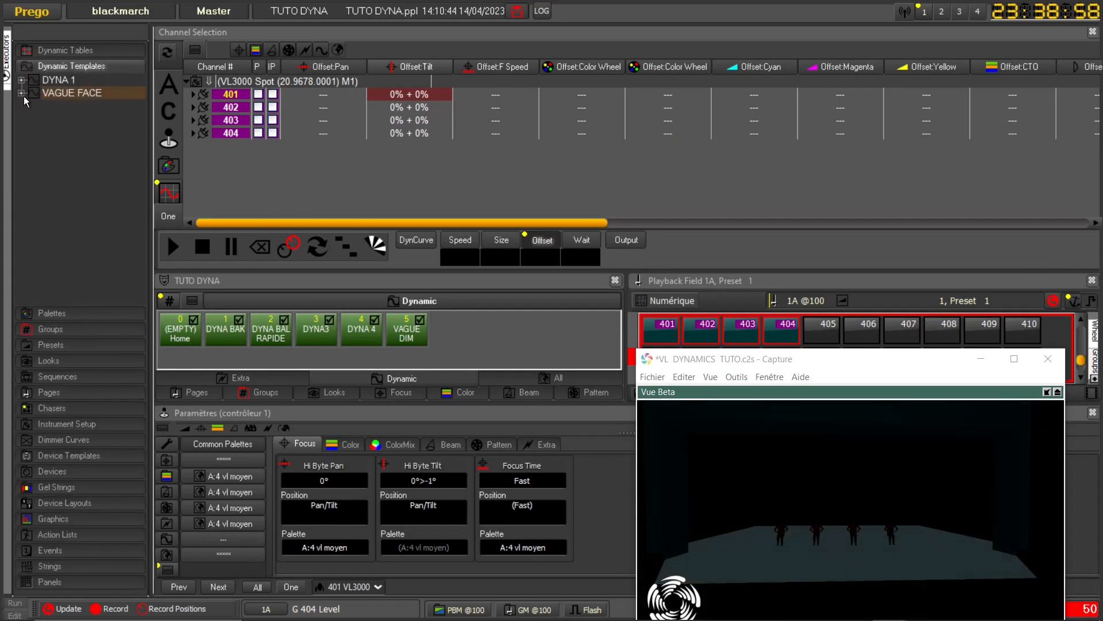
{"action": "left_click_drag", "start_coordinate": [64, 92], "coordinate": [67, 111]}
{"action": "left_click", "coordinate": [54, 119]}
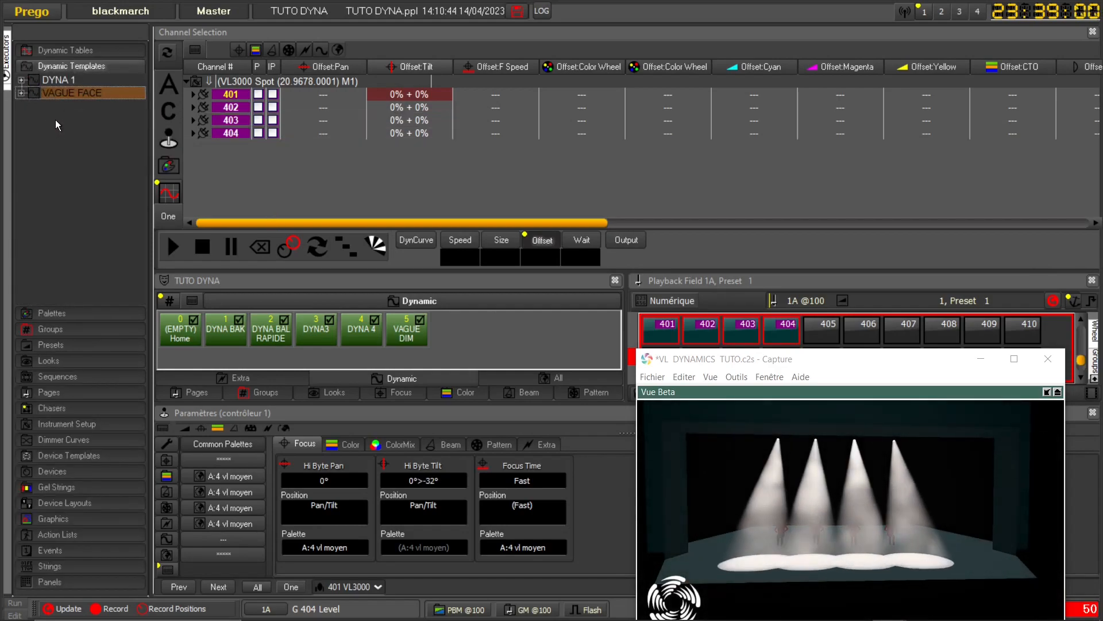
{"action": "left_click", "coordinate": [58, 79]}
{"action": "left_click", "coordinate": [81, 192]}
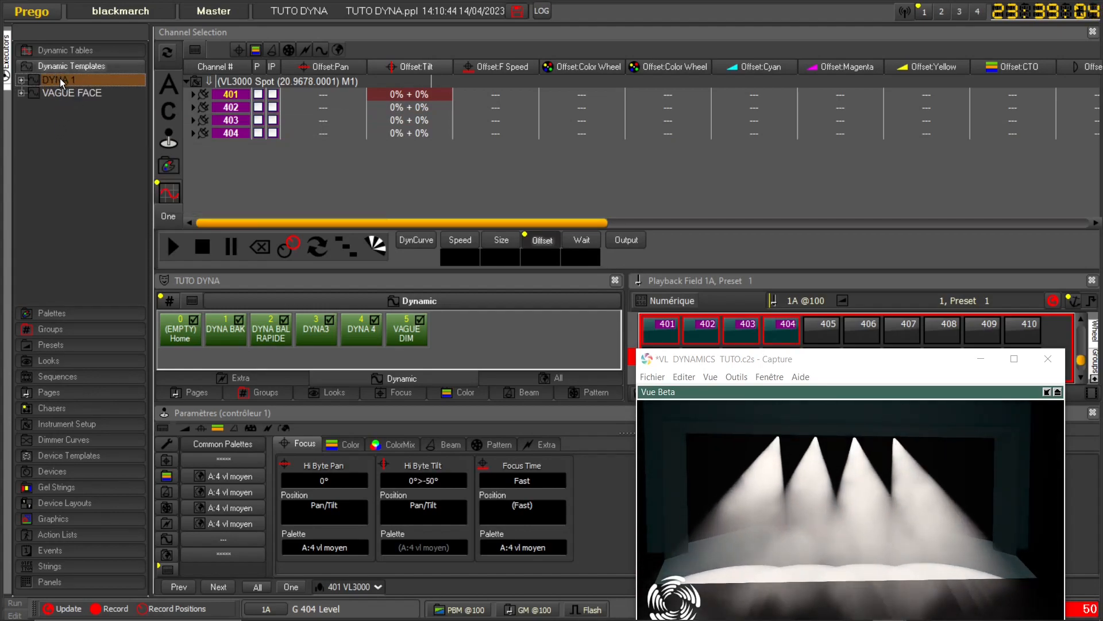
{"action": "right_click", "coordinate": [60, 160]}
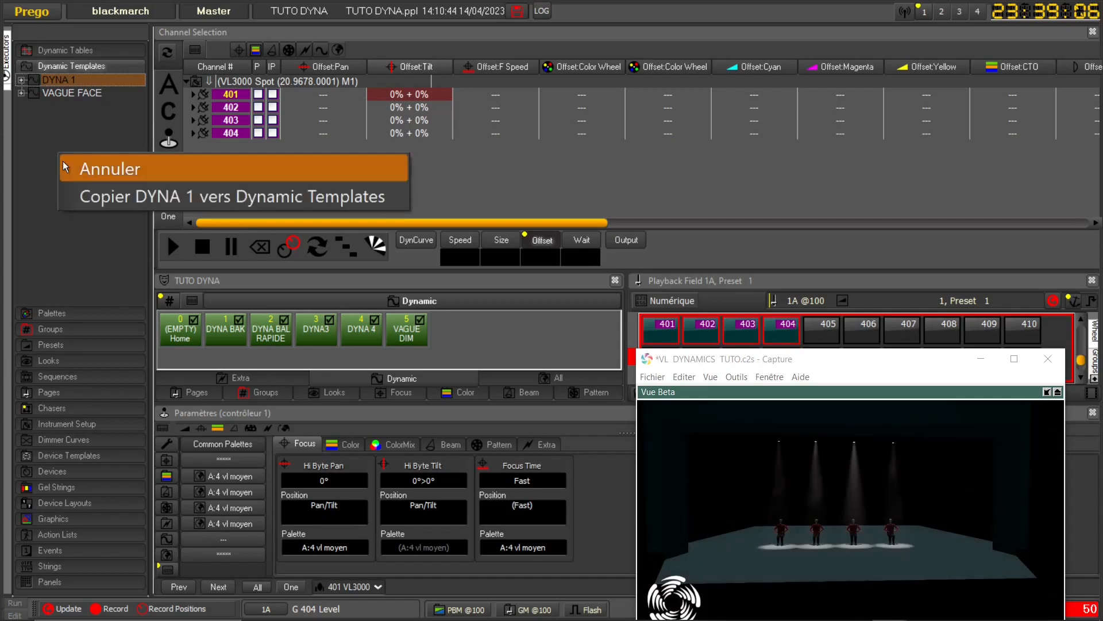
{"action": "left_click", "coordinate": [63, 191]}
Open the DYNA 1 (Copy) template, change its Tilt parameter to Pan and close its editor
{"action": "double_click", "coordinate": [53, 106]}
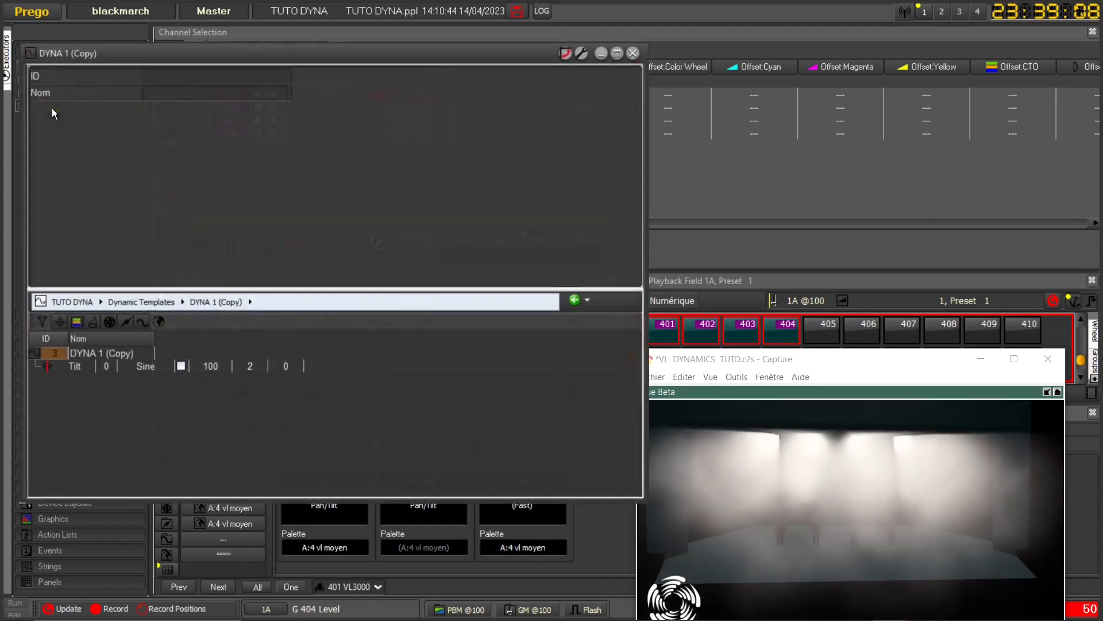
{"action": "left_click", "coordinate": [60, 369]}
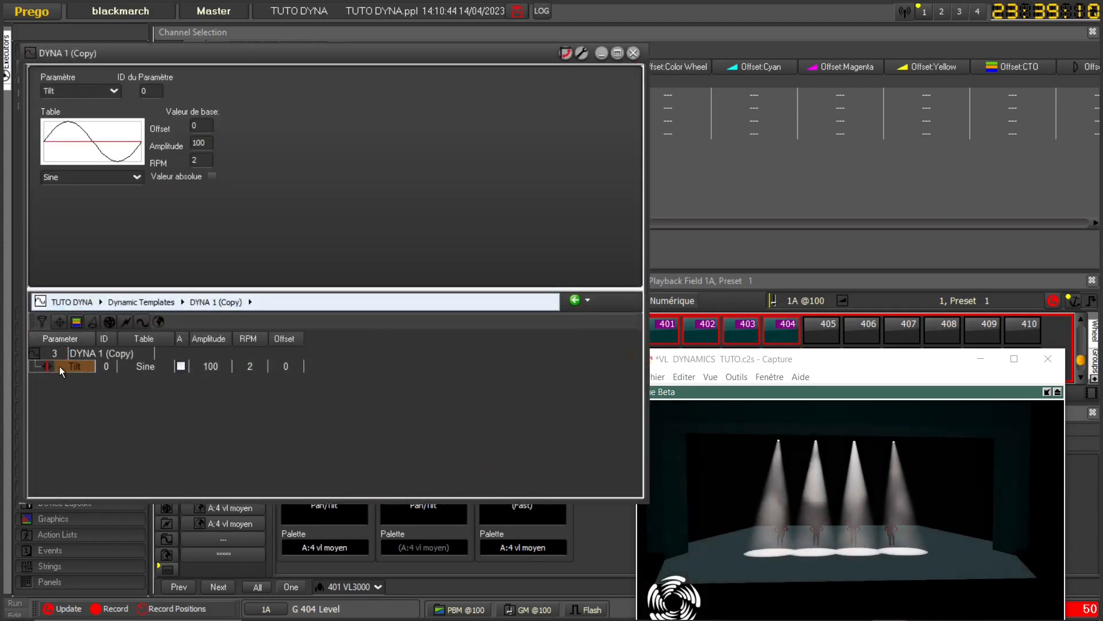
{"action": "left_click", "coordinate": [75, 367]}
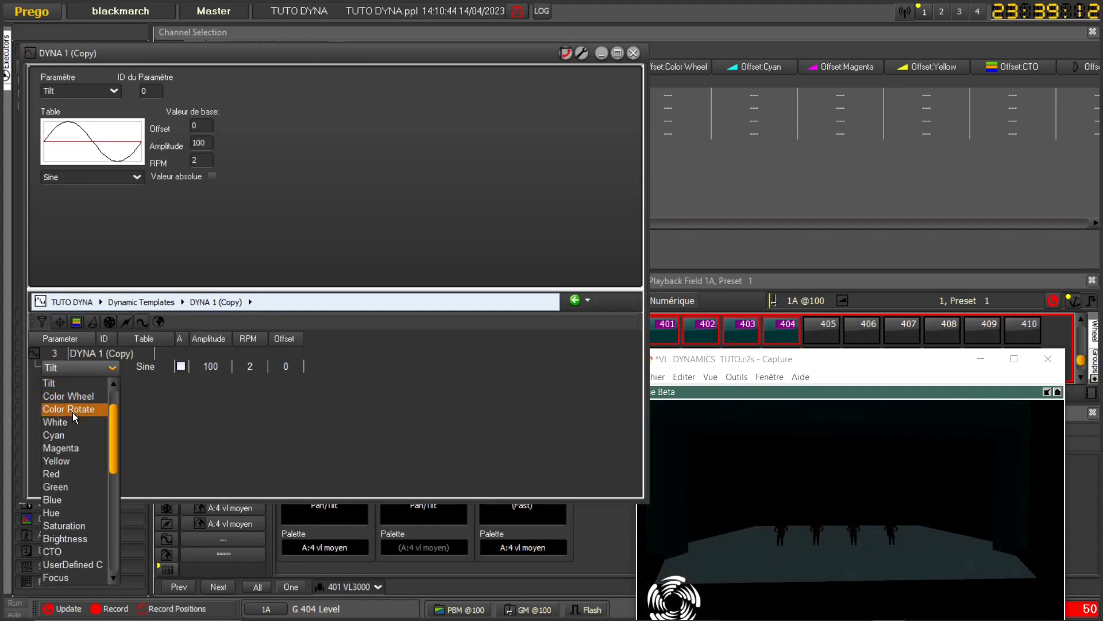
{"action": "scroll", "coordinate": [63, 381], "scroll_direction": "up", "scroll_amount": 1}
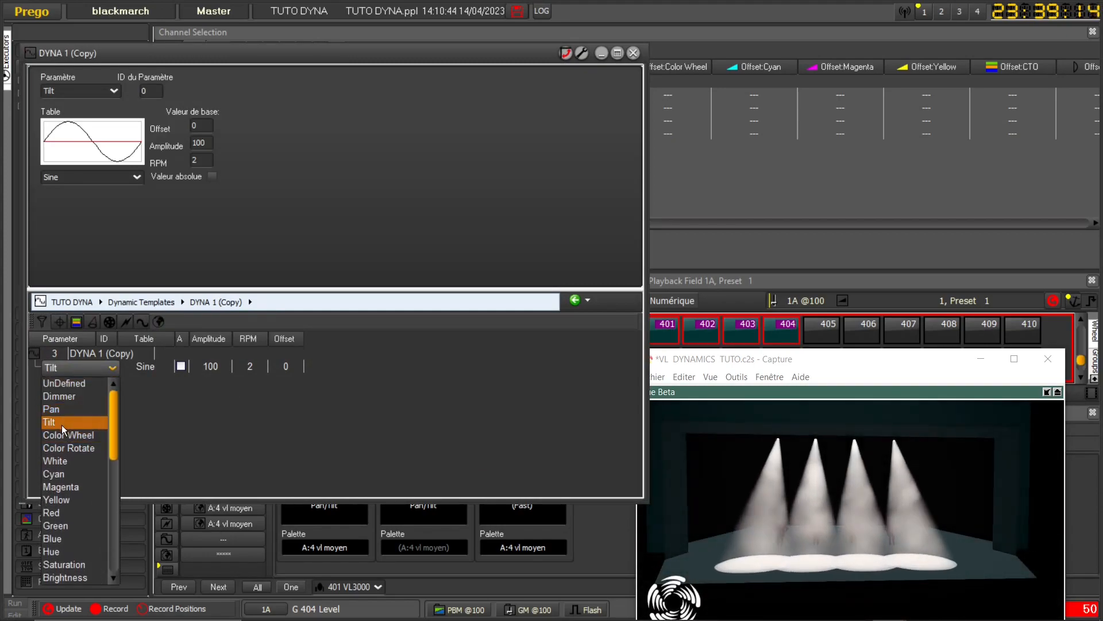
{"action": "left_click", "coordinate": [68, 410]}
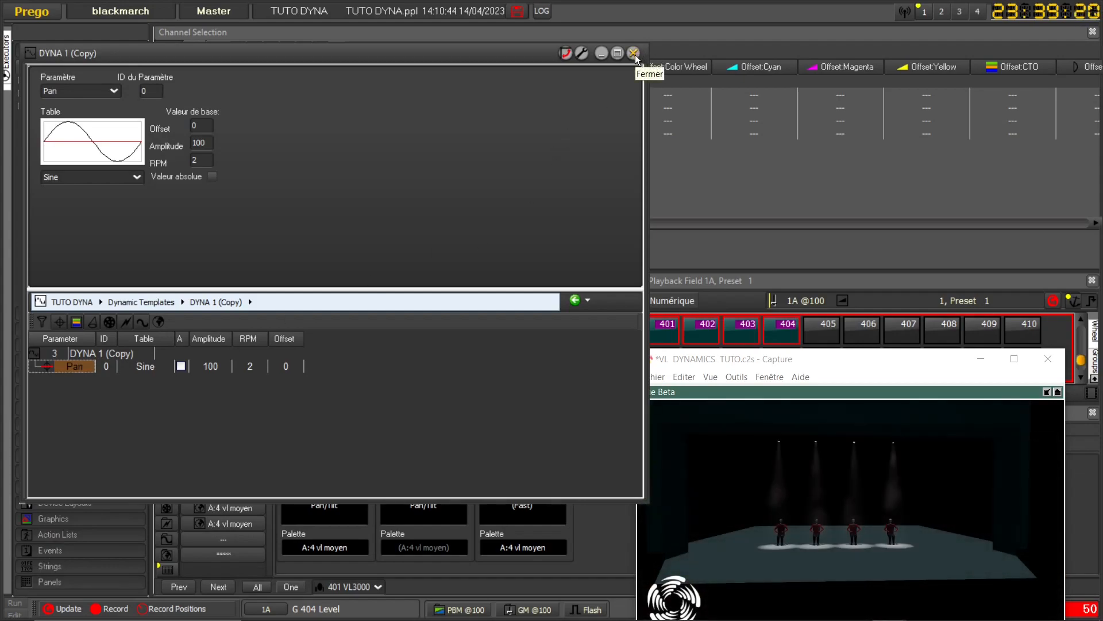
{"action": "left_click", "coordinate": [634, 54]}
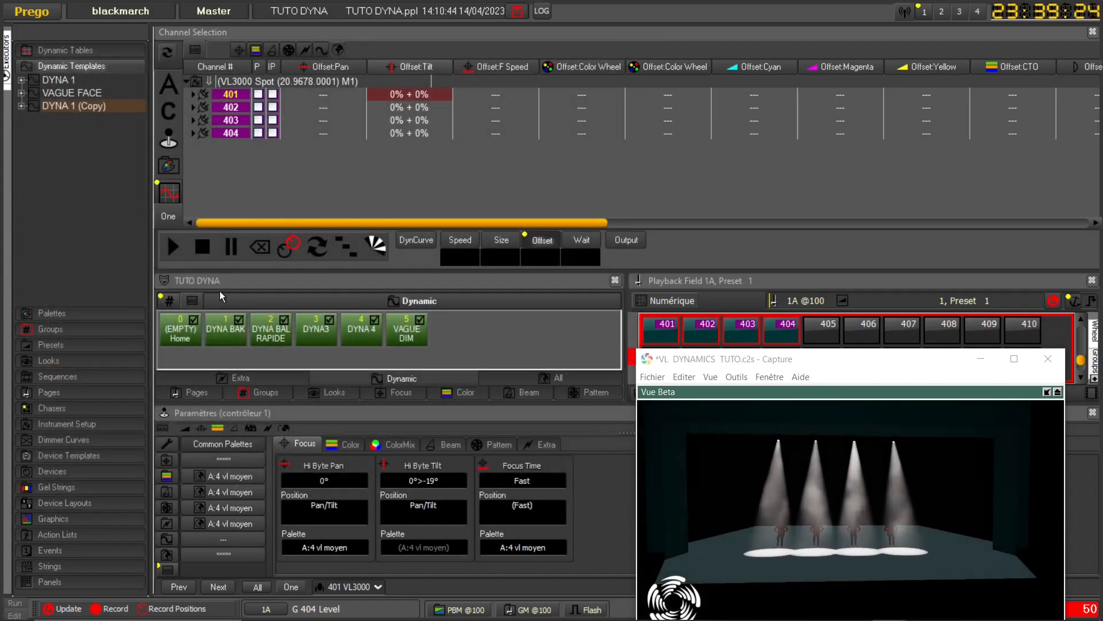
Execute DYNA 1 (Copy) on channels 401 to 404 and record the combined movement as dynamic palette 6 named DYNA6
{"action": "right_click", "coordinate": [46, 106]}
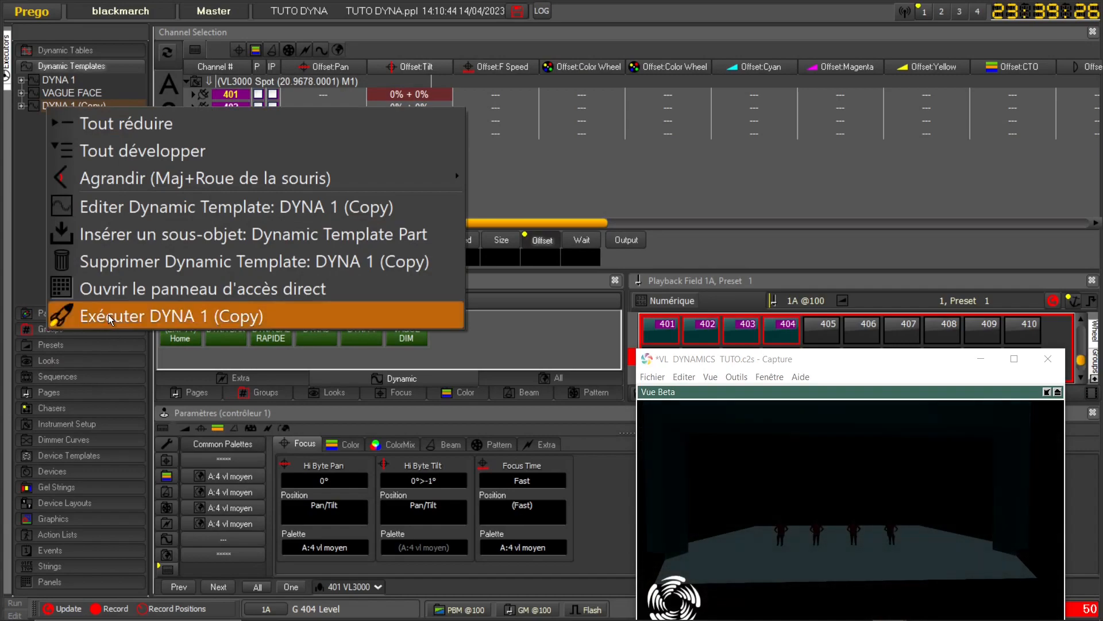
{"action": "left_click", "coordinate": [108, 315]}
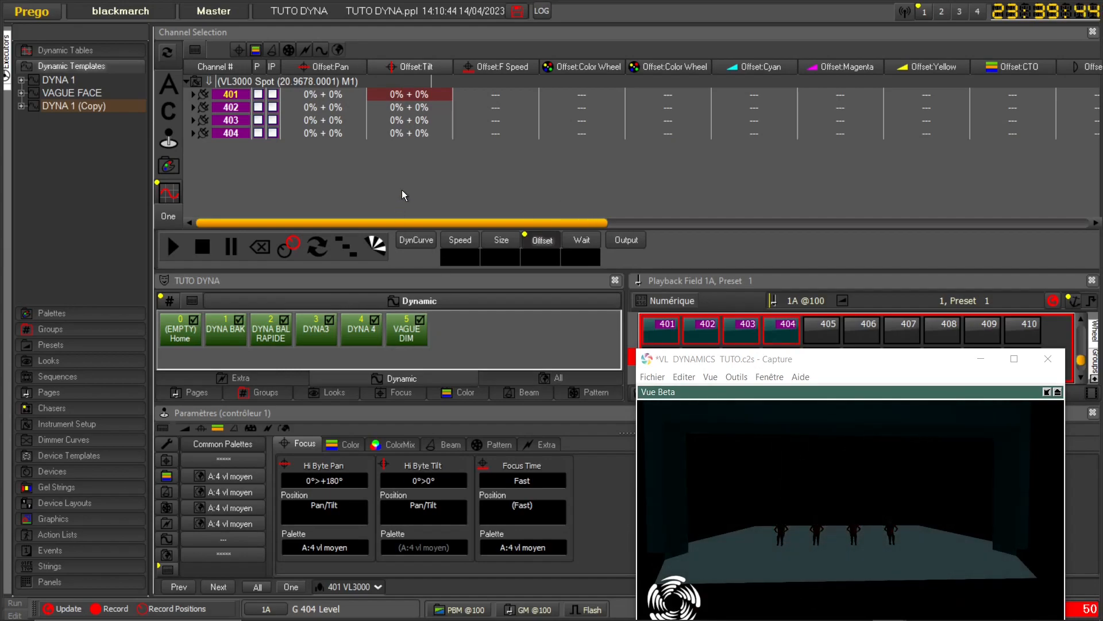
{"action": "right_click", "coordinate": [466, 332]}
{"action": "left_click", "coordinate": [532, 375]}
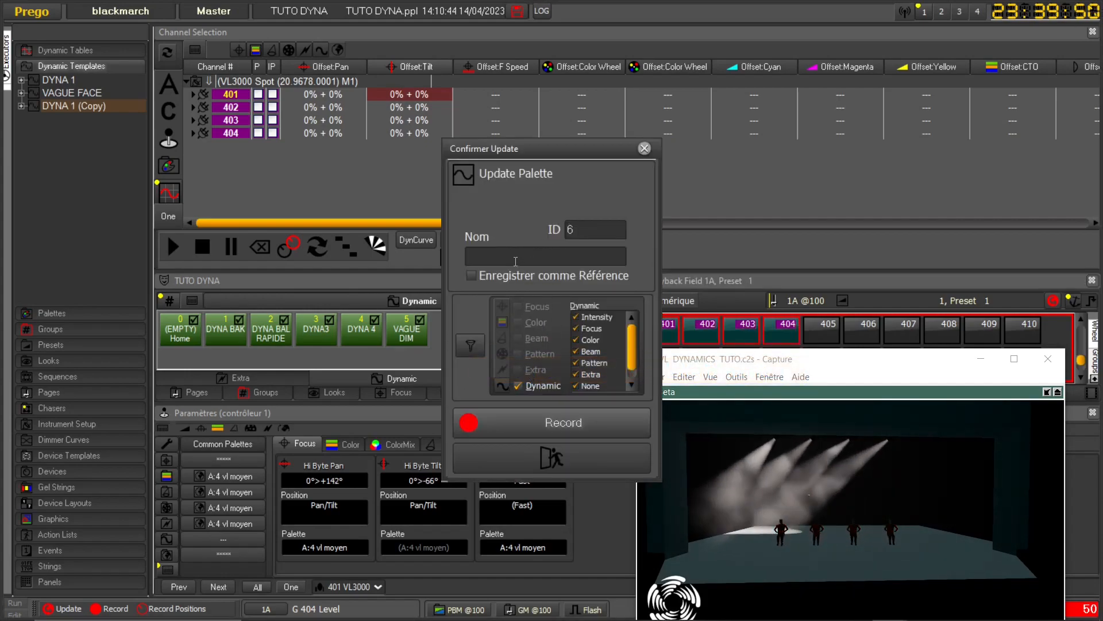
{"action": "type", "text": "DYN"}
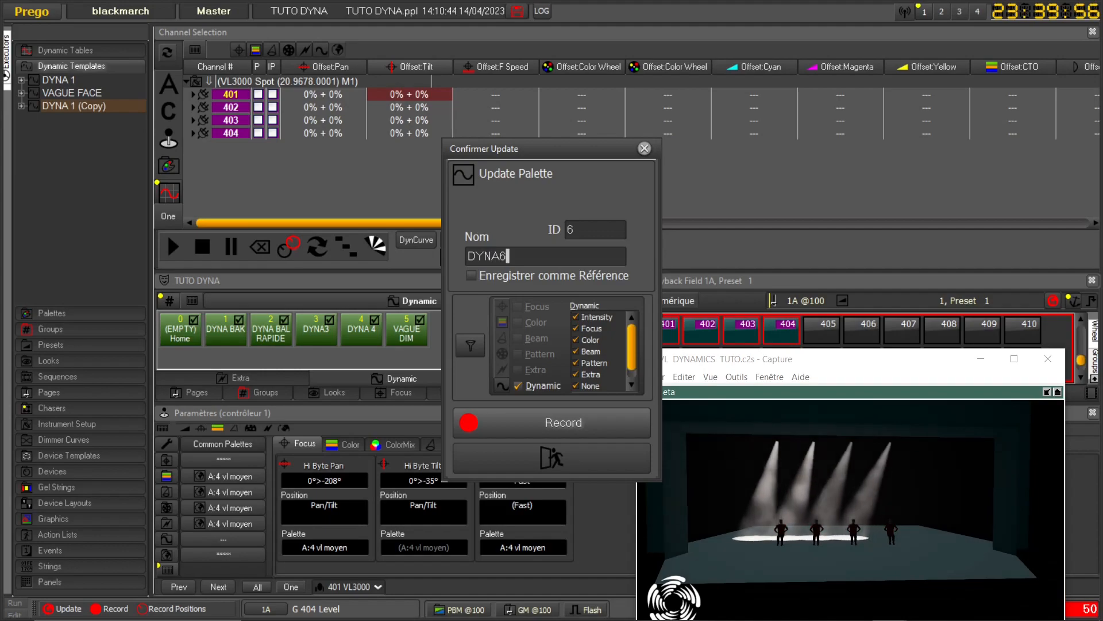
{"action": "type", "text": "A6"}
{"action": "left_click", "coordinate": [563, 426]}
Clear the running dynamics, restart channels 401 to 404 at level 35 with the DYNA6 palette, and fan the offsets evenly
{"action": "left_click", "coordinate": [178, 333]}
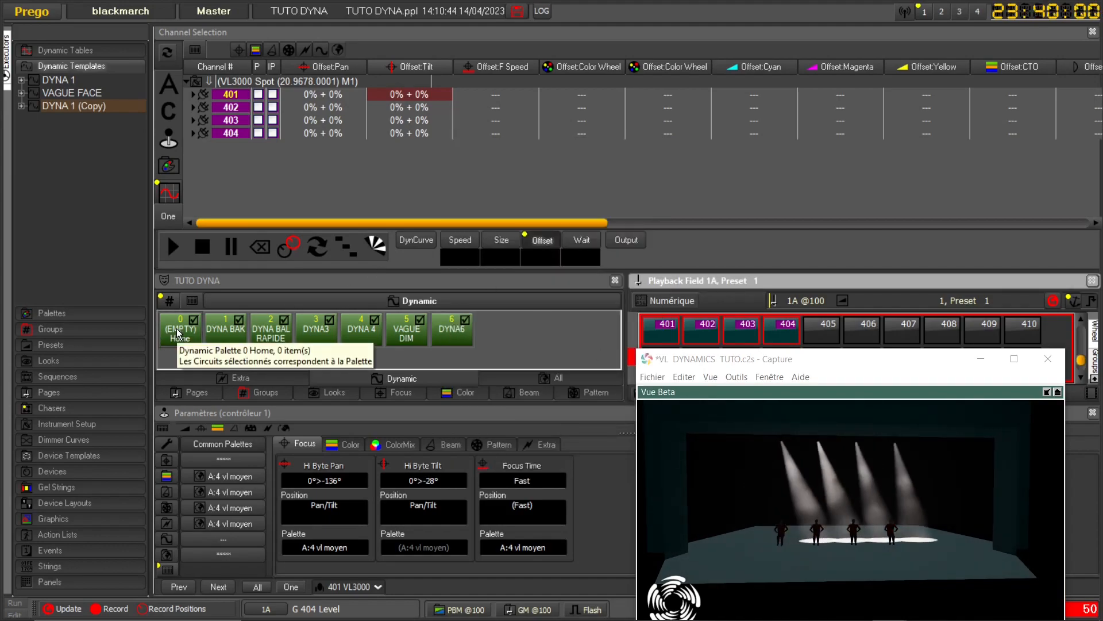
{"action": "left_click", "coordinate": [177, 330]}
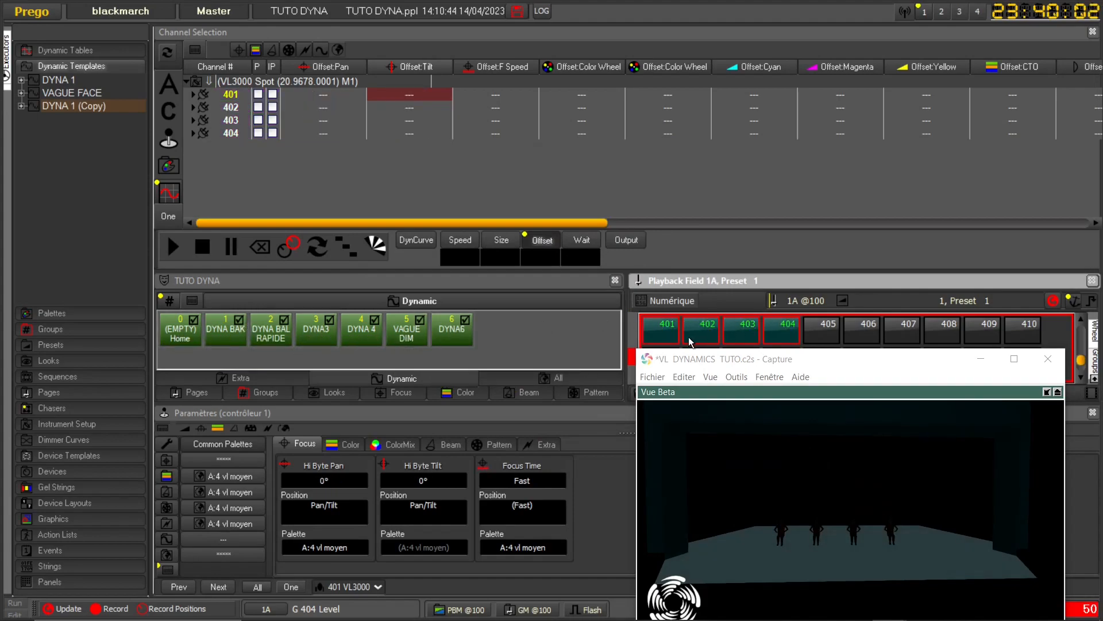
{"action": "left_click_drag", "start_coordinate": [664, 339], "coordinate": [664, 326]}
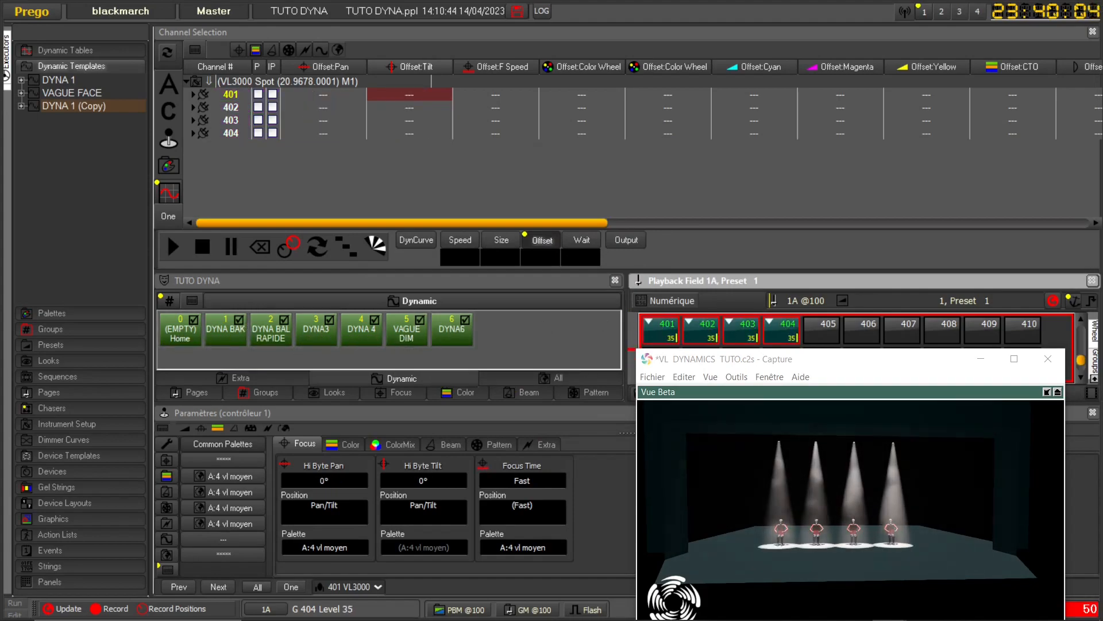
{"action": "left_click", "coordinate": [452, 330]}
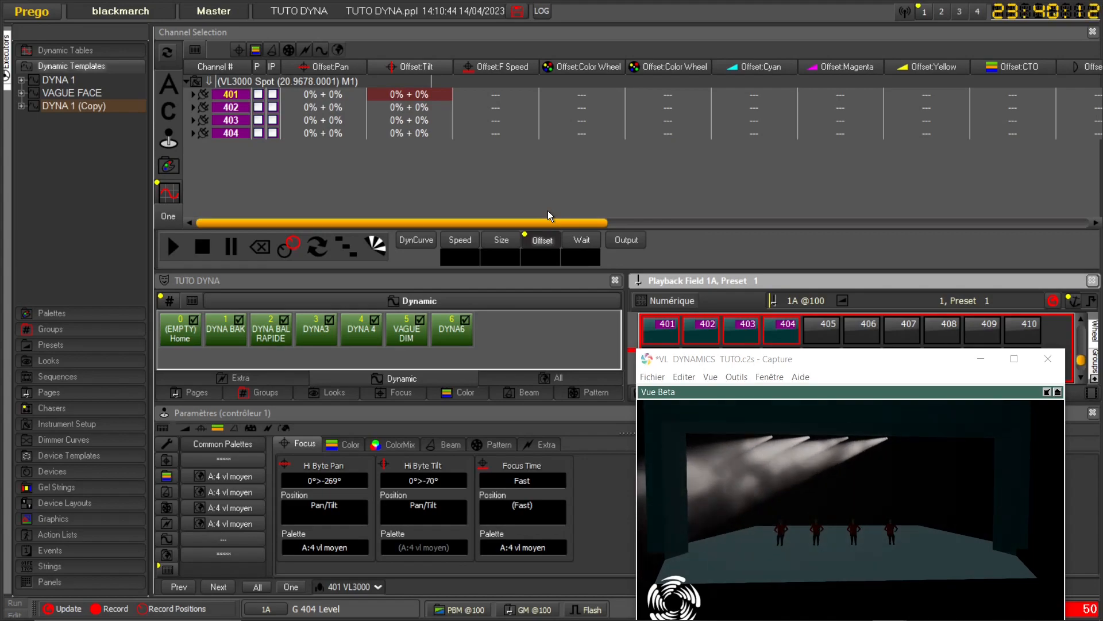
{"action": "left_click", "coordinate": [375, 246]}
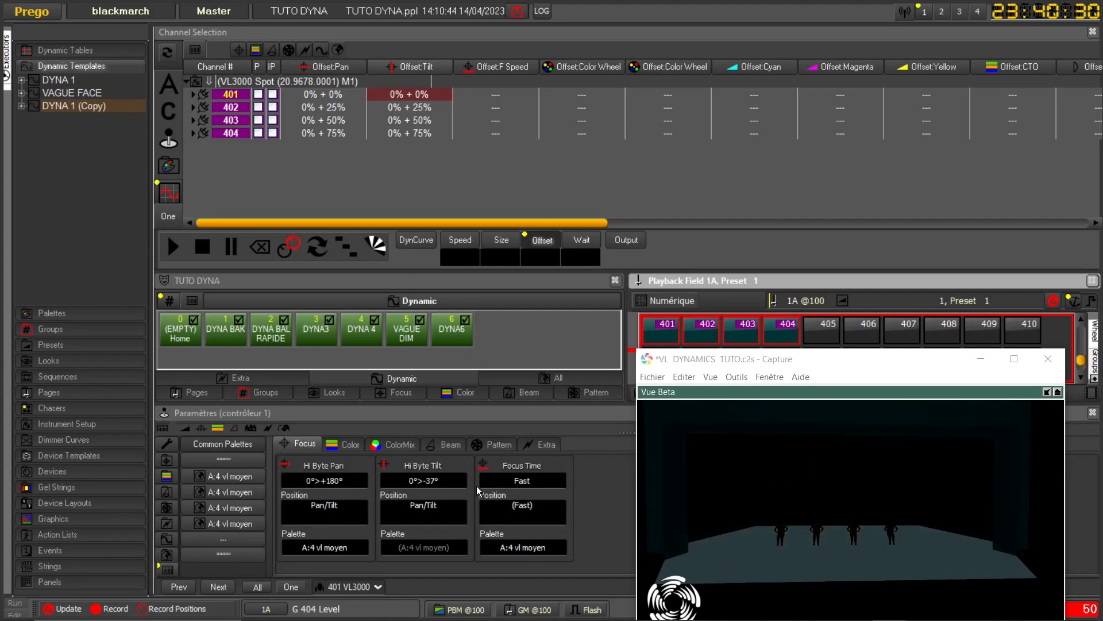
Set the Strobe parameter of channels 401 to 404 to Random 4.5Hz
{"action": "left_click", "coordinate": [544, 450]}
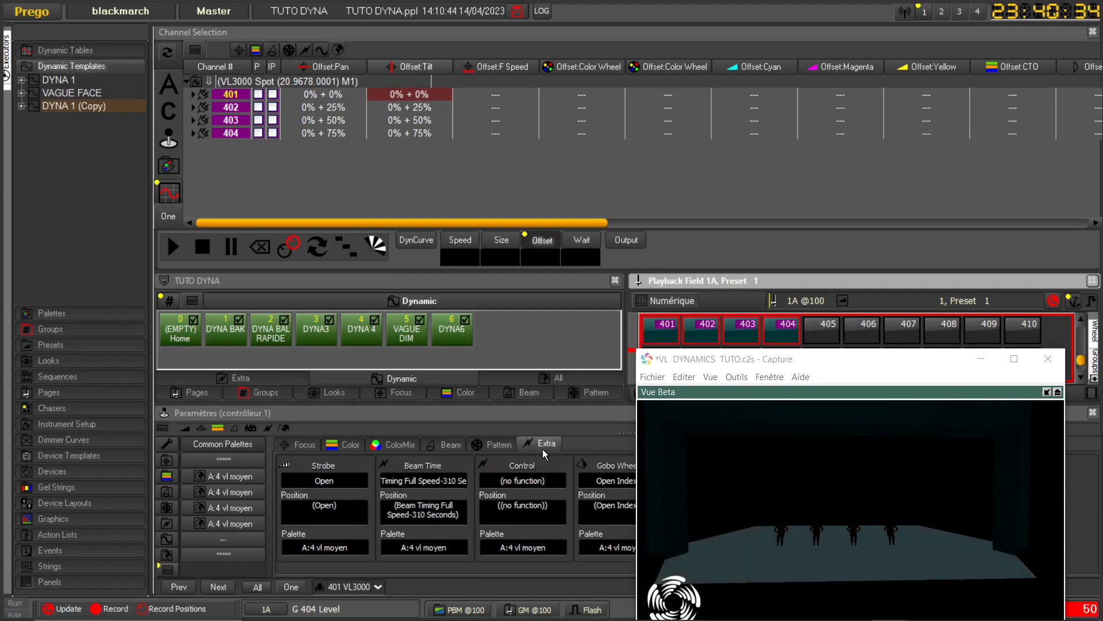
{"action": "left_click", "coordinate": [323, 518]}
{"action": "left_click", "coordinate": [321, 515]}
{"action": "left_click", "coordinate": [321, 515]}
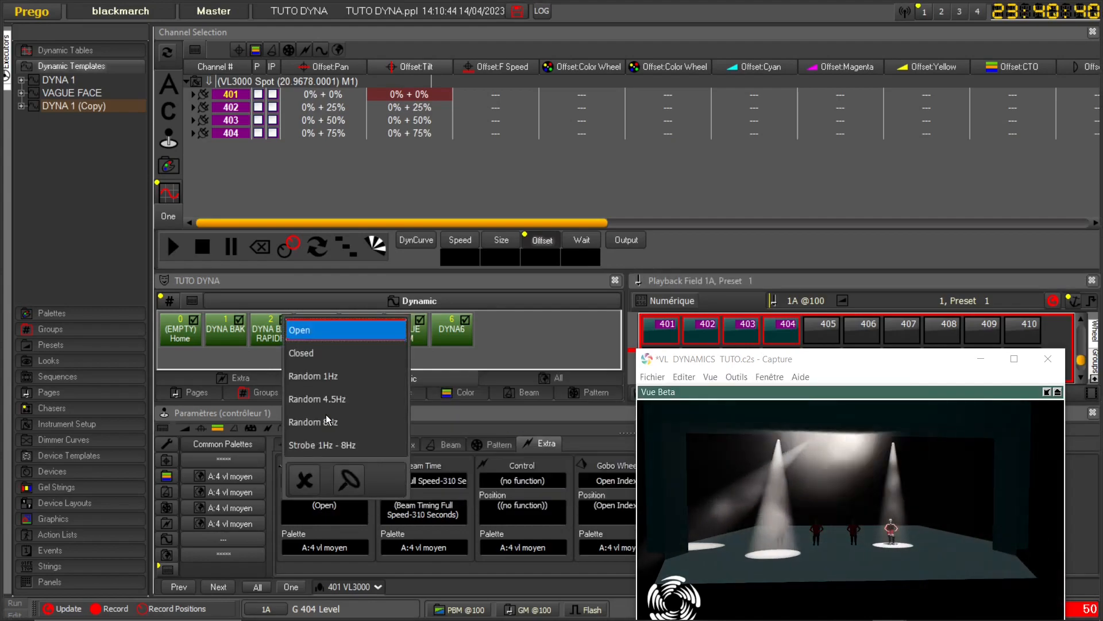
{"action": "left_click", "coordinate": [320, 400]}
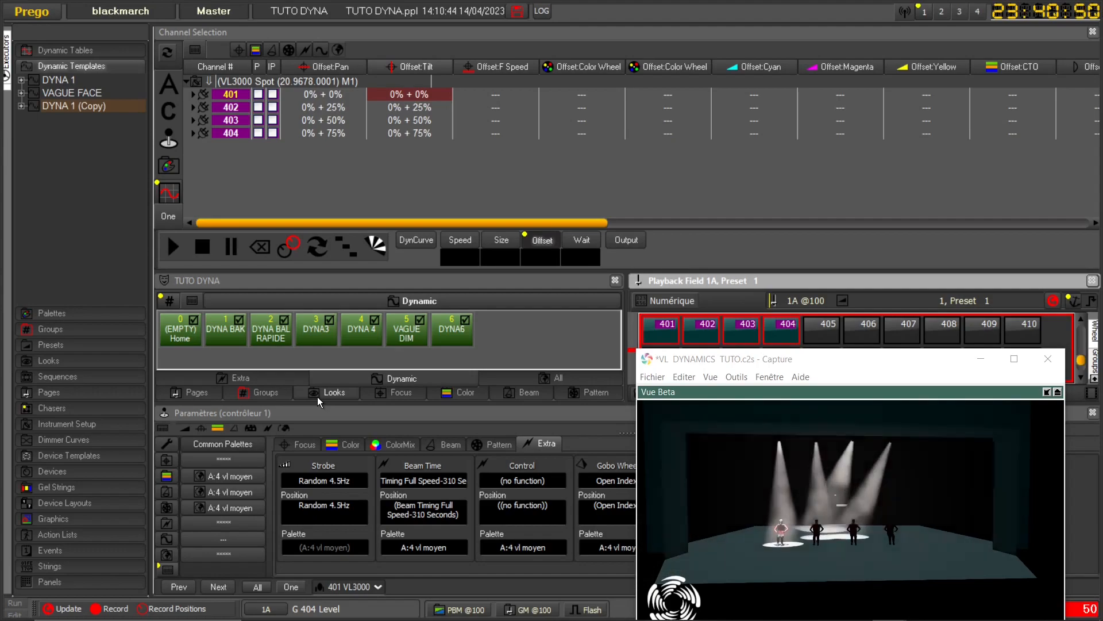
{"action": "left_click", "coordinate": [338, 519]}
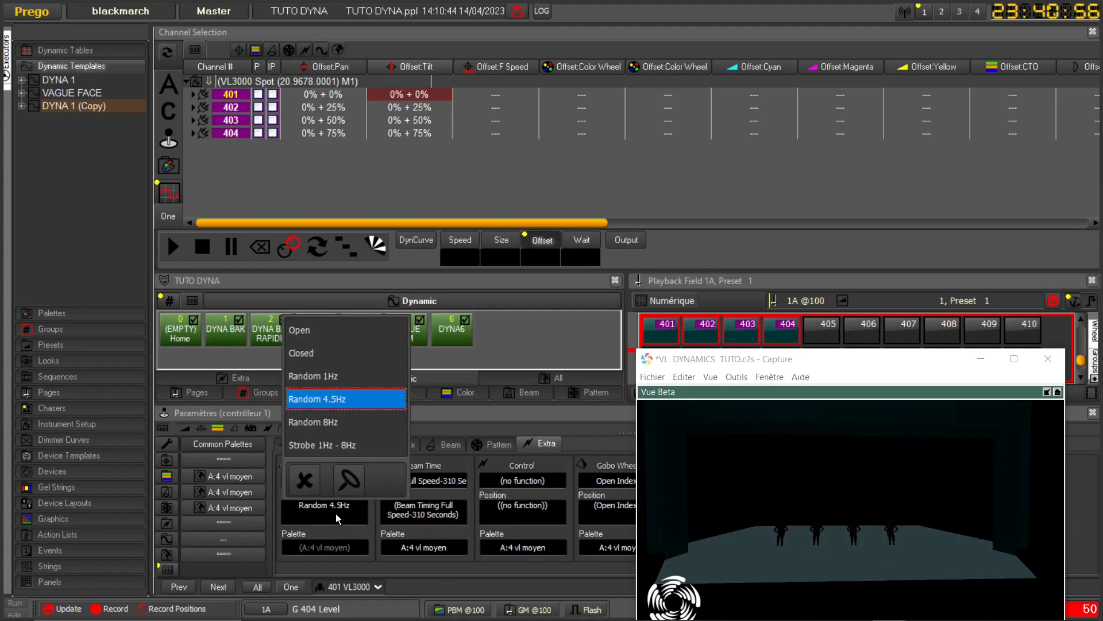
{"action": "left_click", "coordinate": [345, 399]}
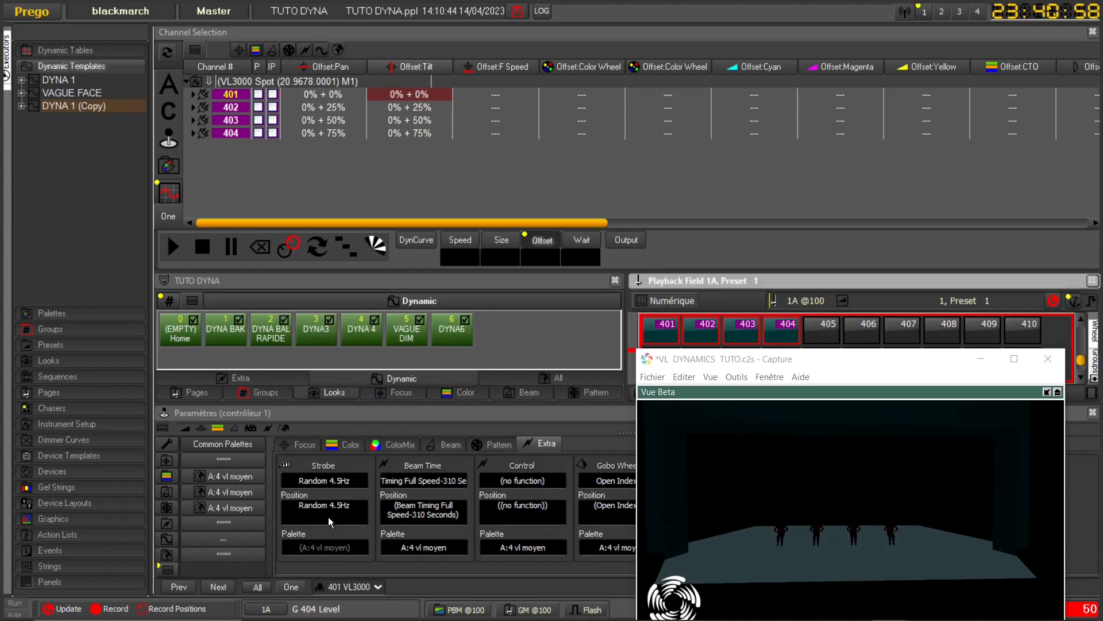
Record the selected channels' current state as look 1 named LOOK, with Stage as the source
{"action": "left_click", "coordinate": [334, 396]}
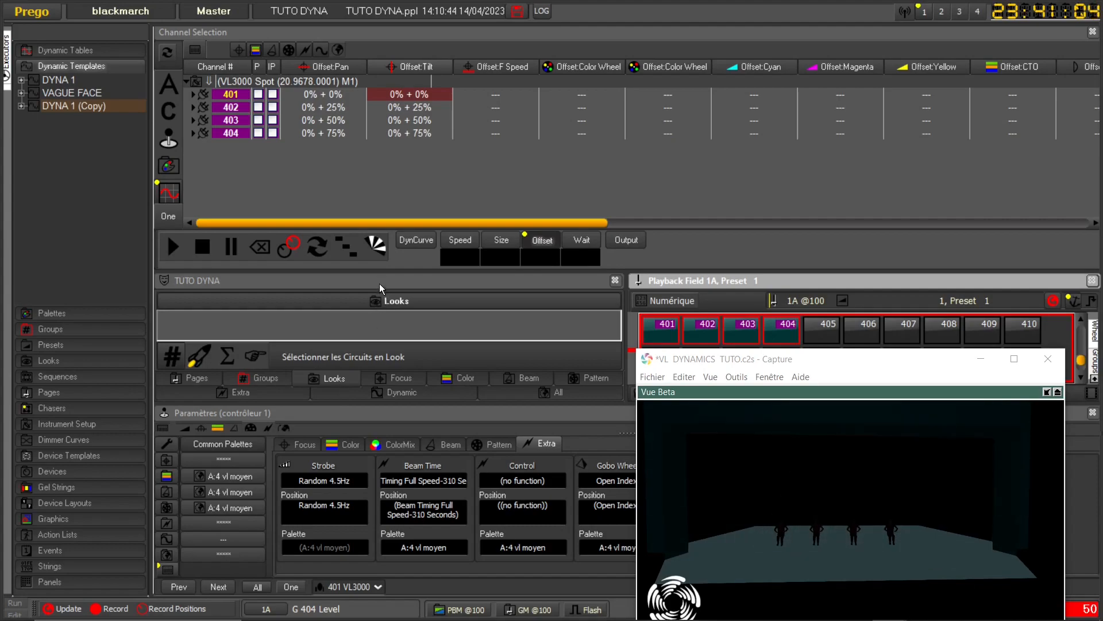
{"action": "left_click_drag", "start_coordinate": [379, 273], "coordinate": [380, 243]}
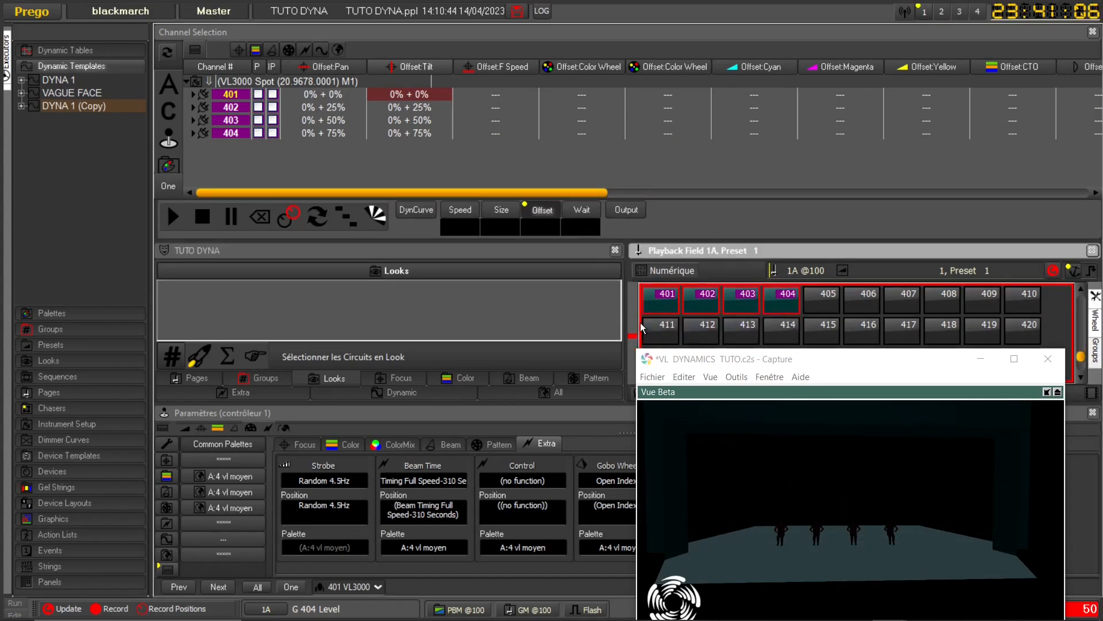
{"action": "right_click", "coordinate": [236, 311]}
{"action": "left_click", "coordinate": [321, 349]}
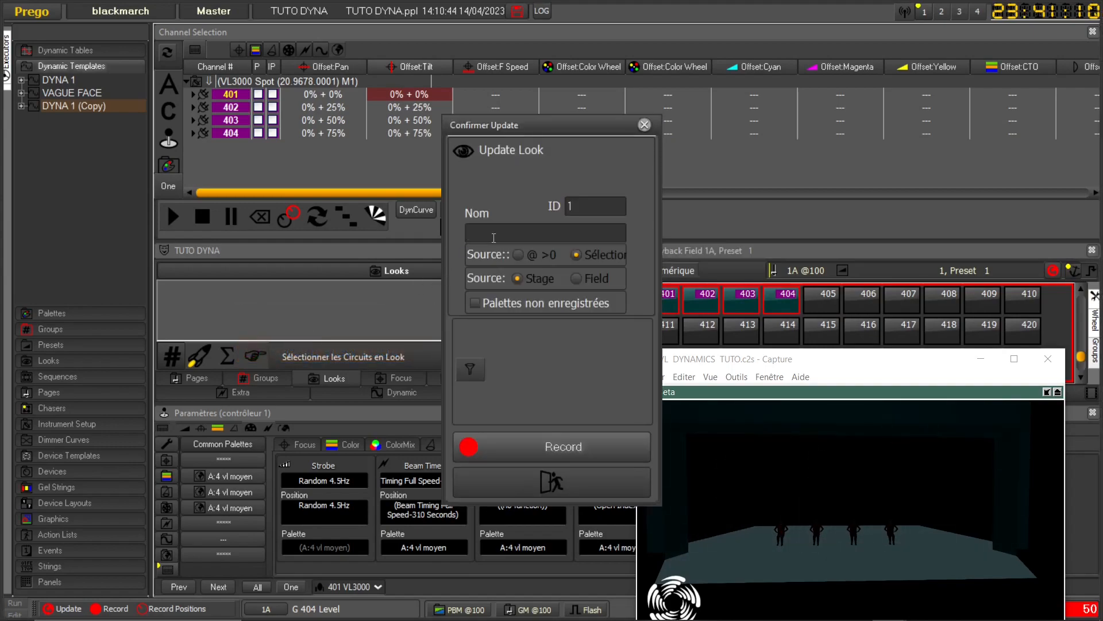
{"action": "left_click", "coordinate": [494, 238]}
{"action": "type", "text": "LOOK"}
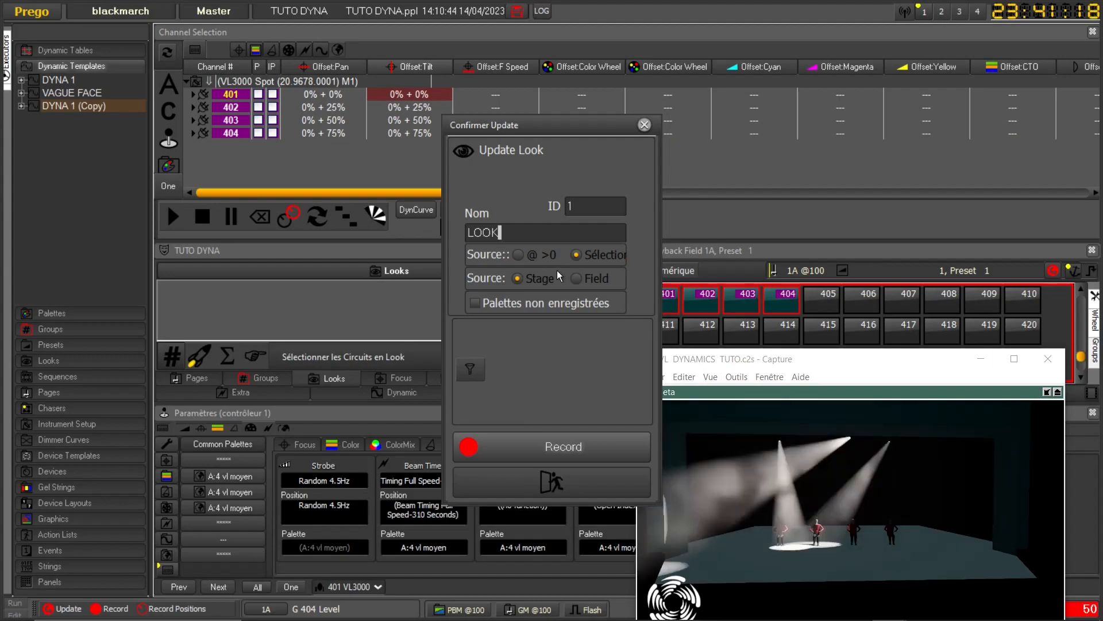
{"action": "left_click", "coordinate": [549, 455]}
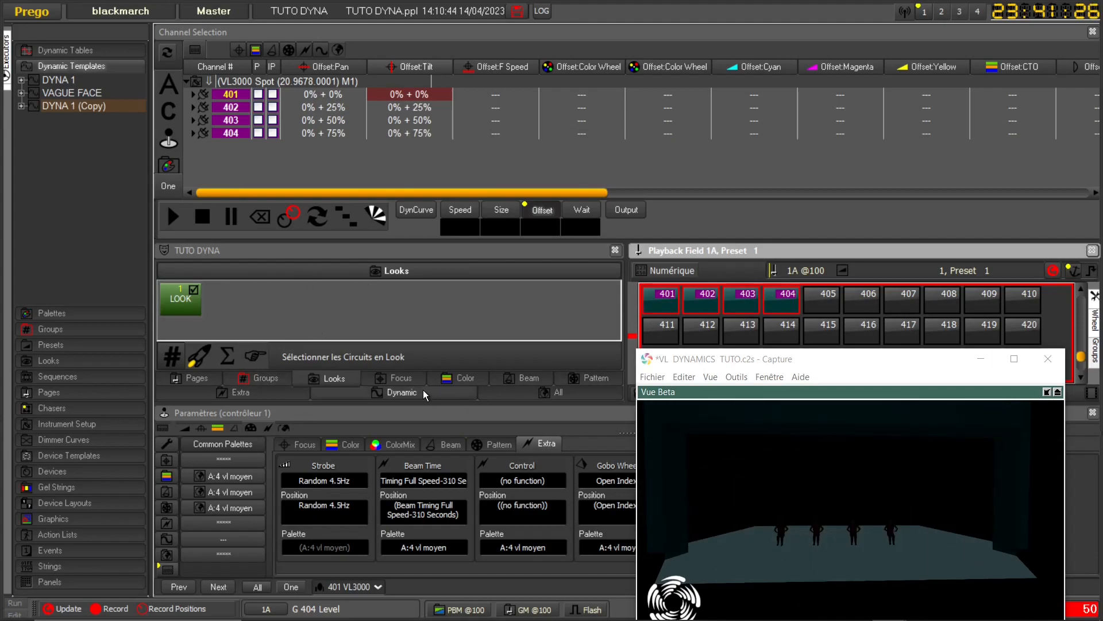
Reset channels 401 to 404 with the Home dynamic palette, raise them to level 23 and set their strobe to Open
{"action": "left_click", "coordinate": [399, 392]}
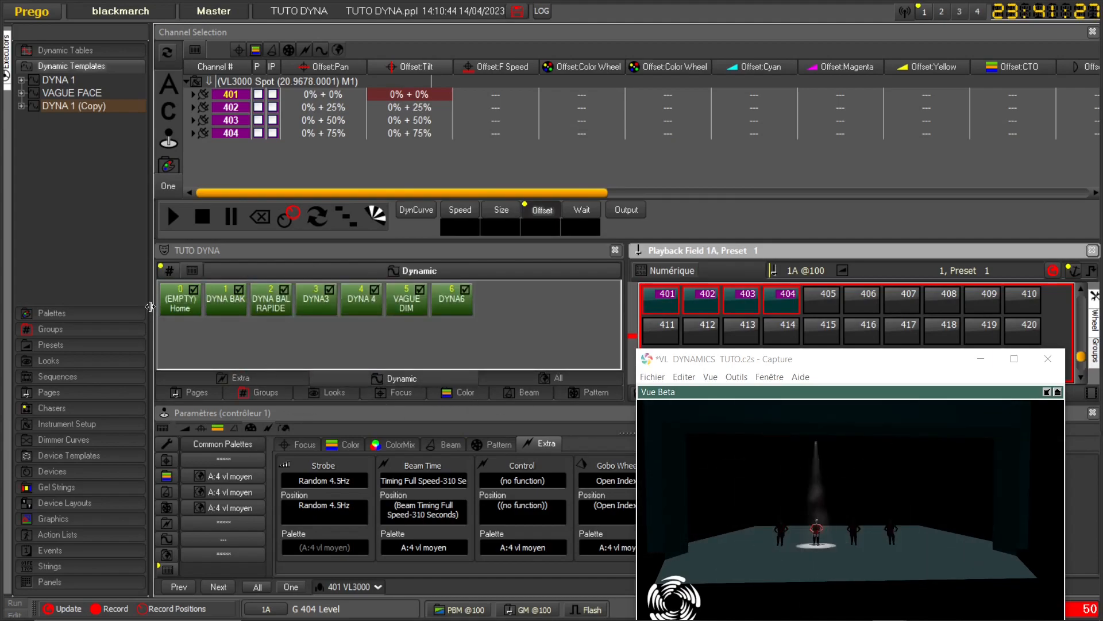
{"action": "left_click", "coordinate": [186, 308]}
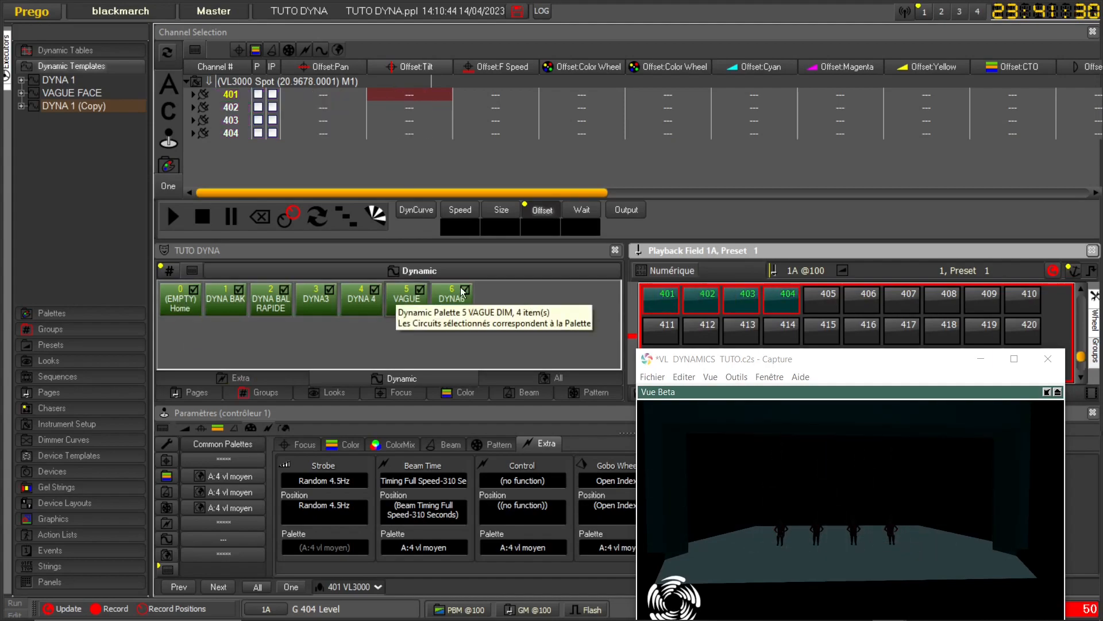
{"action": "left_click", "coordinate": [790, 309]}
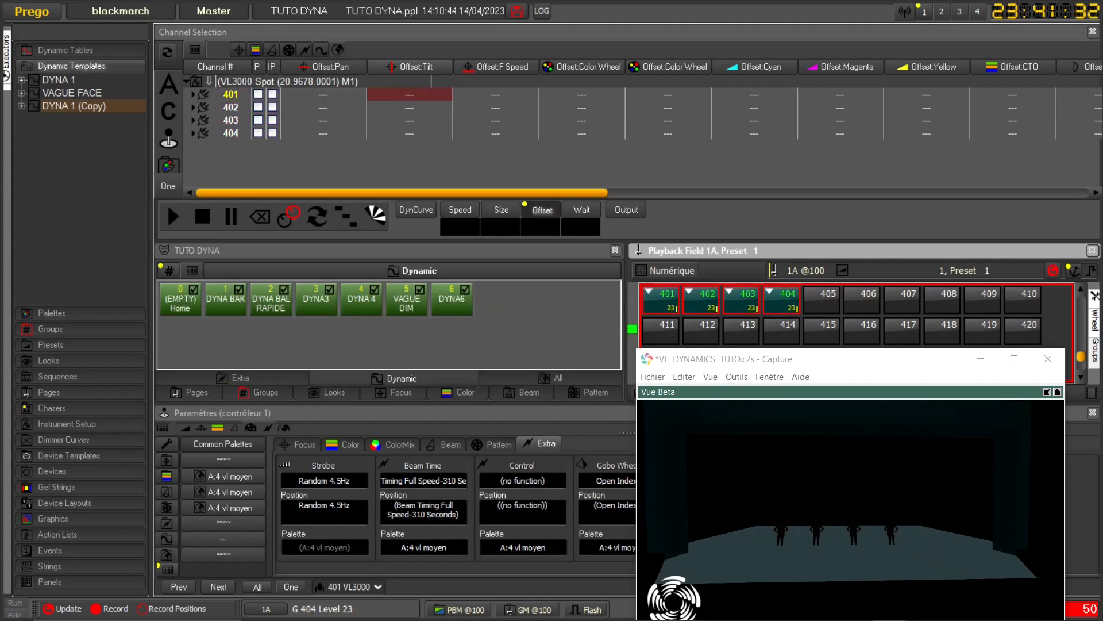
{"action": "left_click", "coordinate": [330, 513]}
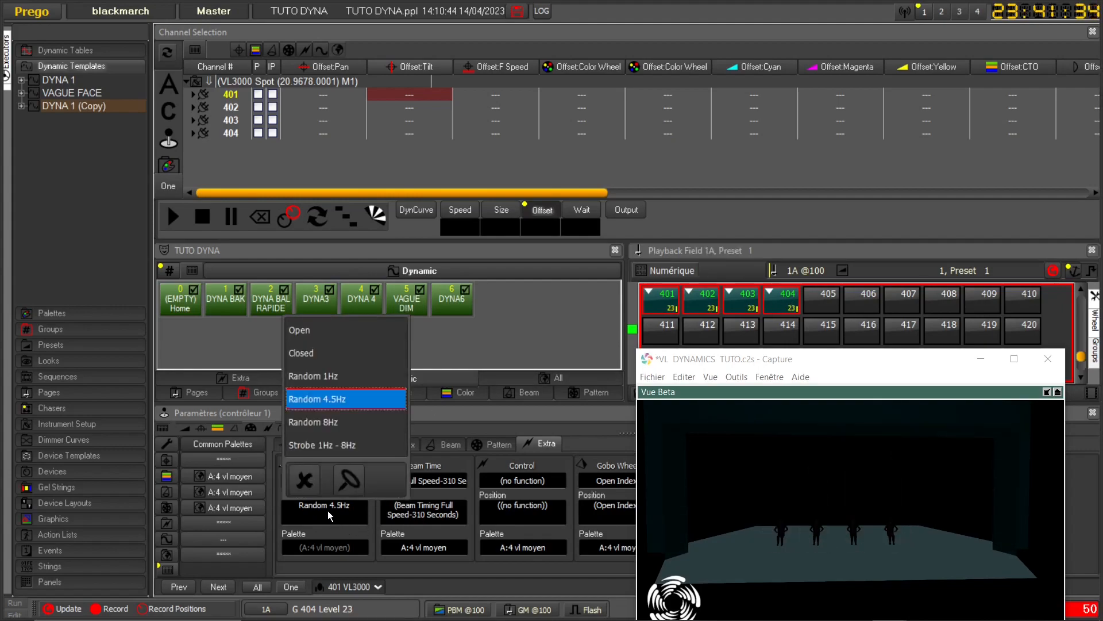
{"action": "left_click", "coordinate": [306, 331]}
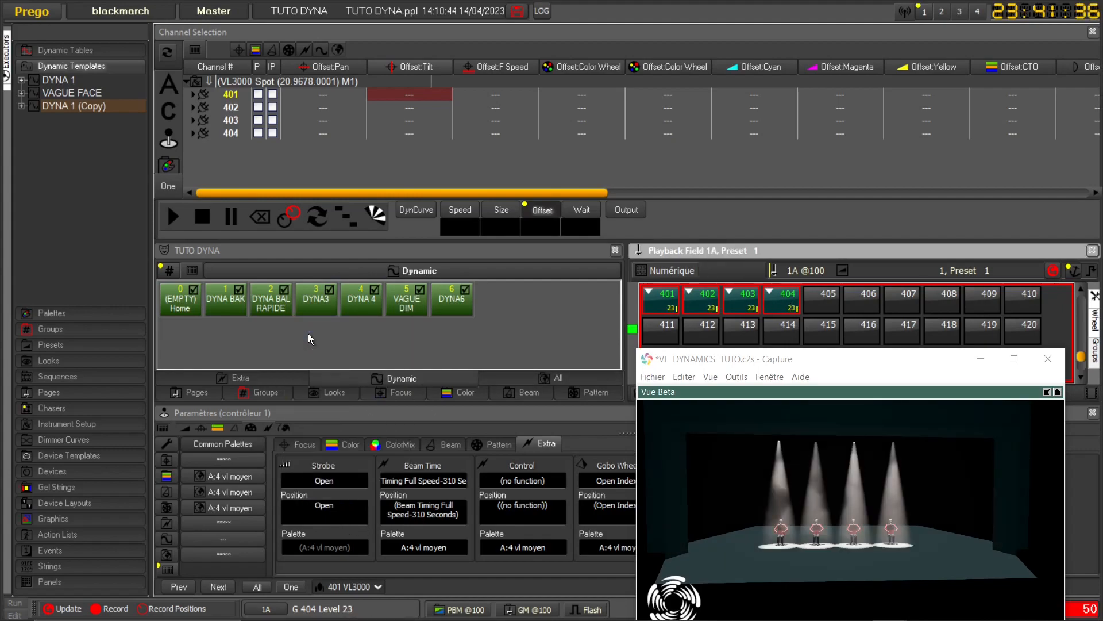
Show the recorded looks and inspect the options offered for look 1
{"action": "left_click", "coordinate": [603, 355]}
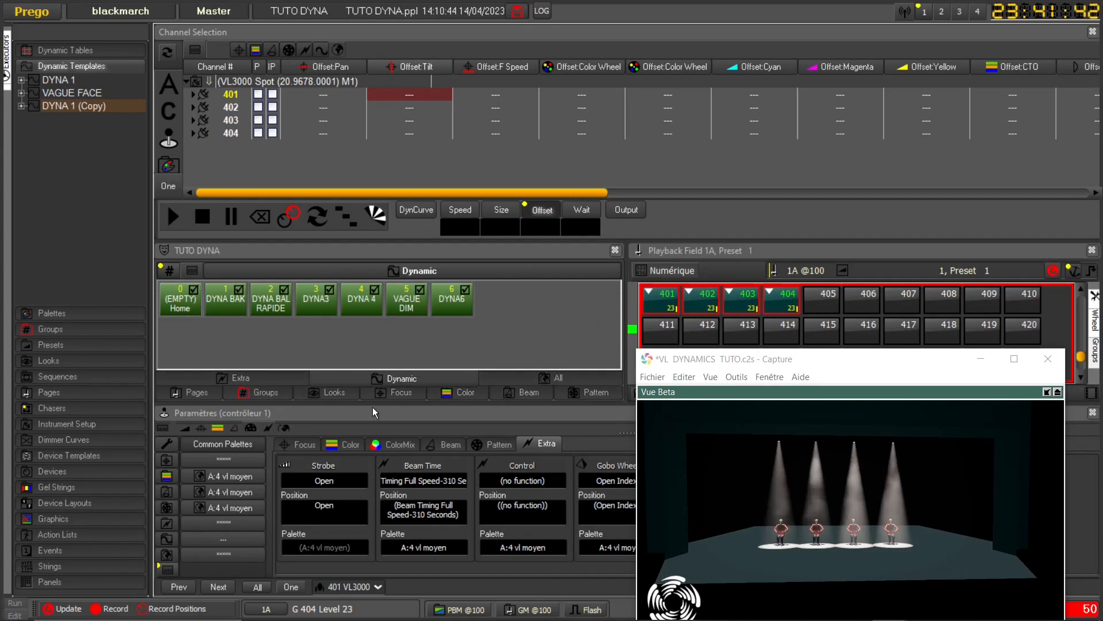
{"action": "left_click", "coordinate": [335, 398]}
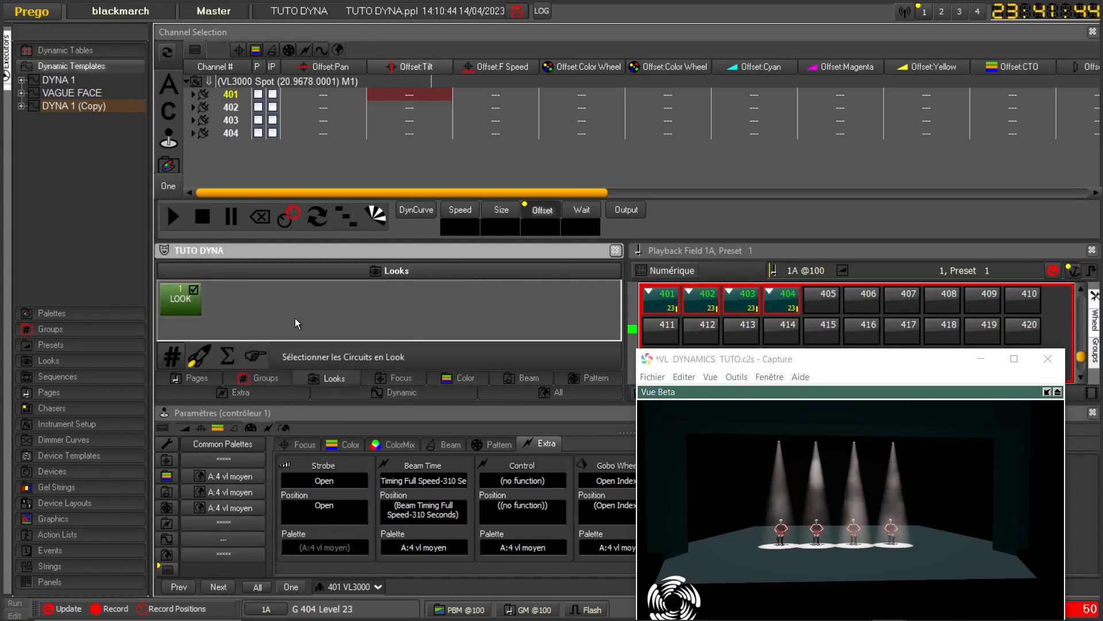
{"action": "right_click", "coordinate": [185, 303]}
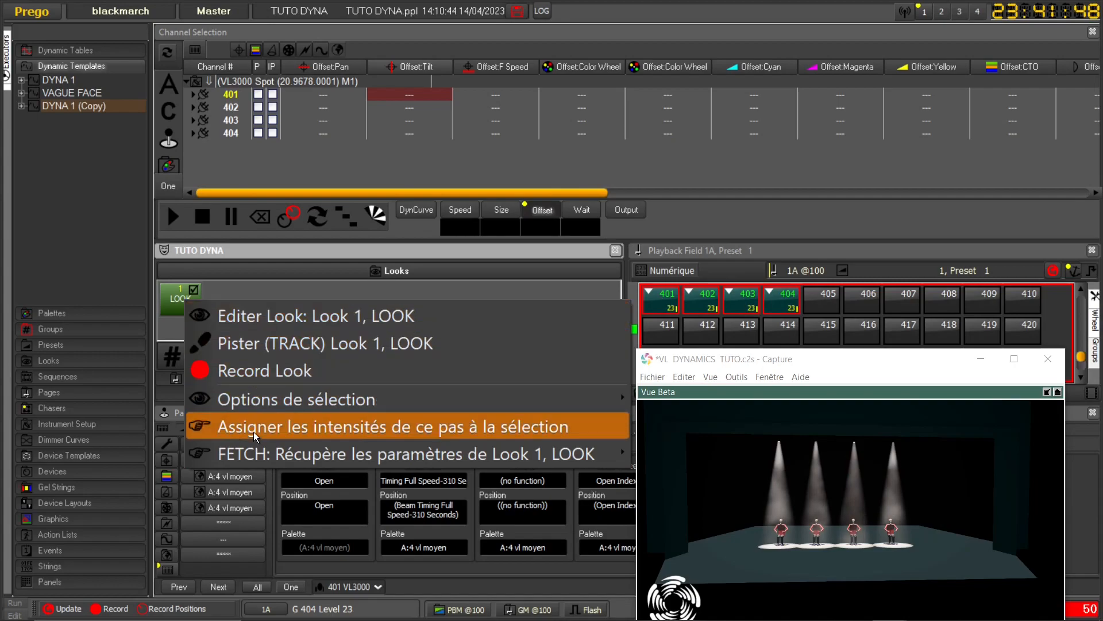
{"action": "left_click", "coordinate": [204, 343]}
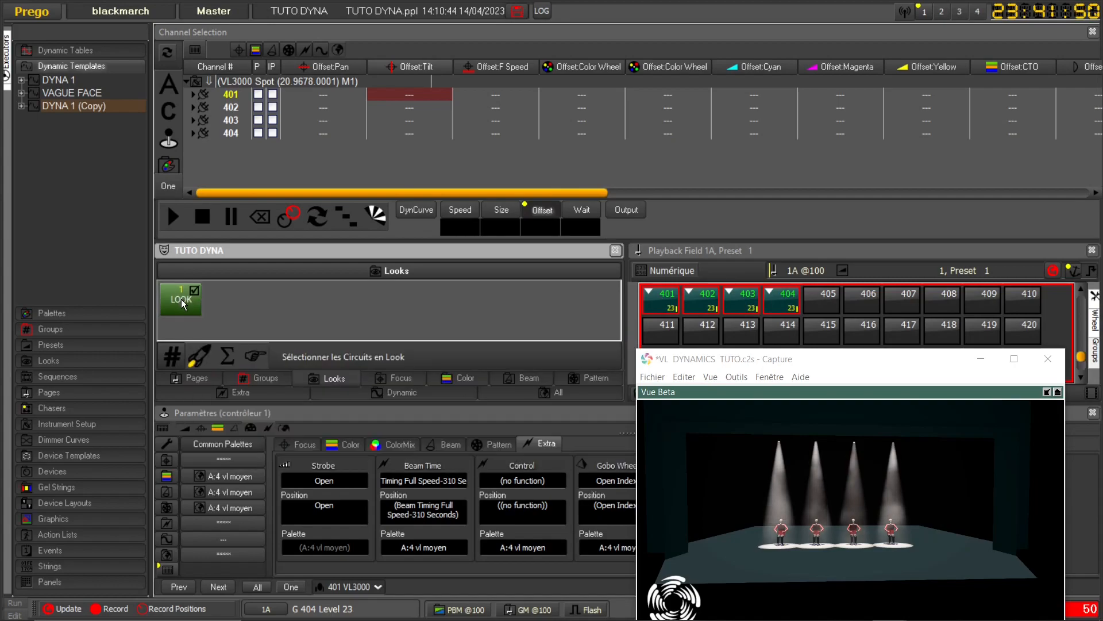
{"action": "right_click", "coordinate": [184, 304]}
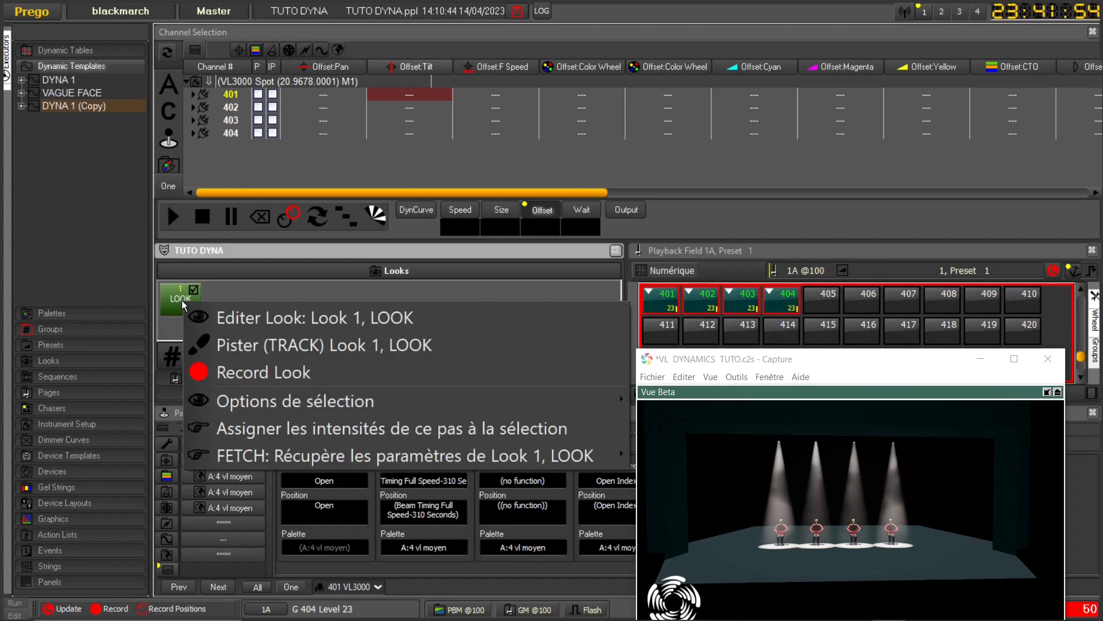
{"action": "left_click", "coordinate": [175, 301]}
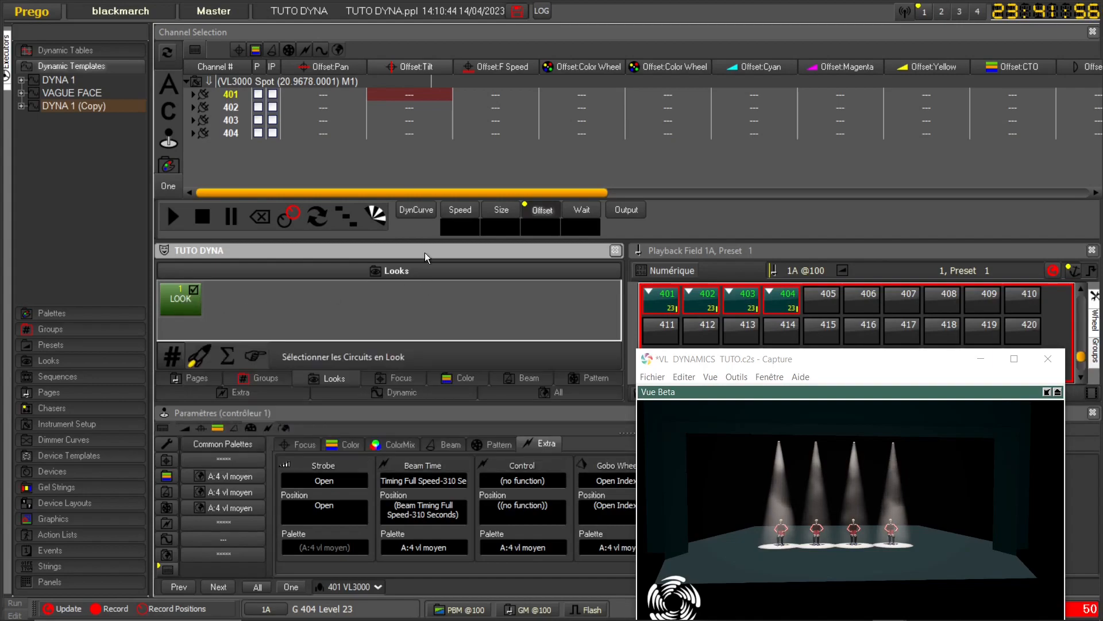
Switch to workspace 2 and open the physical subfaders (Registres physiques) across the whole workspace
{"action": "left_click", "coordinate": [943, 12]}
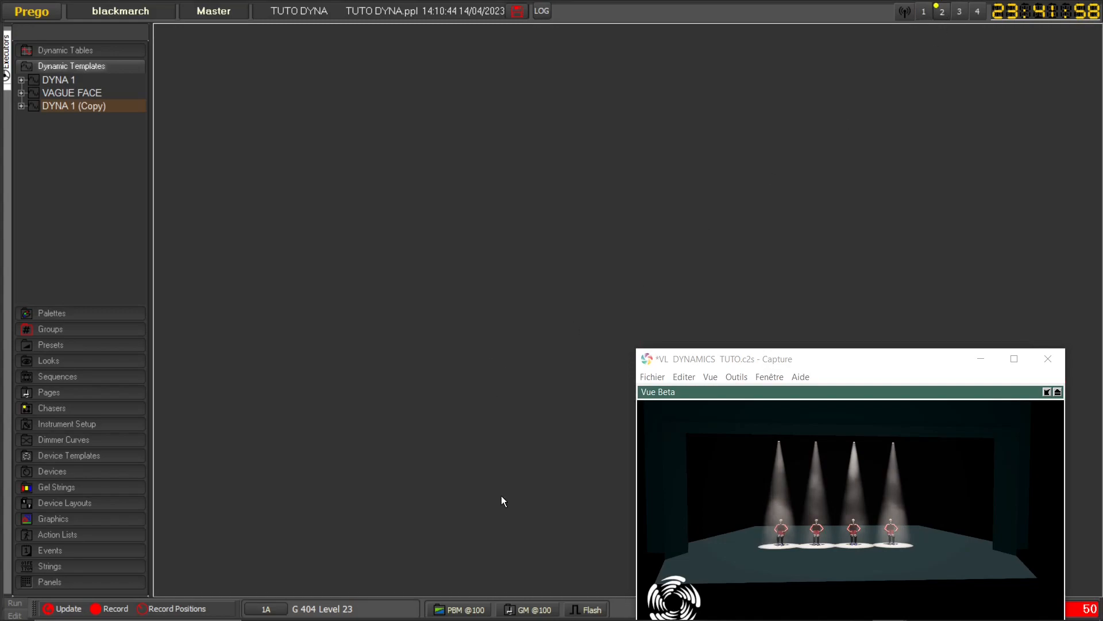
{"action": "left_click", "coordinate": [33, 22]}
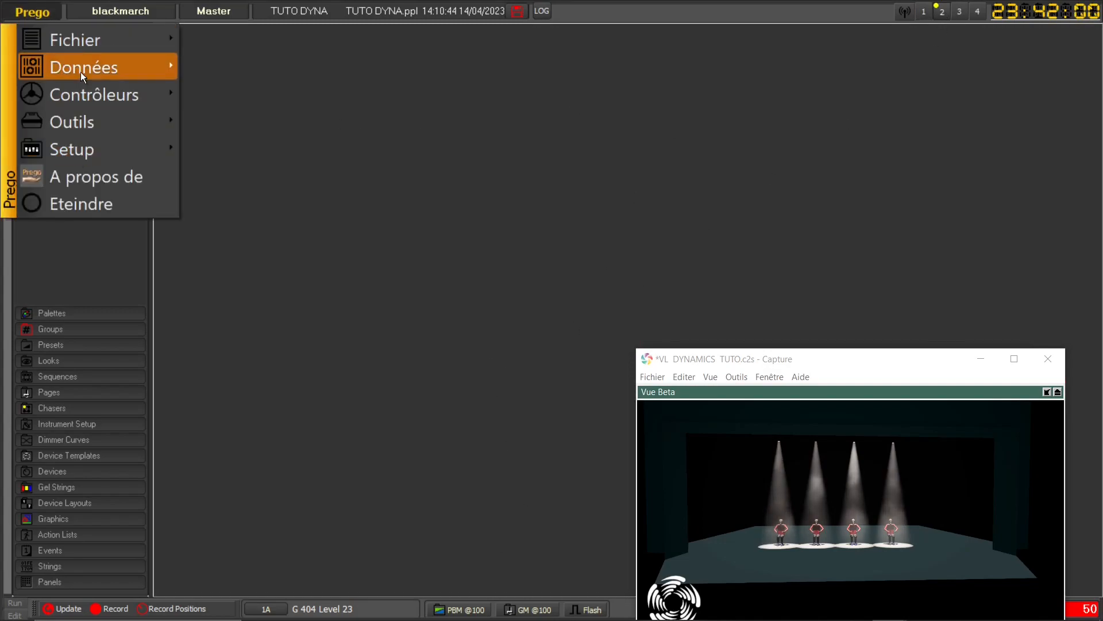
{"action": "mouse_move", "coordinate": [87, 67]}
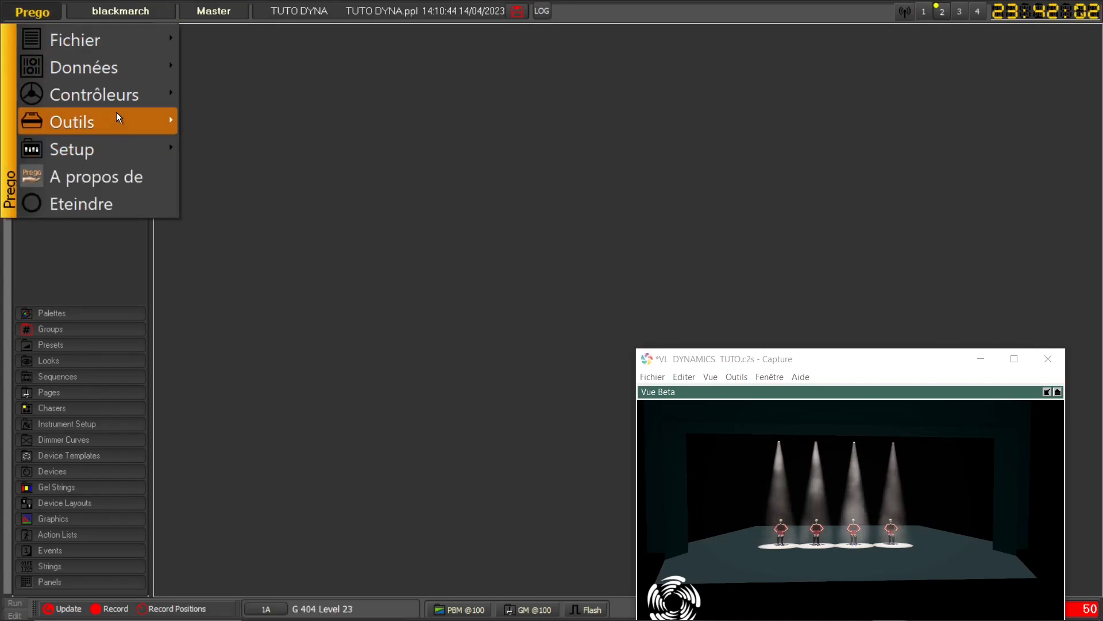
{"action": "mouse_move", "coordinate": [118, 98]}
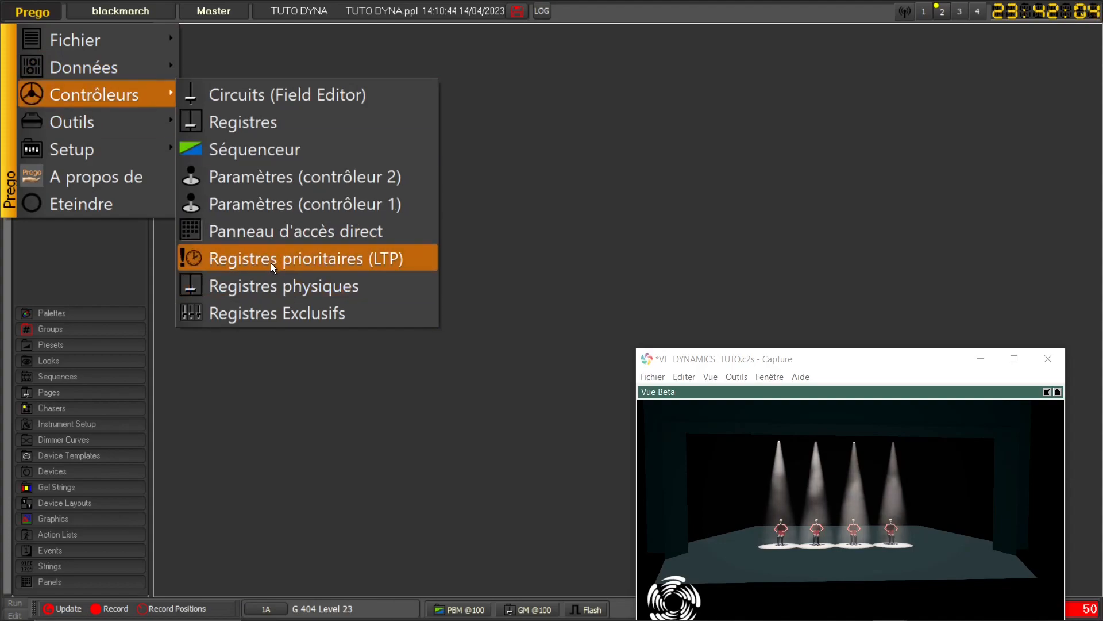
{"action": "left_click", "coordinate": [272, 280]}
{"action": "right_click", "coordinate": [322, 107]}
{"action": "left_click", "coordinate": [339, 111]}
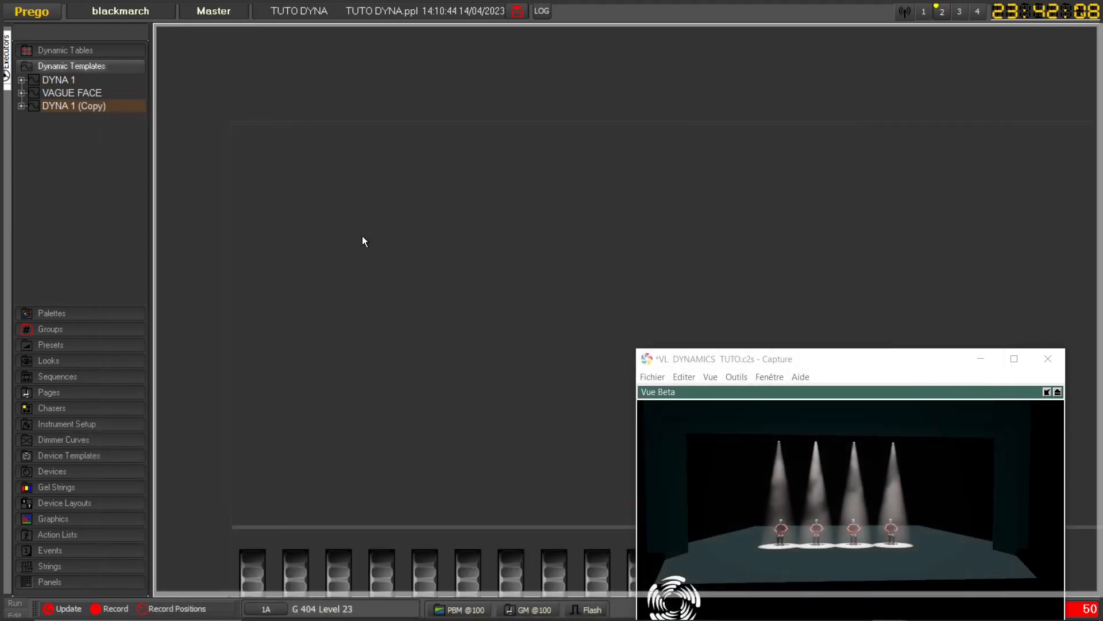
Load look 1 into subfader 1 and test it by raising the fader to 100 and lowering it to zero
{"action": "left_click", "coordinate": [49, 65]}
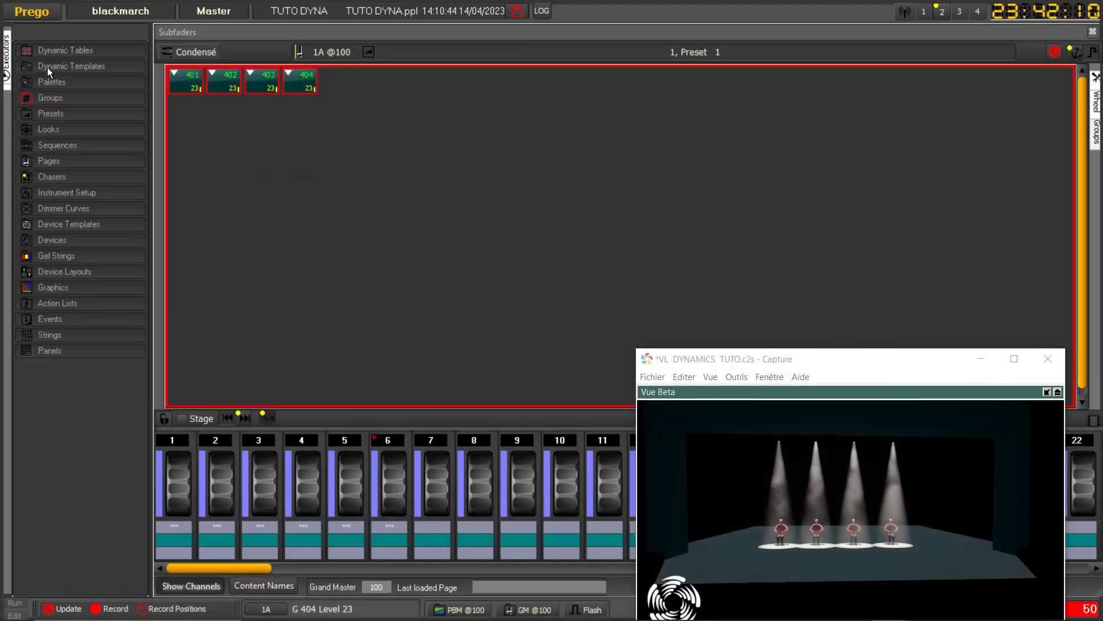
{"action": "left_click", "coordinate": [54, 132]}
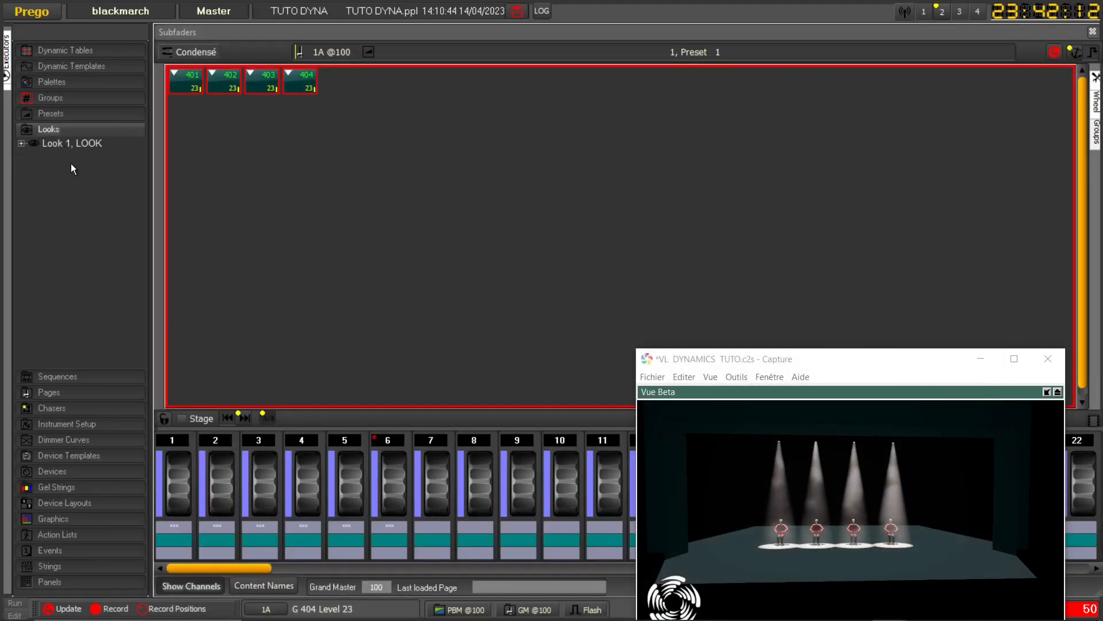
{"action": "left_click_drag", "start_coordinate": [57, 143], "coordinate": [175, 442]}
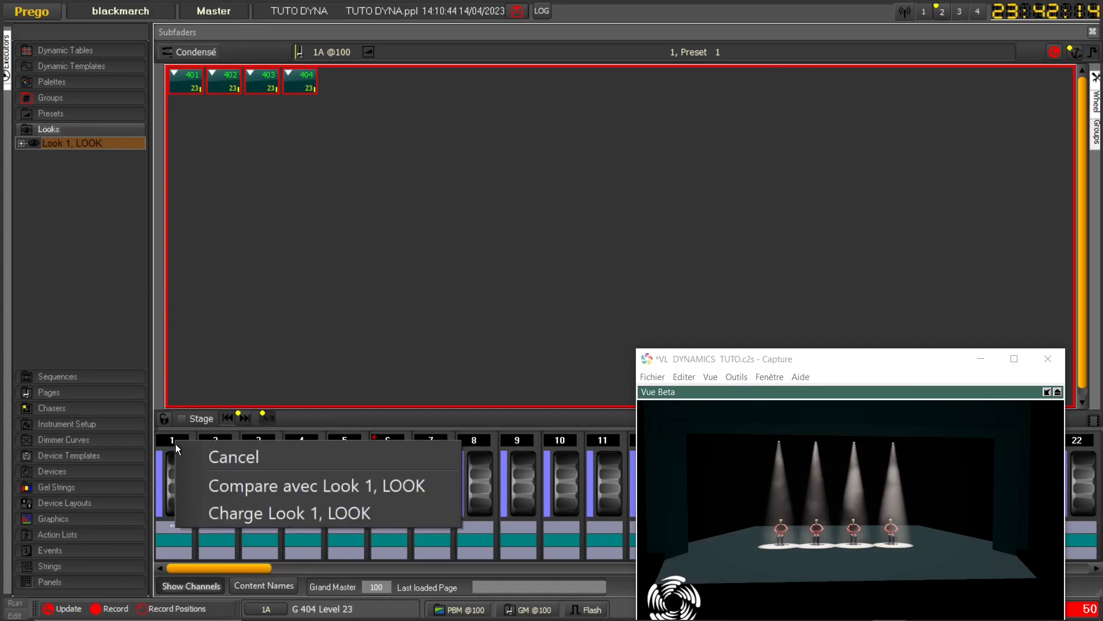
{"action": "left_click", "coordinate": [236, 512]}
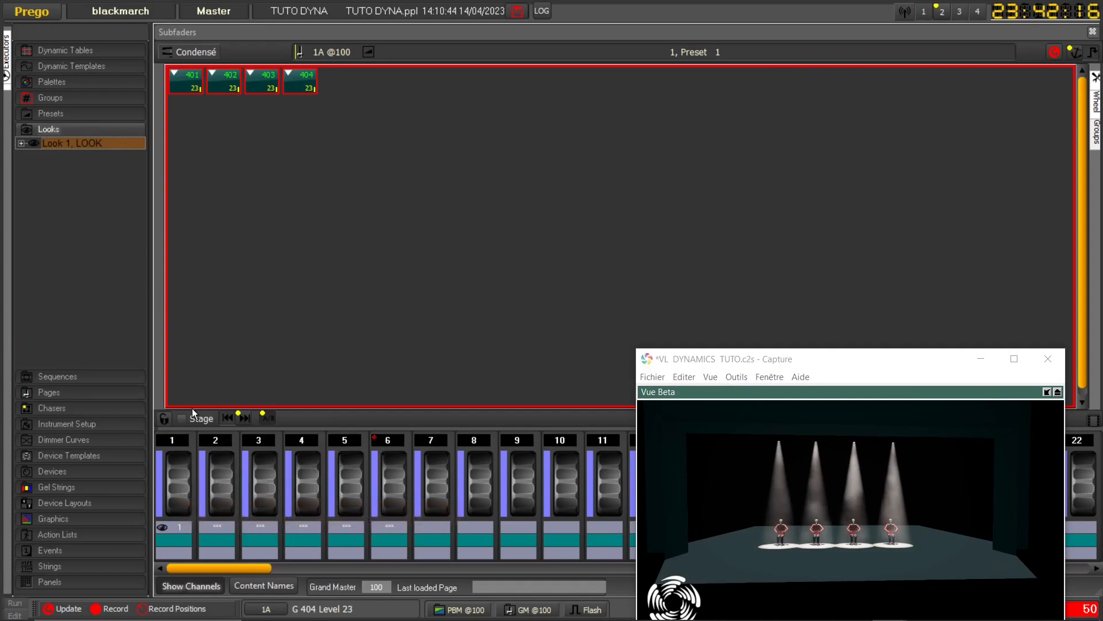
{"action": "left_click_drag", "start_coordinate": [178, 501], "coordinate": [197, 362]}
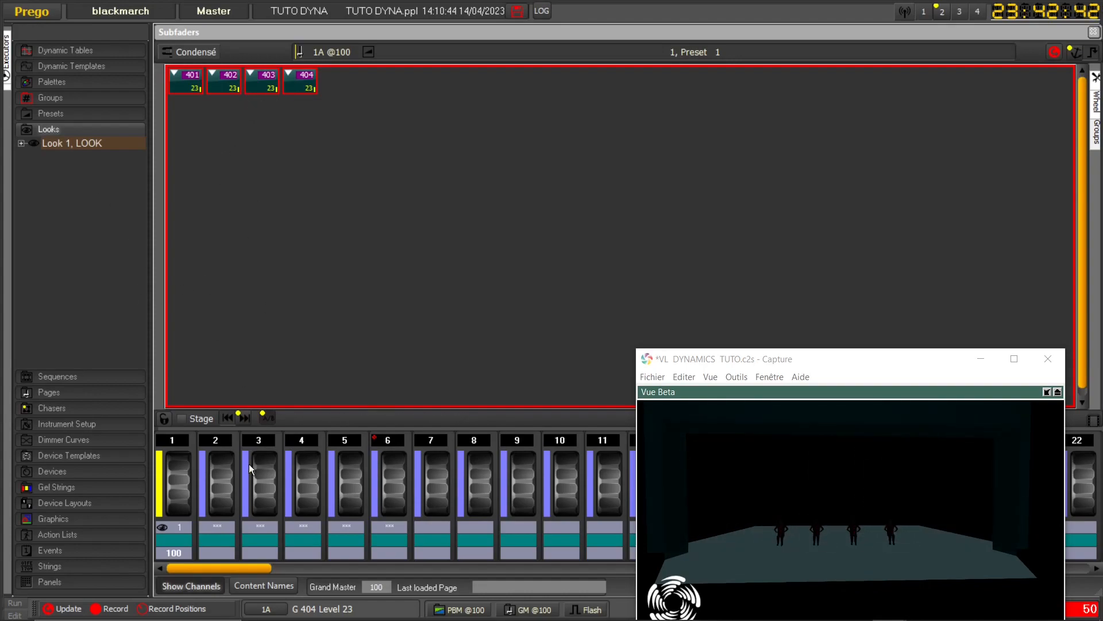
{"action": "left_click_drag", "start_coordinate": [177, 452], "coordinate": [178, 512]}
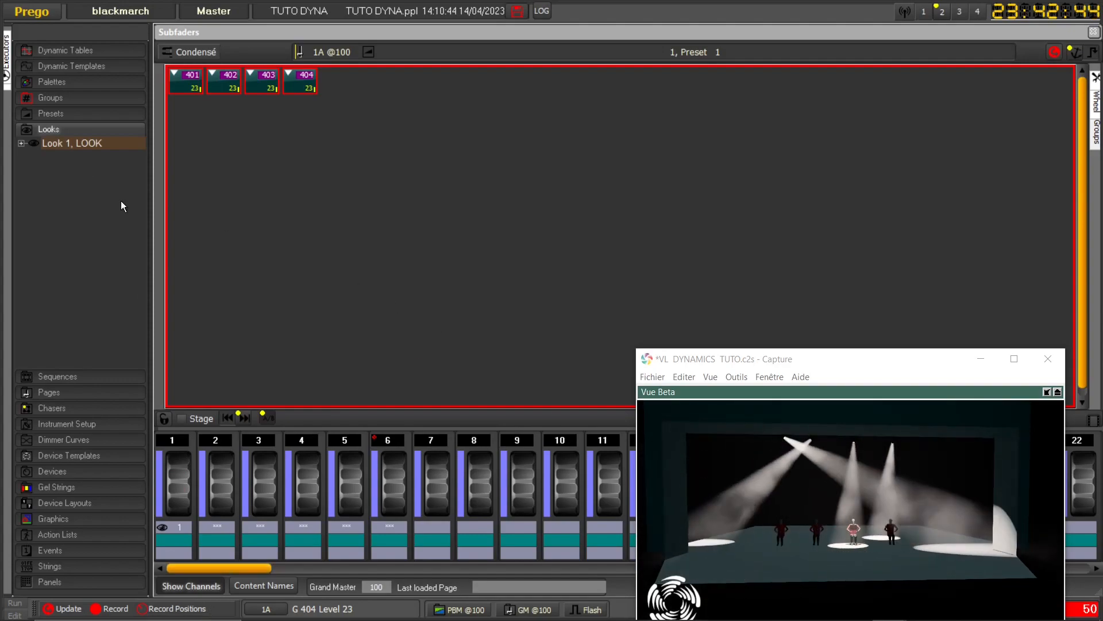
Return to workspace 1 and apply the Home dynamic palette to channels 401 to 404
{"action": "left_click", "coordinate": [924, 12]}
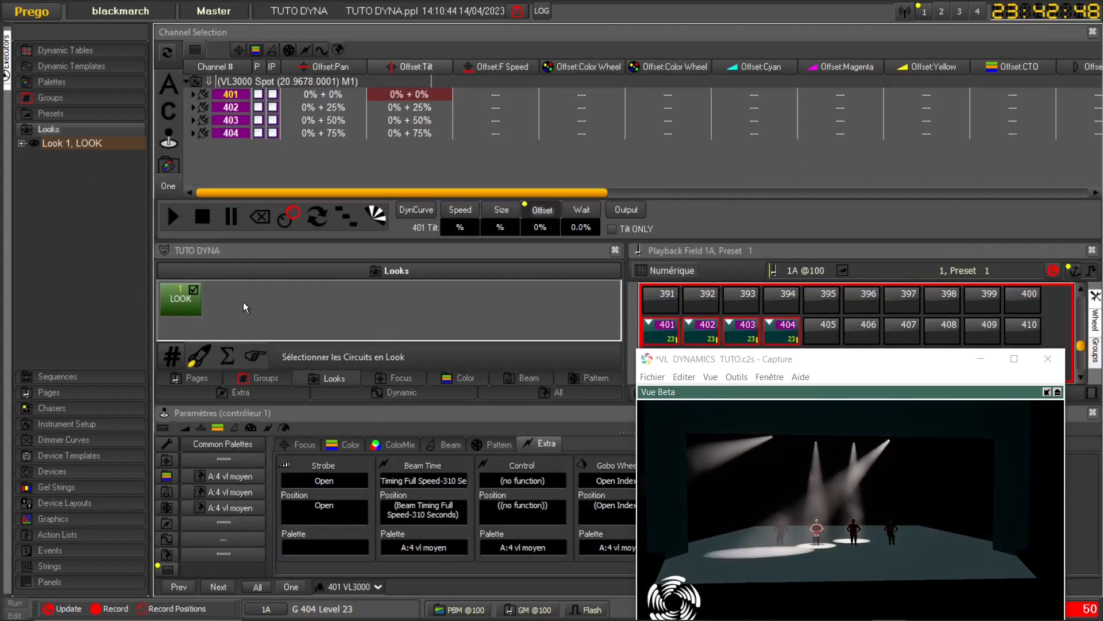
{"action": "left_click", "coordinate": [402, 392]}
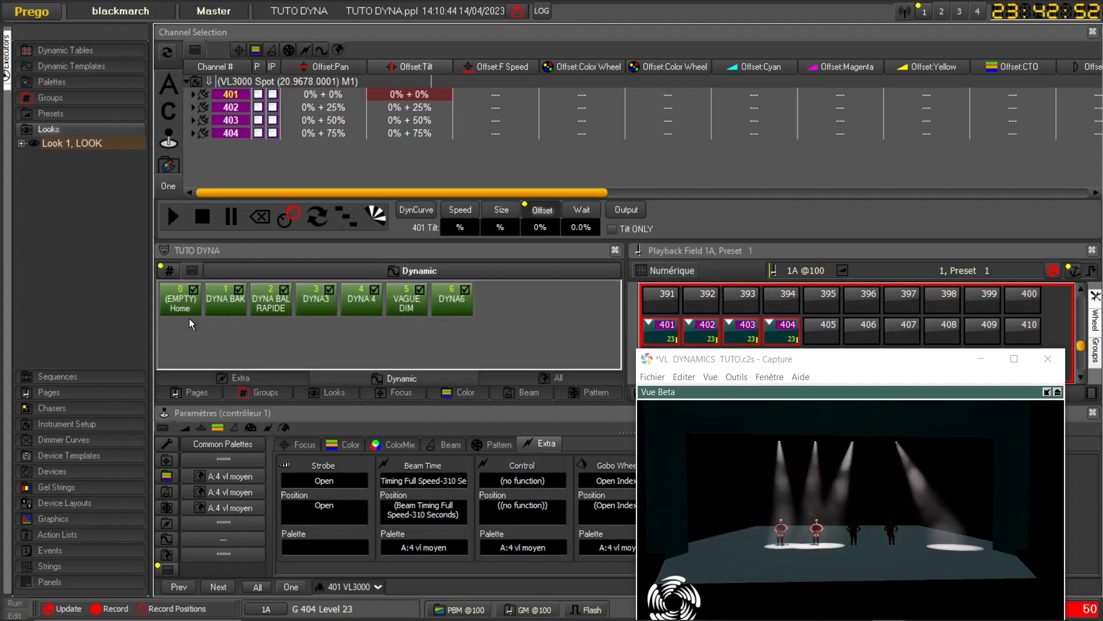
{"action": "left_click", "coordinate": [187, 308]}
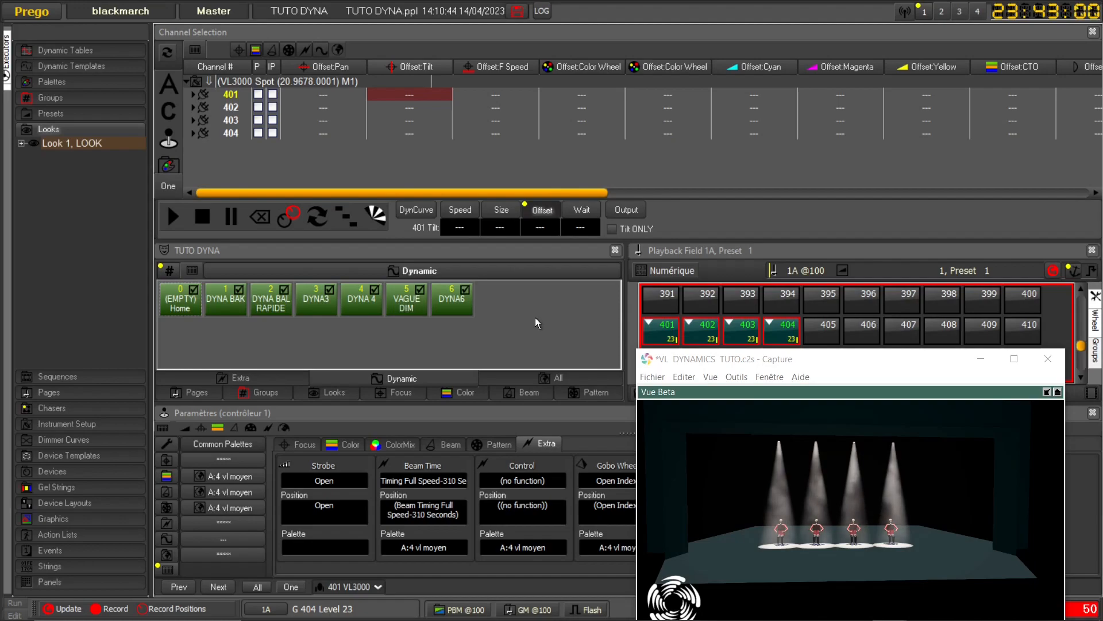
Duplicate the dynamic template DYNA 1 (Copy)
{"action": "left_click", "coordinate": [75, 132]}
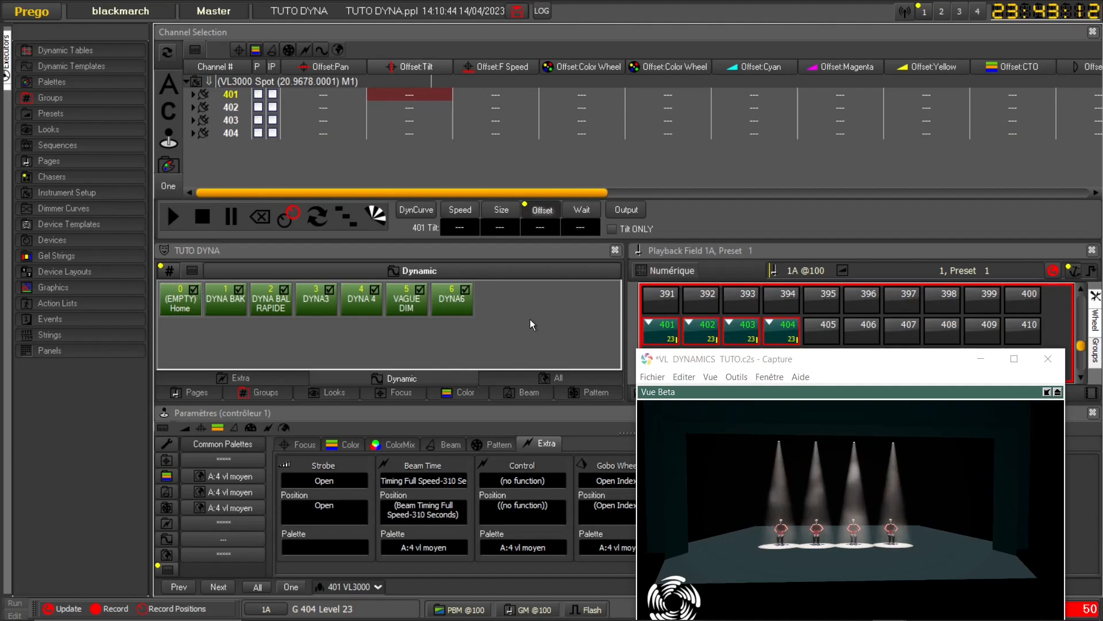
{"action": "left_click", "coordinate": [70, 67]}
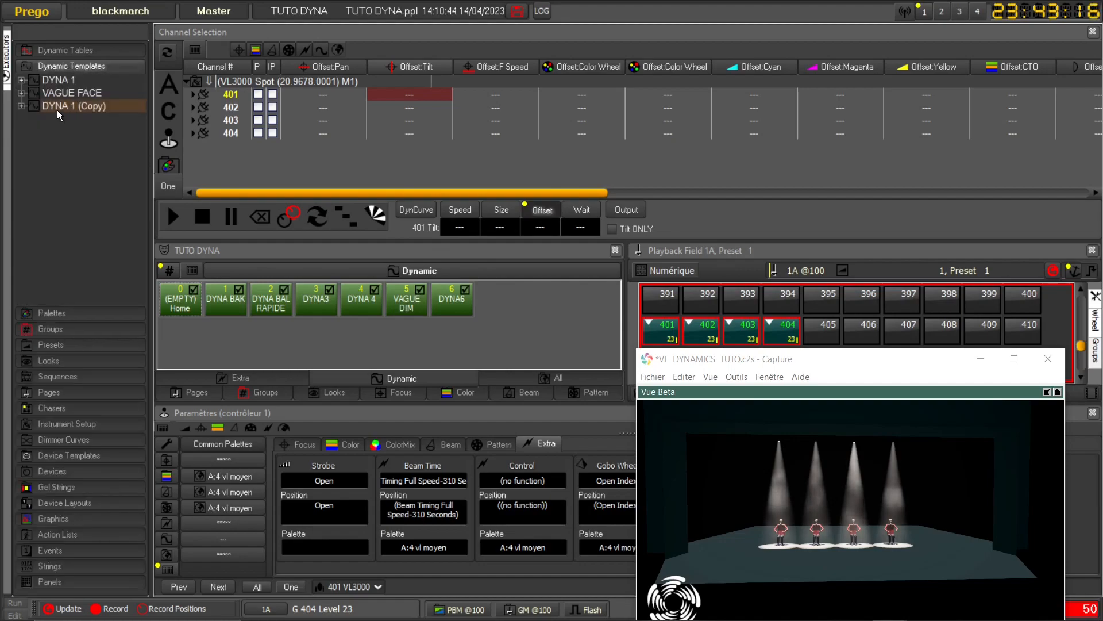
{"action": "left_click", "coordinate": [57, 107]}
{"action": "left_click_drag", "start_coordinate": [58, 178], "coordinate": [58, 178]}
{"action": "left_click", "coordinate": [84, 217]}
Open the newly duplicated dynamic template for editing and add a template part for the Cyan parameter
{"action": "double_click", "coordinate": [56, 121]}
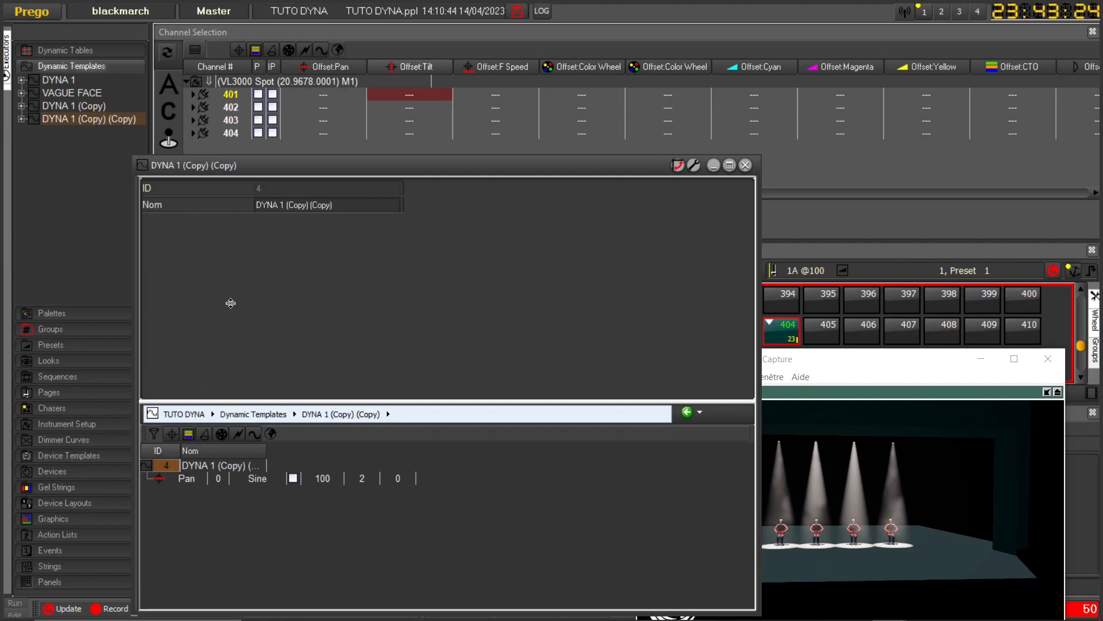
{"action": "left_click_drag", "start_coordinate": [231, 303], "coordinate": [230, 301]}
{"action": "left_click_drag", "start_coordinate": [253, 162], "coordinate": [402, 54]}
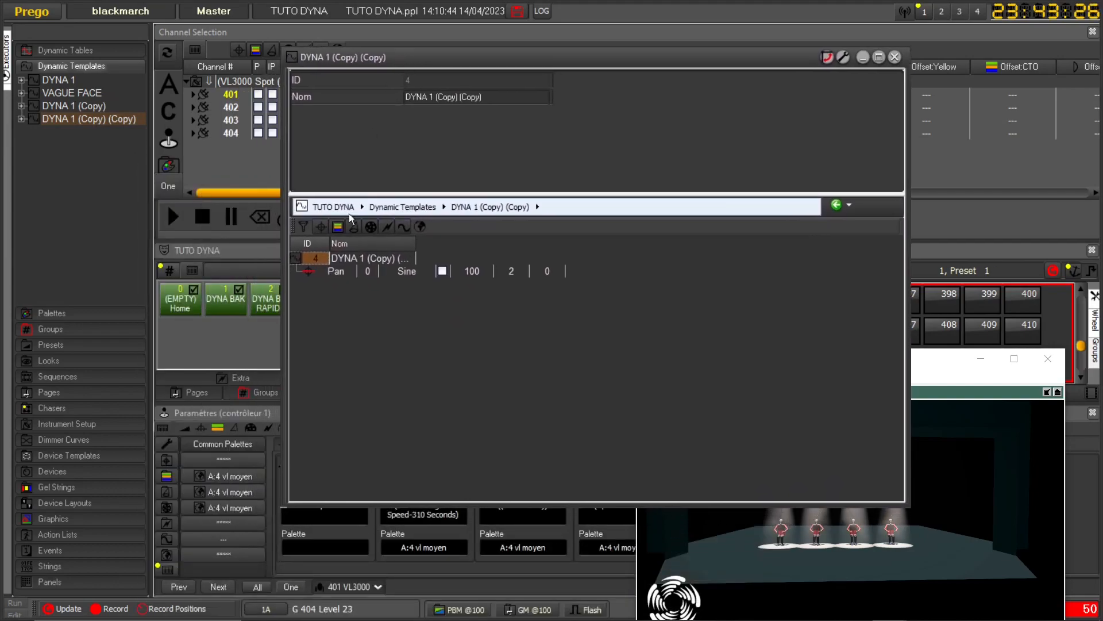
{"action": "right_click", "coordinate": [315, 272]}
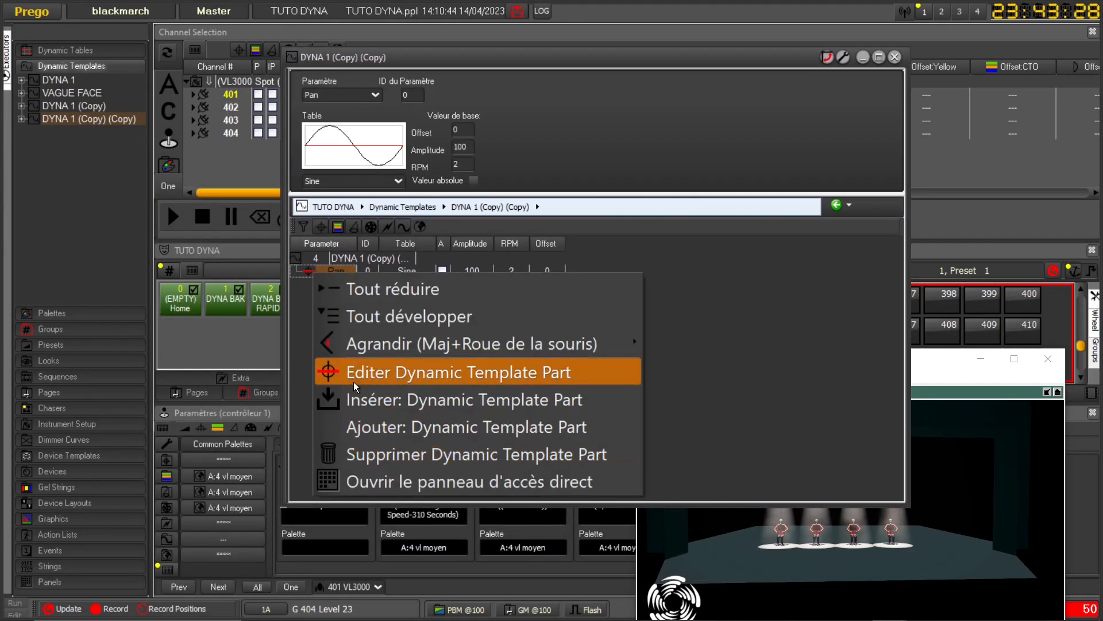
{"action": "left_click", "coordinate": [306, 298]}
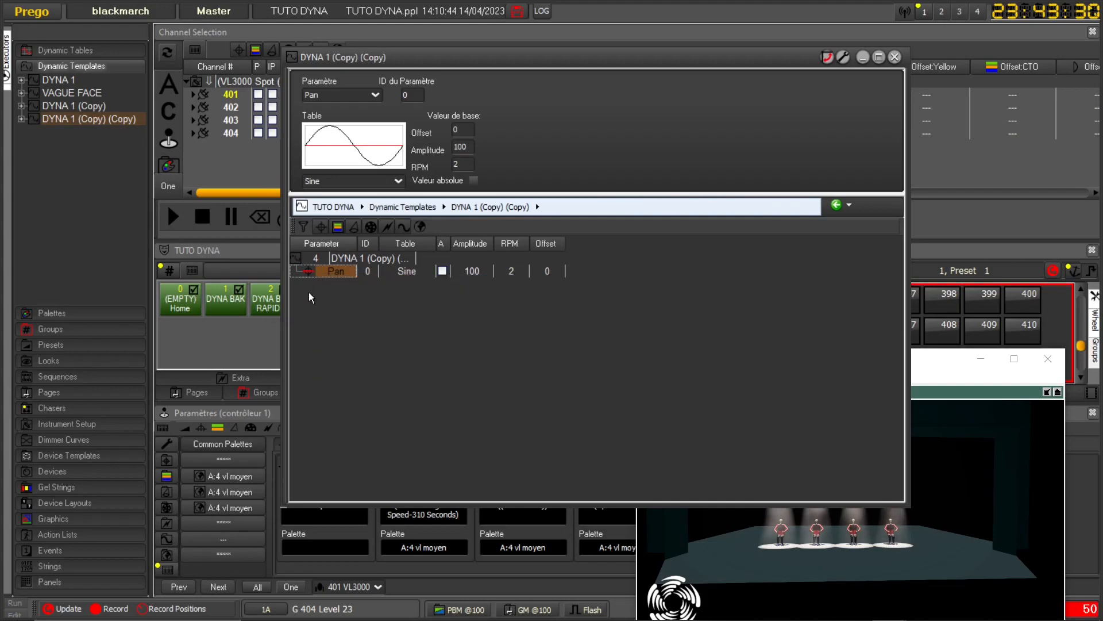
{"action": "right_click", "coordinate": [311, 262]}
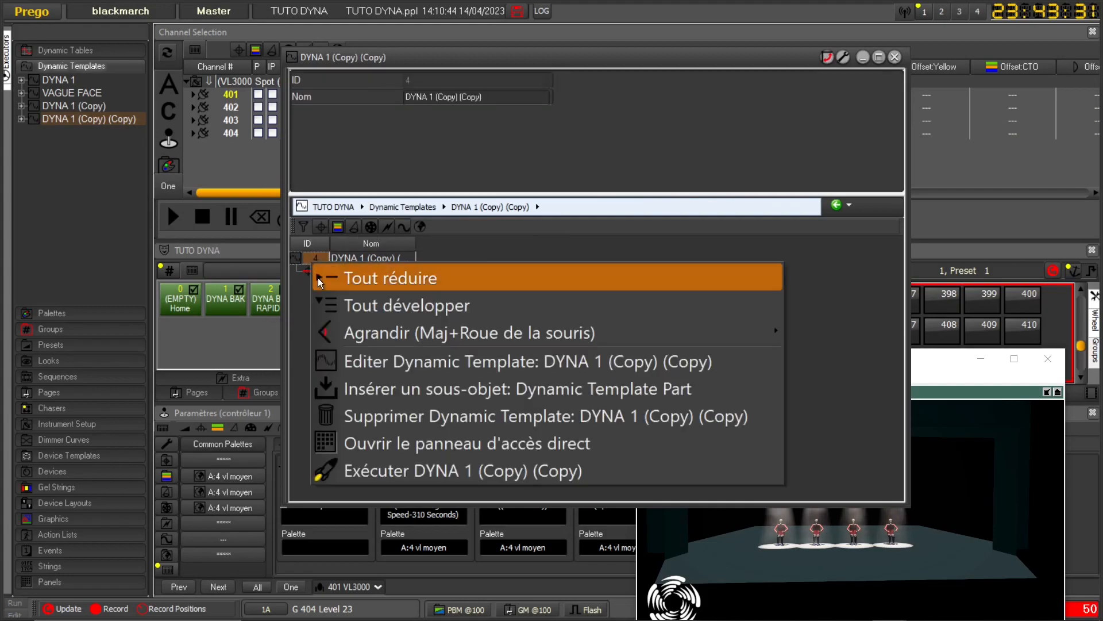
{"action": "left_click", "coordinate": [369, 393]}
{"action": "left_click", "coordinate": [333, 288]}
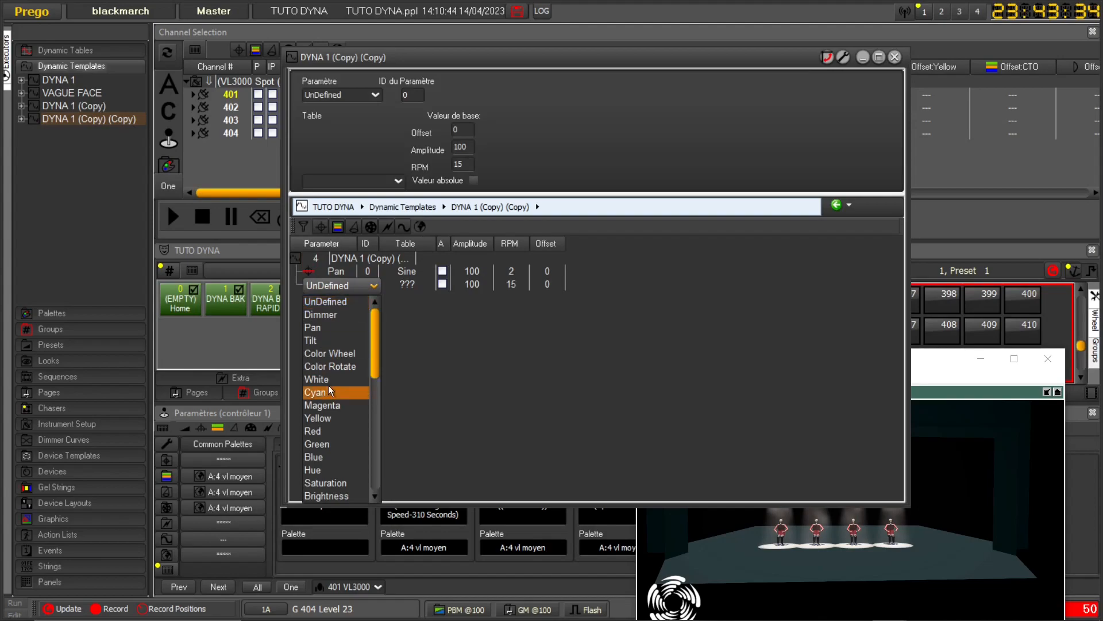
{"action": "left_click", "coordinate": [325, 395]}
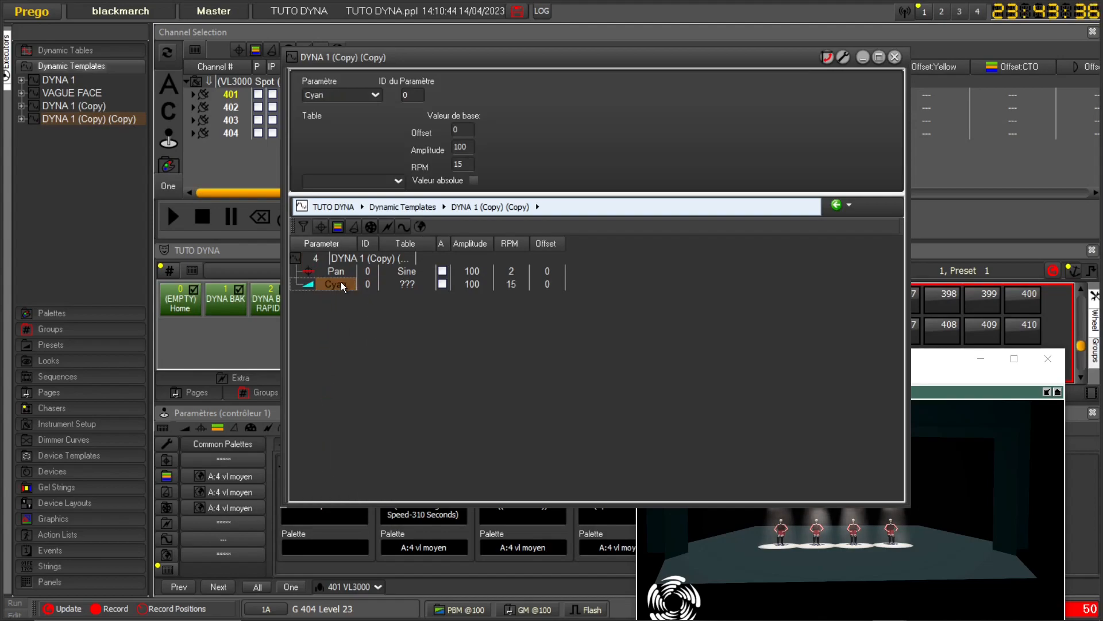
Assign the Ramp->Off table to the Cyan part and close the template editor
{"action": "left_click", "coordinate": [418, 286]}
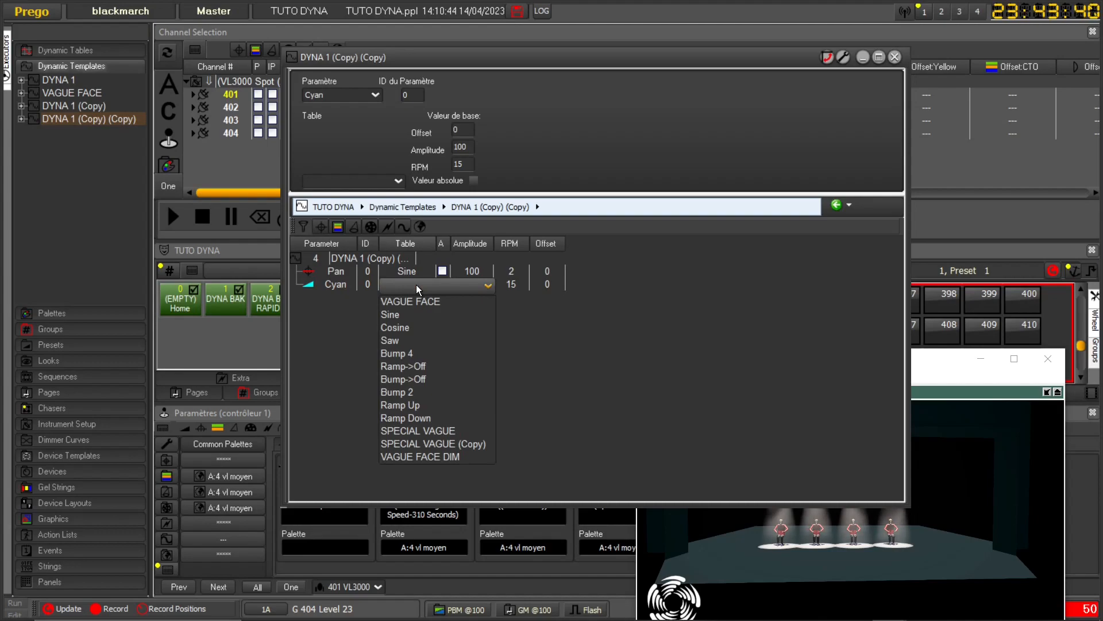
{"action": "left_click", "coordinate": [403, 366]}
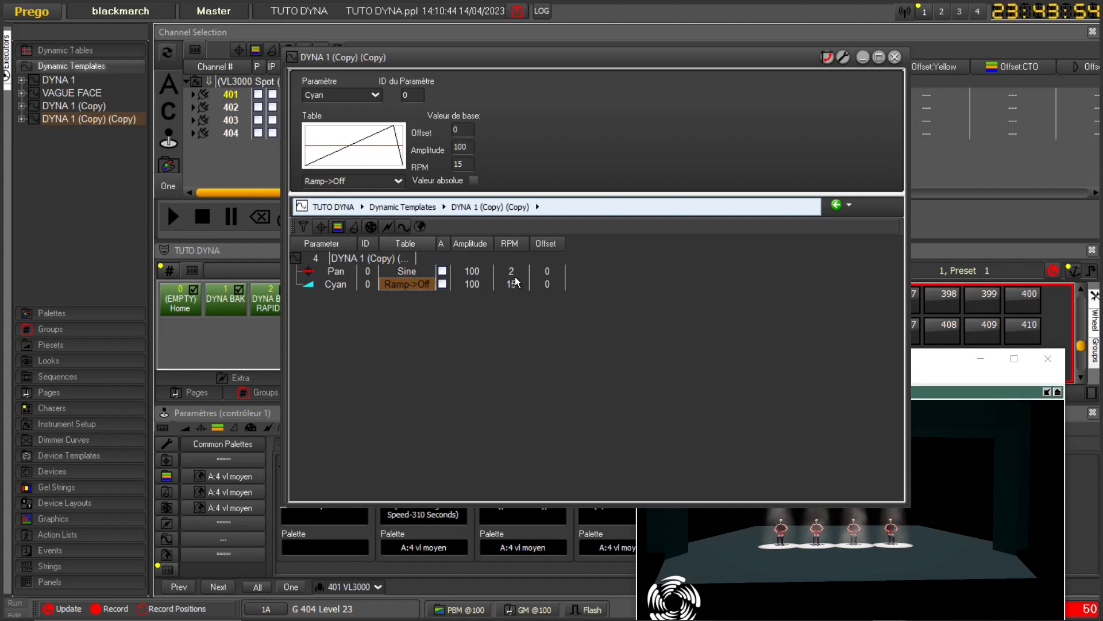
{"action": "left_click", "coordinate": [895, 57]}
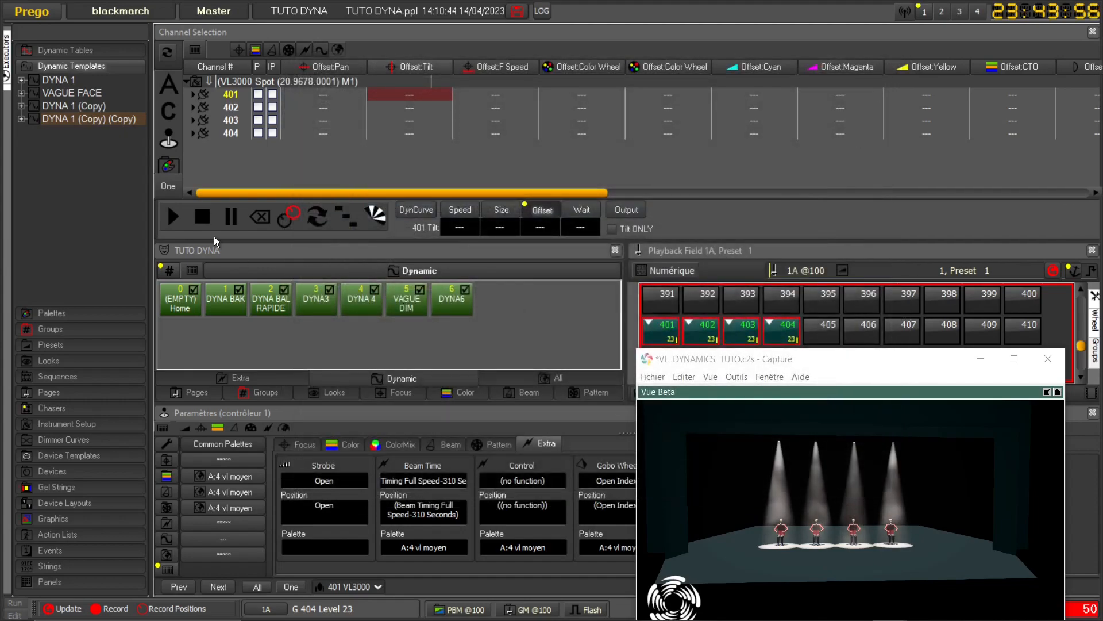
Run the duplicated pan and cyan template on channels 401 to 404 and check the beams close up in Capture
{"action": "right_click", "coordinate": [72, 119]}
{"action": "left_click", "coordinate": [131, 335]}
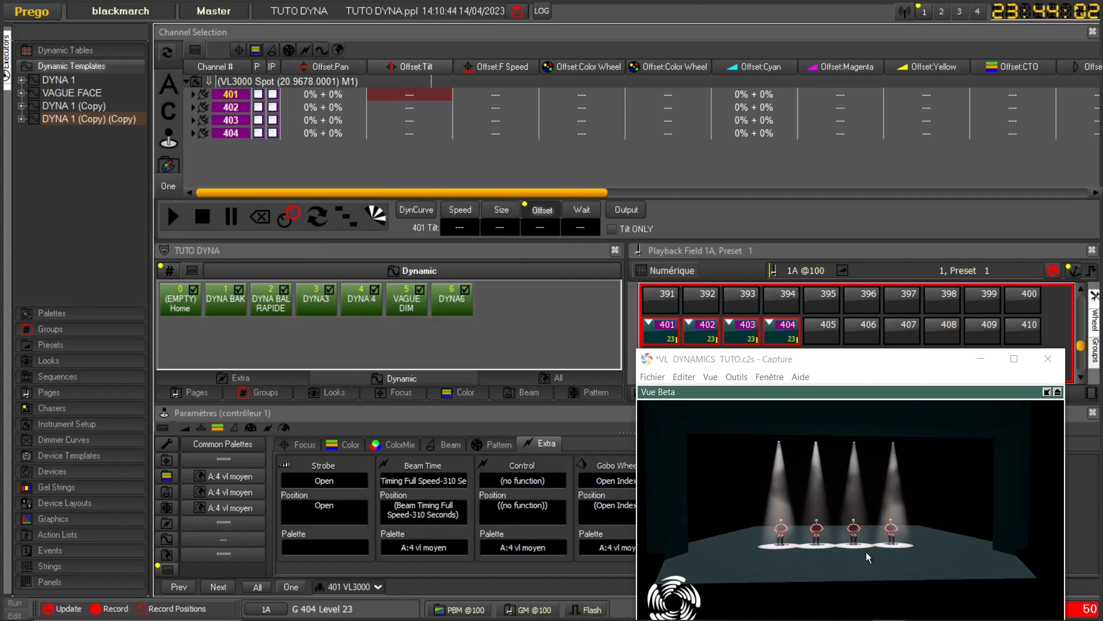
{"action": "left_click_drag", "start_coordinate": [834, 505], "coordinate": [827, 492]}
{"action": "scroll", "coordinate": [827, 483], "scroll_direction": "up", "scroll_amount": 4}
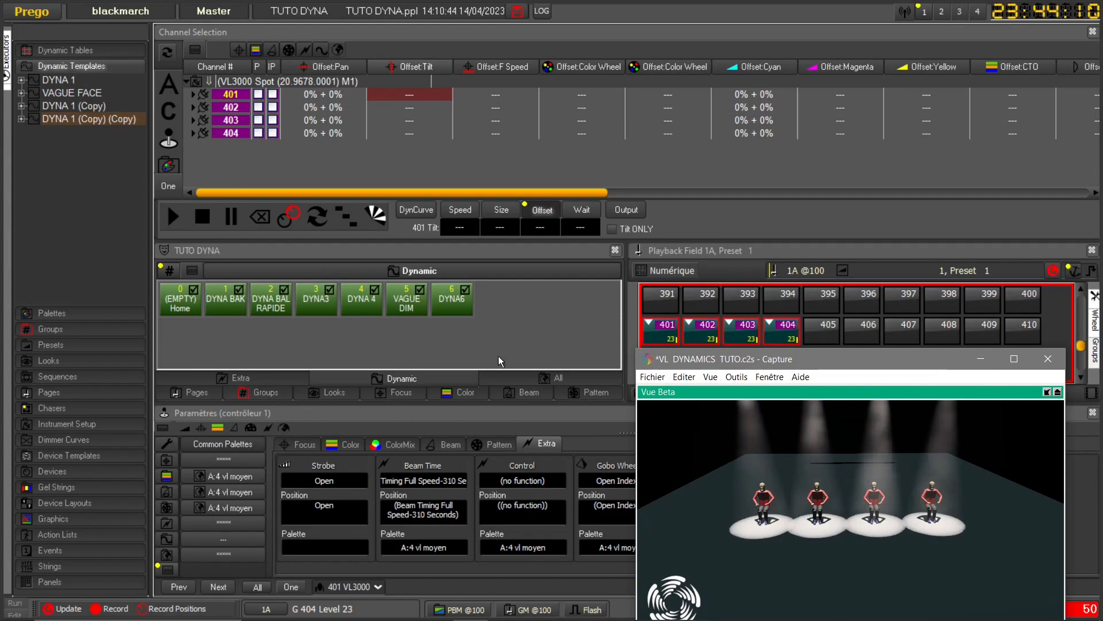
Enable the absolute value option for the Cyan part of DYNA 1 (Copy) (Copy), keeping Ramp->Off, and close the editor
{"action": "double_click", "coordinate": [81, 119]}
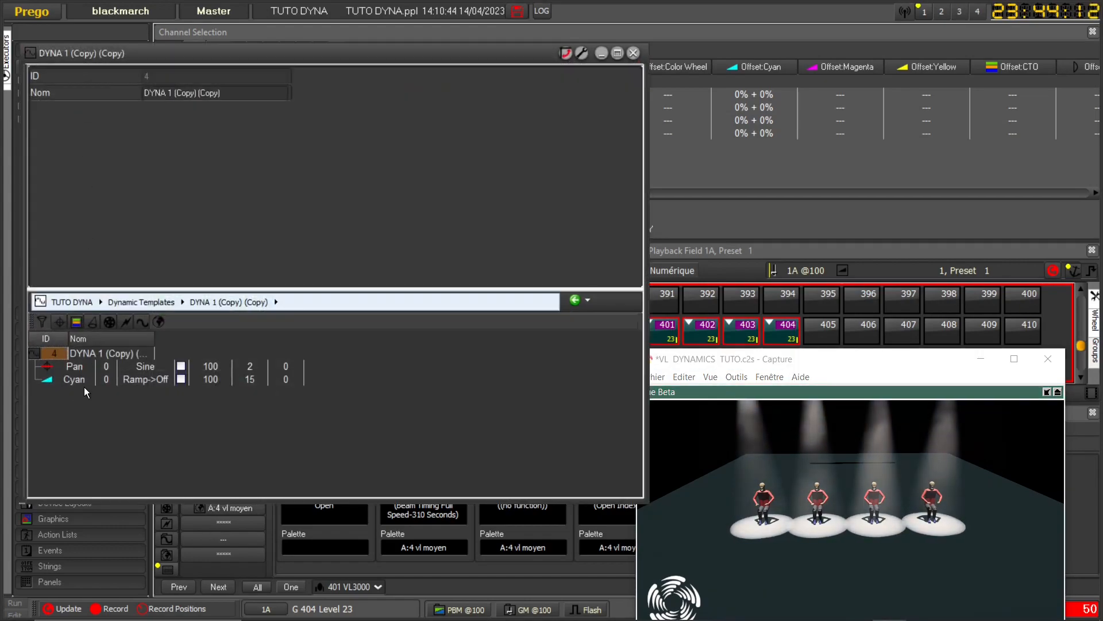
{"action": "left_click", "coordinate": [136, 381]}
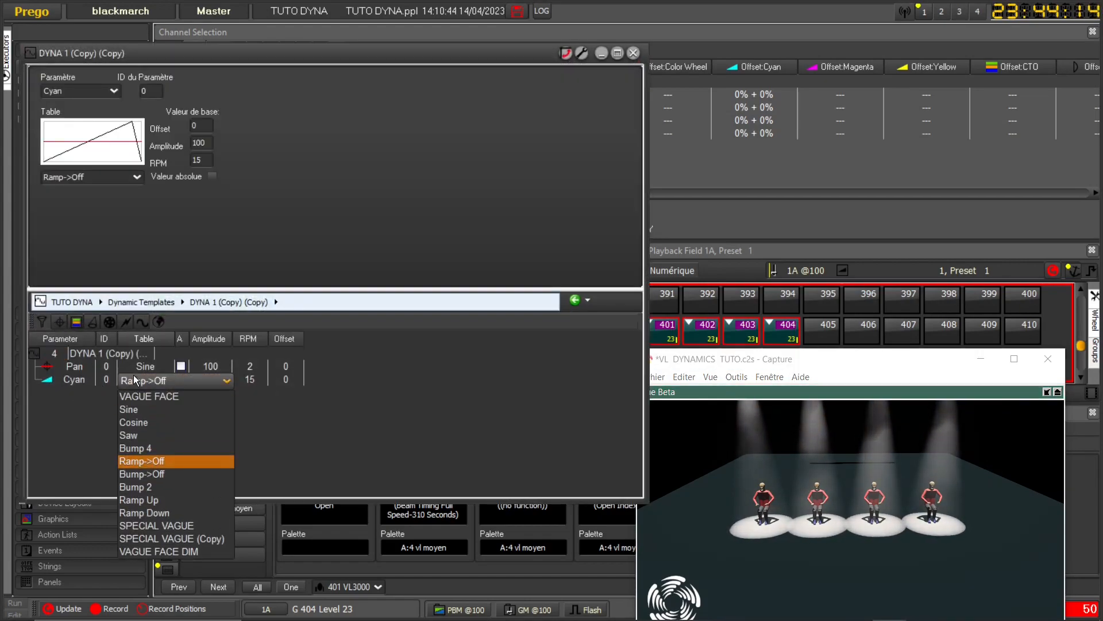
{"action": "left_click", "coordinate": [372, 430]}
{"action": "left_click", "coordinate": [184, 379]}
{"action": "left_click", "coordinate": [184, 379]}
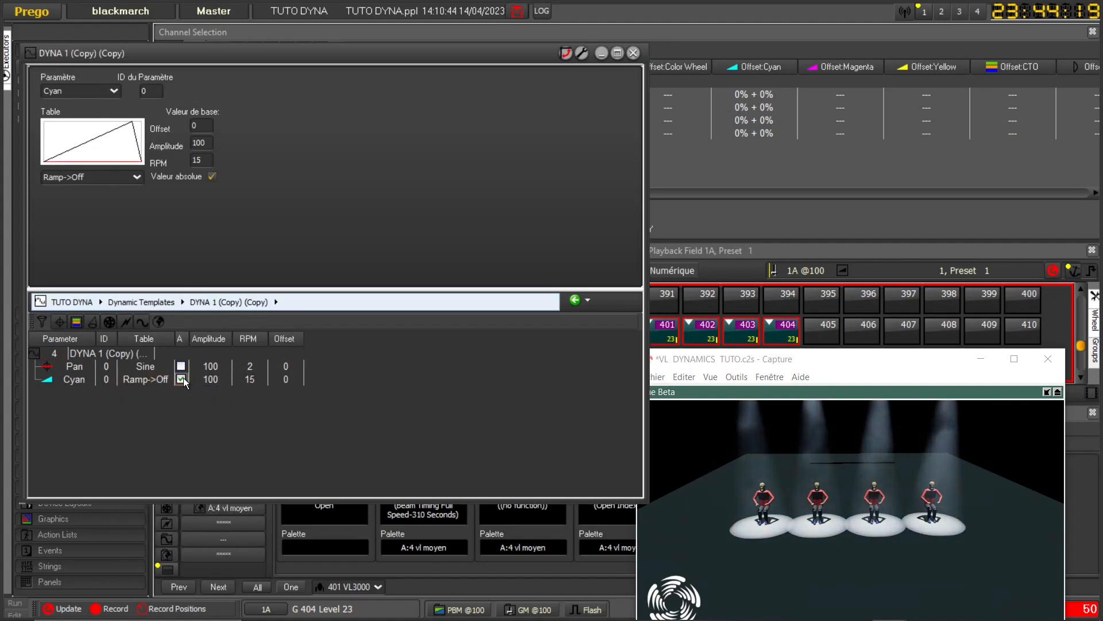
{"action": "left_click", "coordinate": [634, 53]}
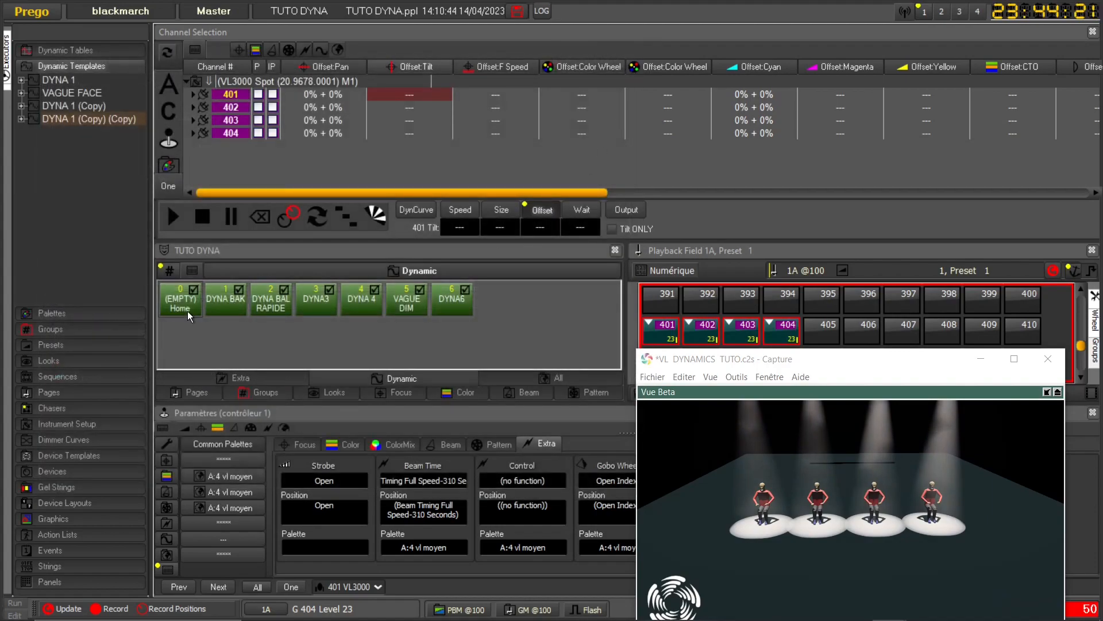
Run the updated DYNA 1 (Copy) (Copy) template on channels 401 to 404 and move the Capture window fully into view
{"action": "right_click", "coordinate": [68, 129]}
{"action": "left_click", "coordinate": [110, 349]}
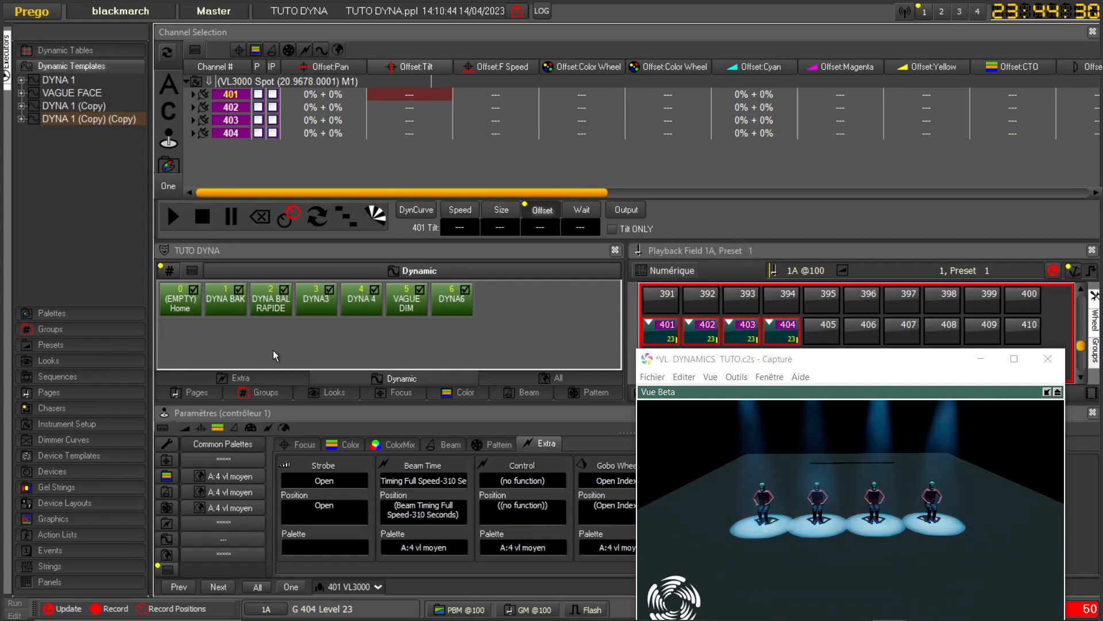
{"action": "left_click_drag", "start_coordinate": [734, 367], "coordinate": [761, 276]}
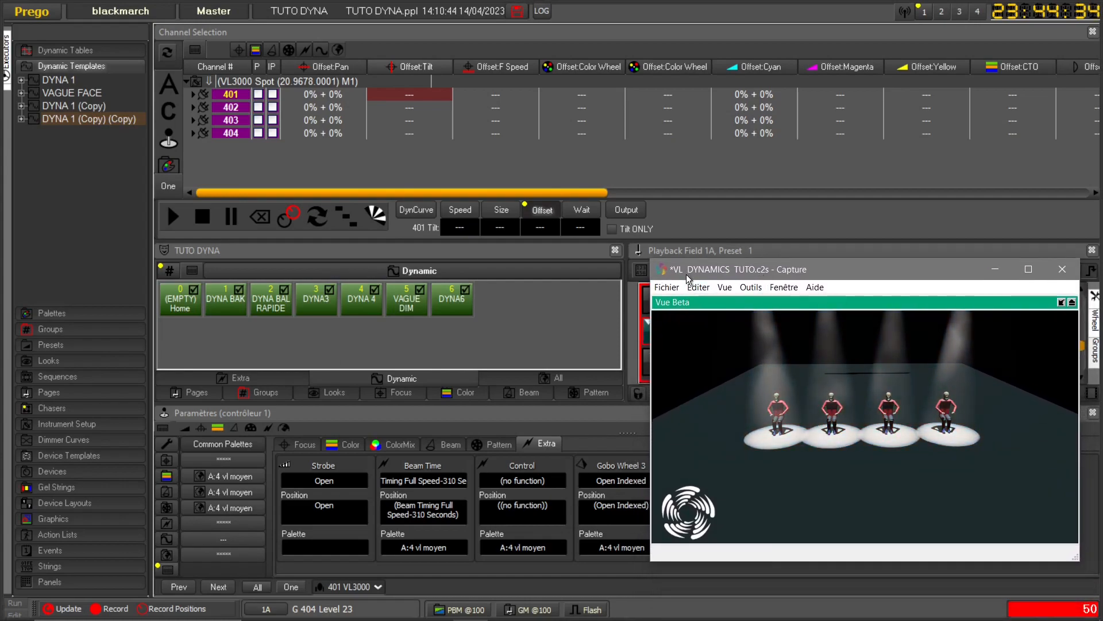